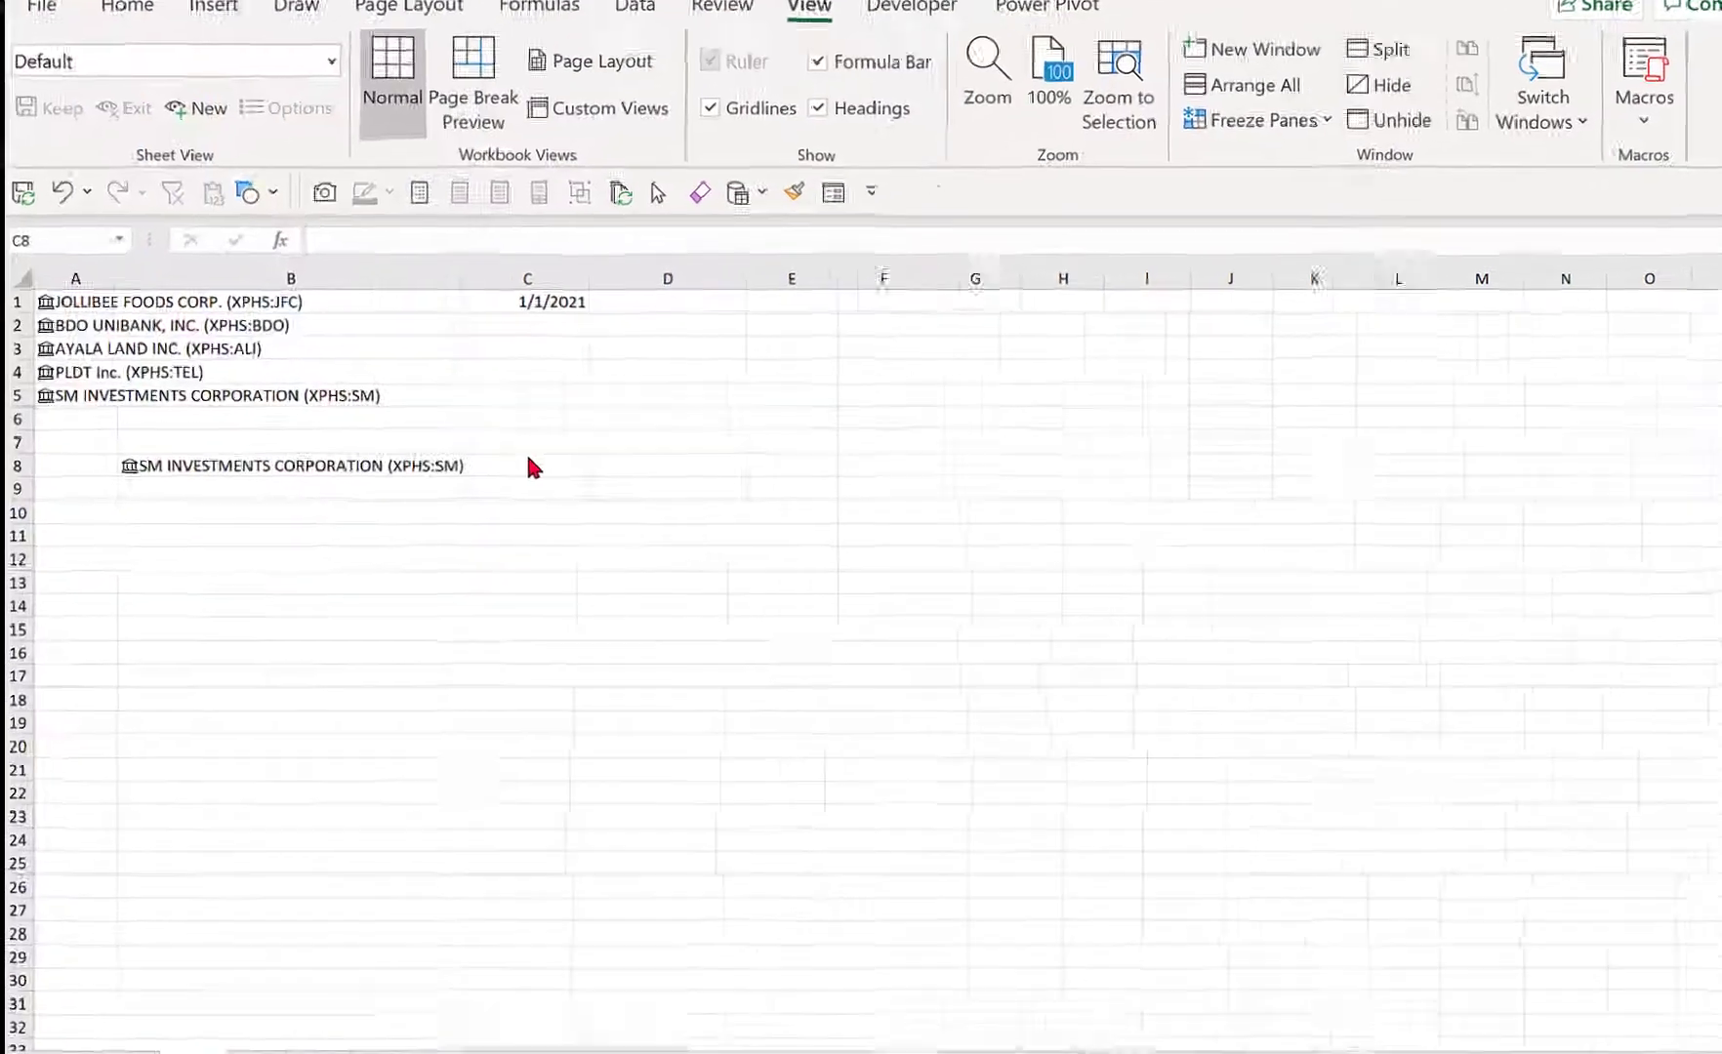
- Begin =STOCKHISTORY(B8,C1,TODAY(),0,1,0, in C8 for SM Investments from the 1/1/2021 start date
text(=stock)
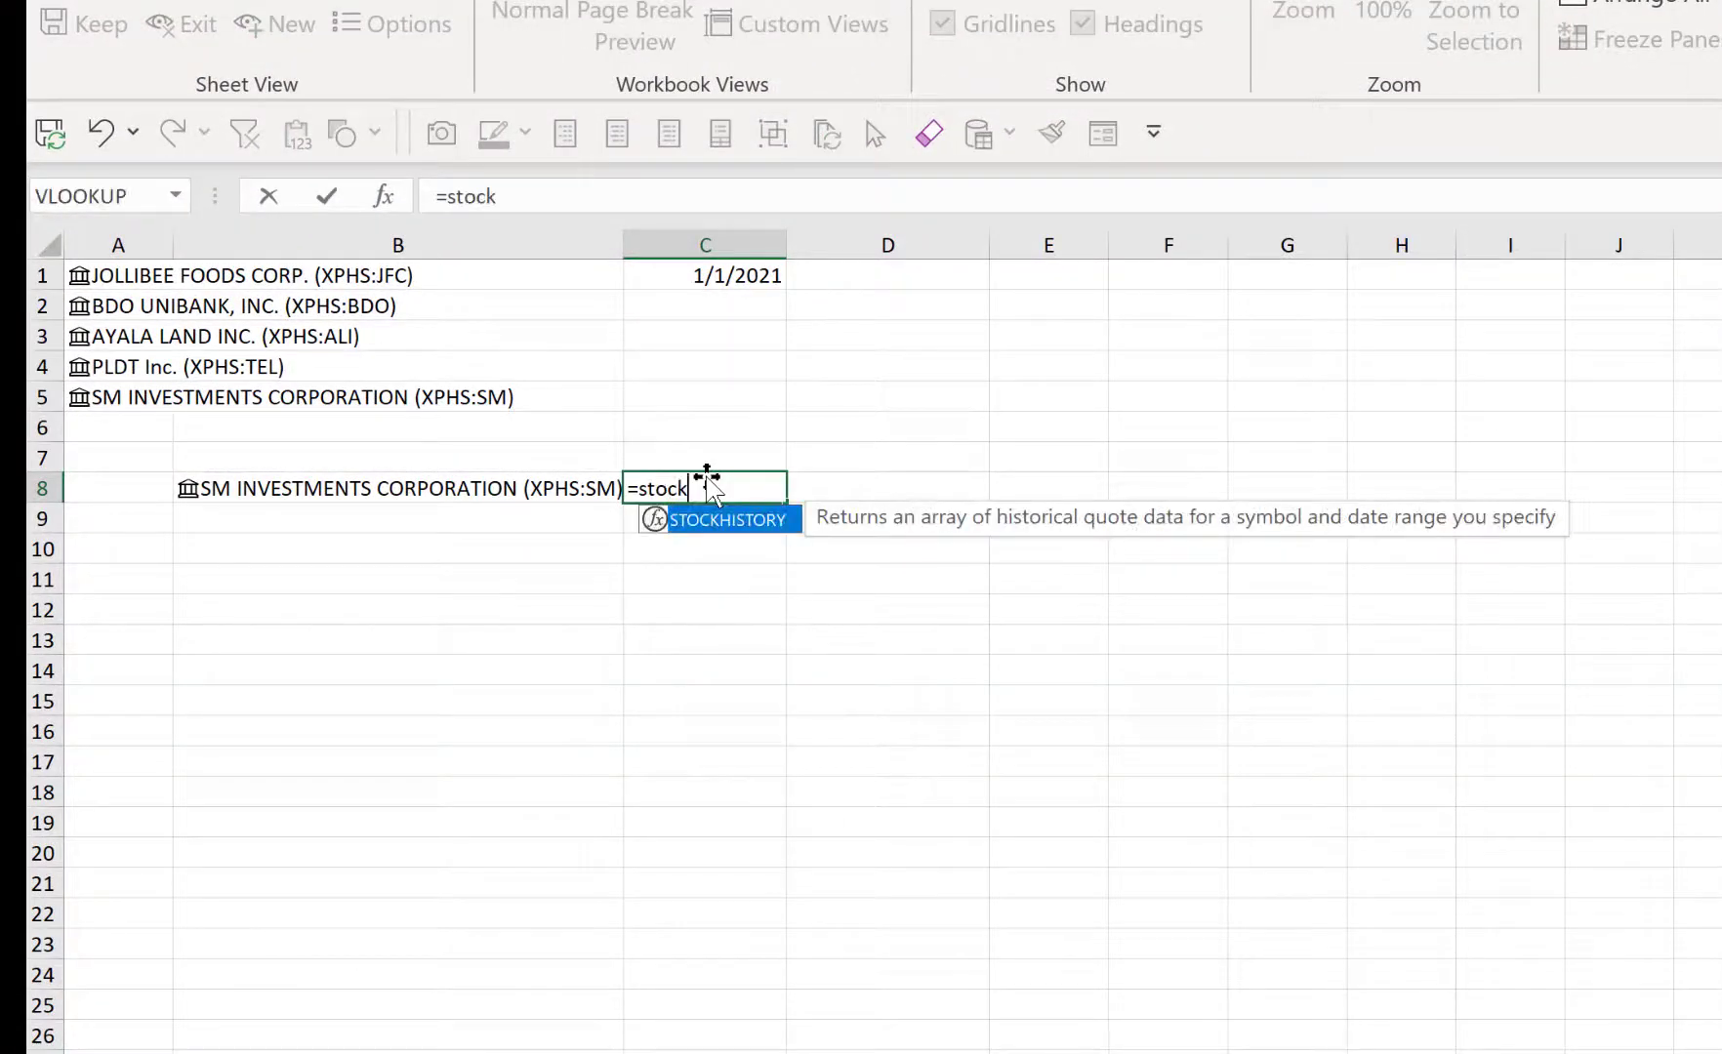
key(Tab)
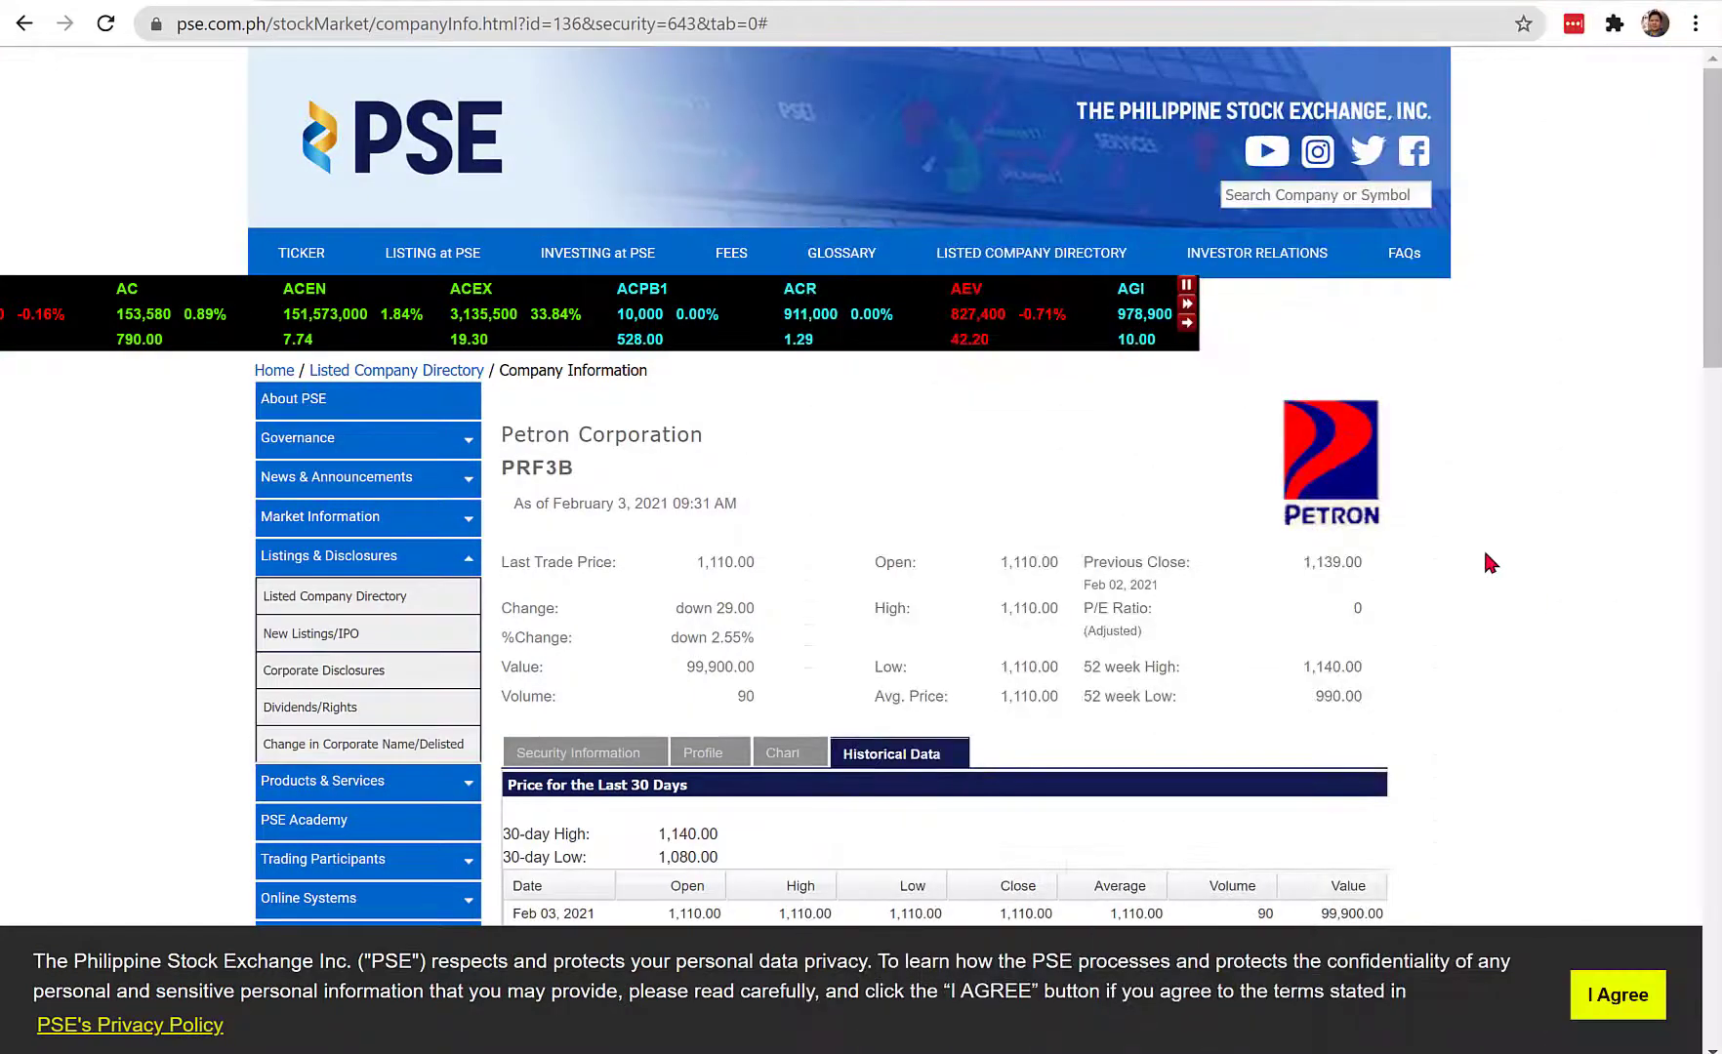
scroll(1489, 561, down, 1)
scroll(1489, 564, down, 10)
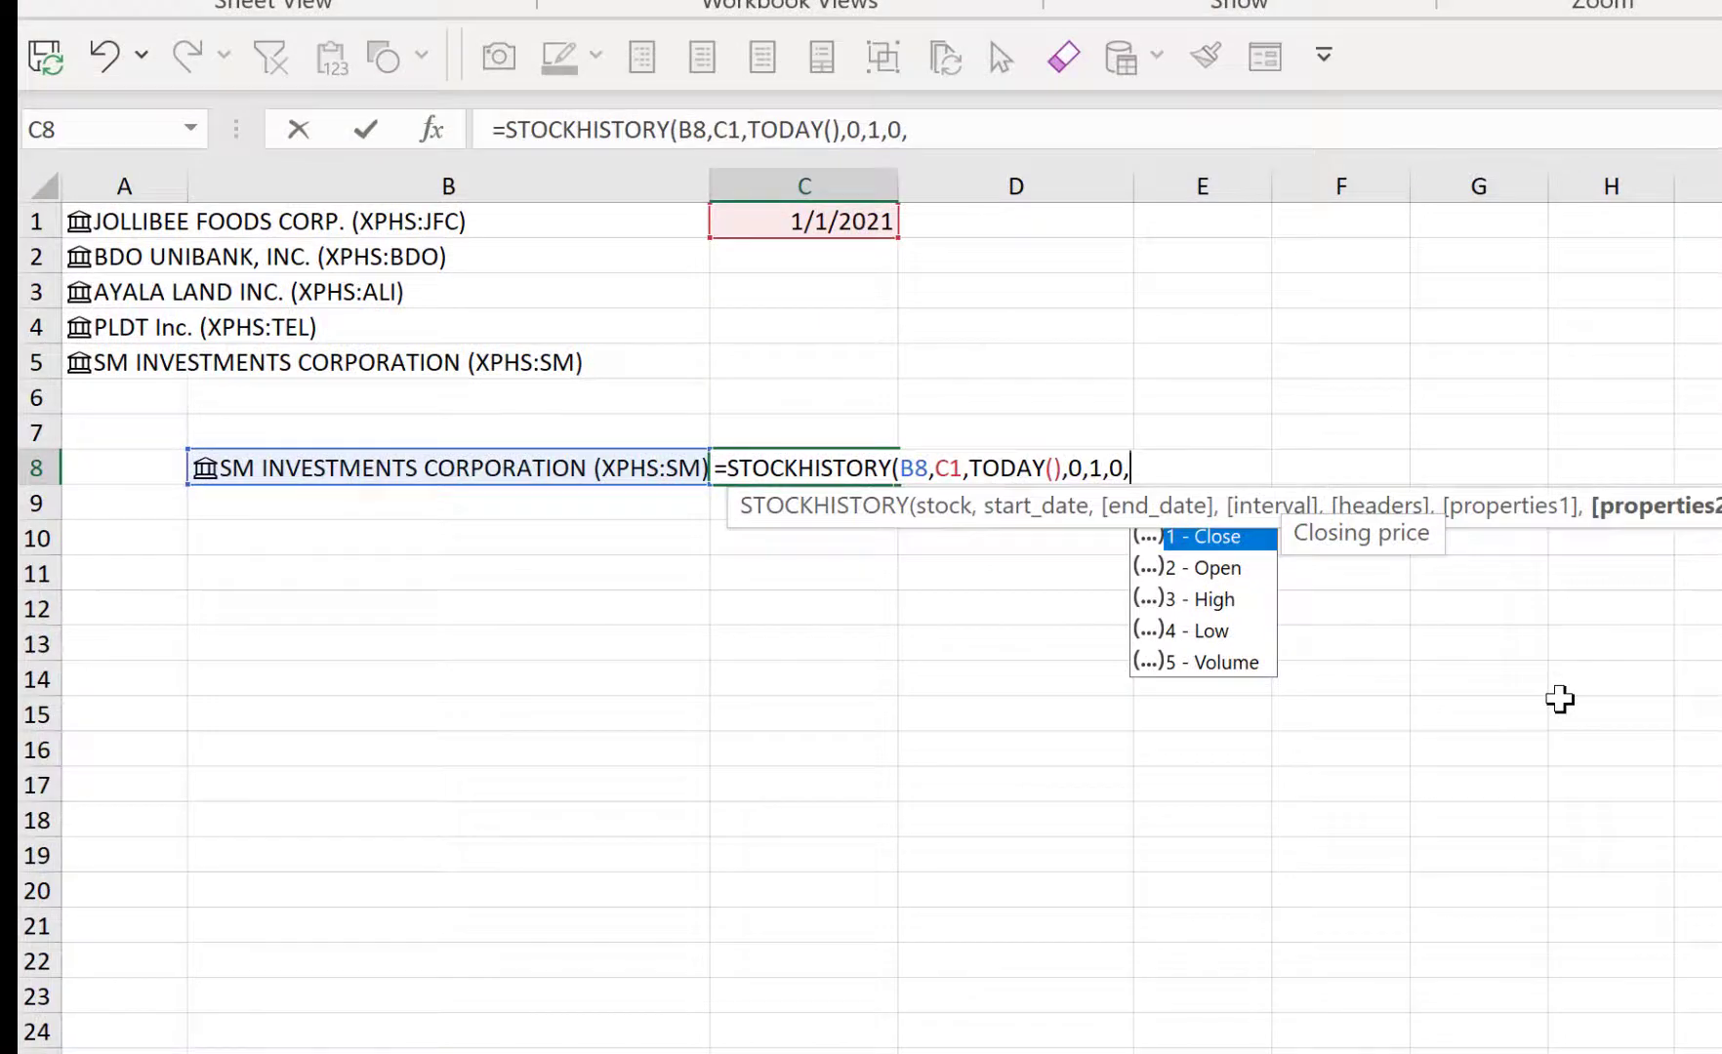
- Complete and enter =STOCKHISTORY(B8,C1,TODAY(),0,1,0,1) in C8
text(1)
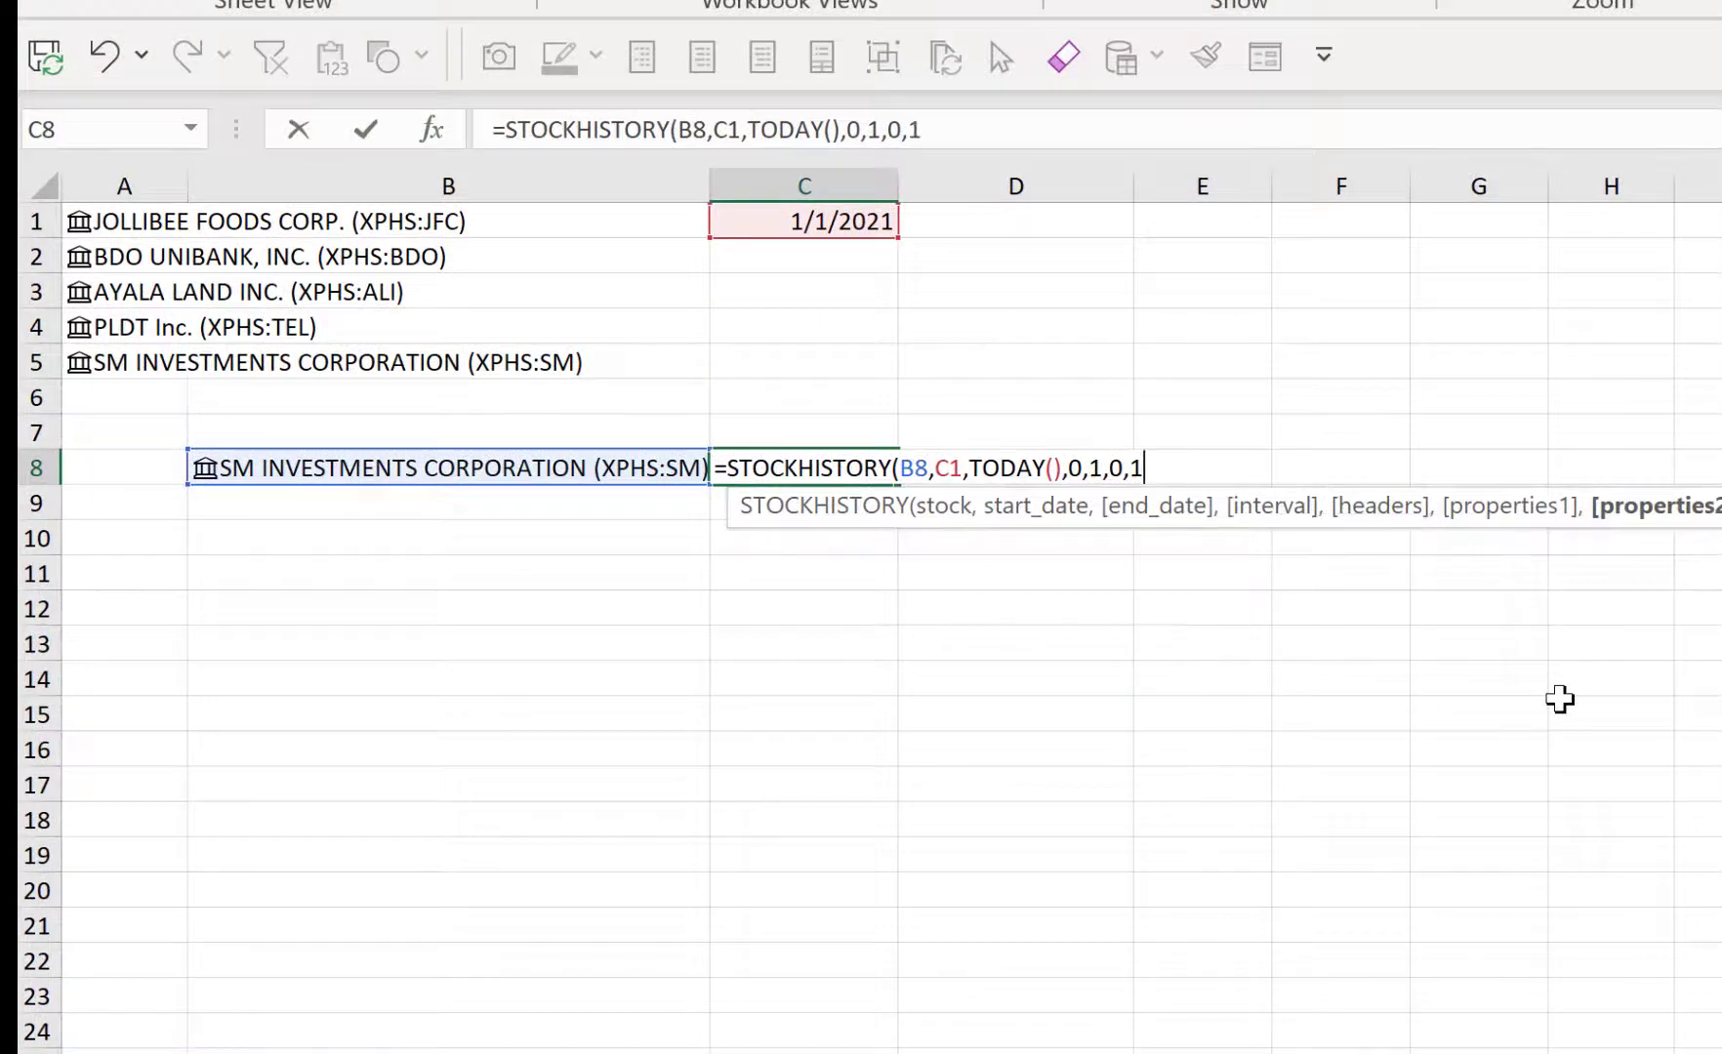
text())
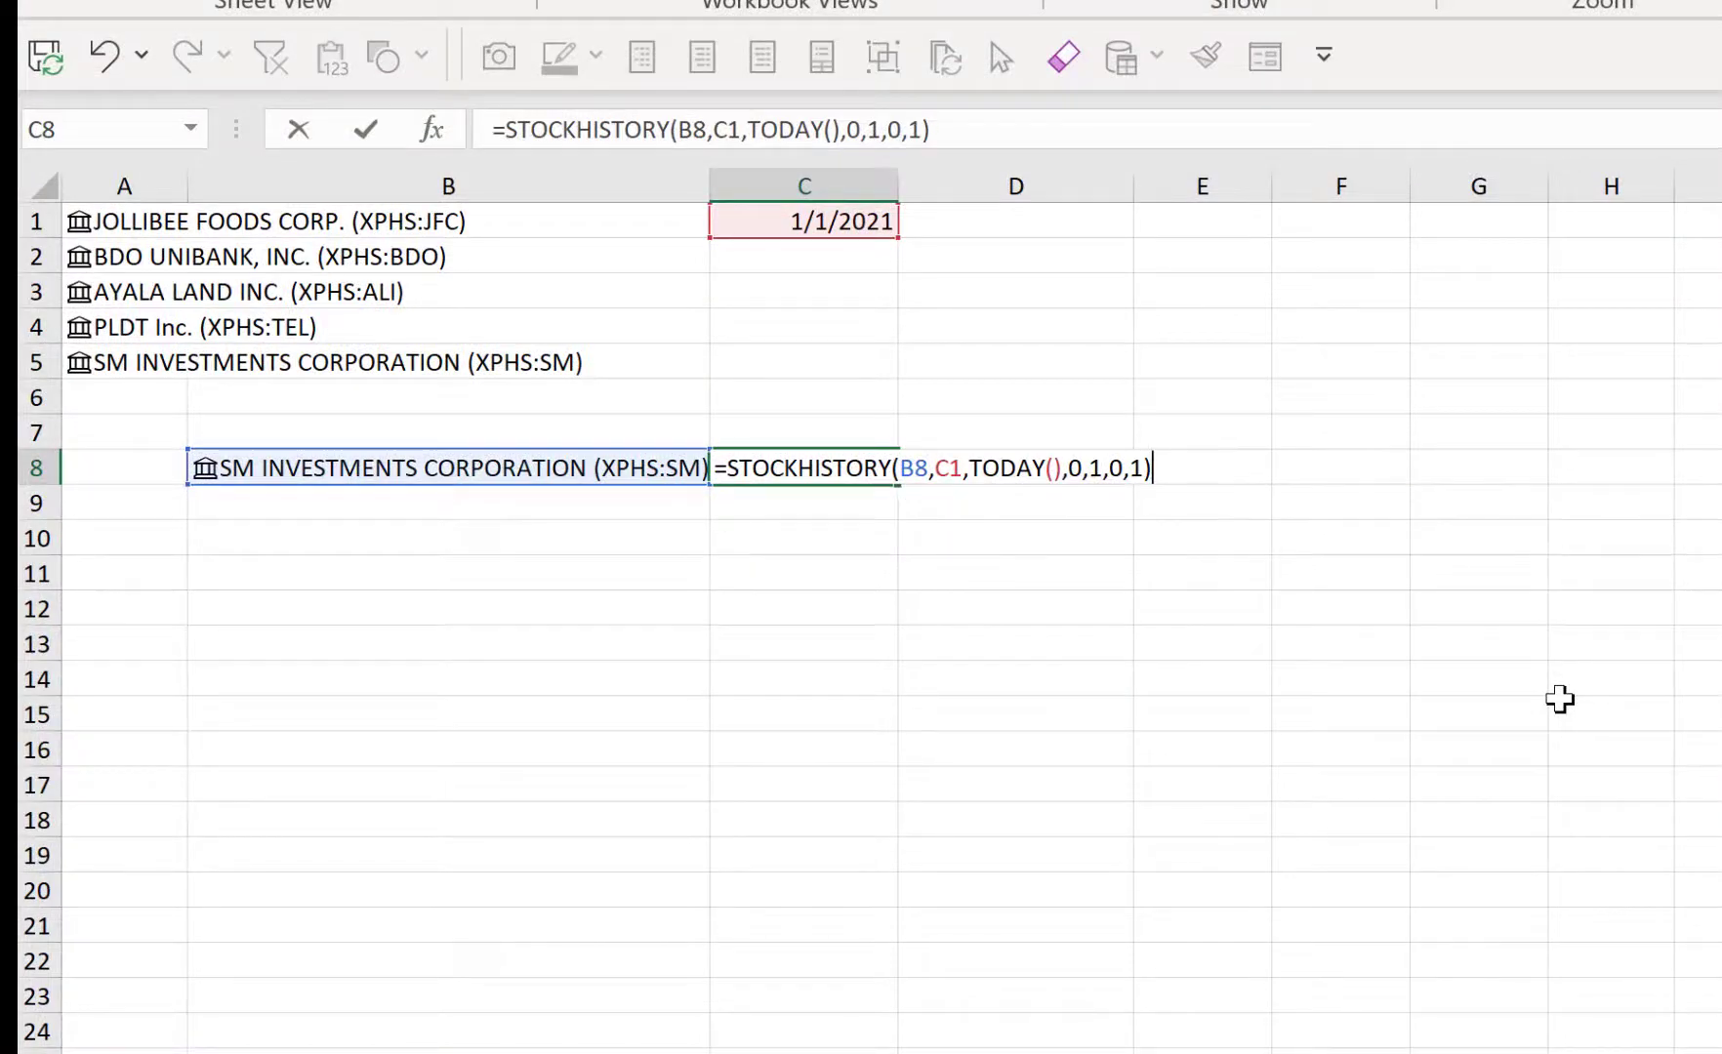
key(Return)
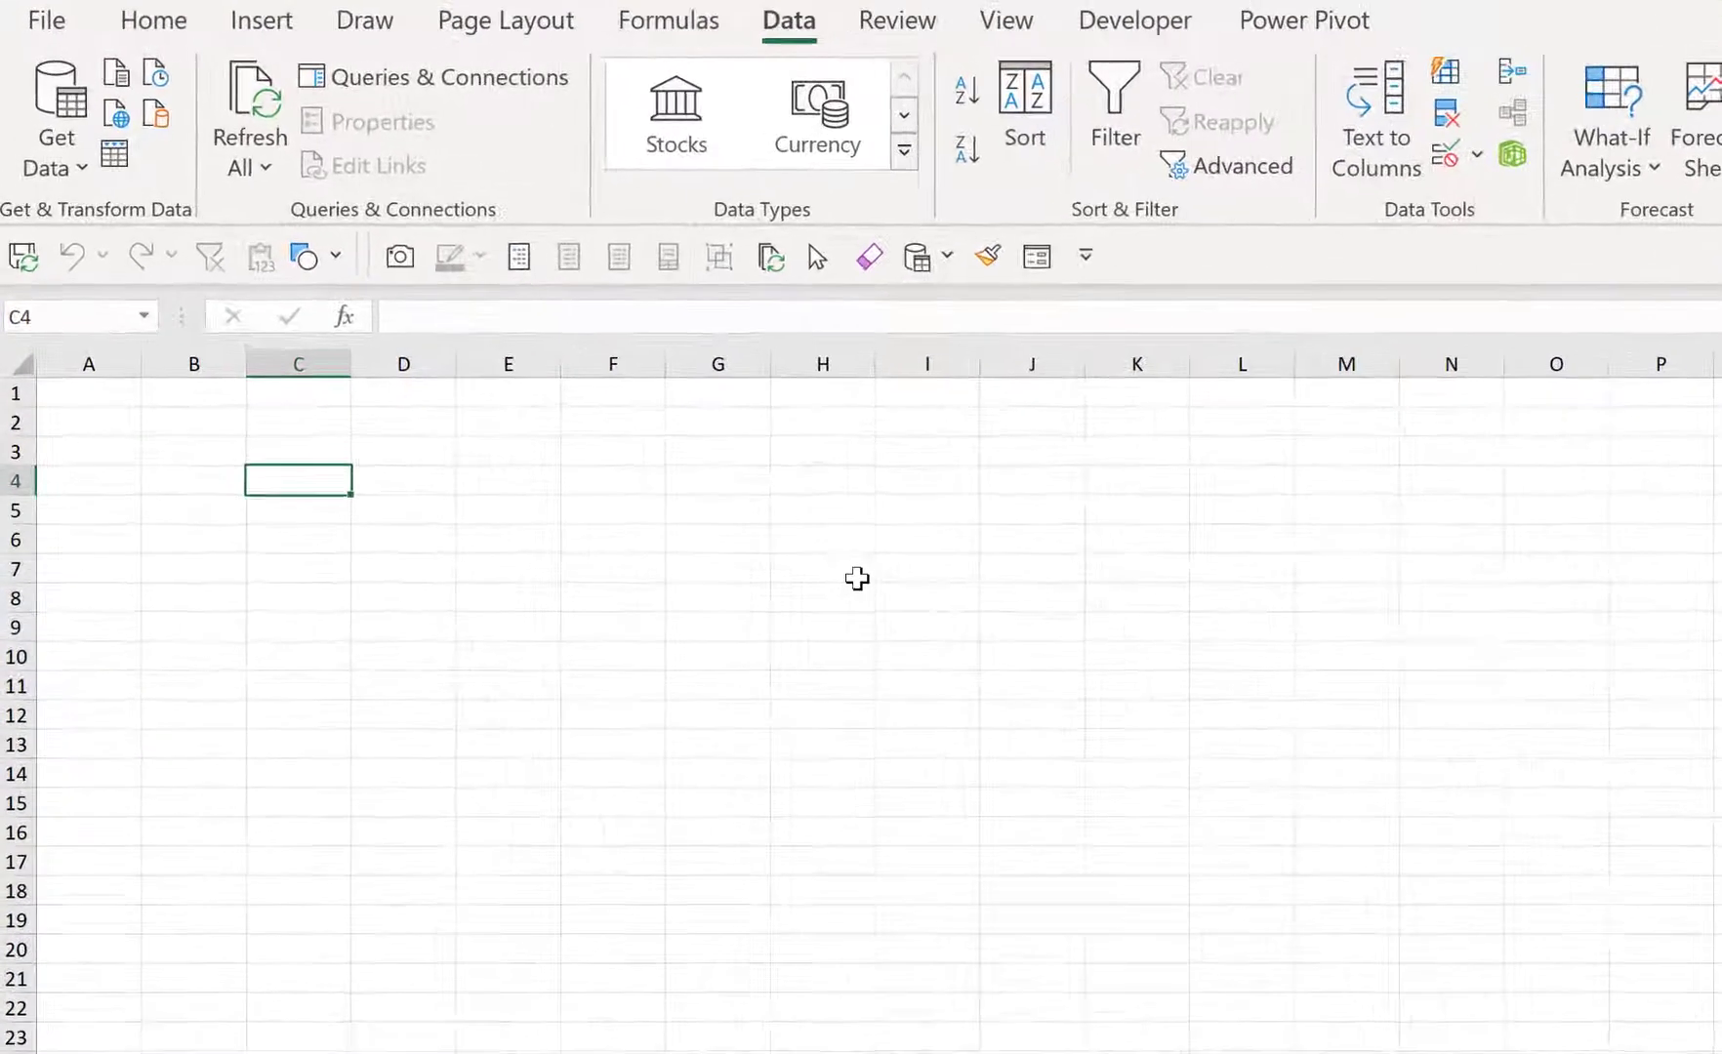
- Enter the tickers JFC, SM, BDO, ALI and TEL down cells C4:C8
key(F2)
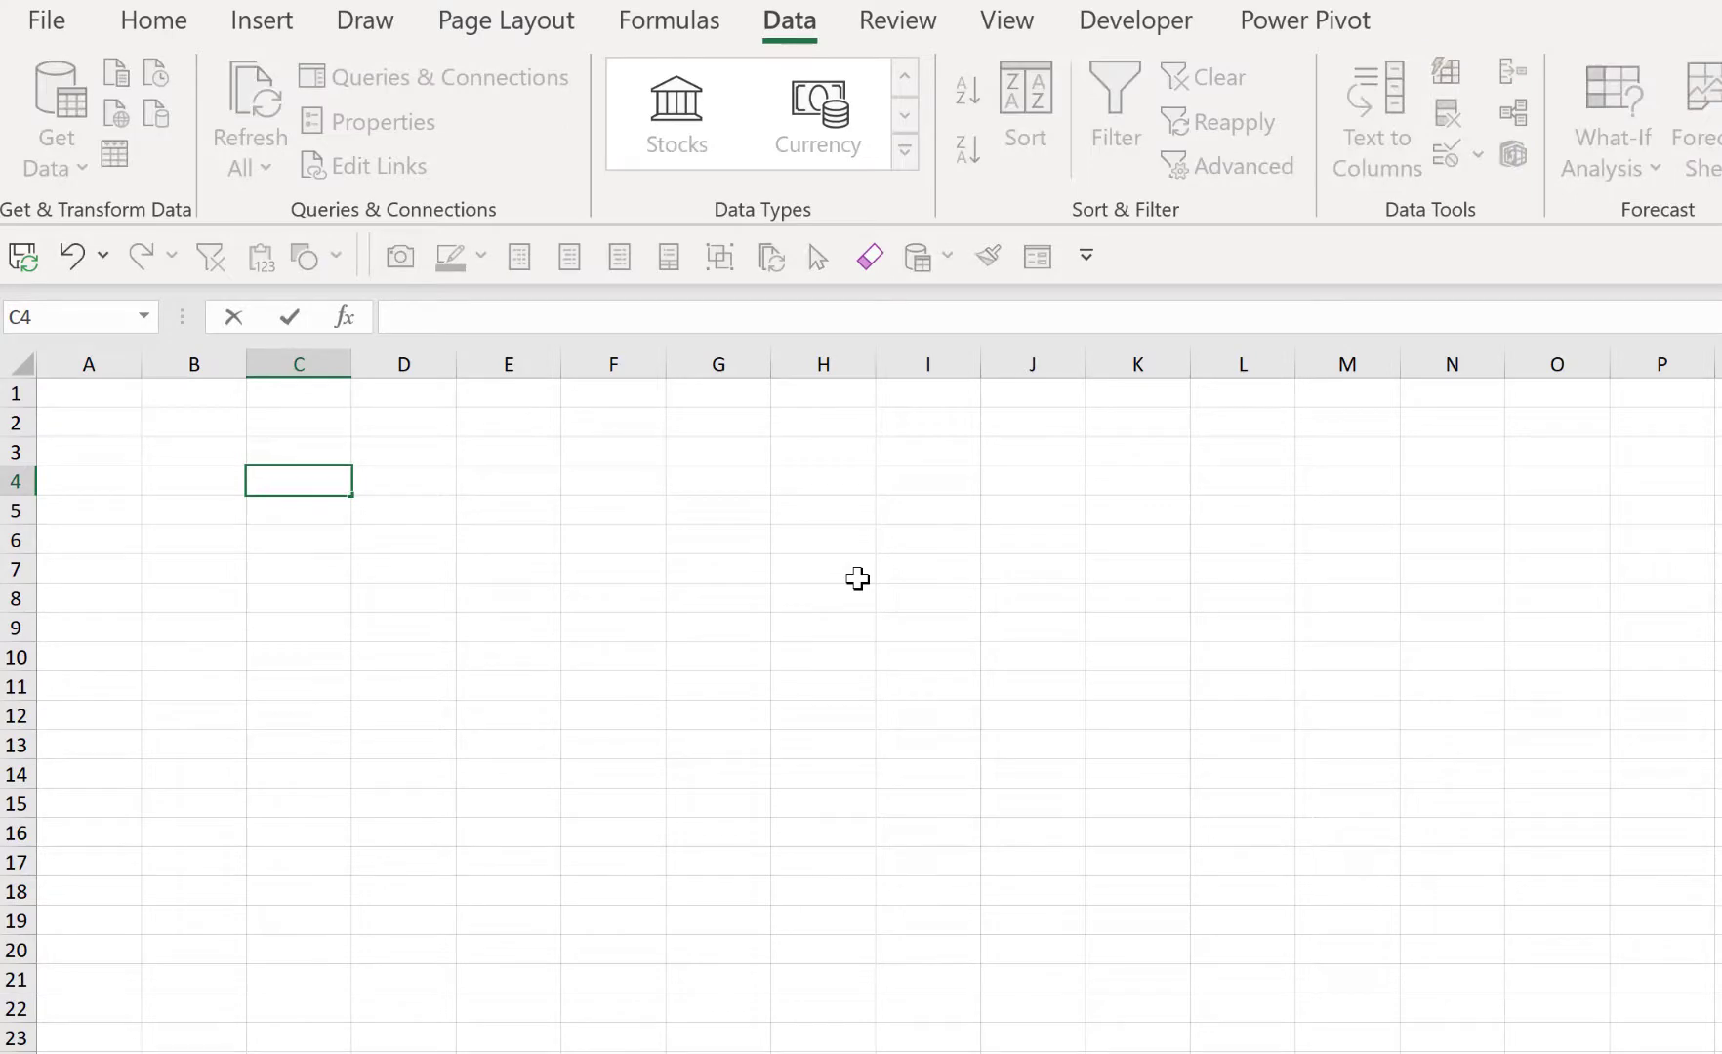
text(JFC)
key(Return)
text(SM)
key(Return)
text(BDO)
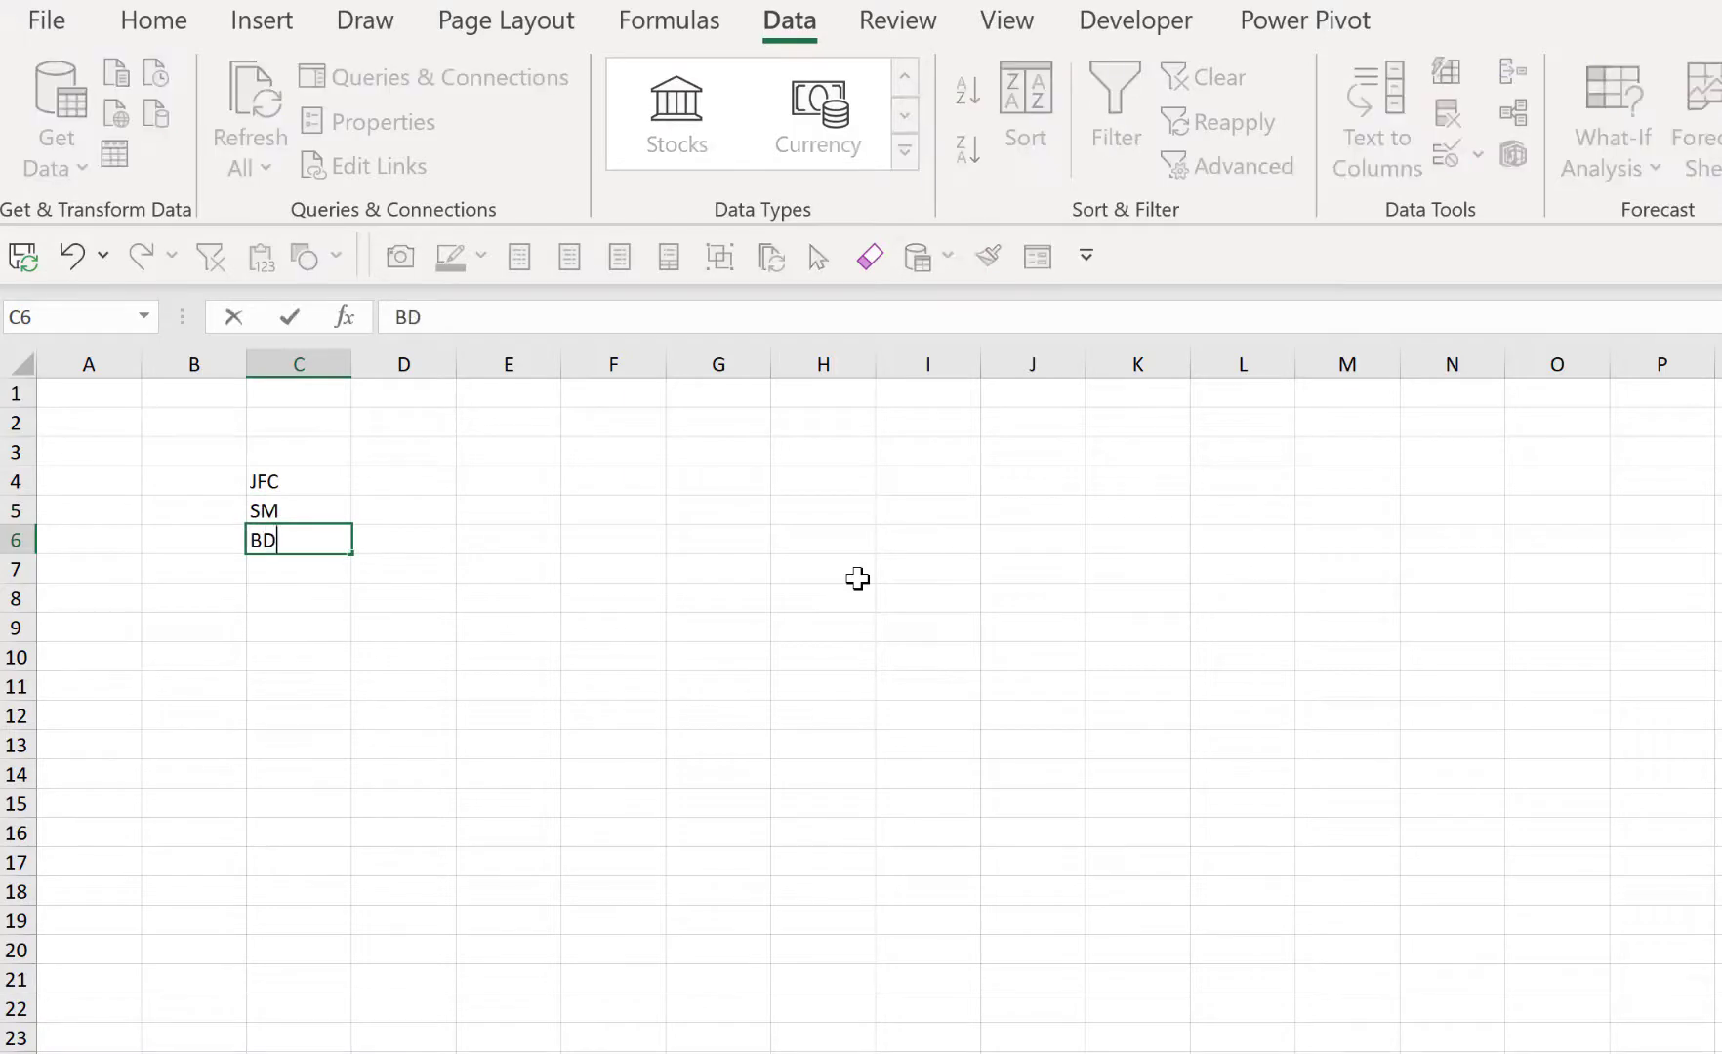
key(Return)
text(ALI)
key(Return)
text(TEL)
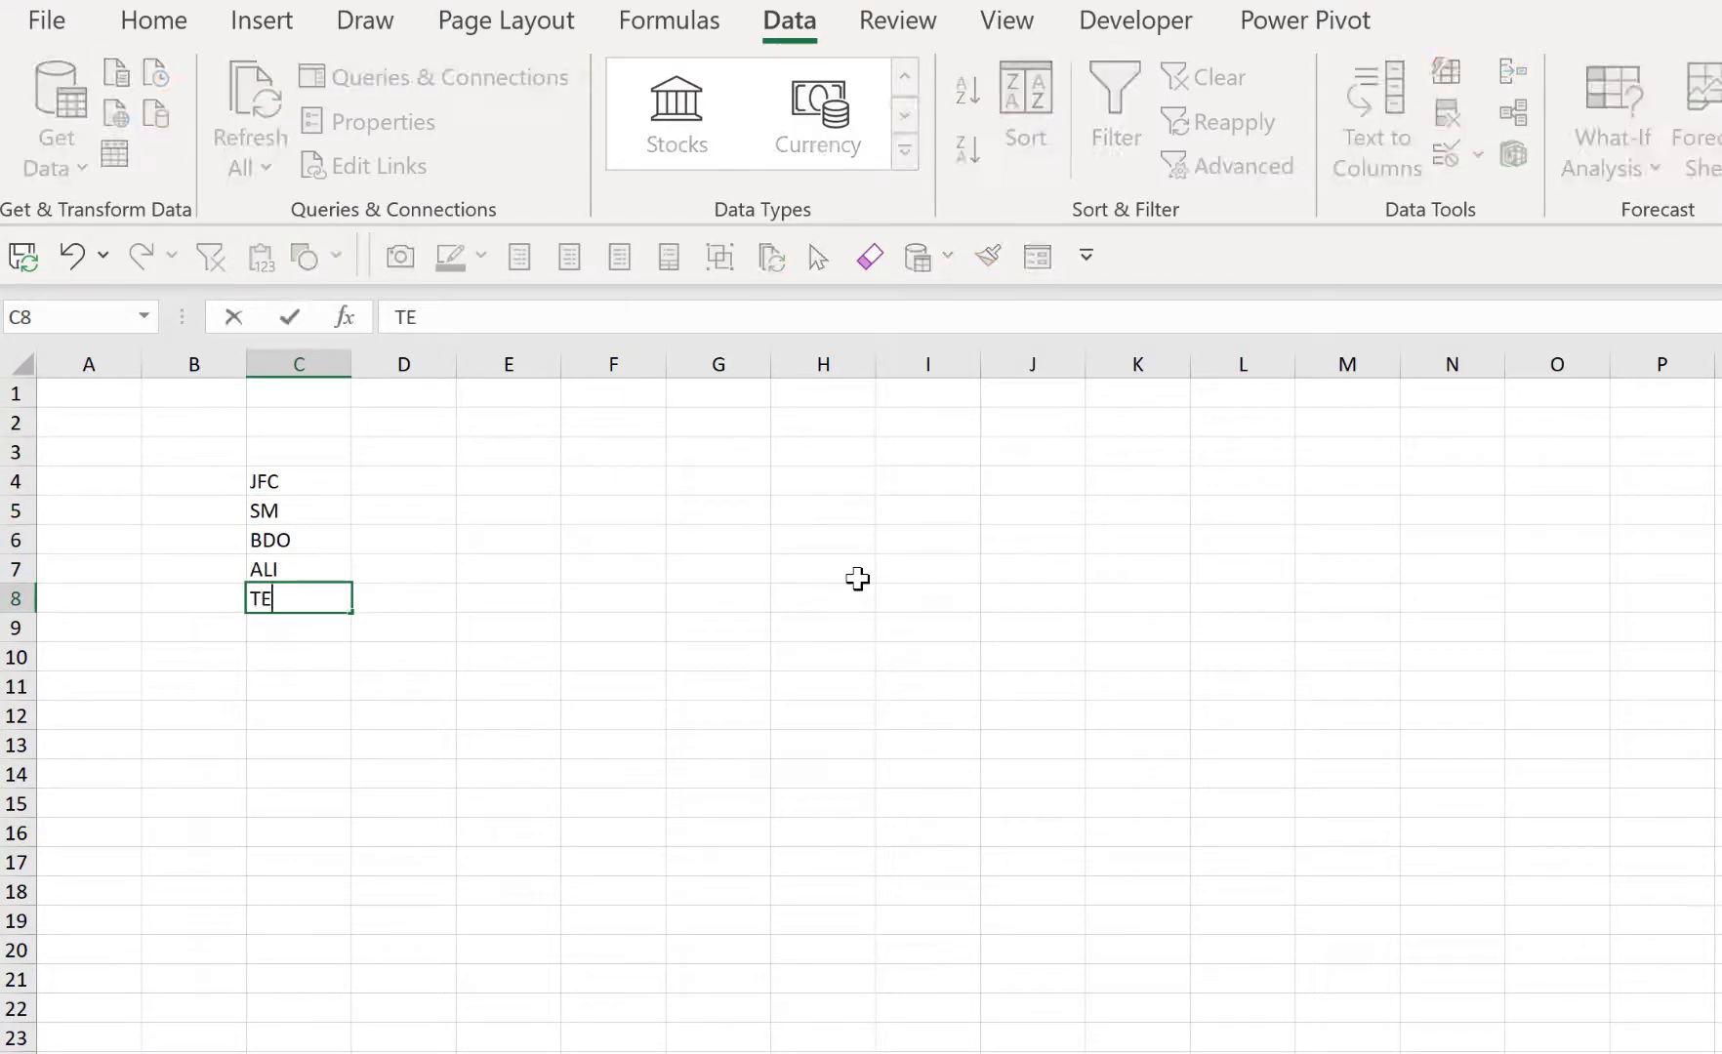
key(Return)
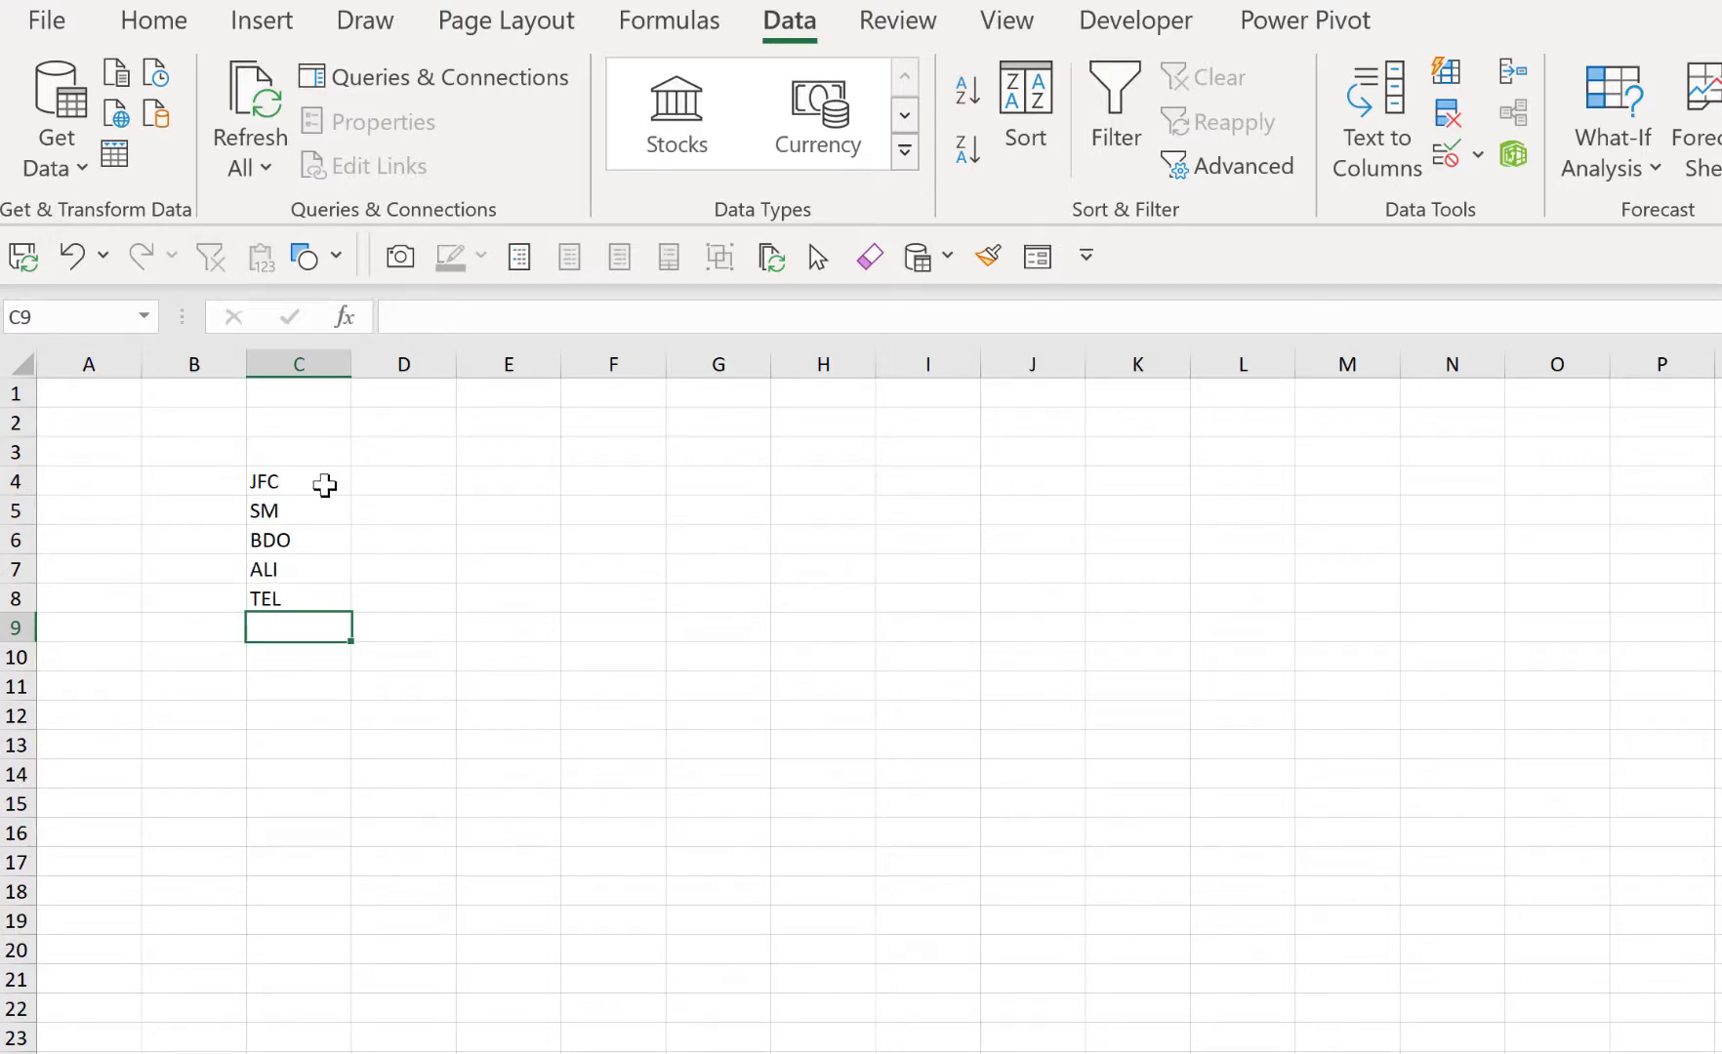
- Convert C4:C8 to the Stocks data type and auto-fit column C to the company names
drag(324, 485, 301, 606)
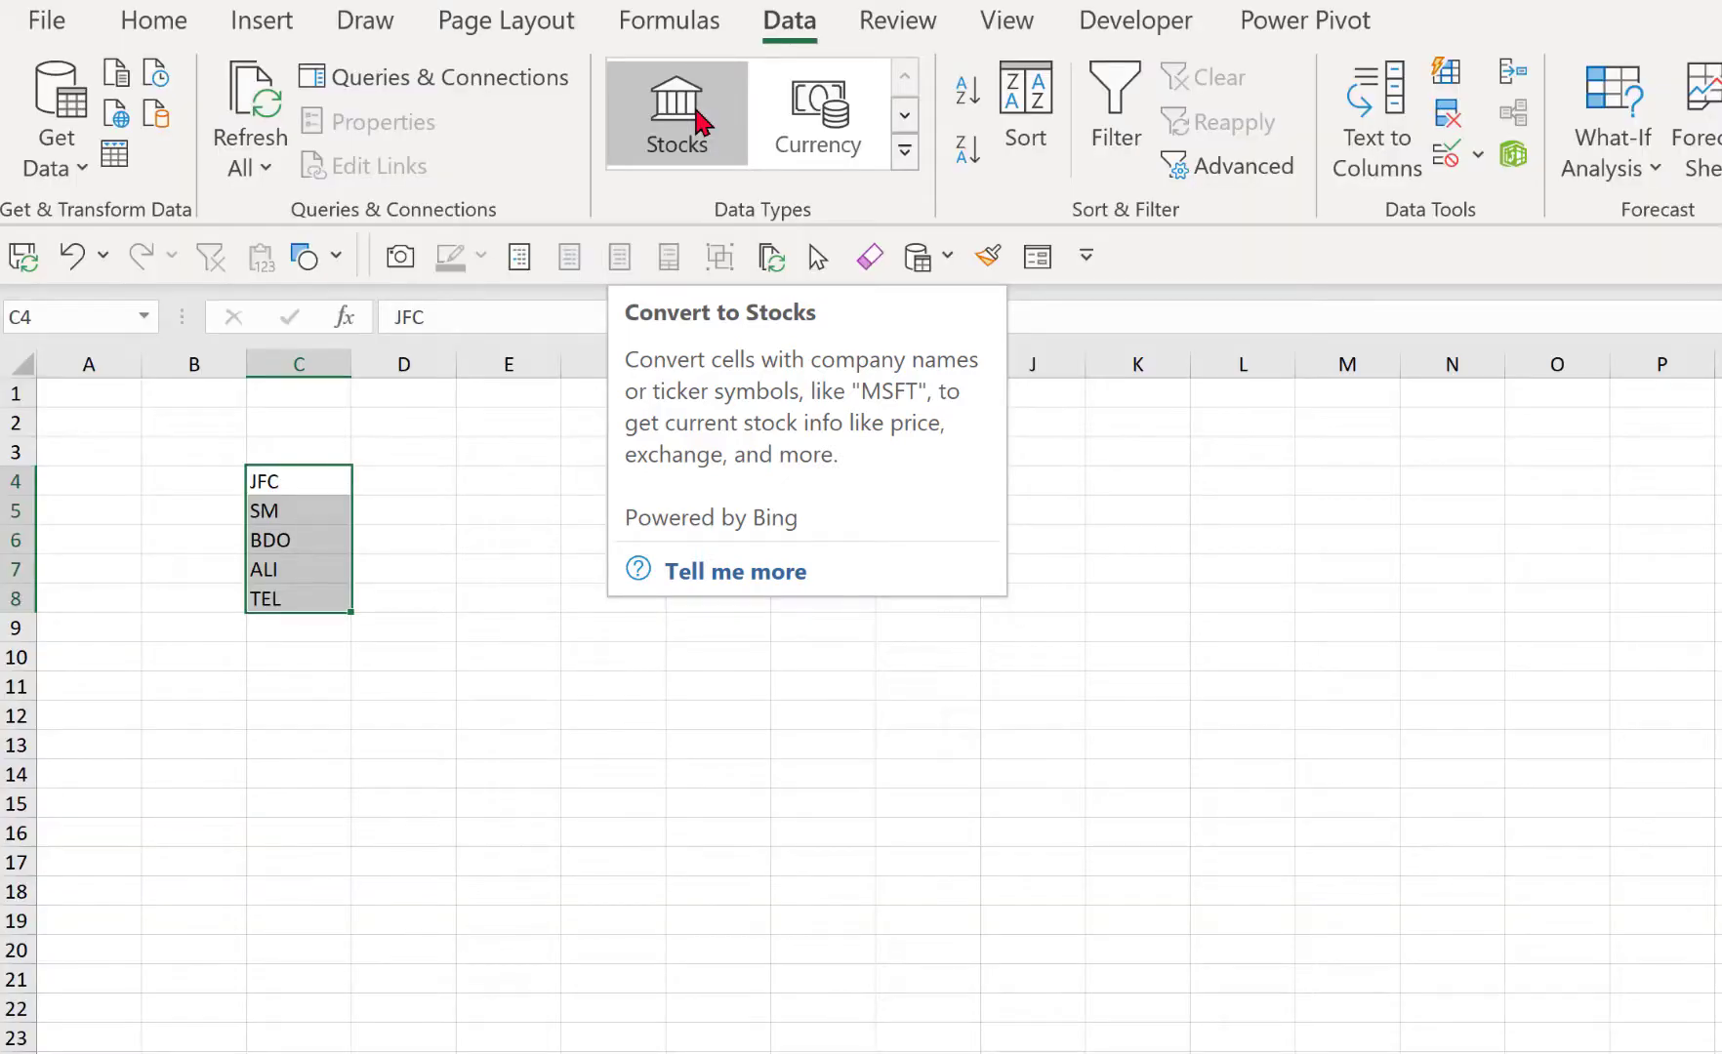
click(695, 120)
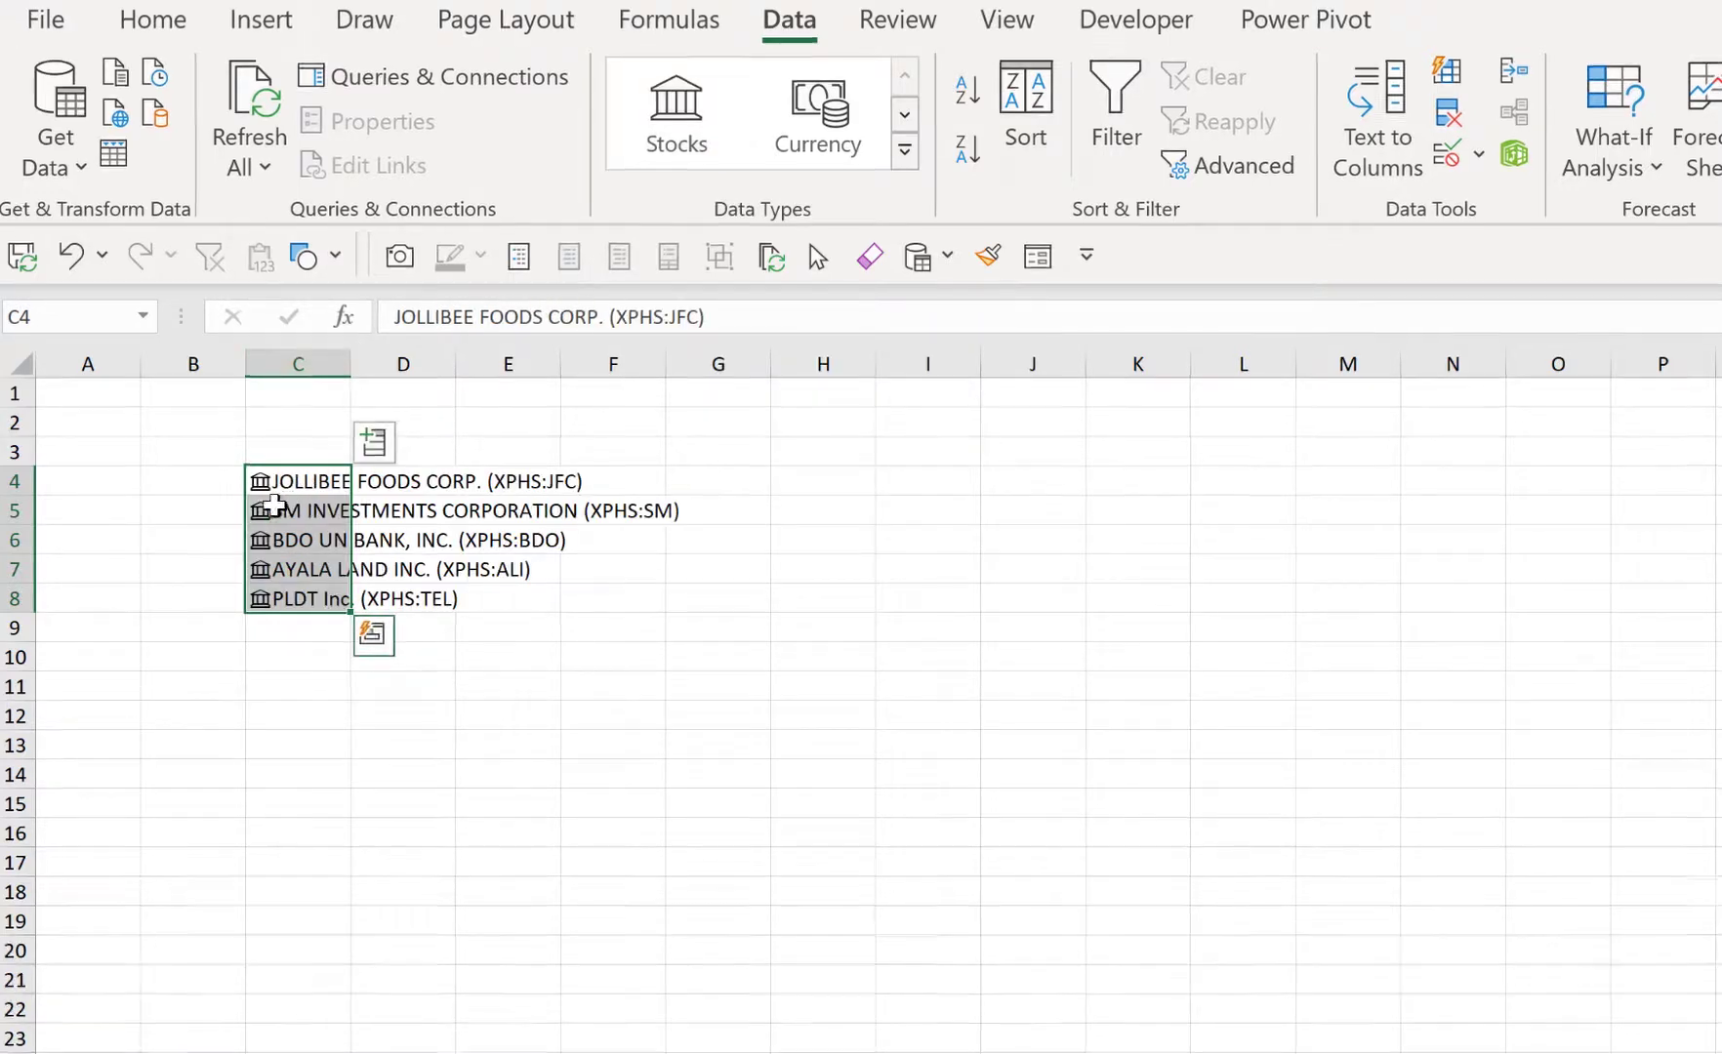
double_click(302, 348)
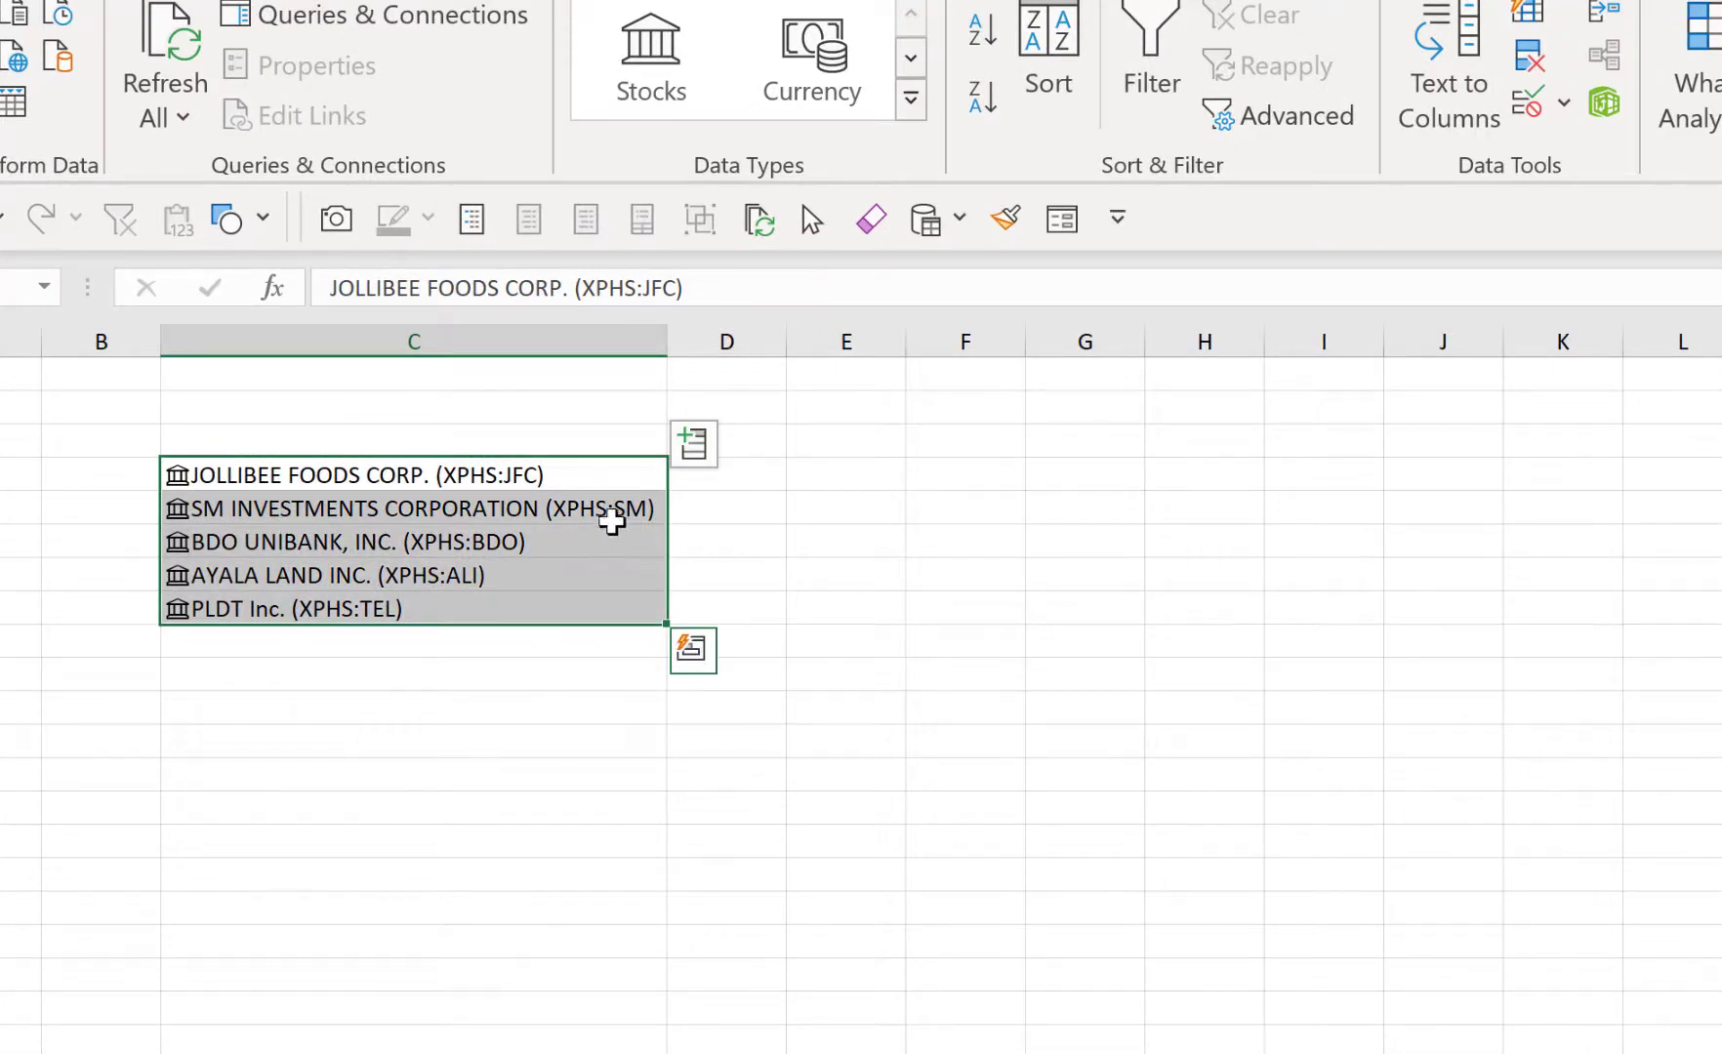
- Add each stock's Price in column D and Market cap in column E, auto-fitting both
click(695, 440)
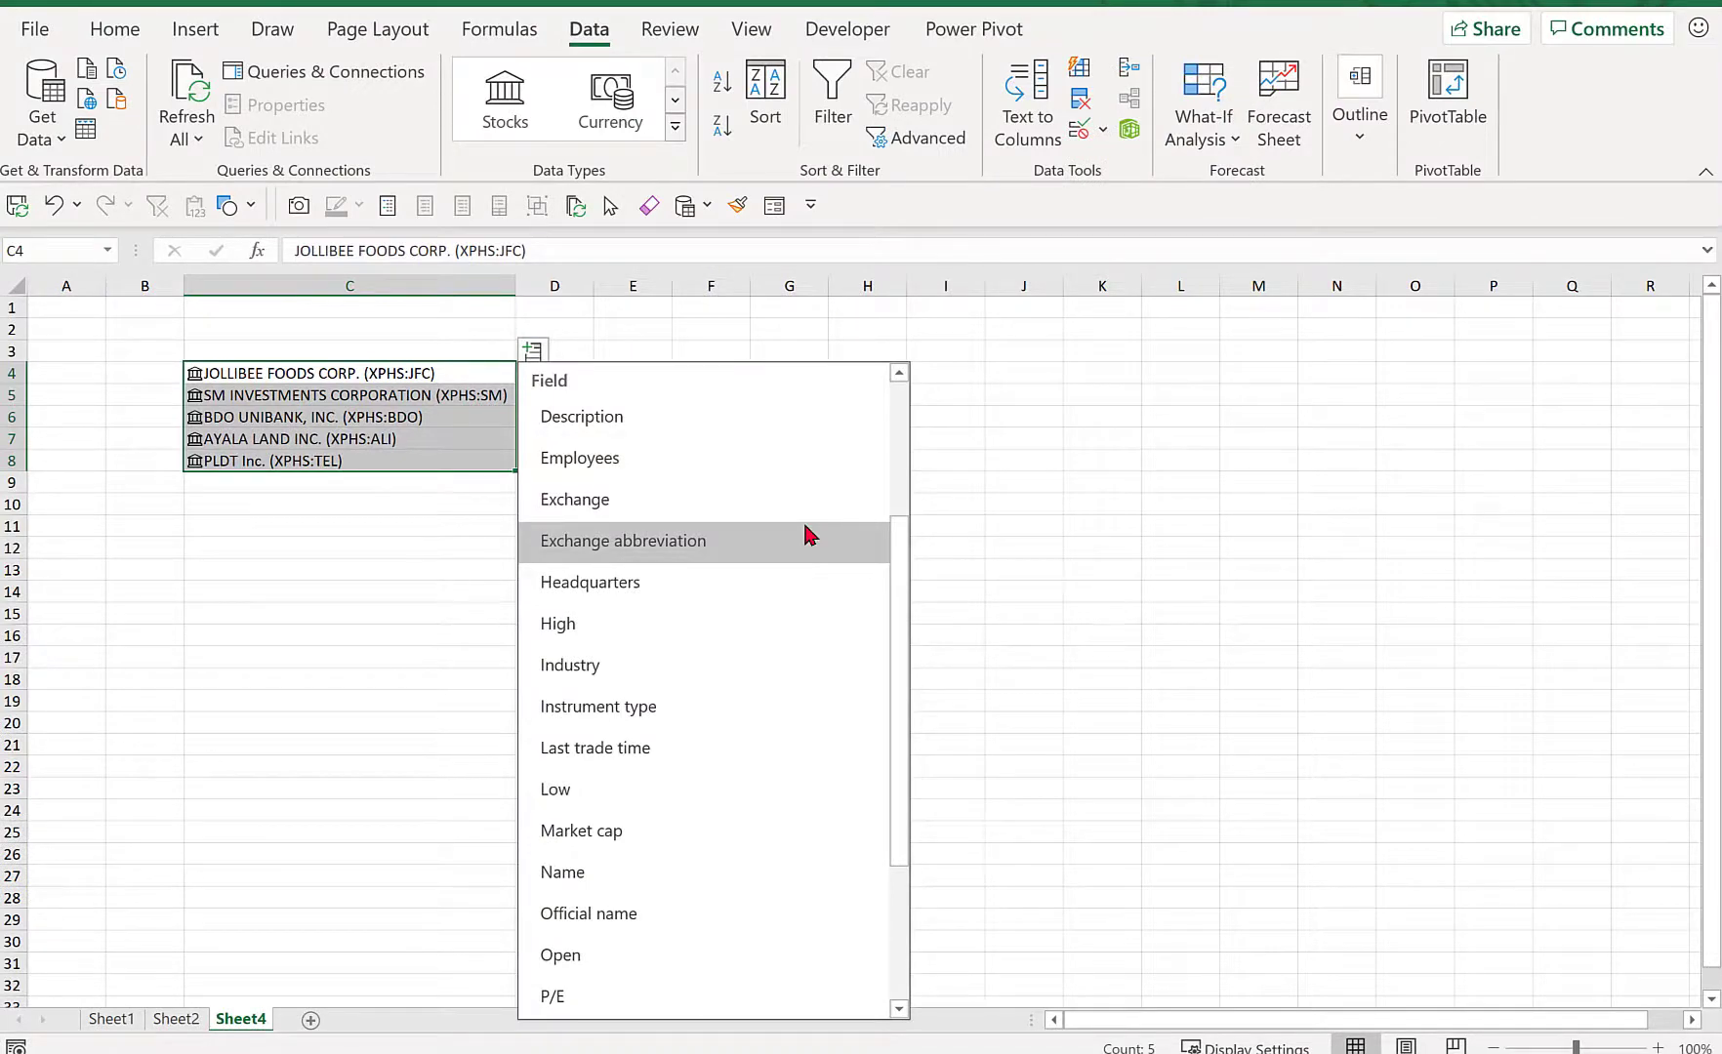
scroll(807, 535, down, 2)
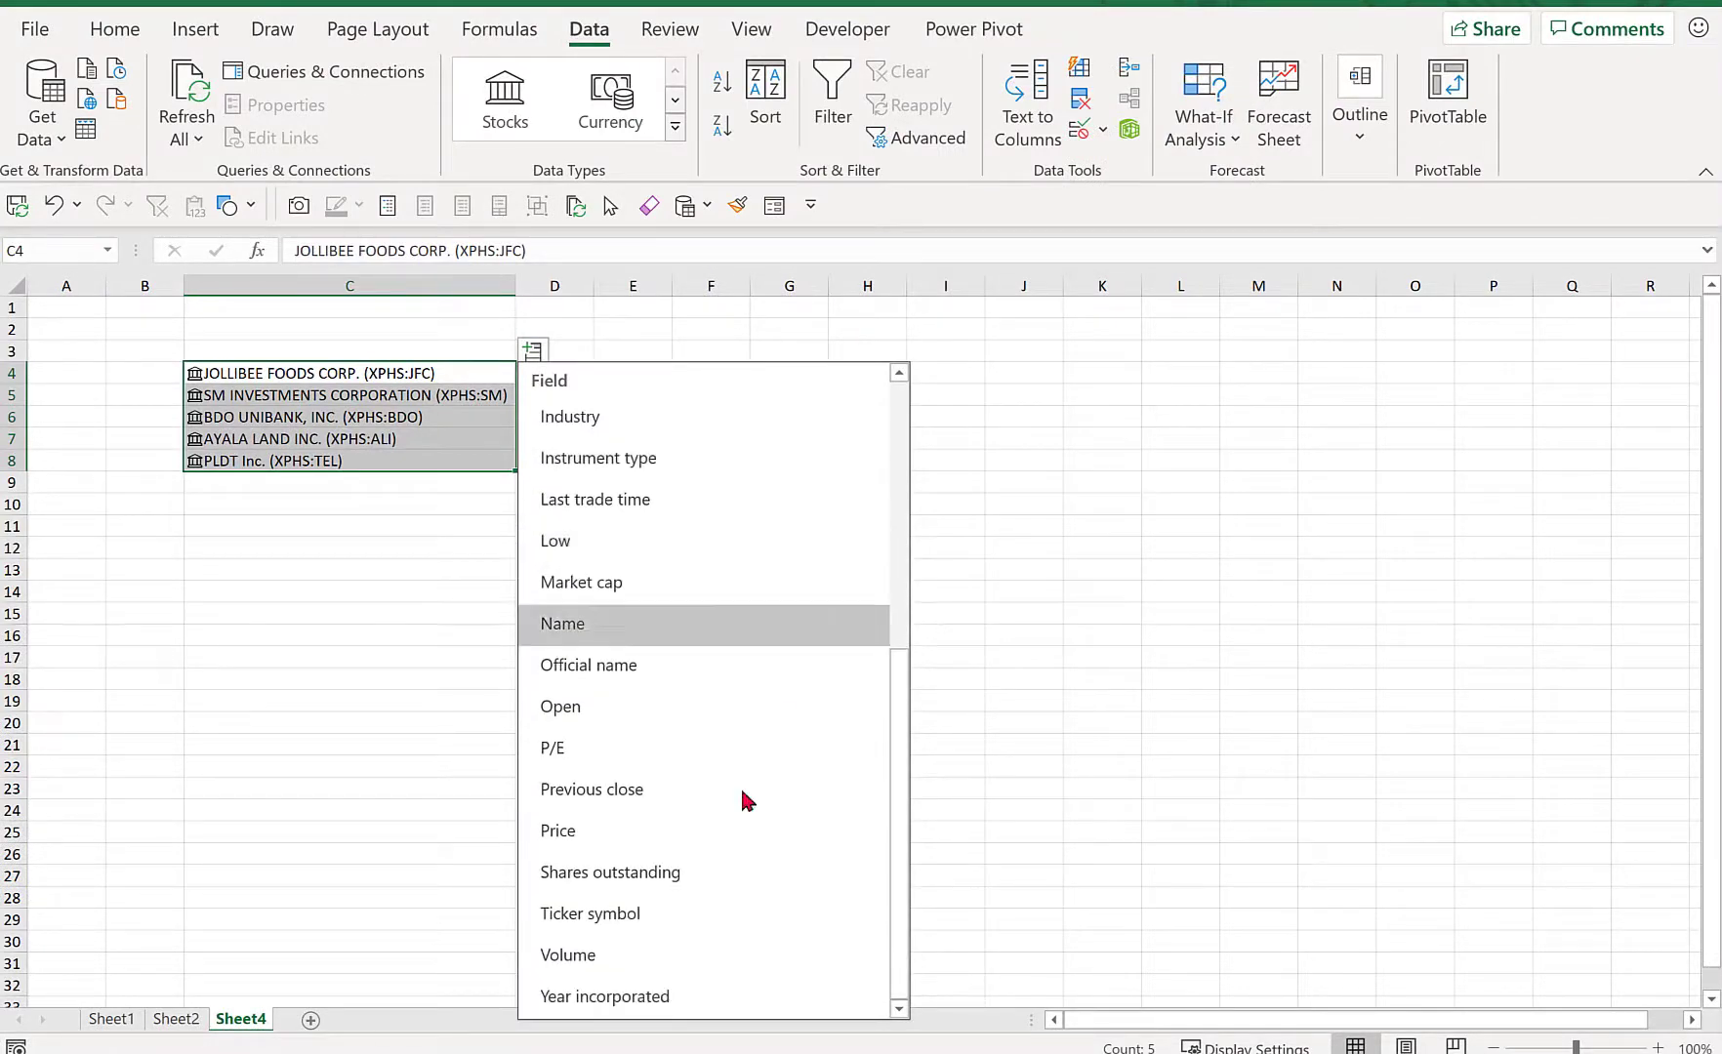
click(727, 828)
double_click(595, 285)
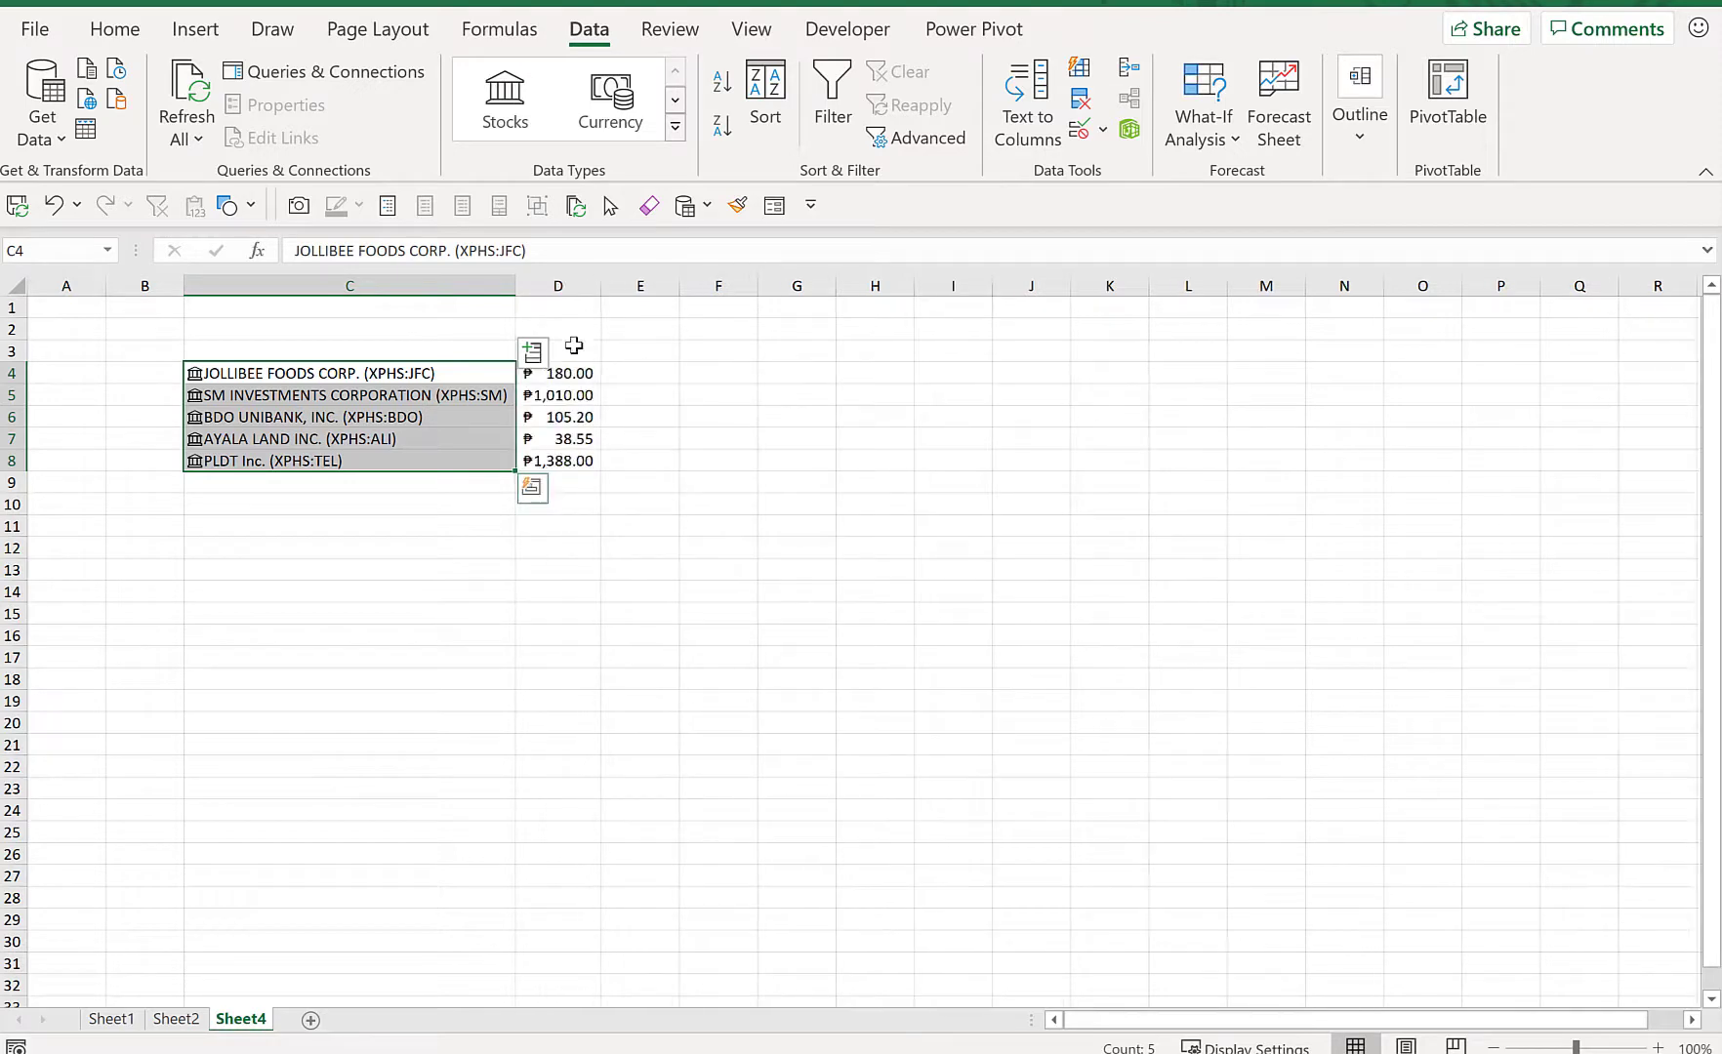
click(532, 351)
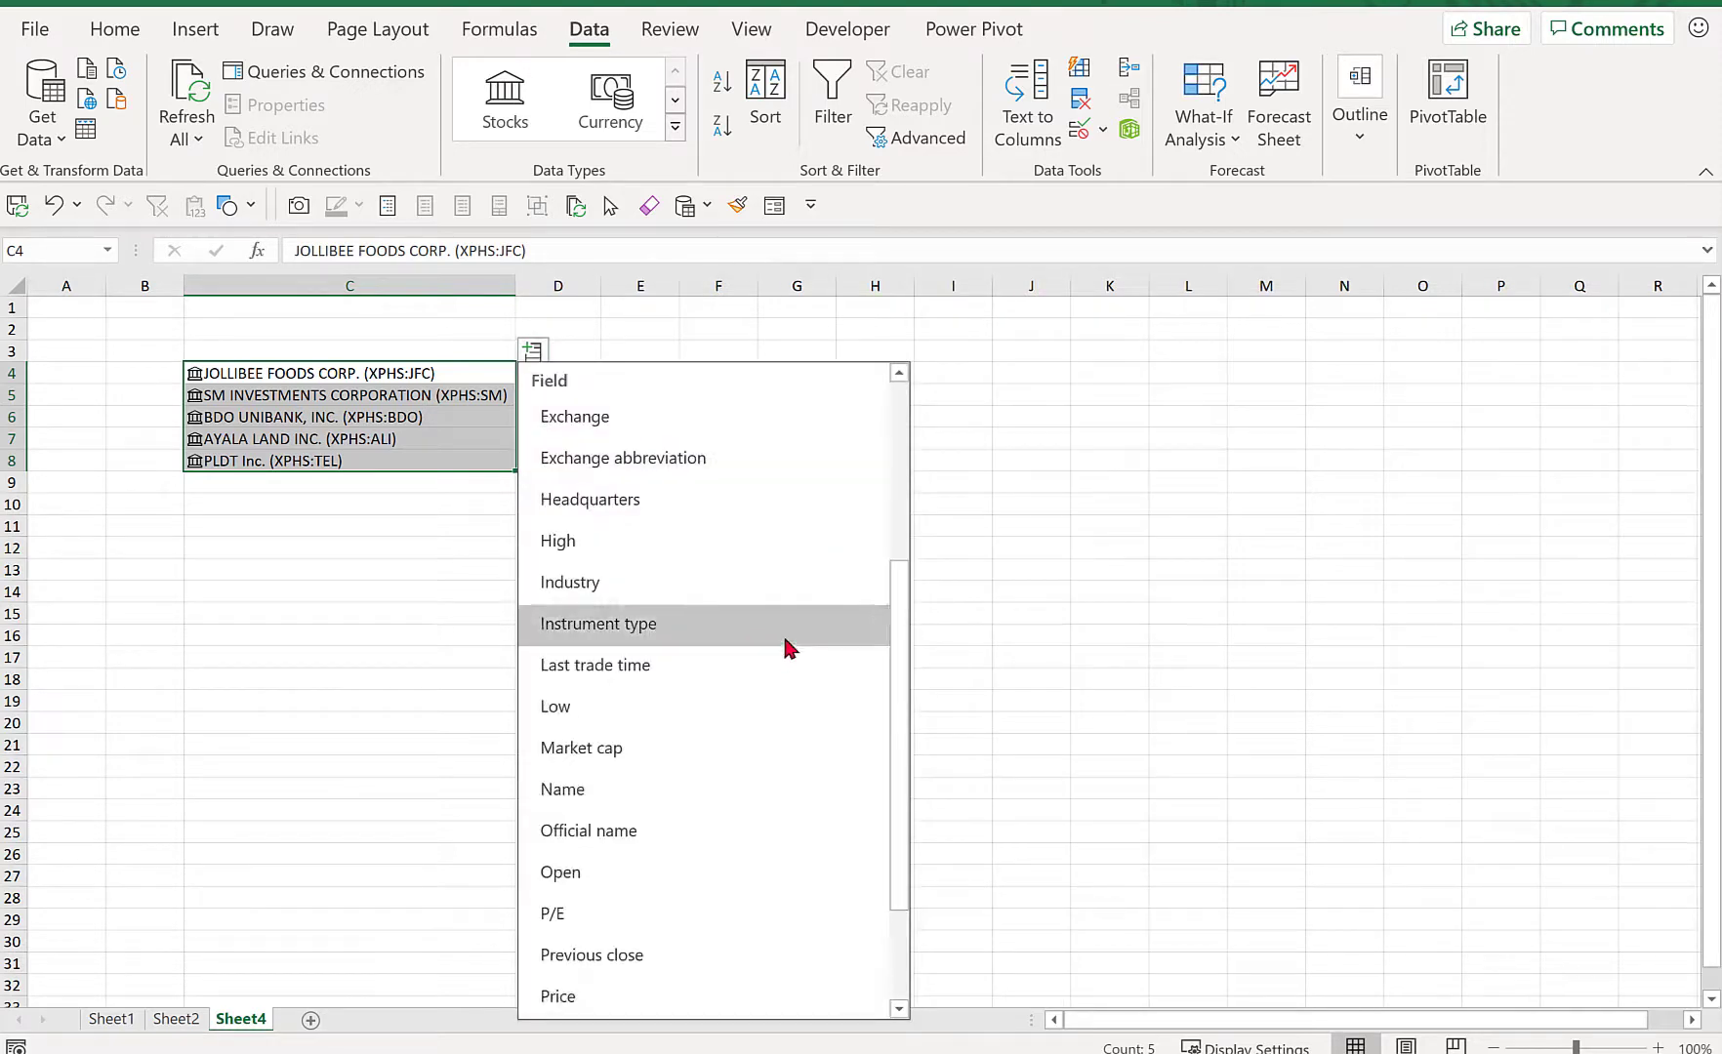
click(718, 752)
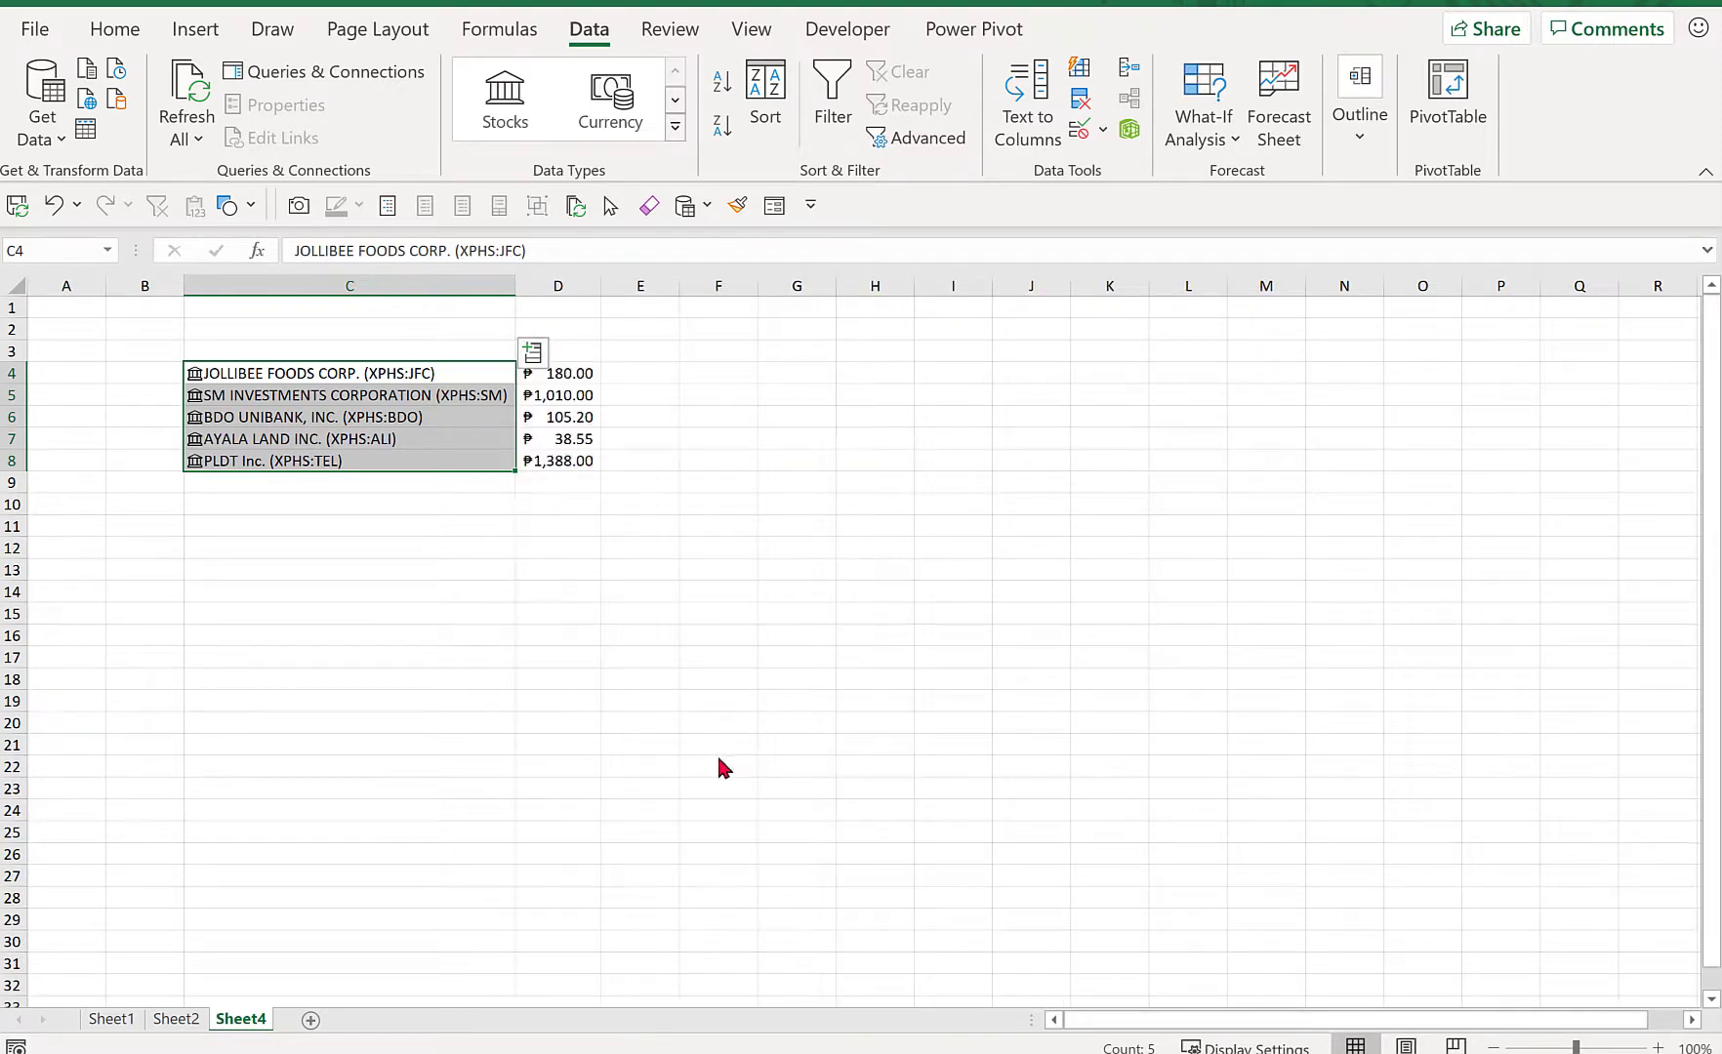
double_click(684, 289)
- Replace the inserted Headquarters field in column F with Year incorporated
click(532, 352)
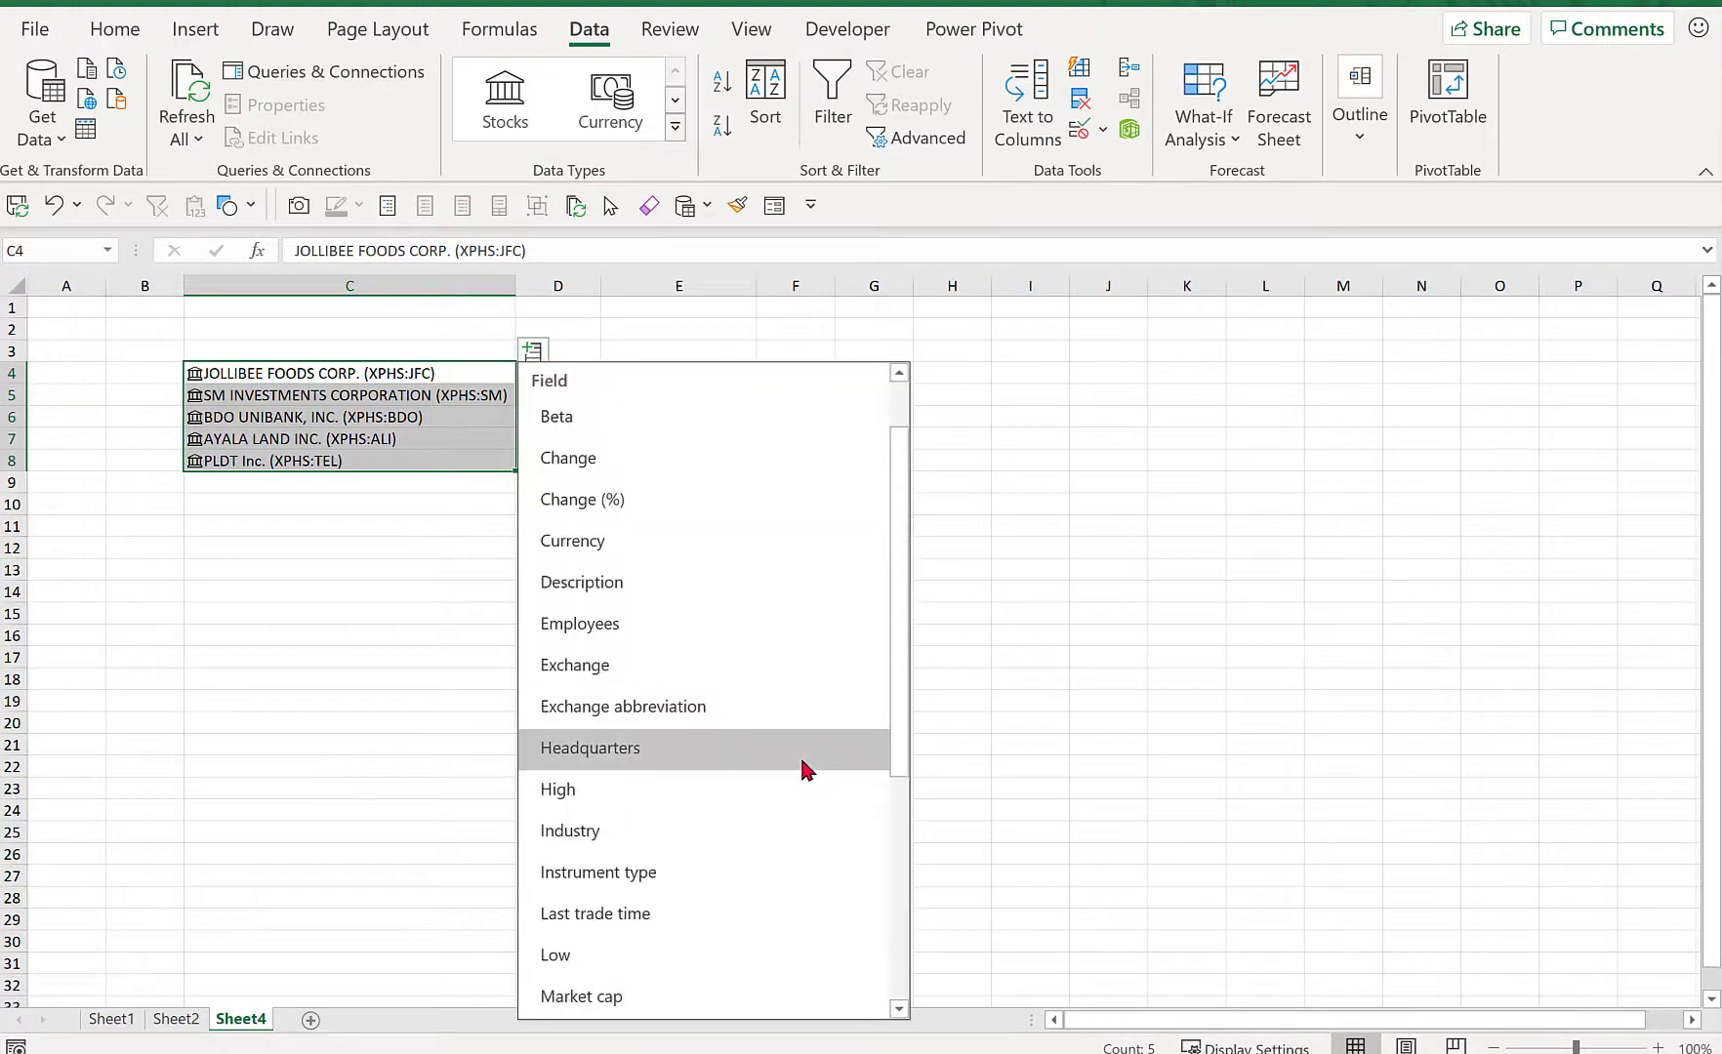
click(801, 760)
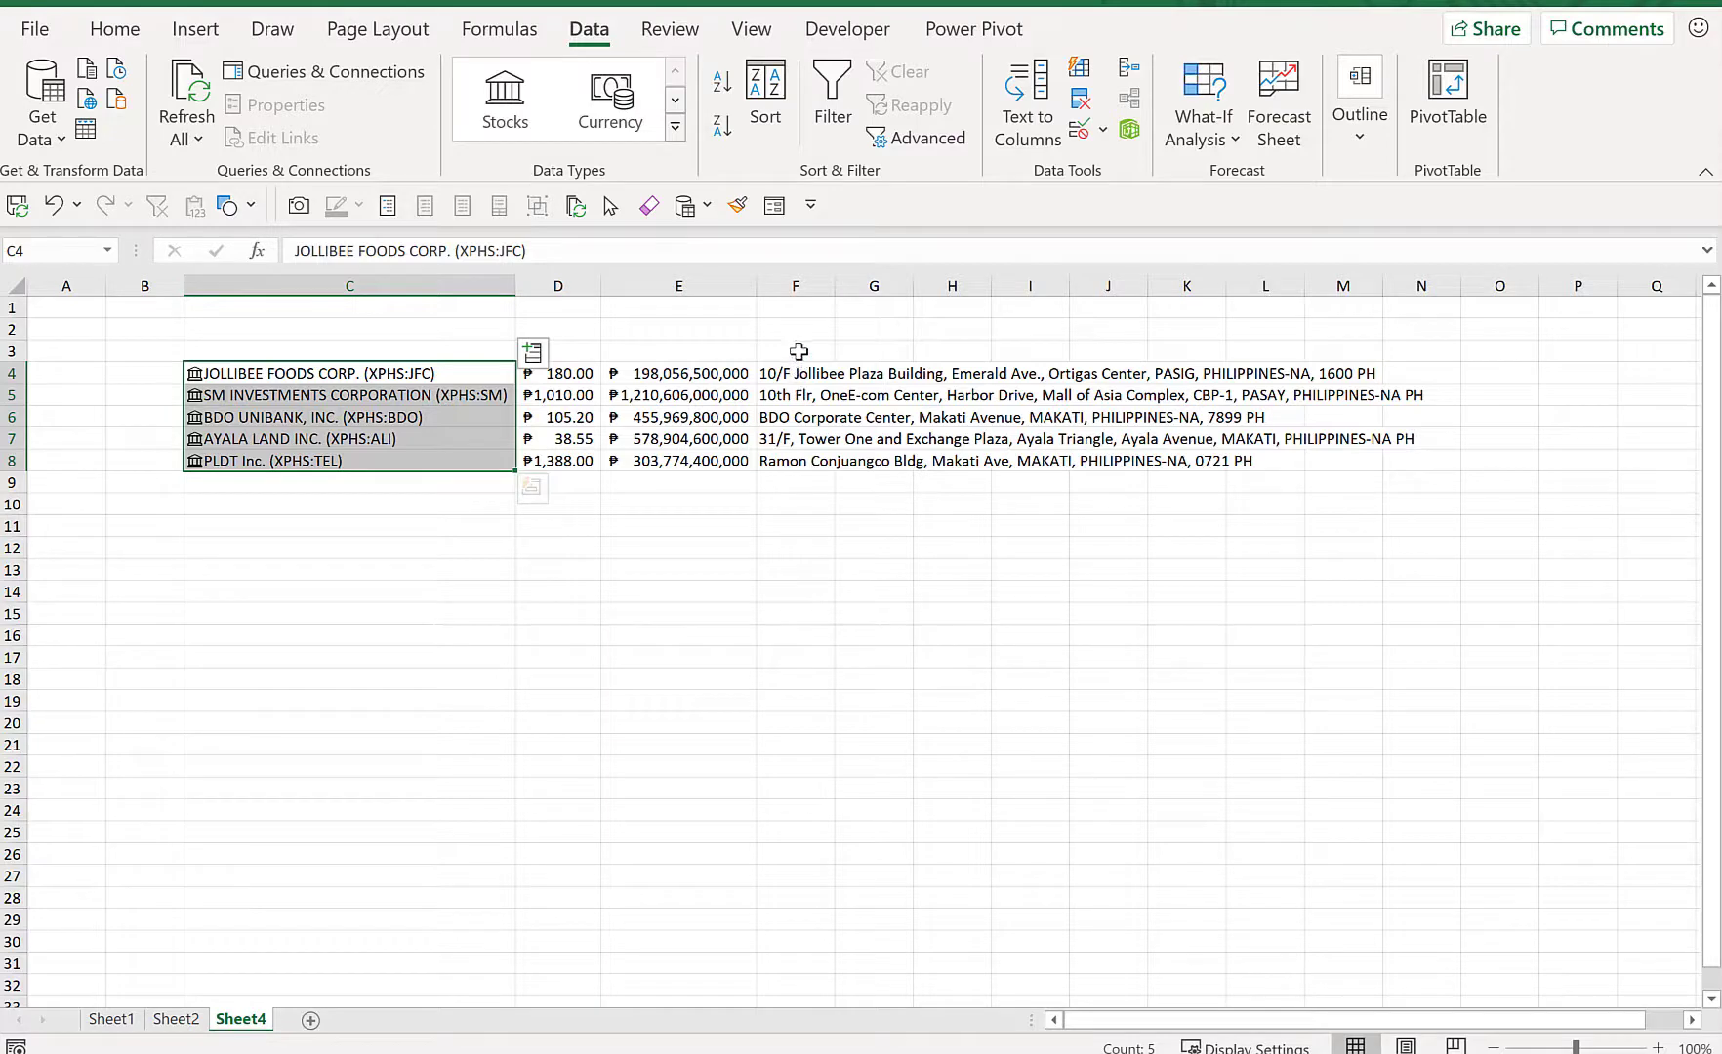
drag(794, 350, 801, 518)
key(Delete)
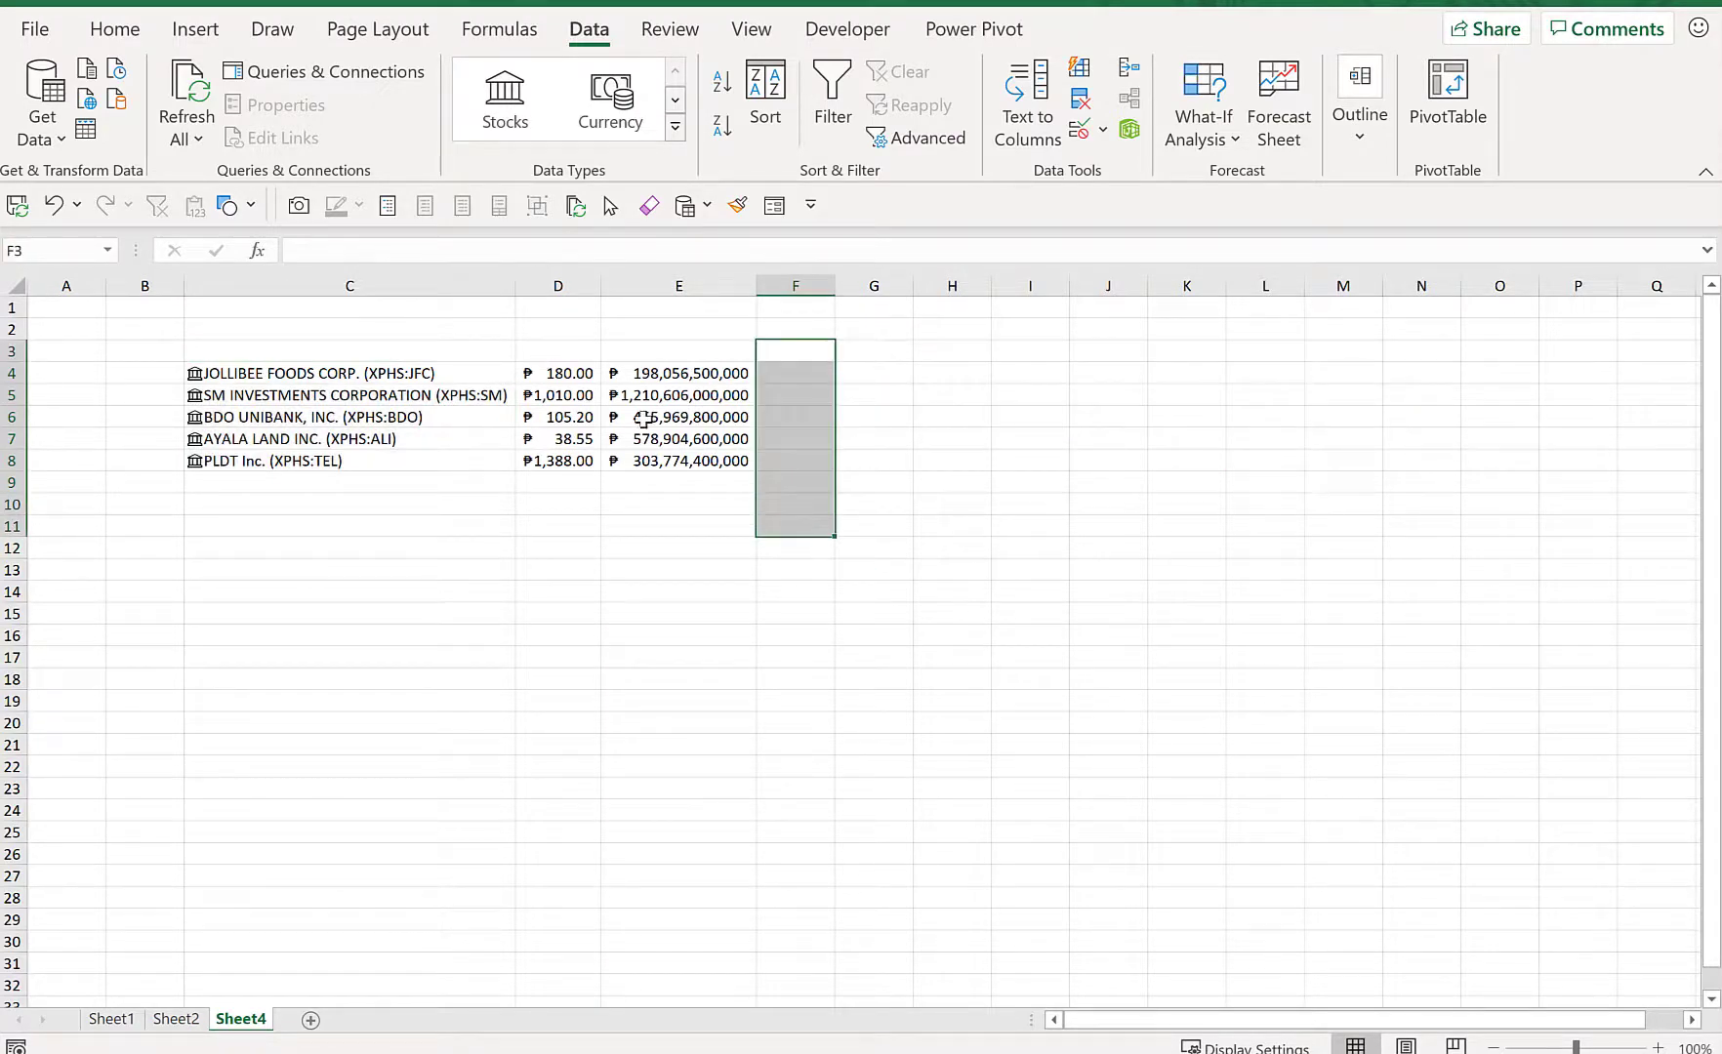
drag(410, 367, 411, 464)
click(532, 350)
scroll(778, 727, down, 1)
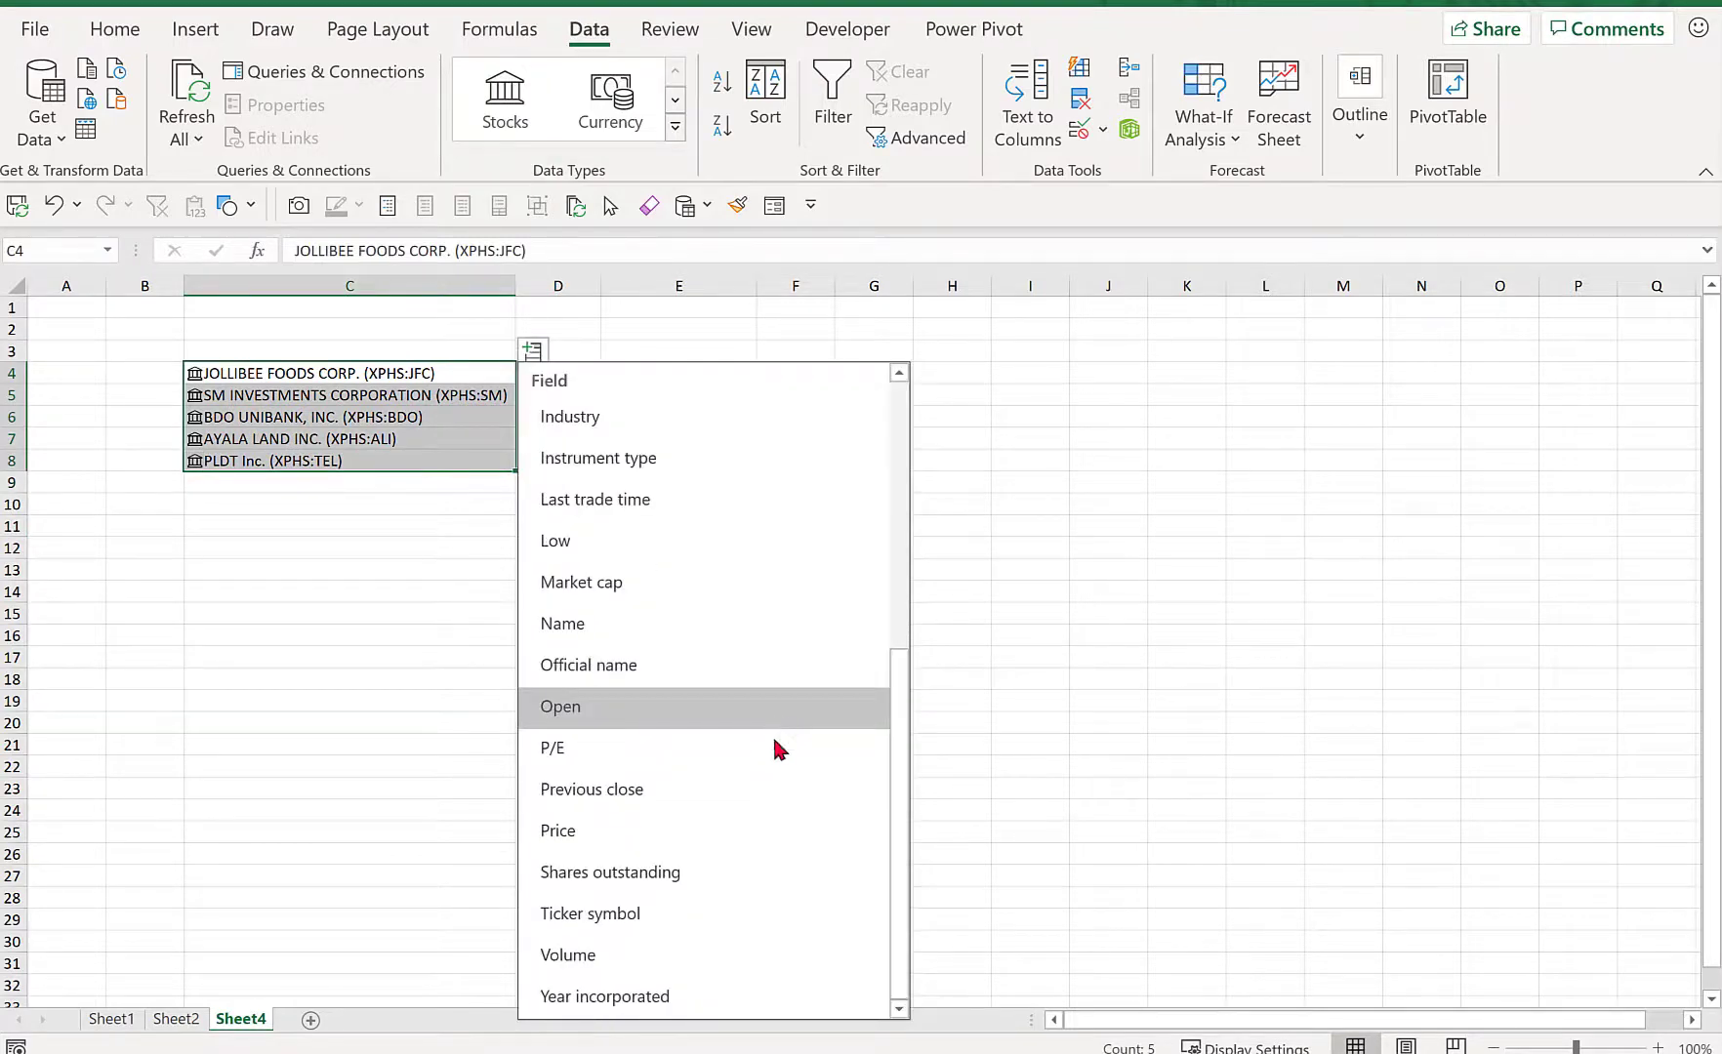
click(685, 988)
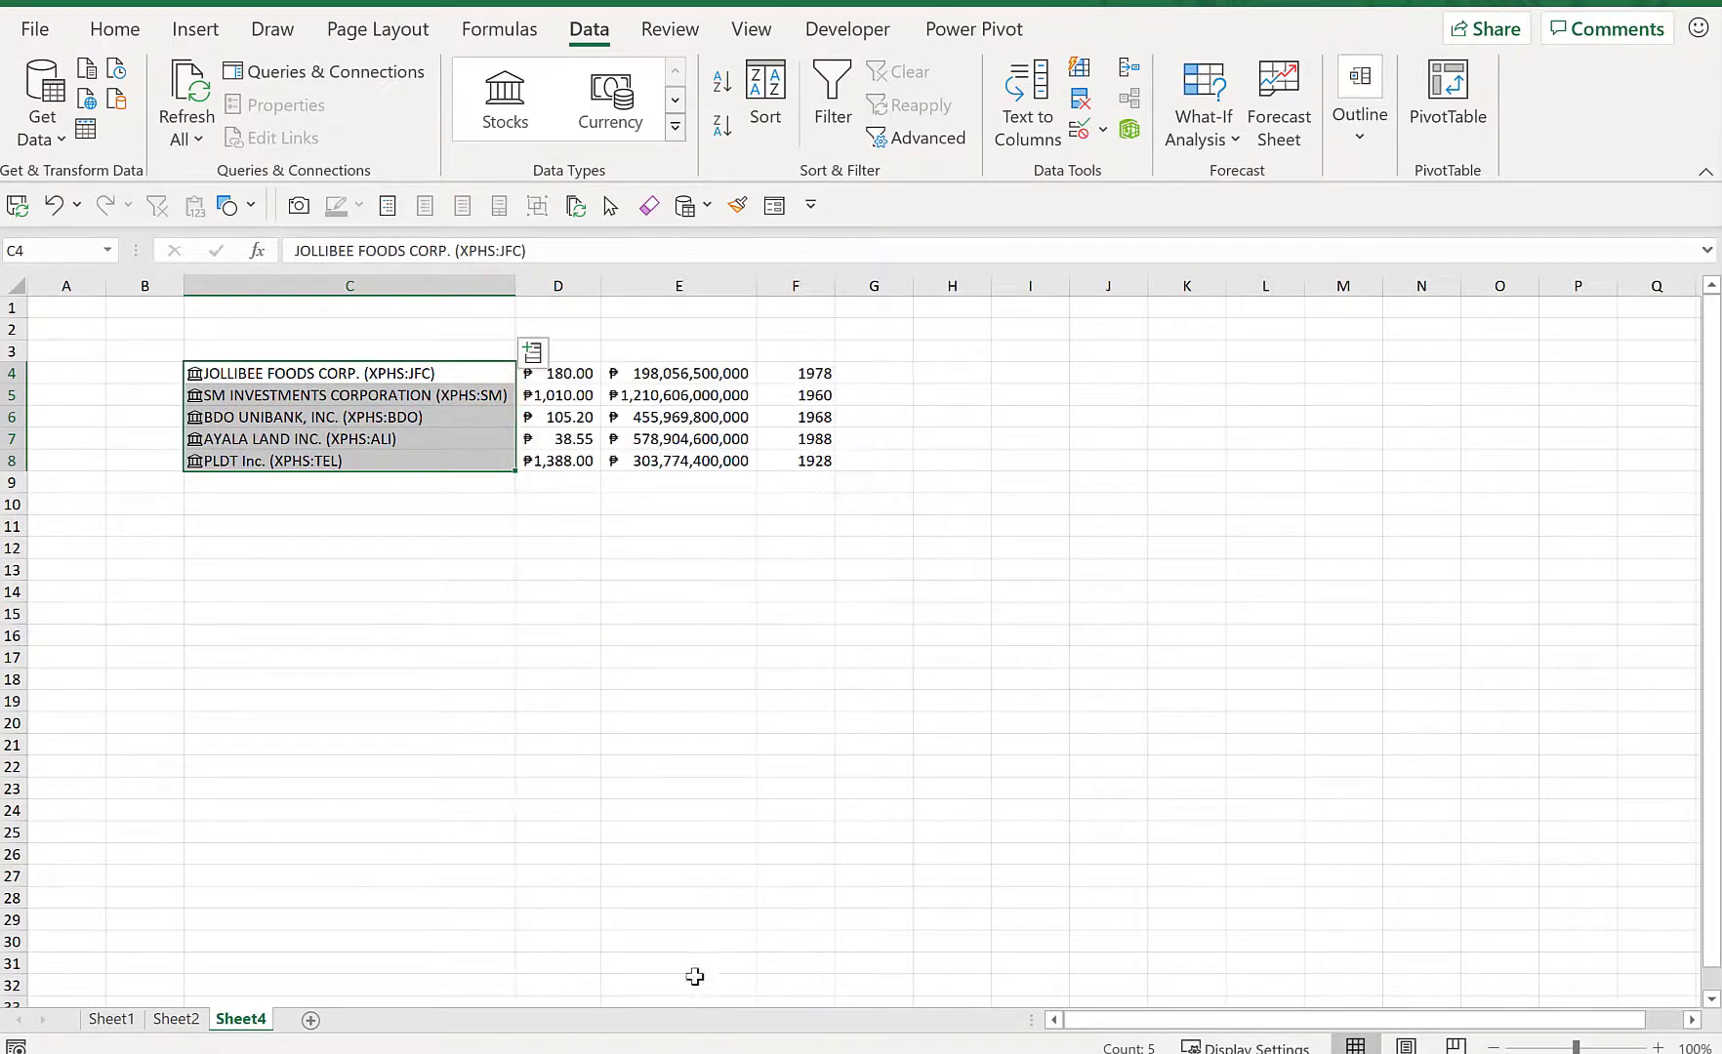
click(534, 353)
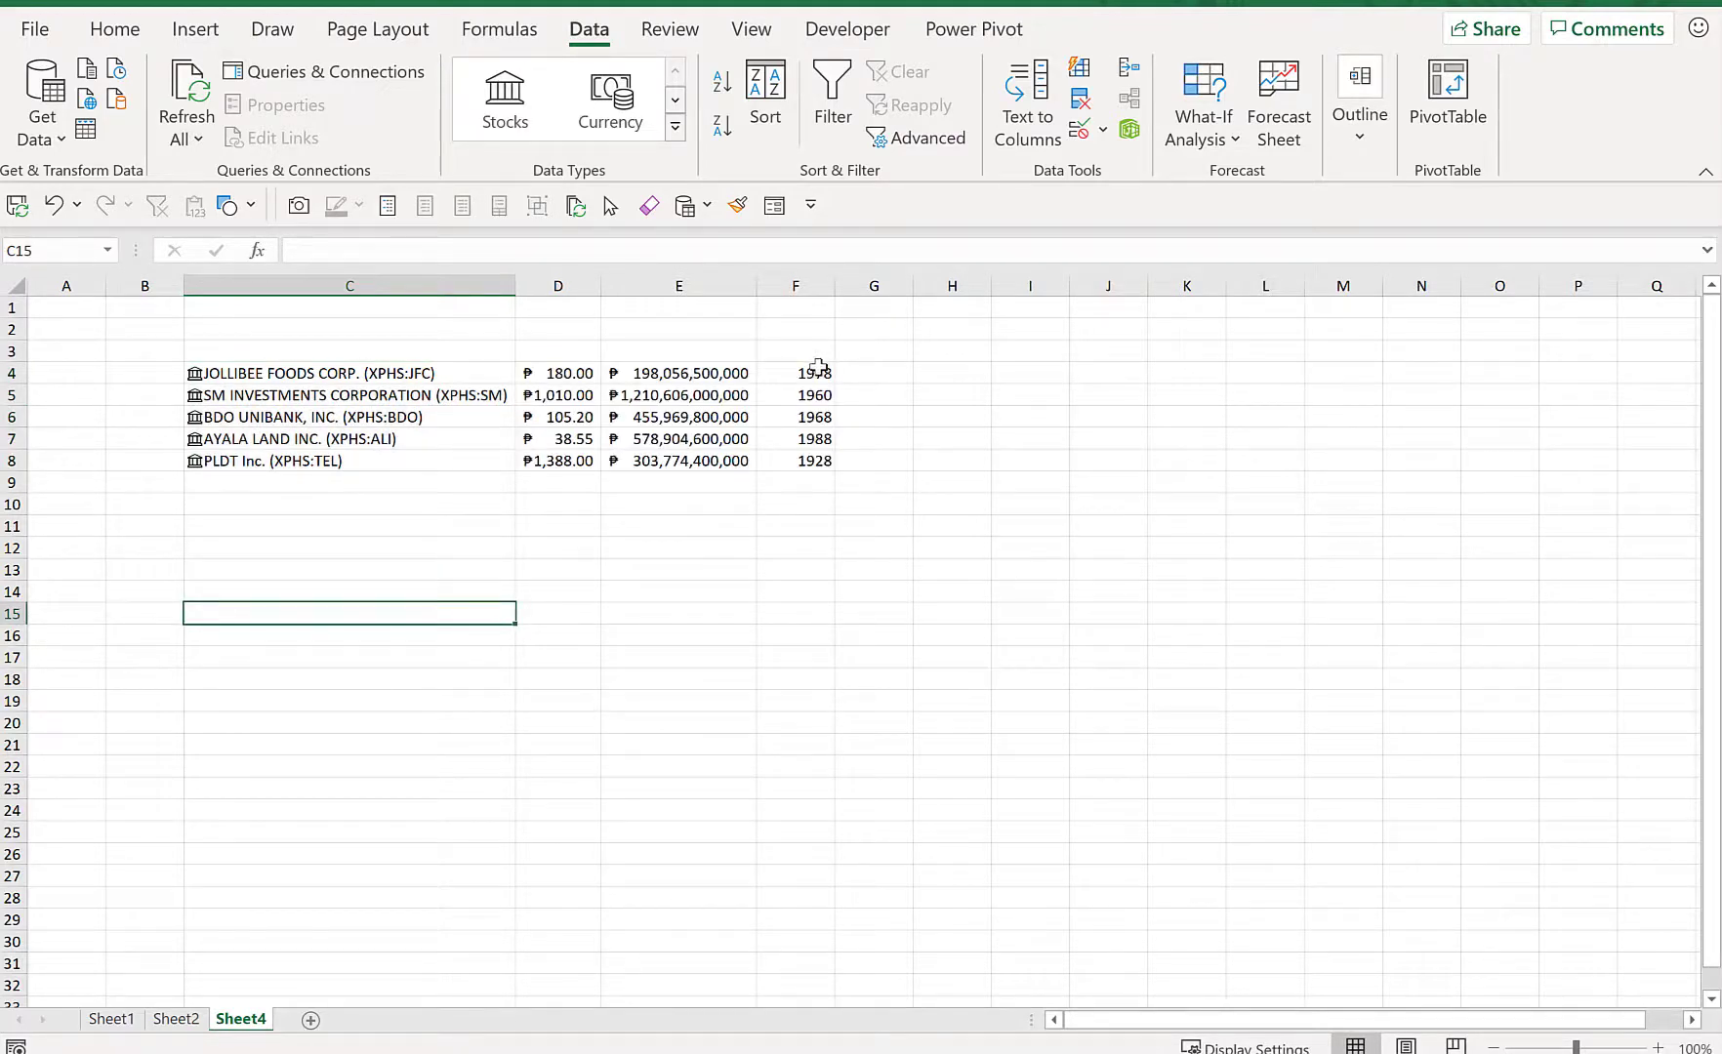
- Clear columns D–G and move the stock names from C4:C8 up to A1:A5
click(674, 549)
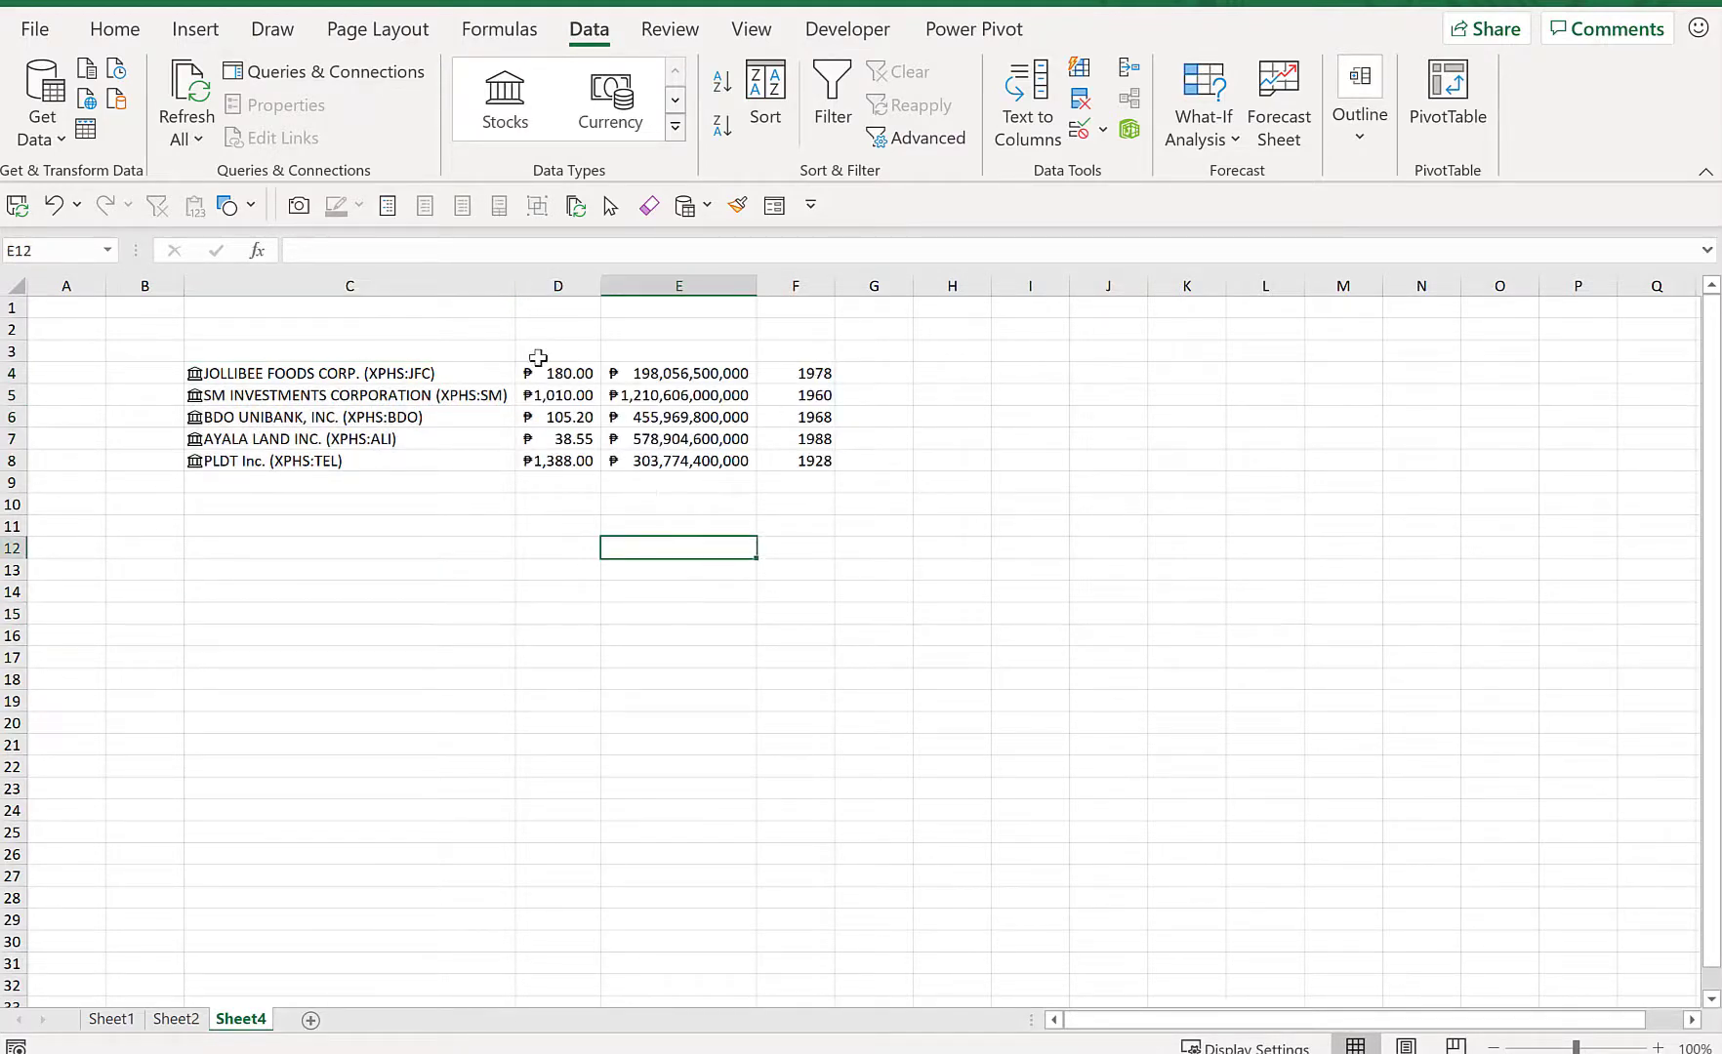
drag(554, 280, 879, 286)
key(Delete)
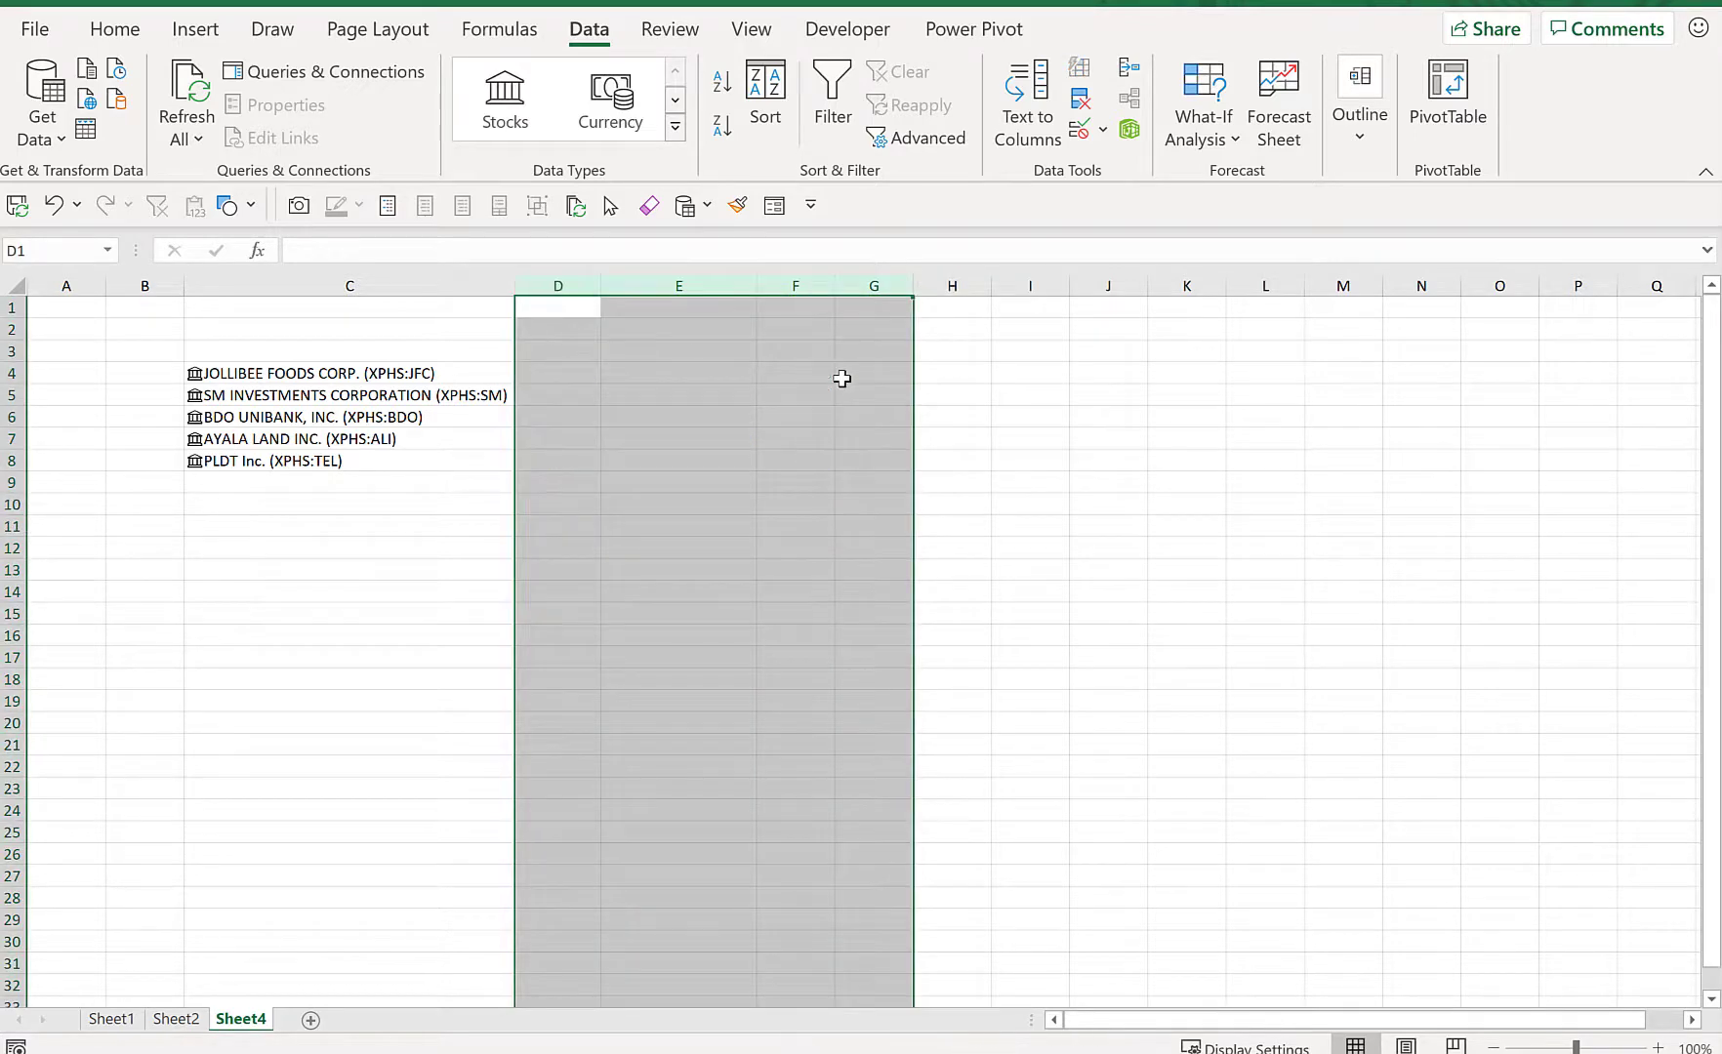
drag(404, 373, 396, 449)
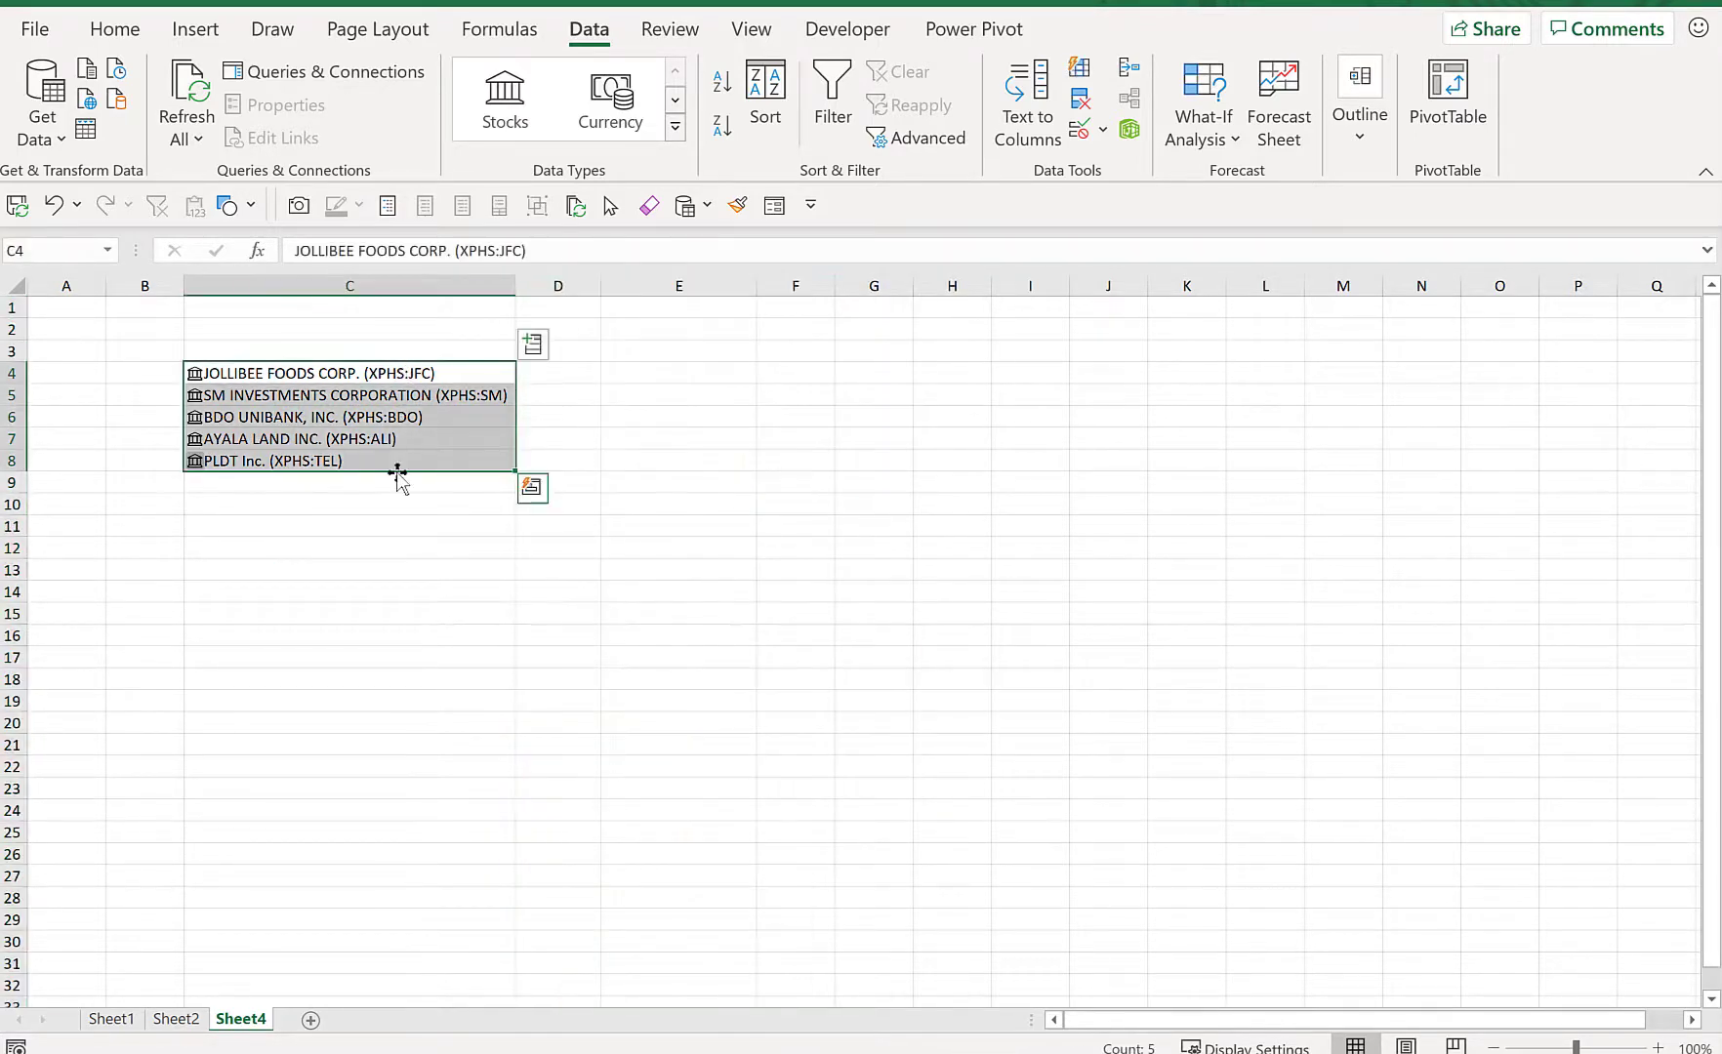
drag(504, 472, 108, 410)
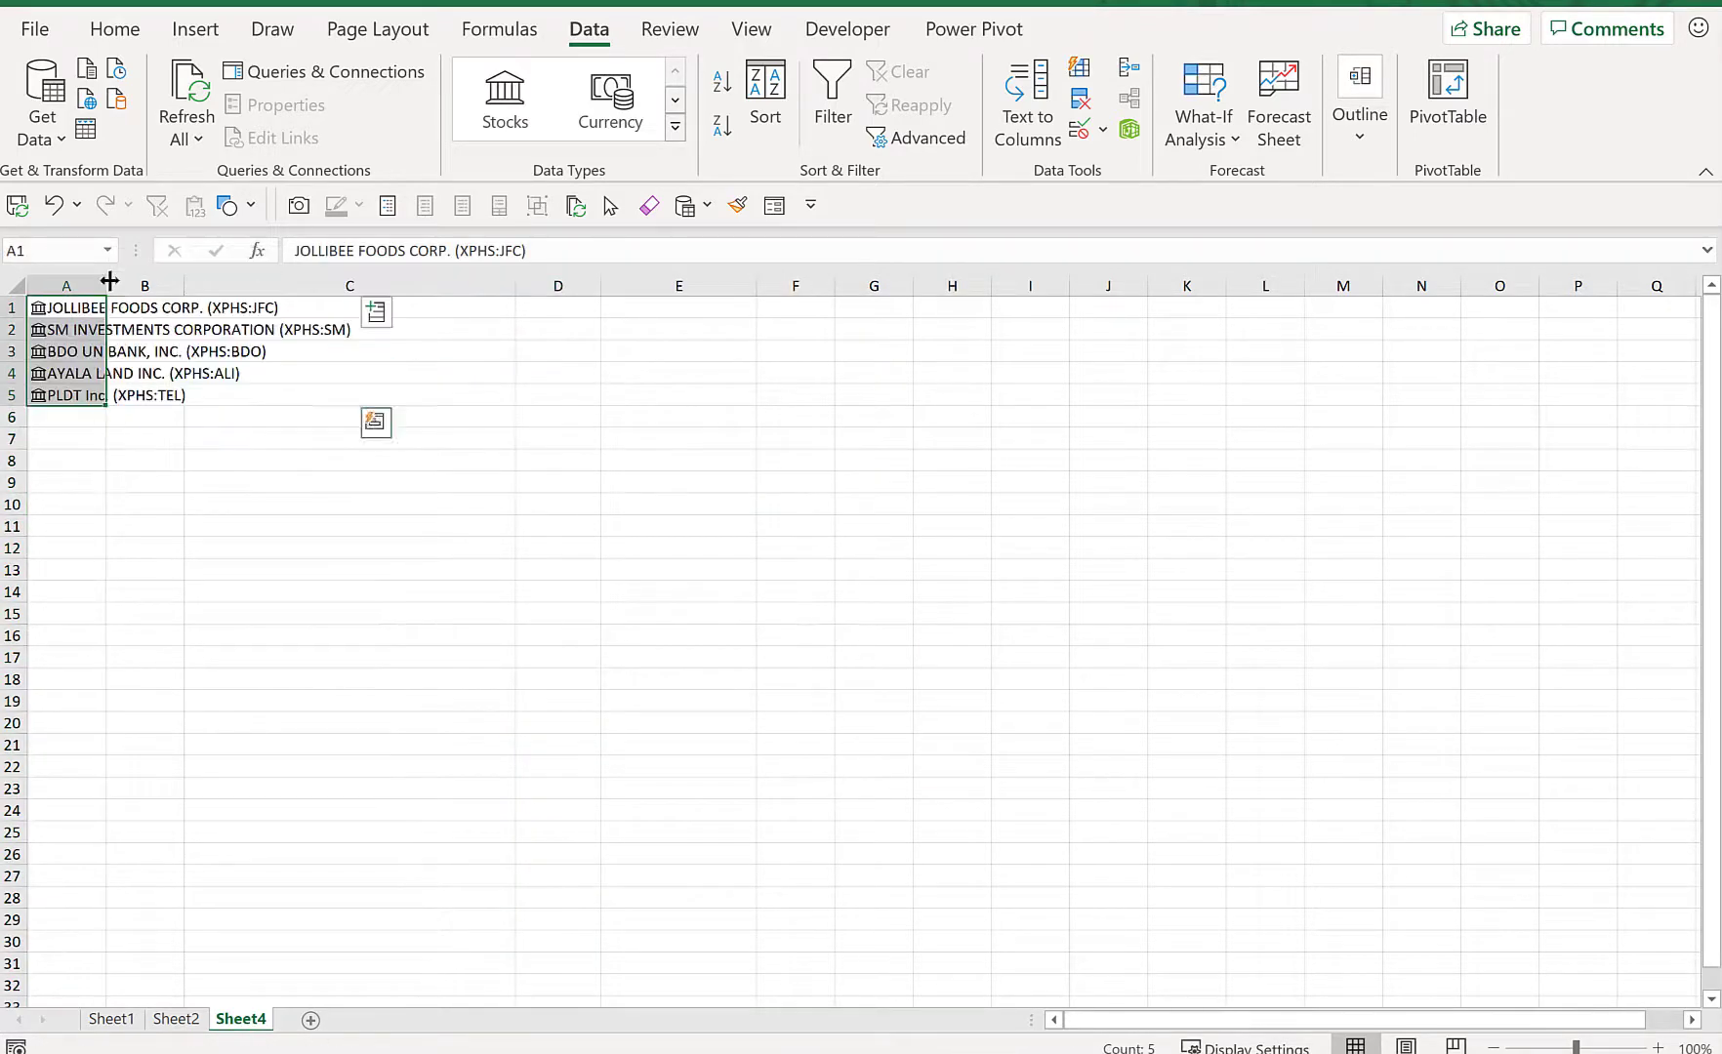
click(462, 484)
- Give A9 a List validation sourced from =$A$1:$A$5 and select JOLLIBEE FOODS CORP. (XPHS:JFC)
click(339, 492)
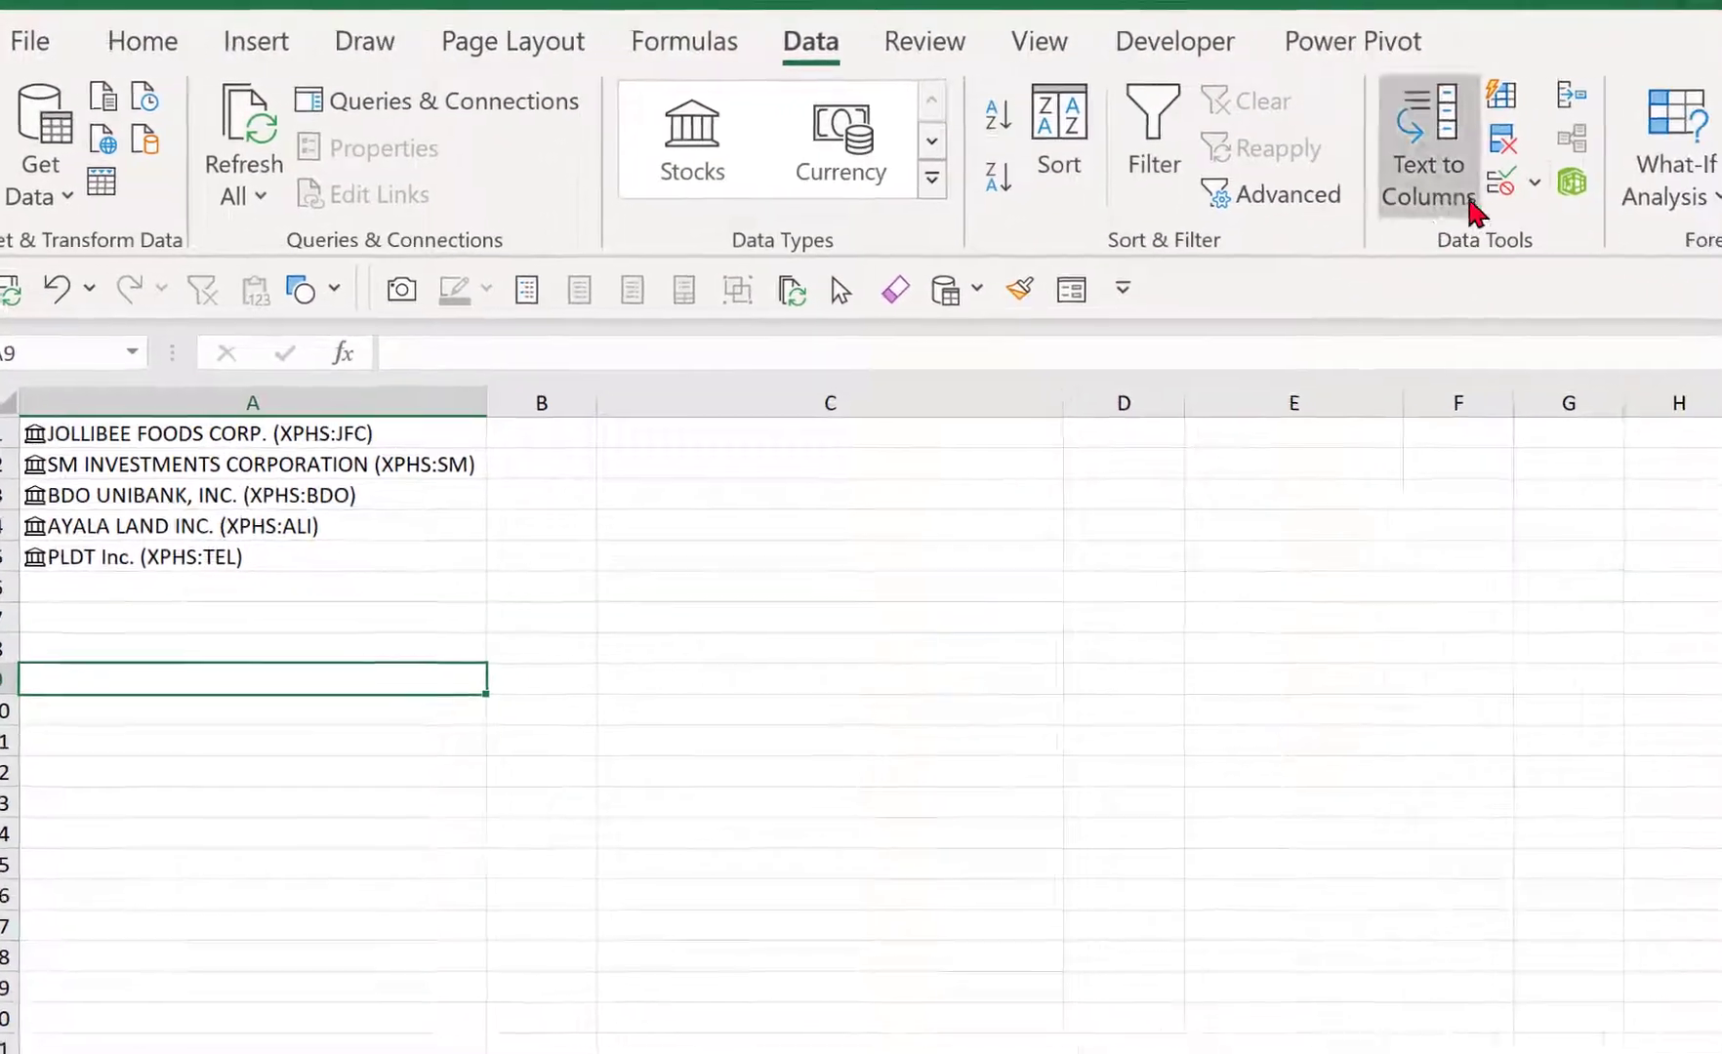
click(1534, 182)
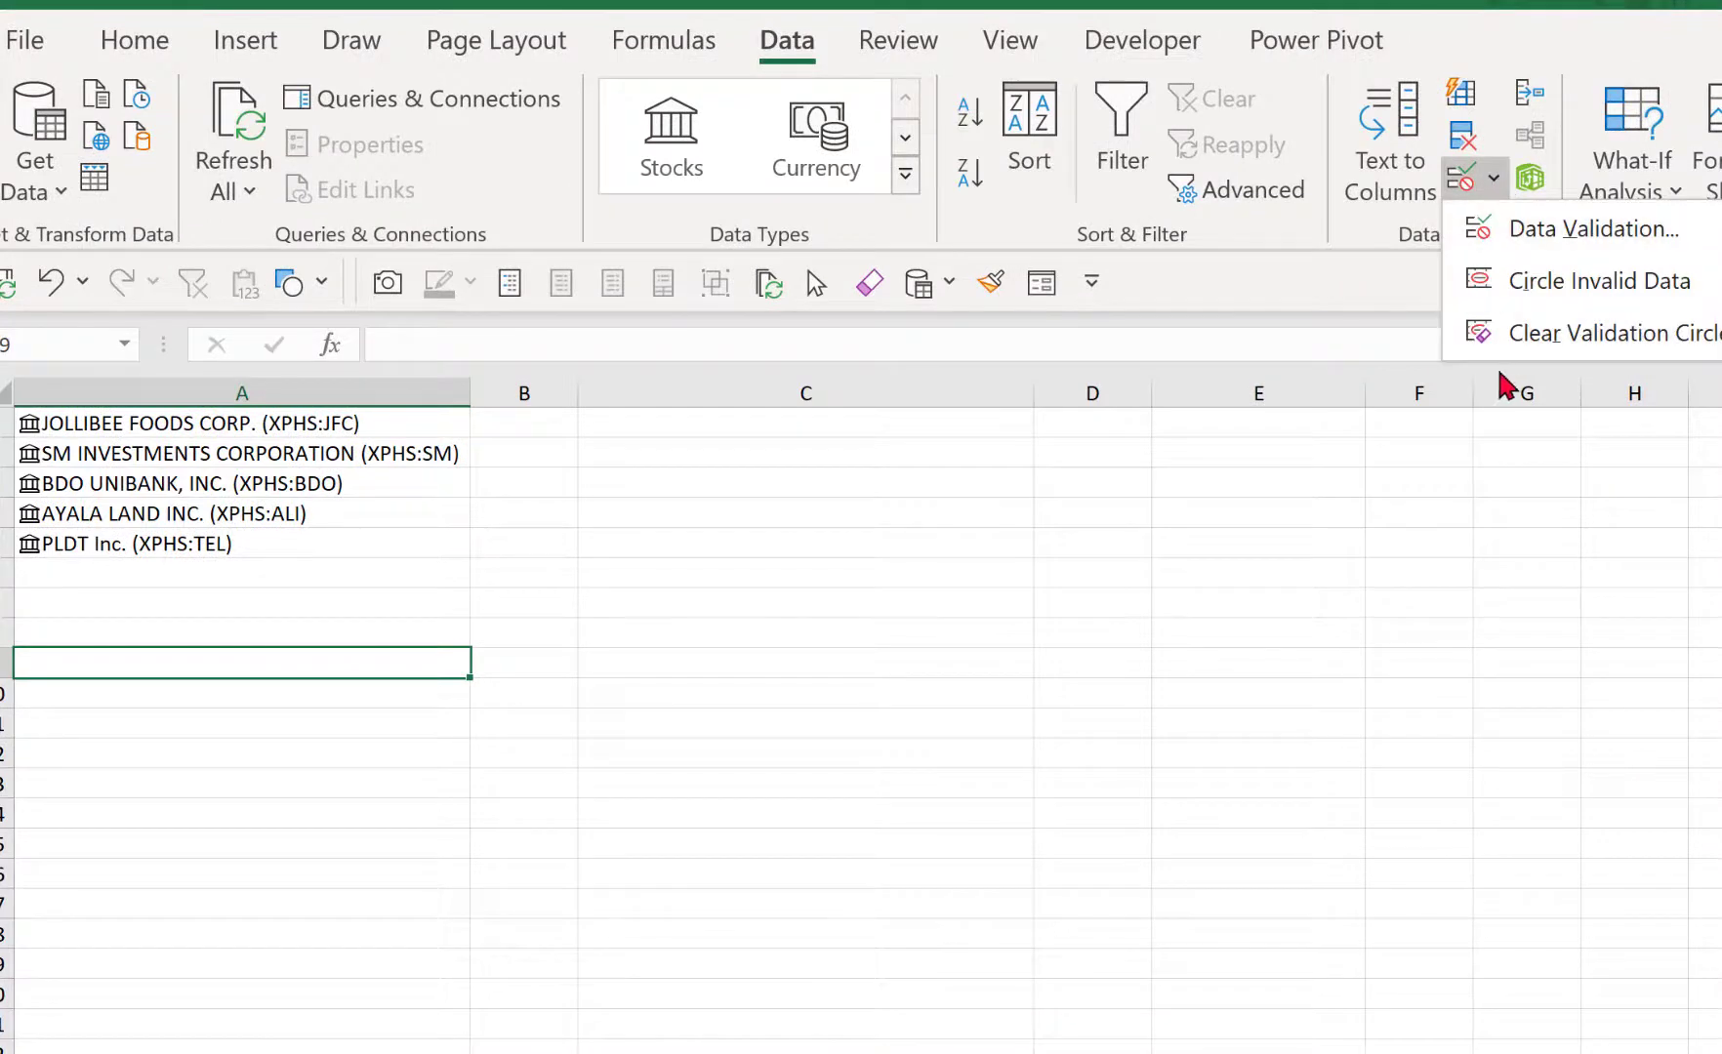
click(1574, 231)
click(1062, 299)
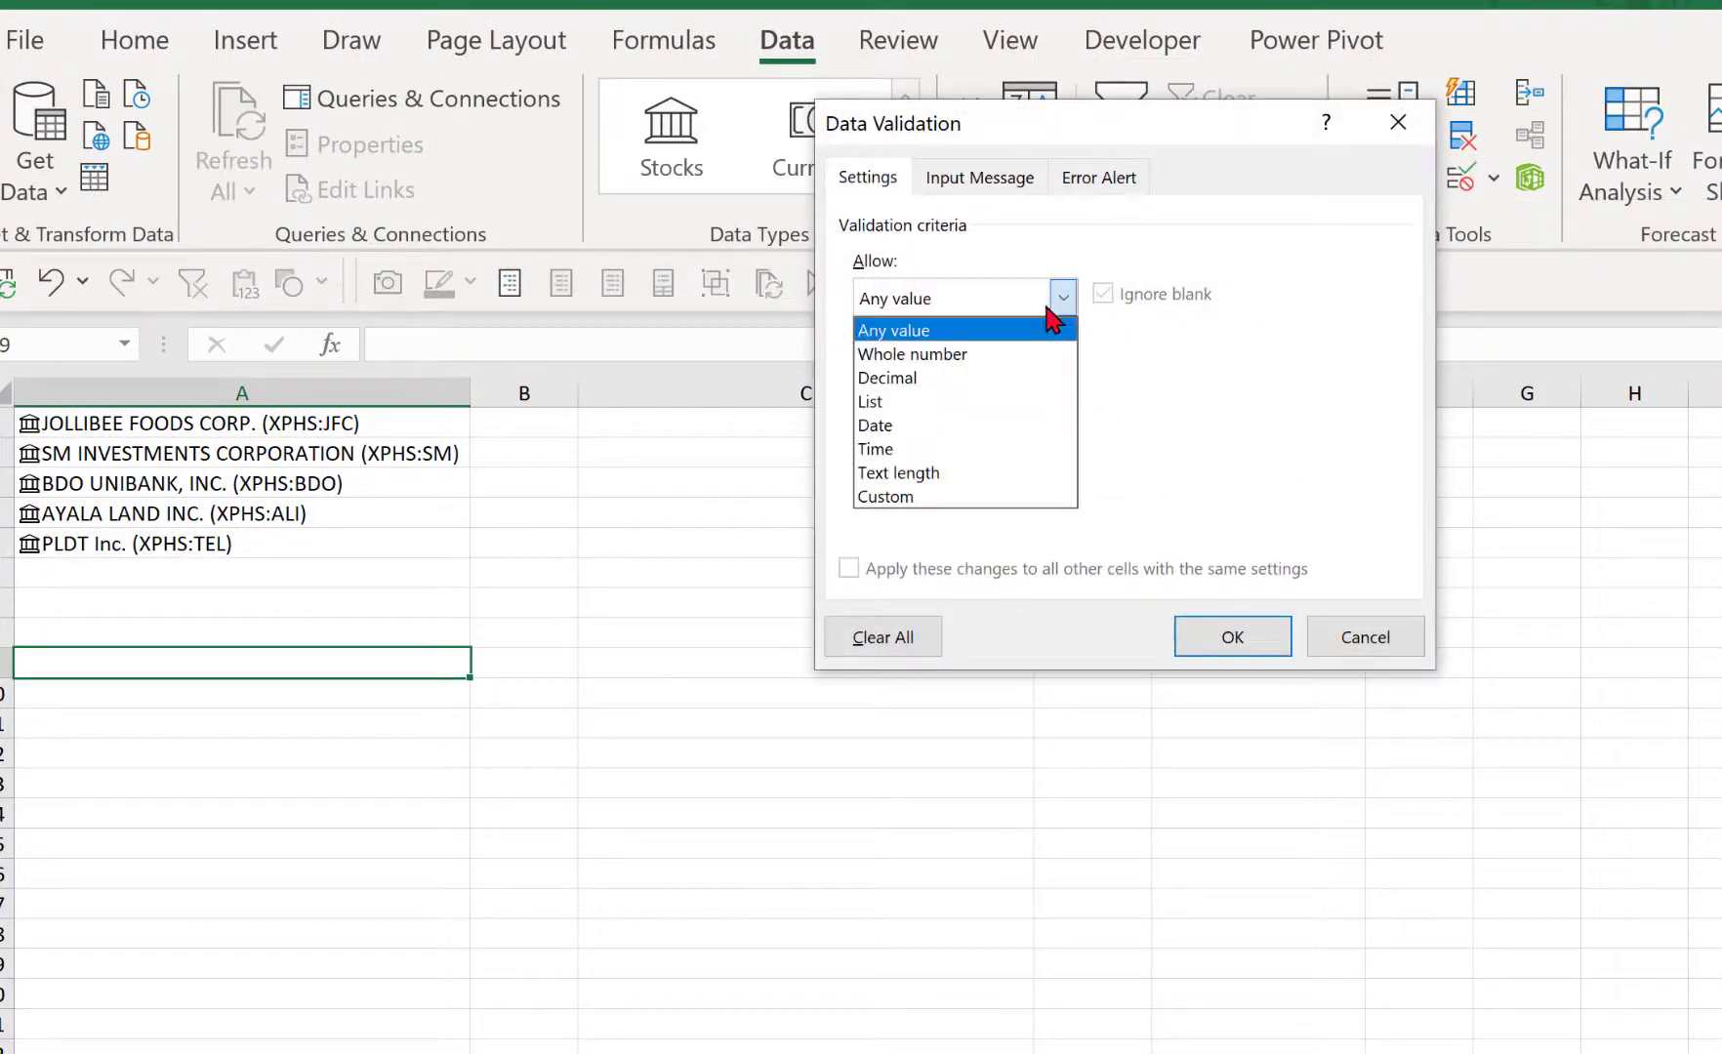
click(952, 404)
click(972, 437)
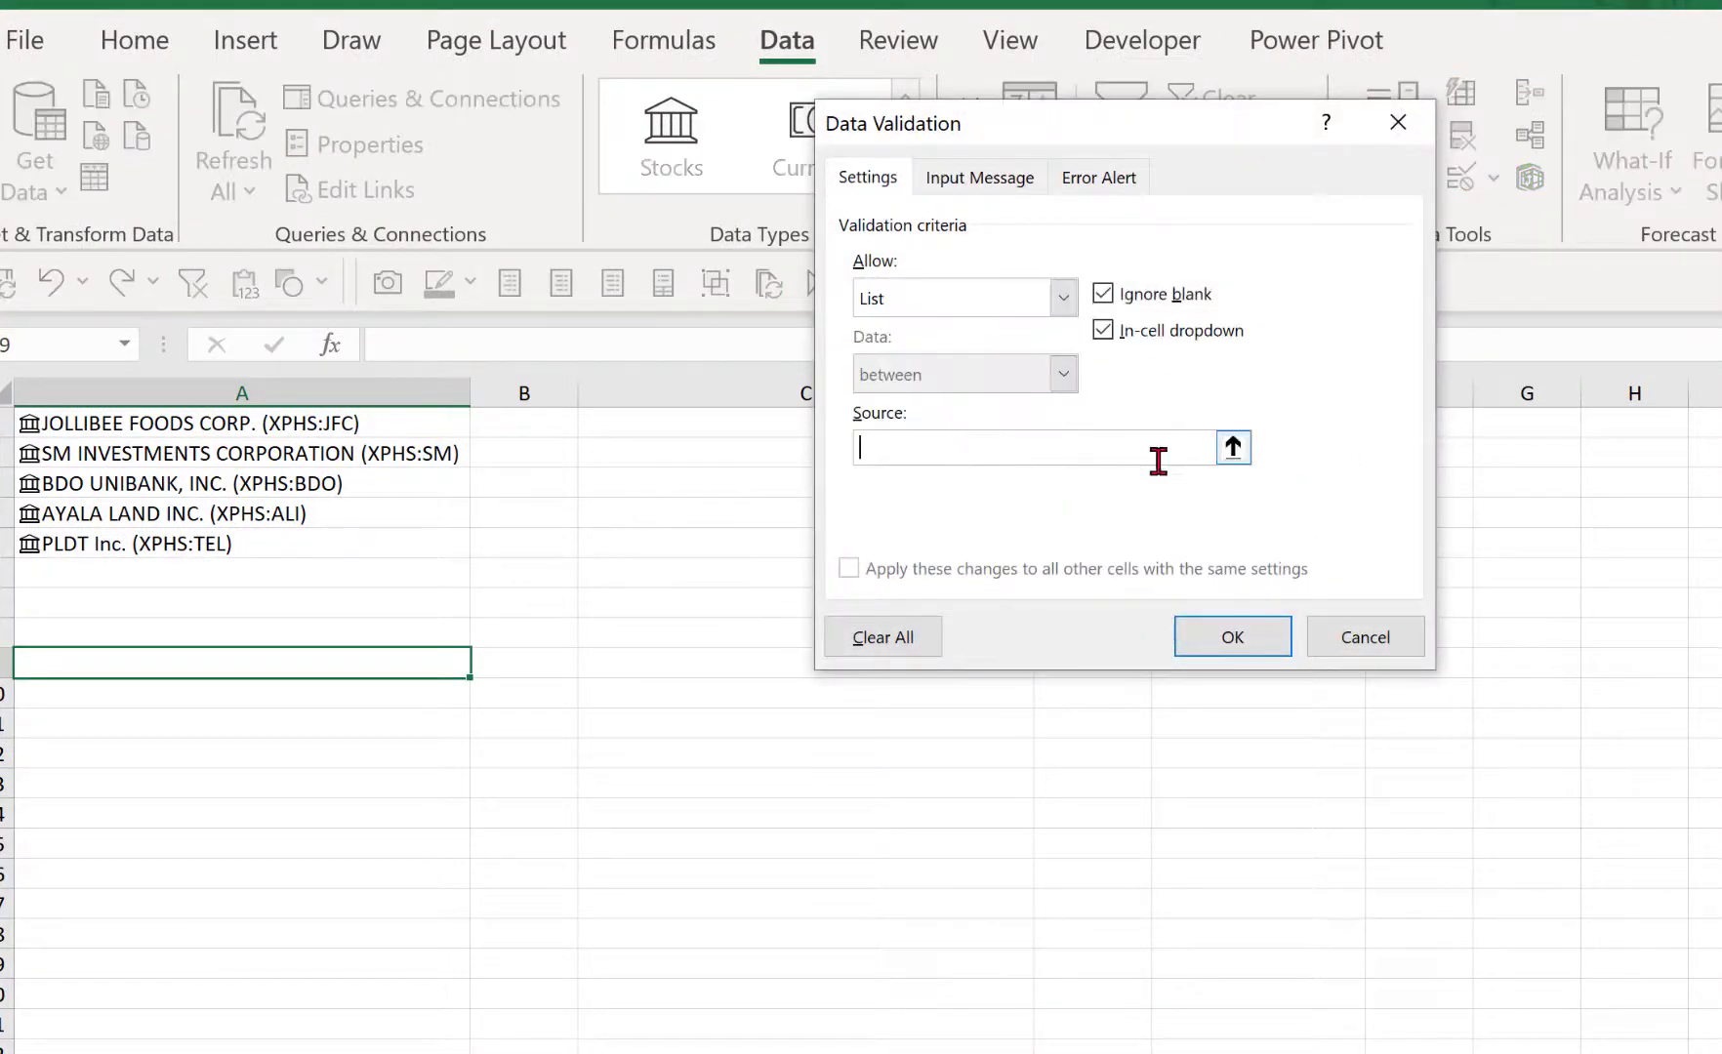
click(1233, 448)
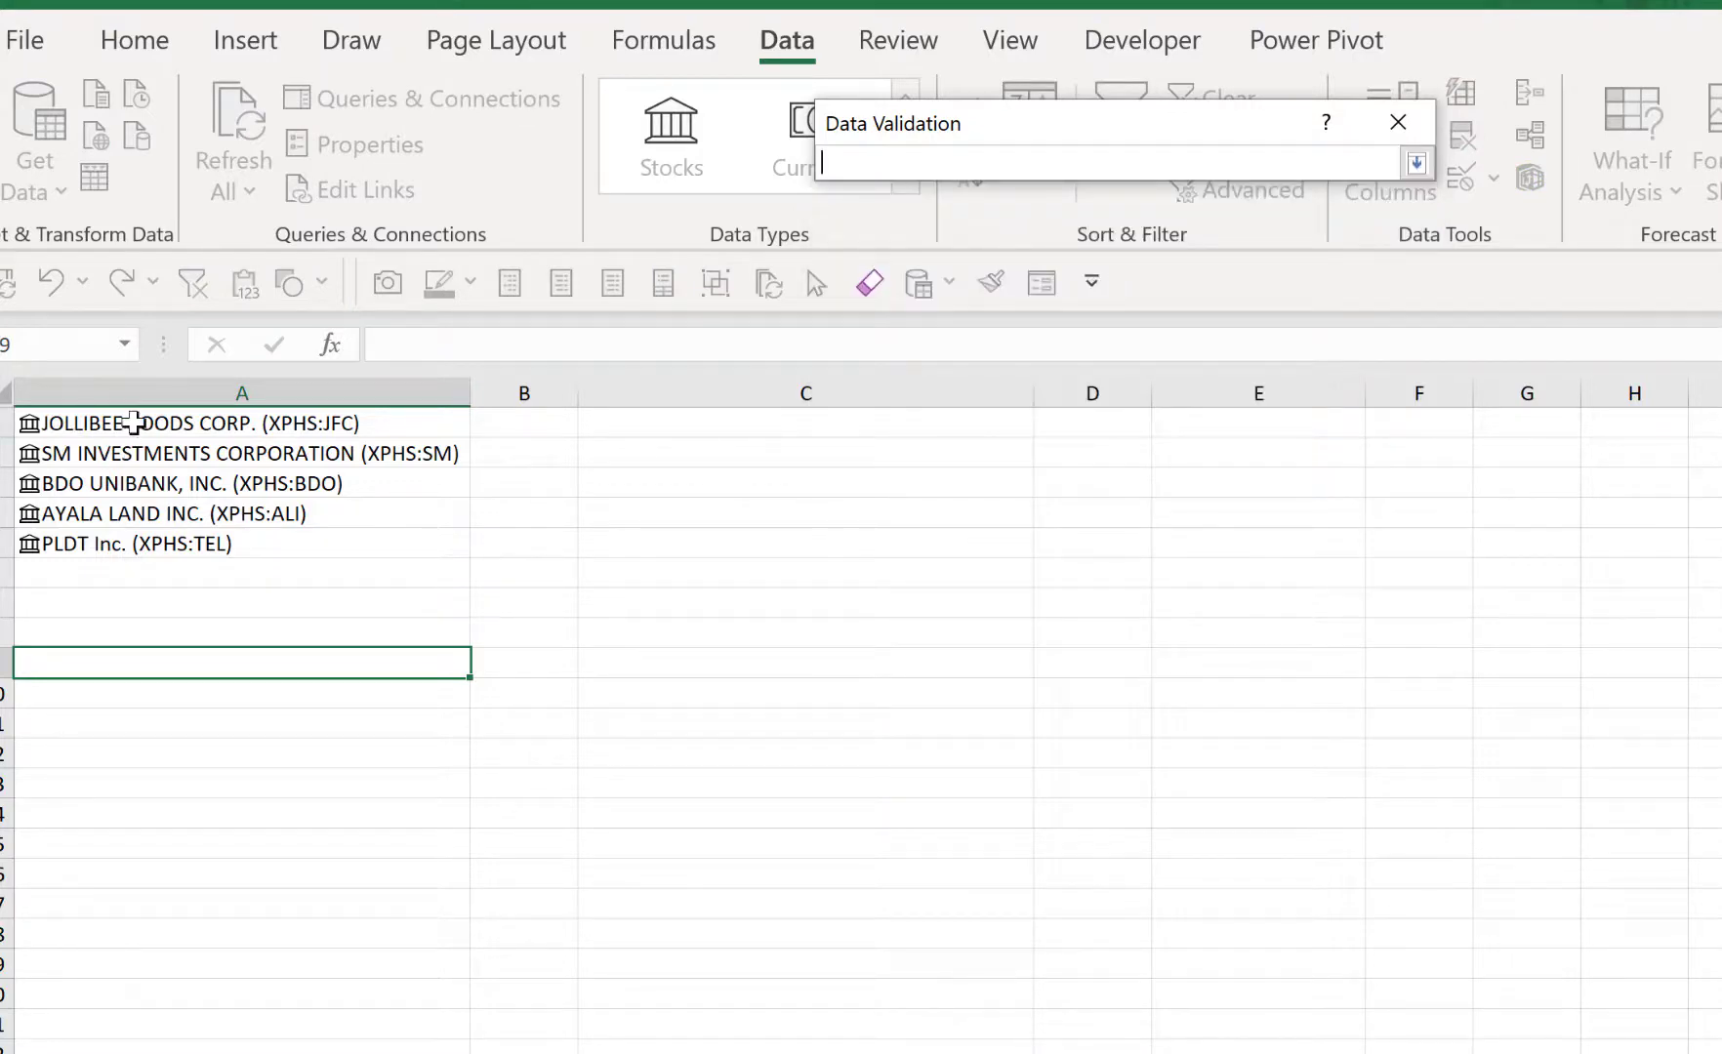
drag(133, 425, 221, 532)
click(1417, 163)
click(1233, 638)
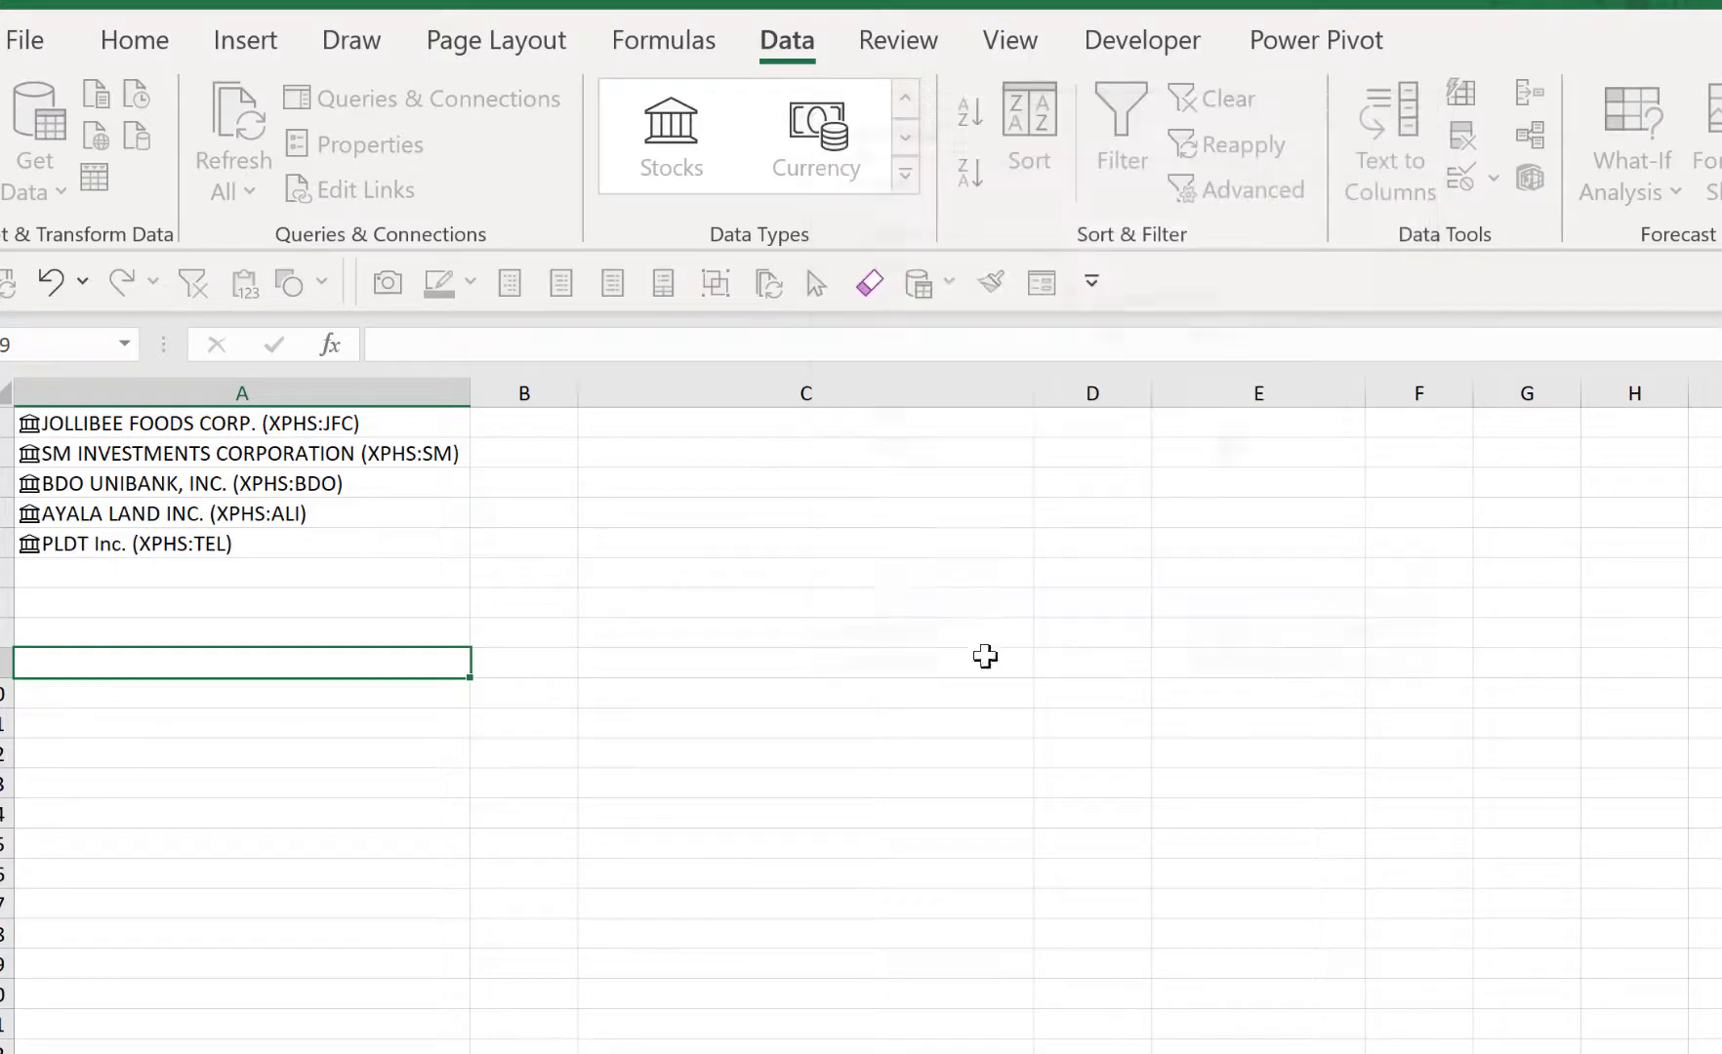
click(480, 668)
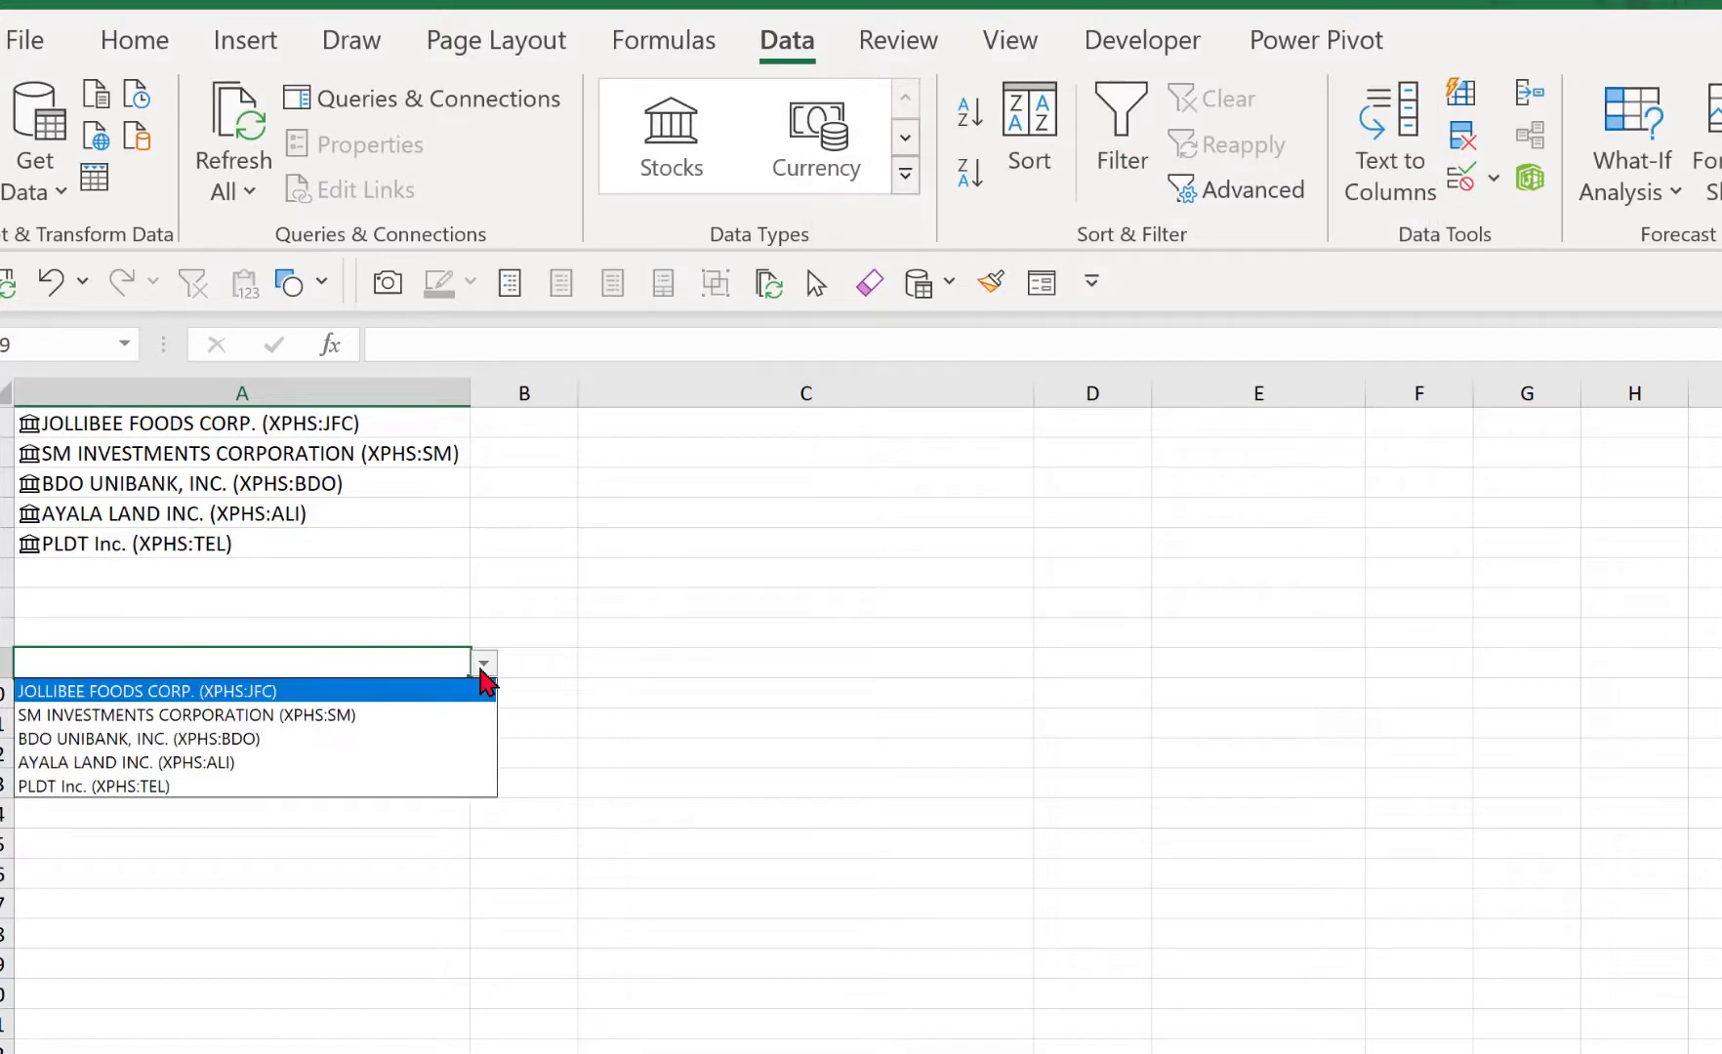
click(373, 693)
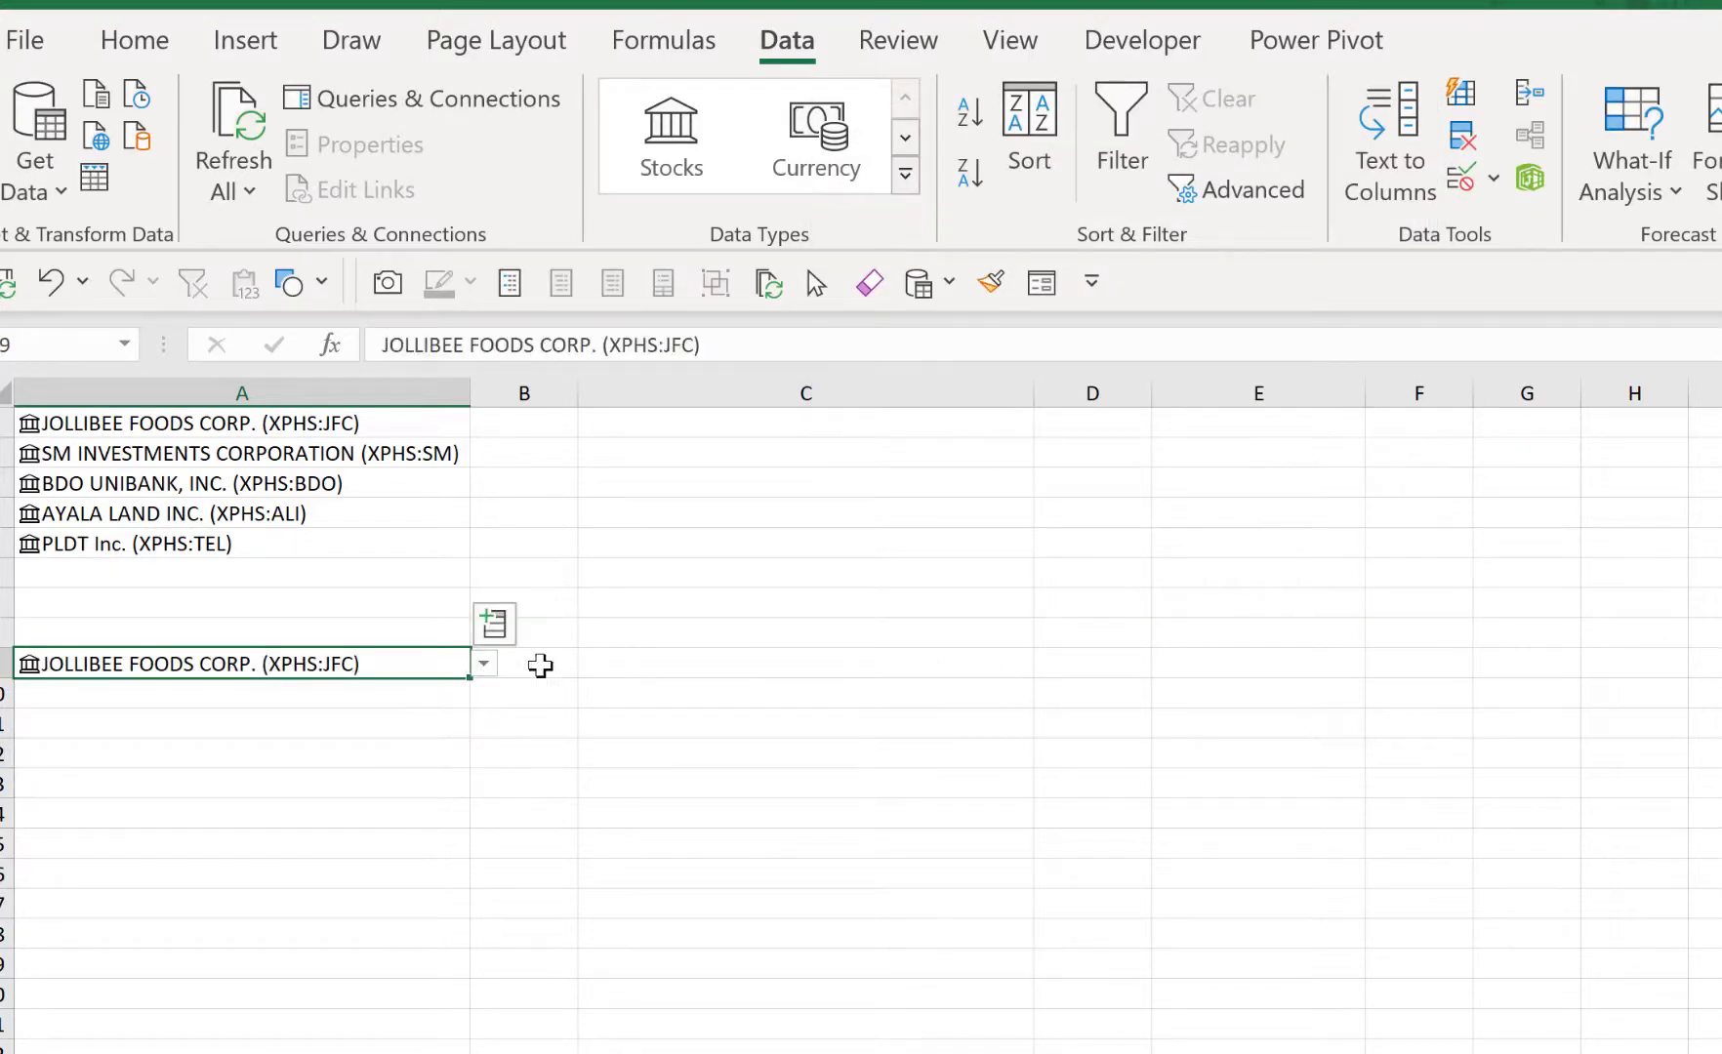
- Widen column B and type =STOCKHISTORY(A9,"1/1/2021",TODAY(),0,1,0, into B9
drag(577, 393, 650, 393)
click(550, 663)
text(=STOCKHISTORY()
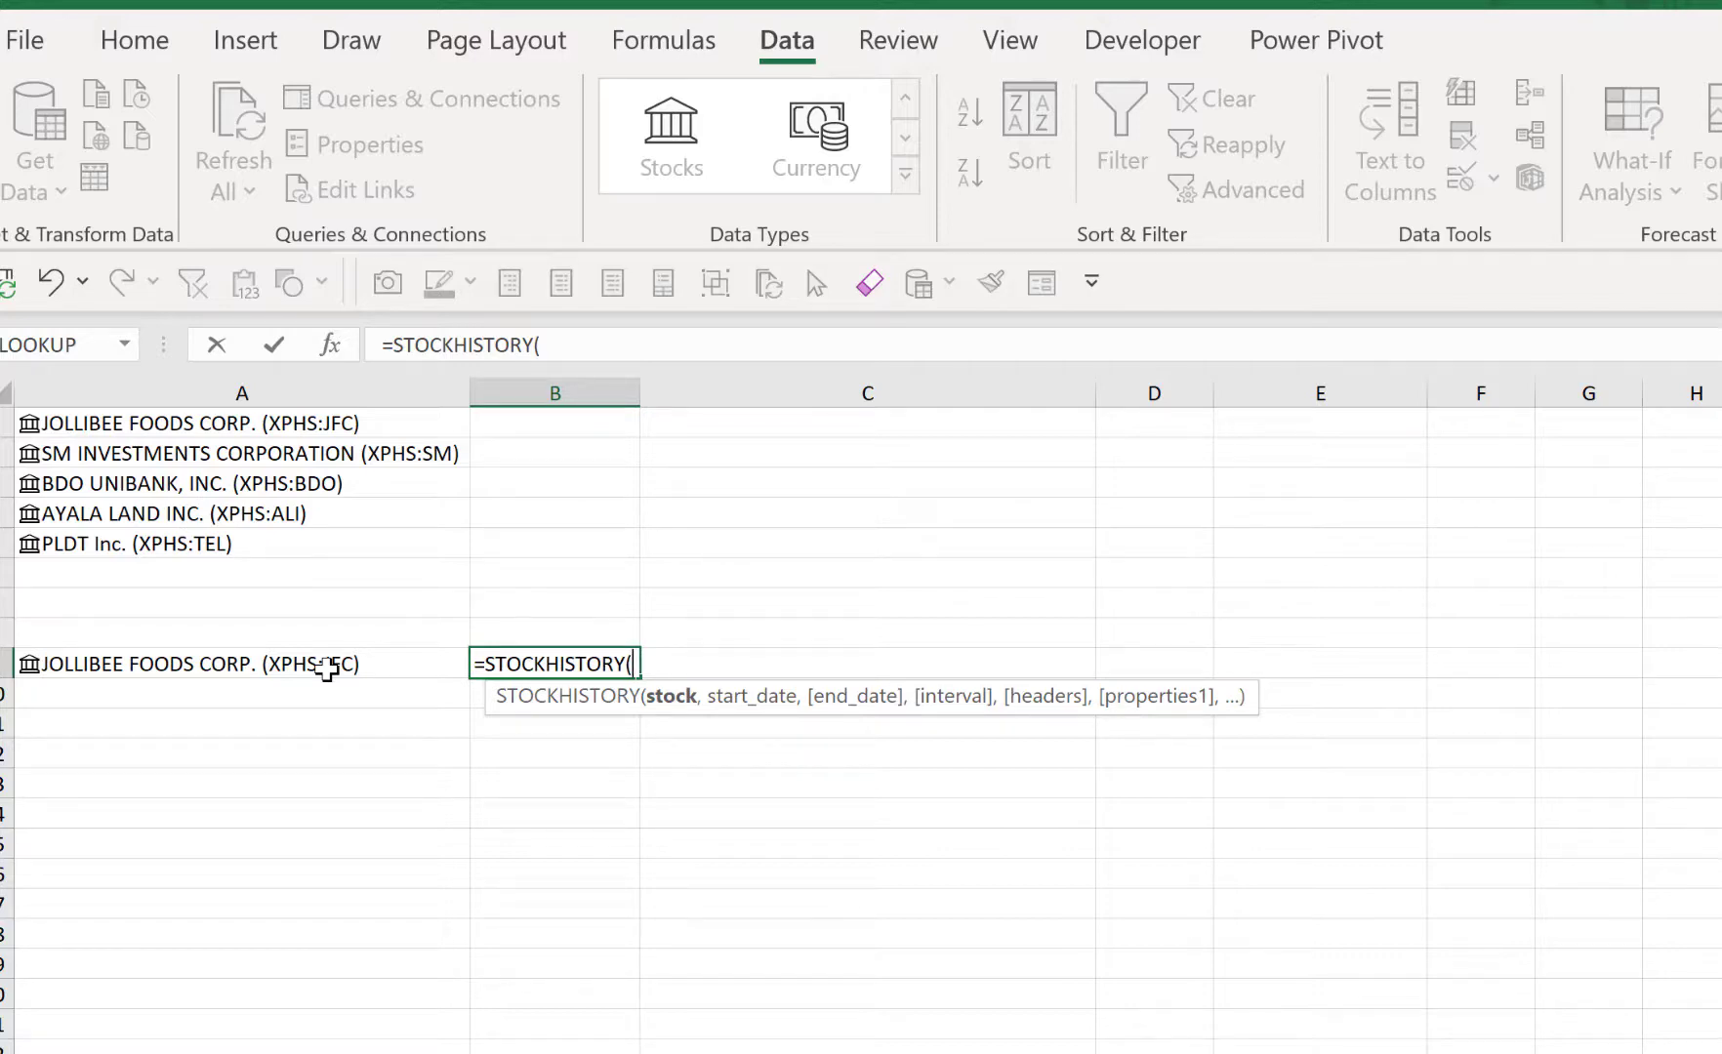
click(346, 665)
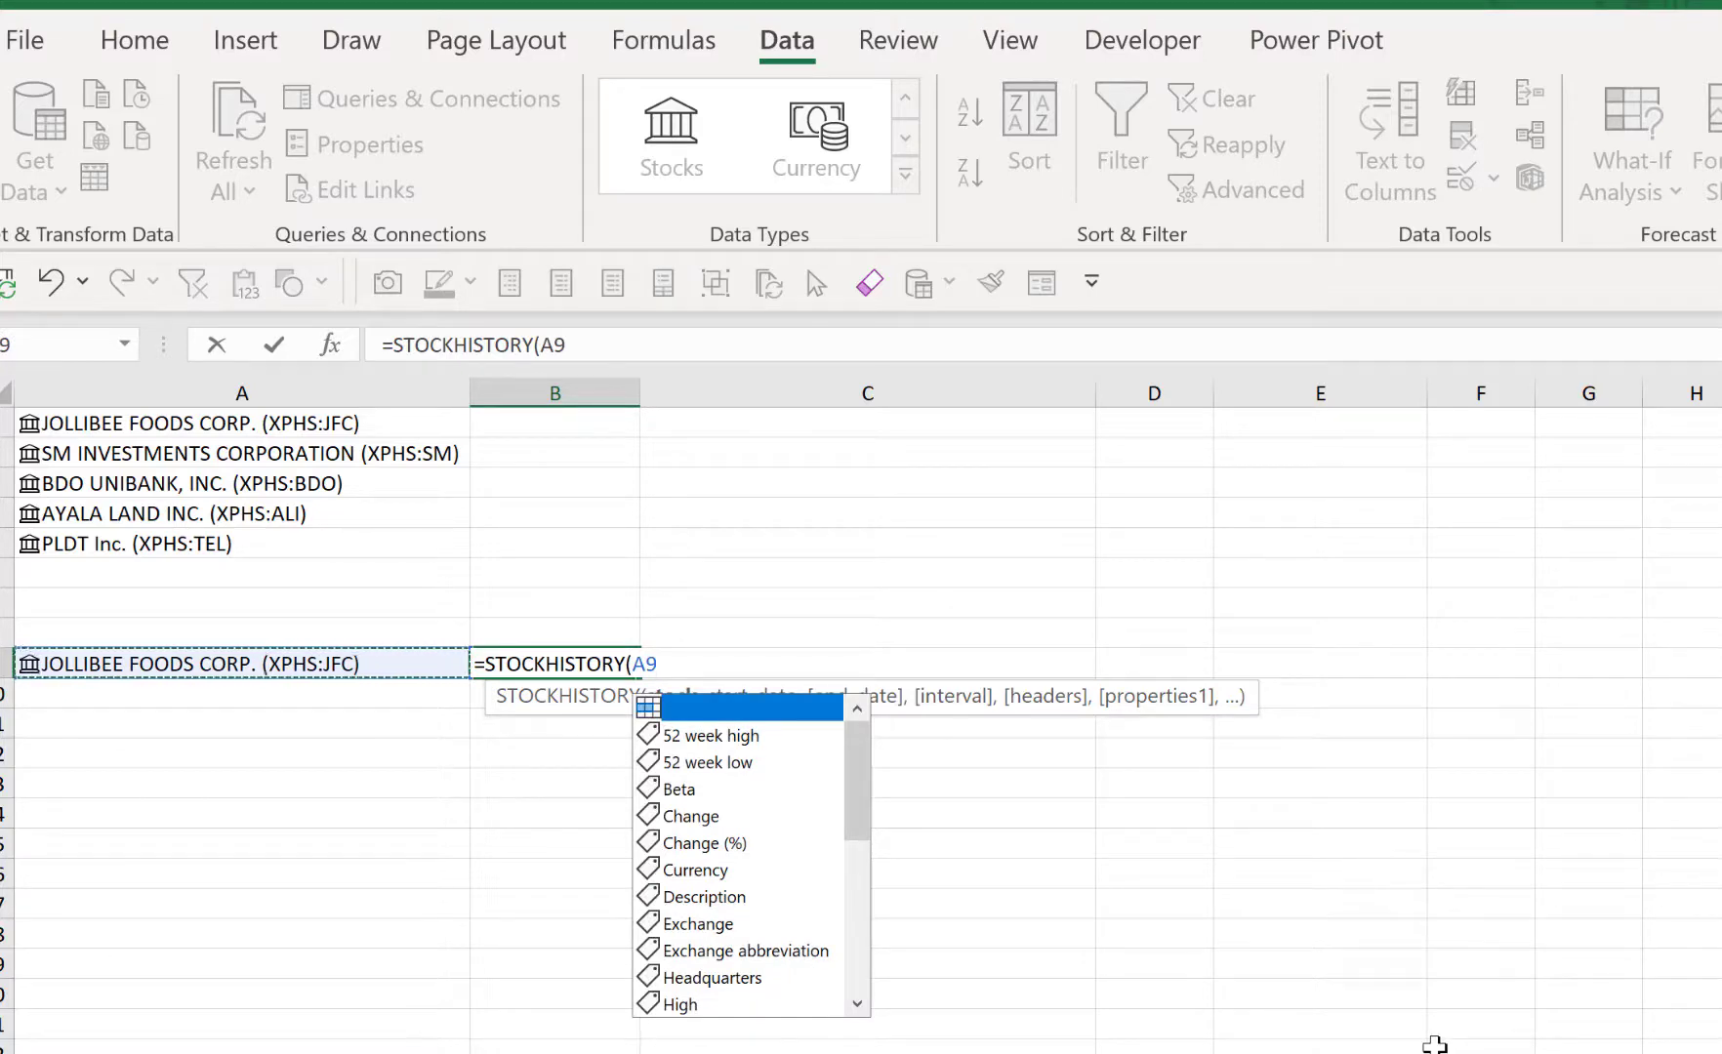
text(,)
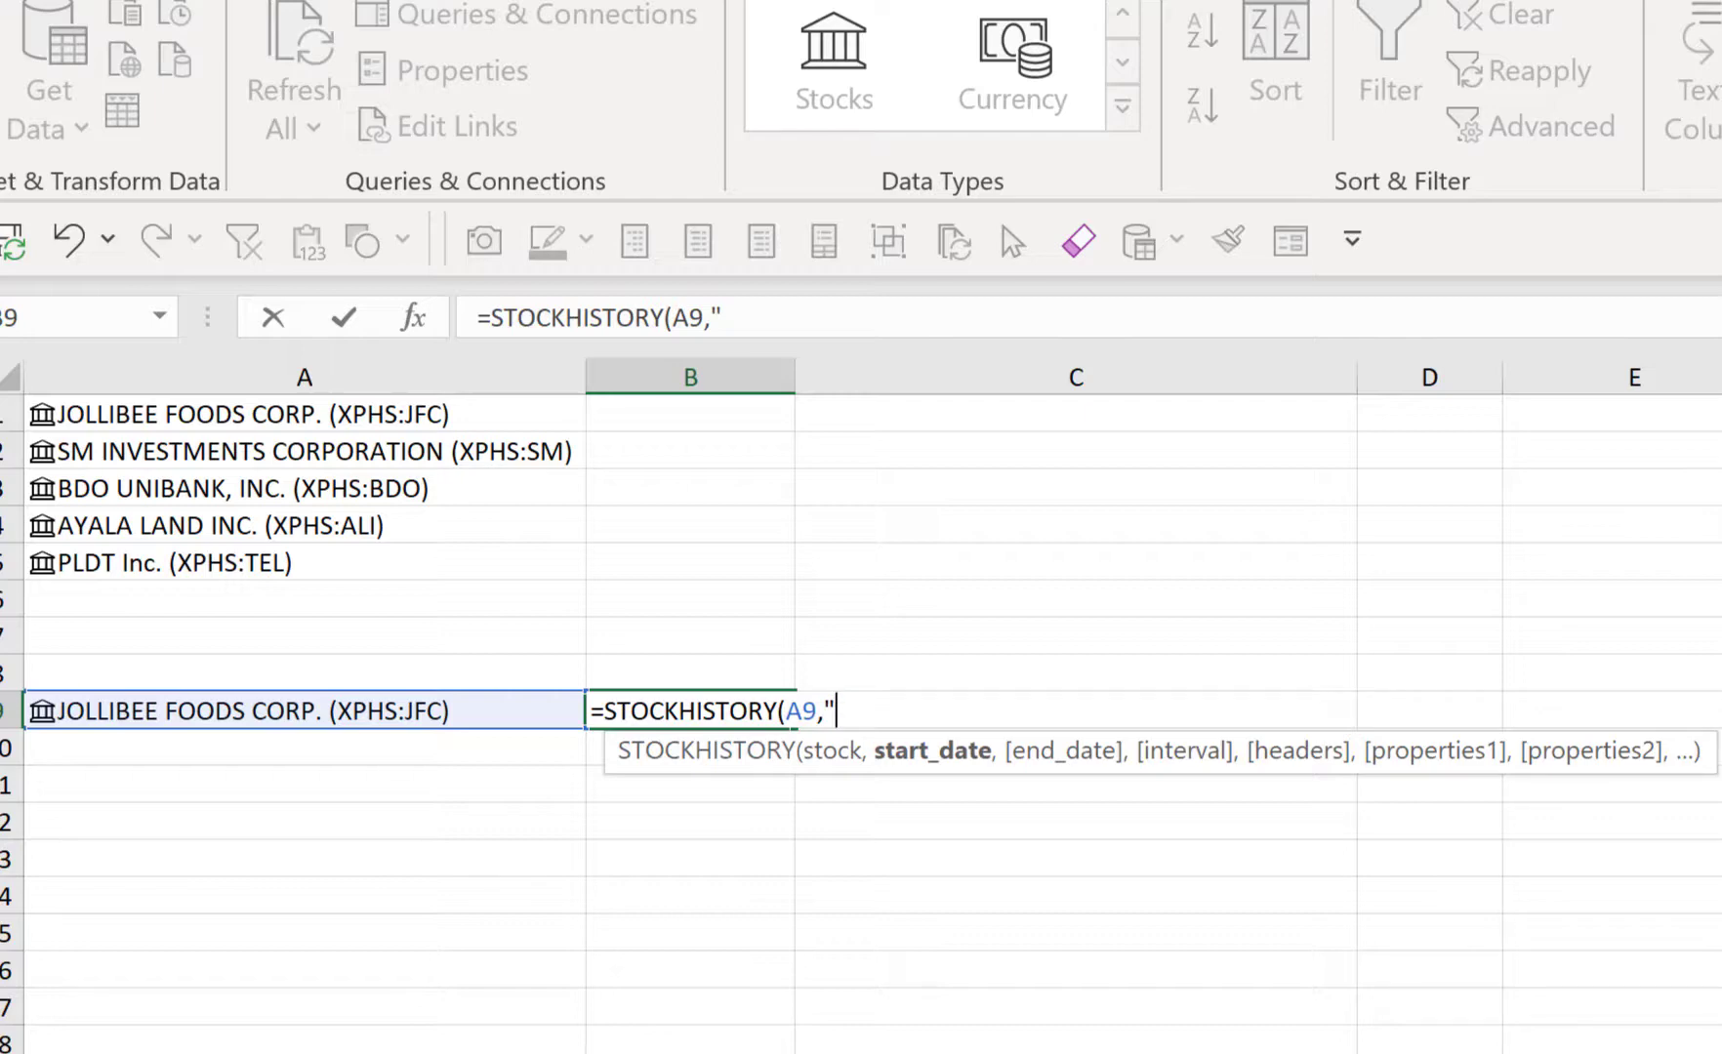
text(1/1/2021)
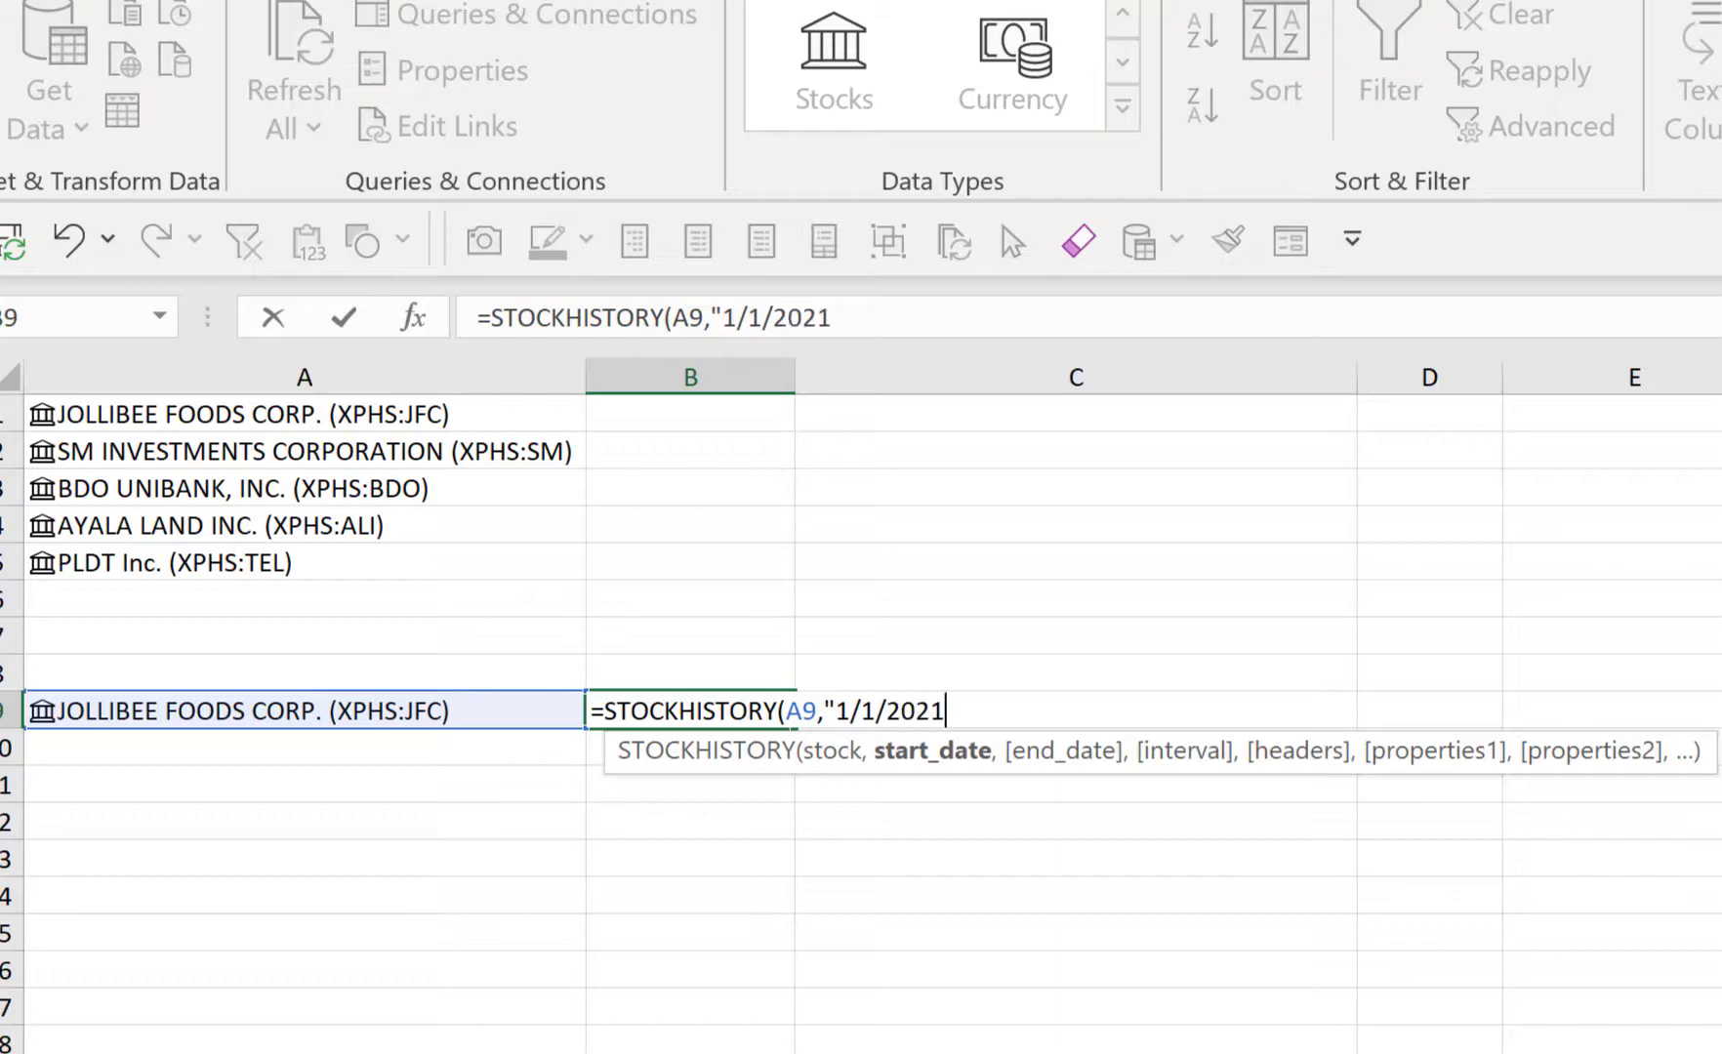
text(",)
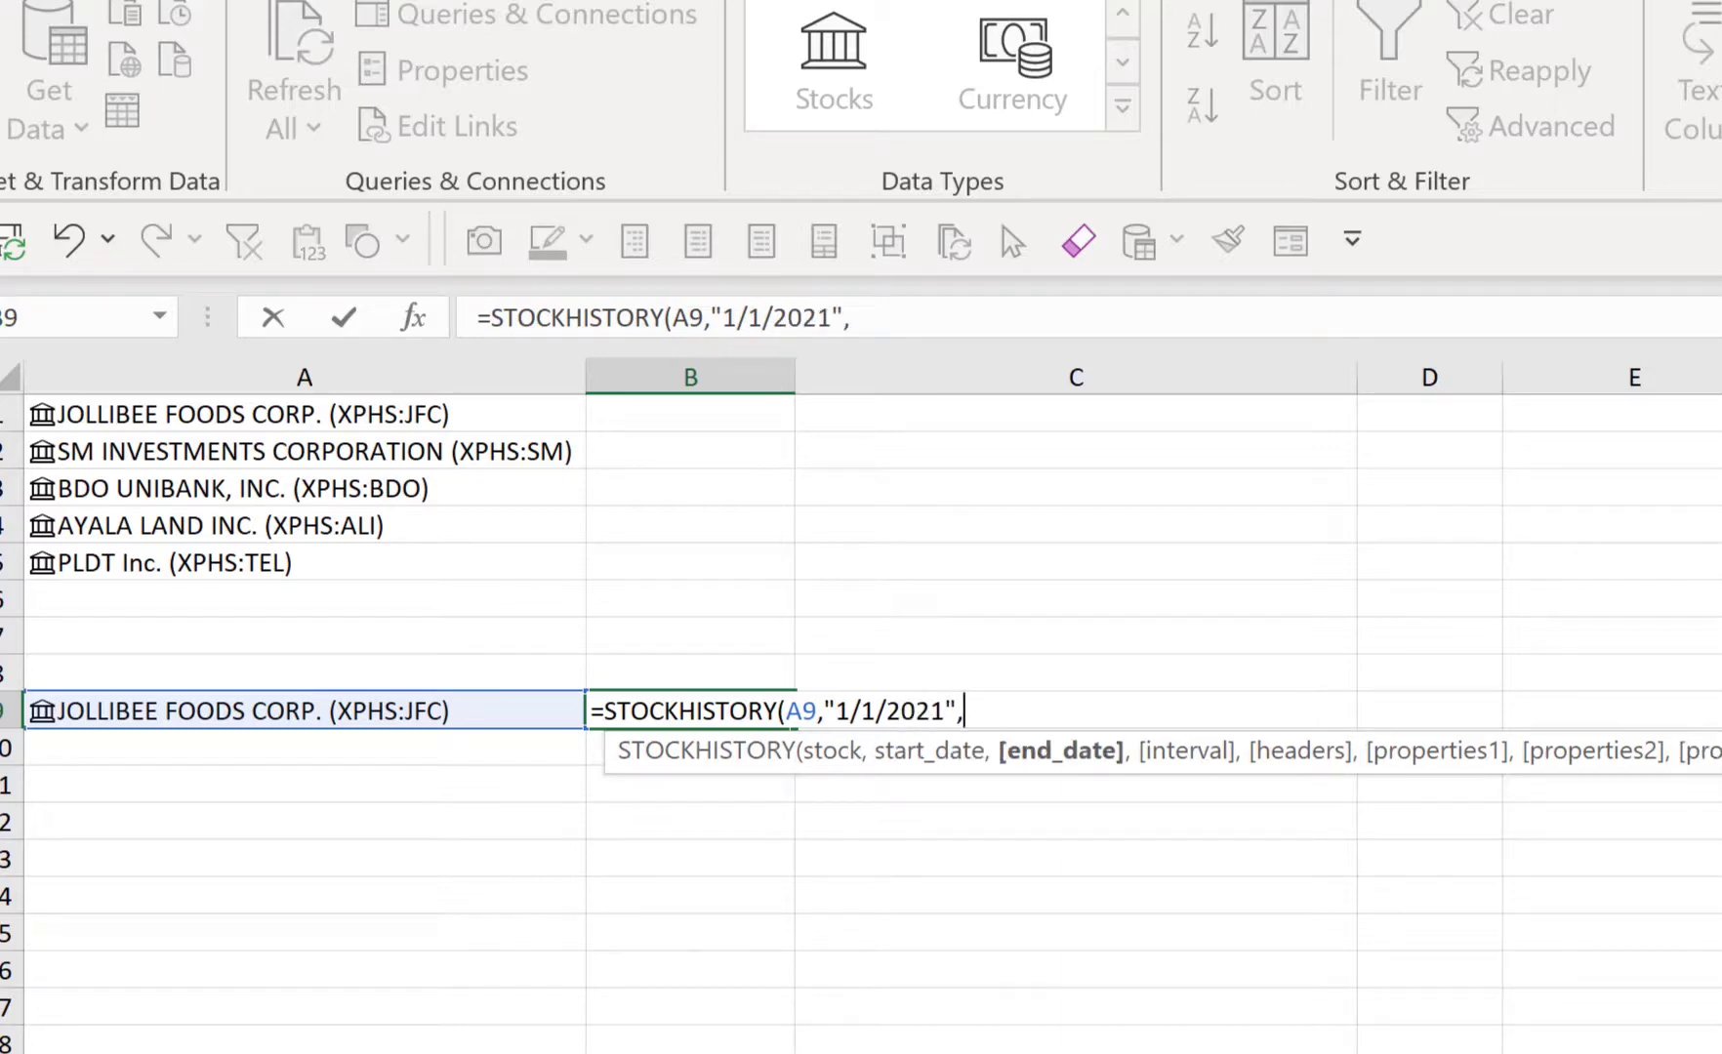
text(TODAY()
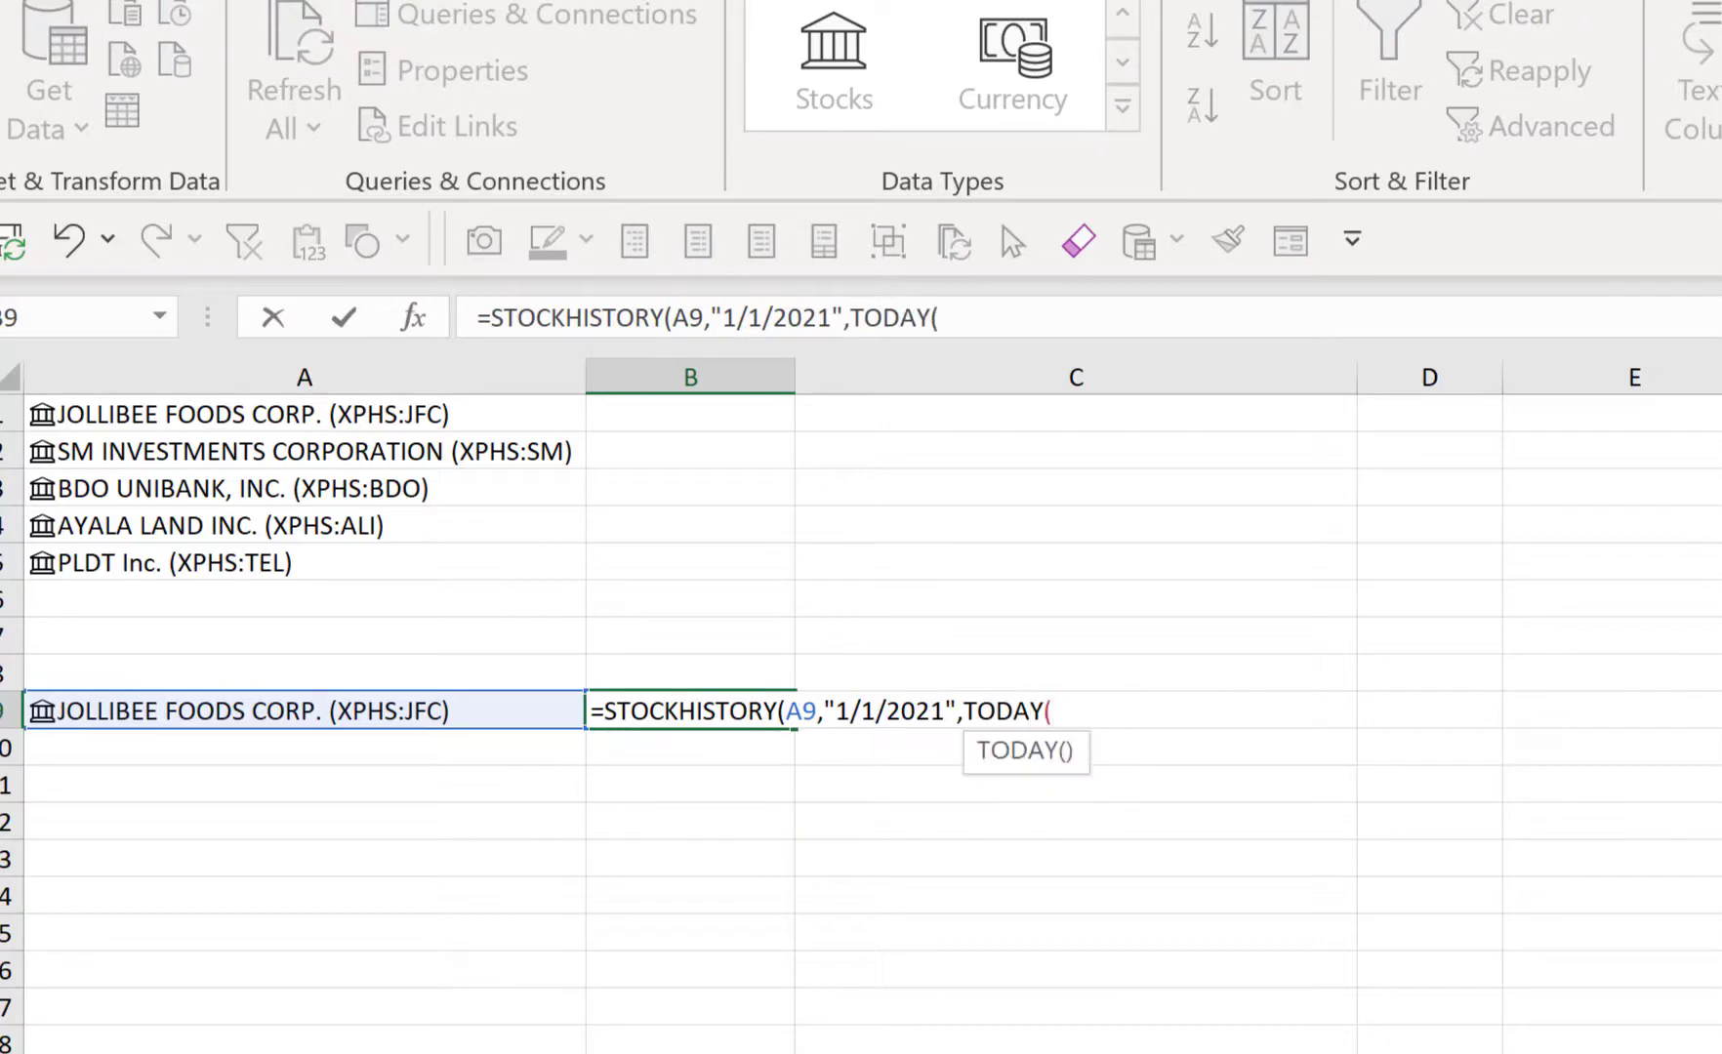
text(),)
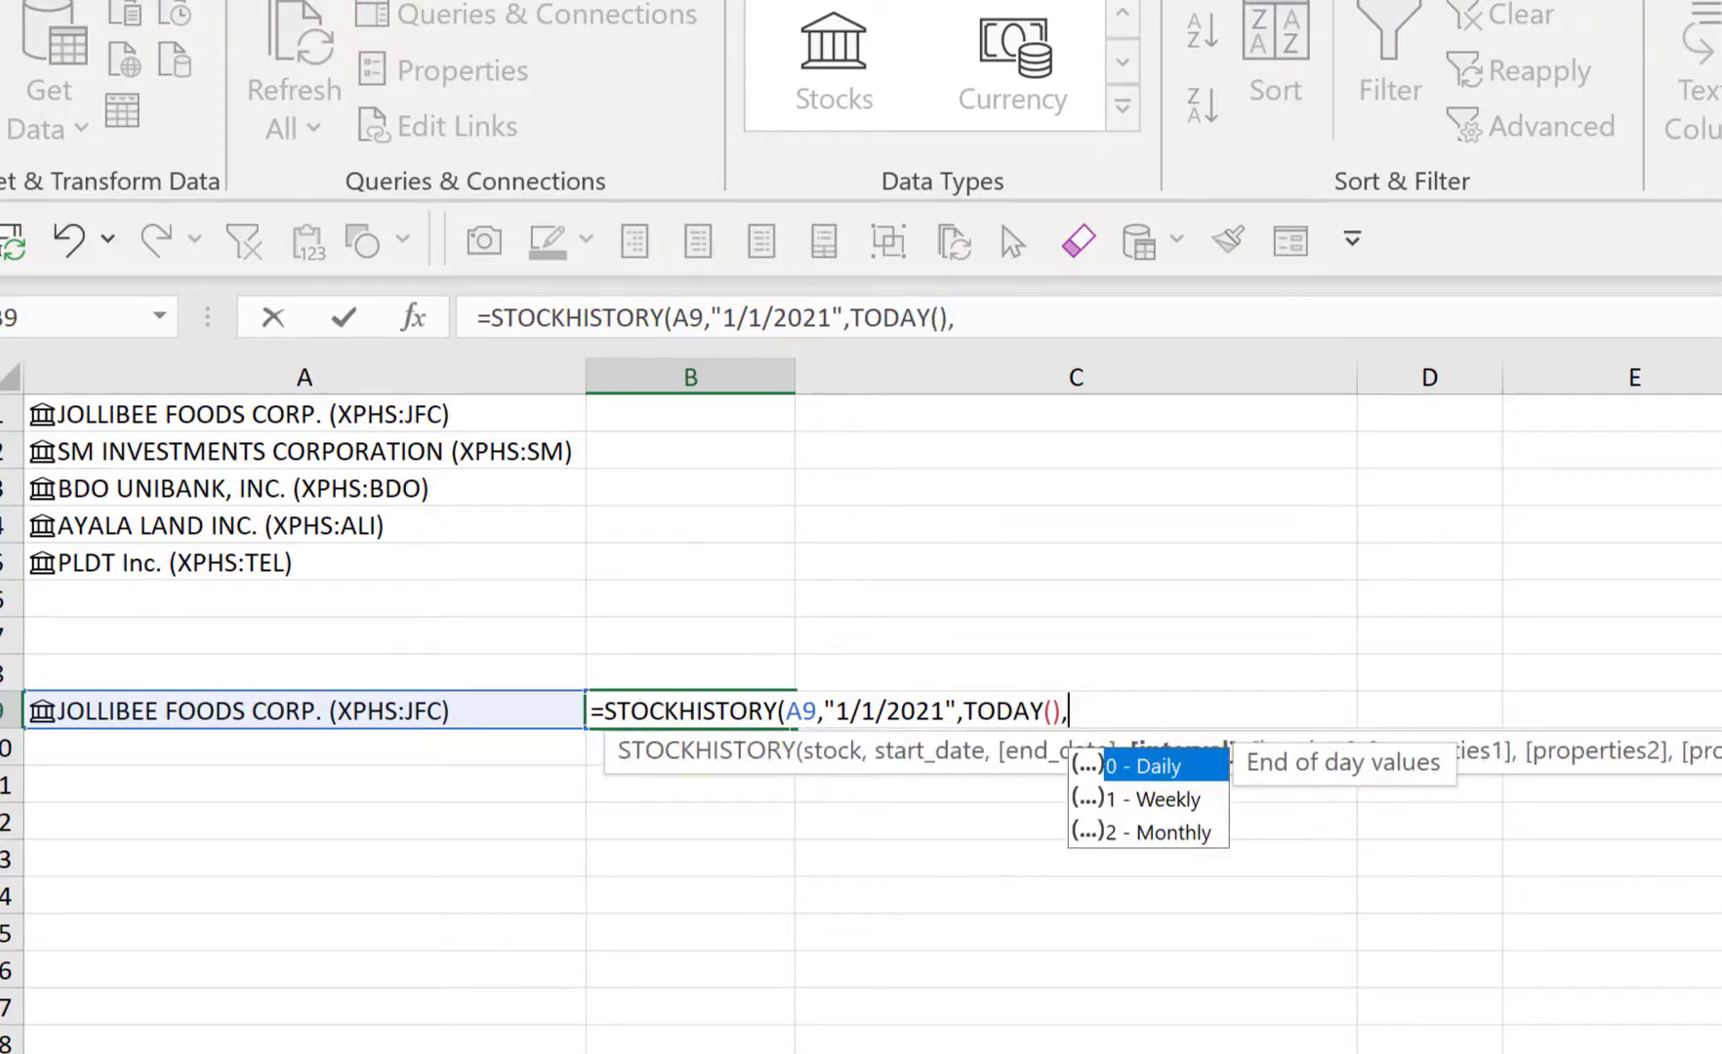
text(0)
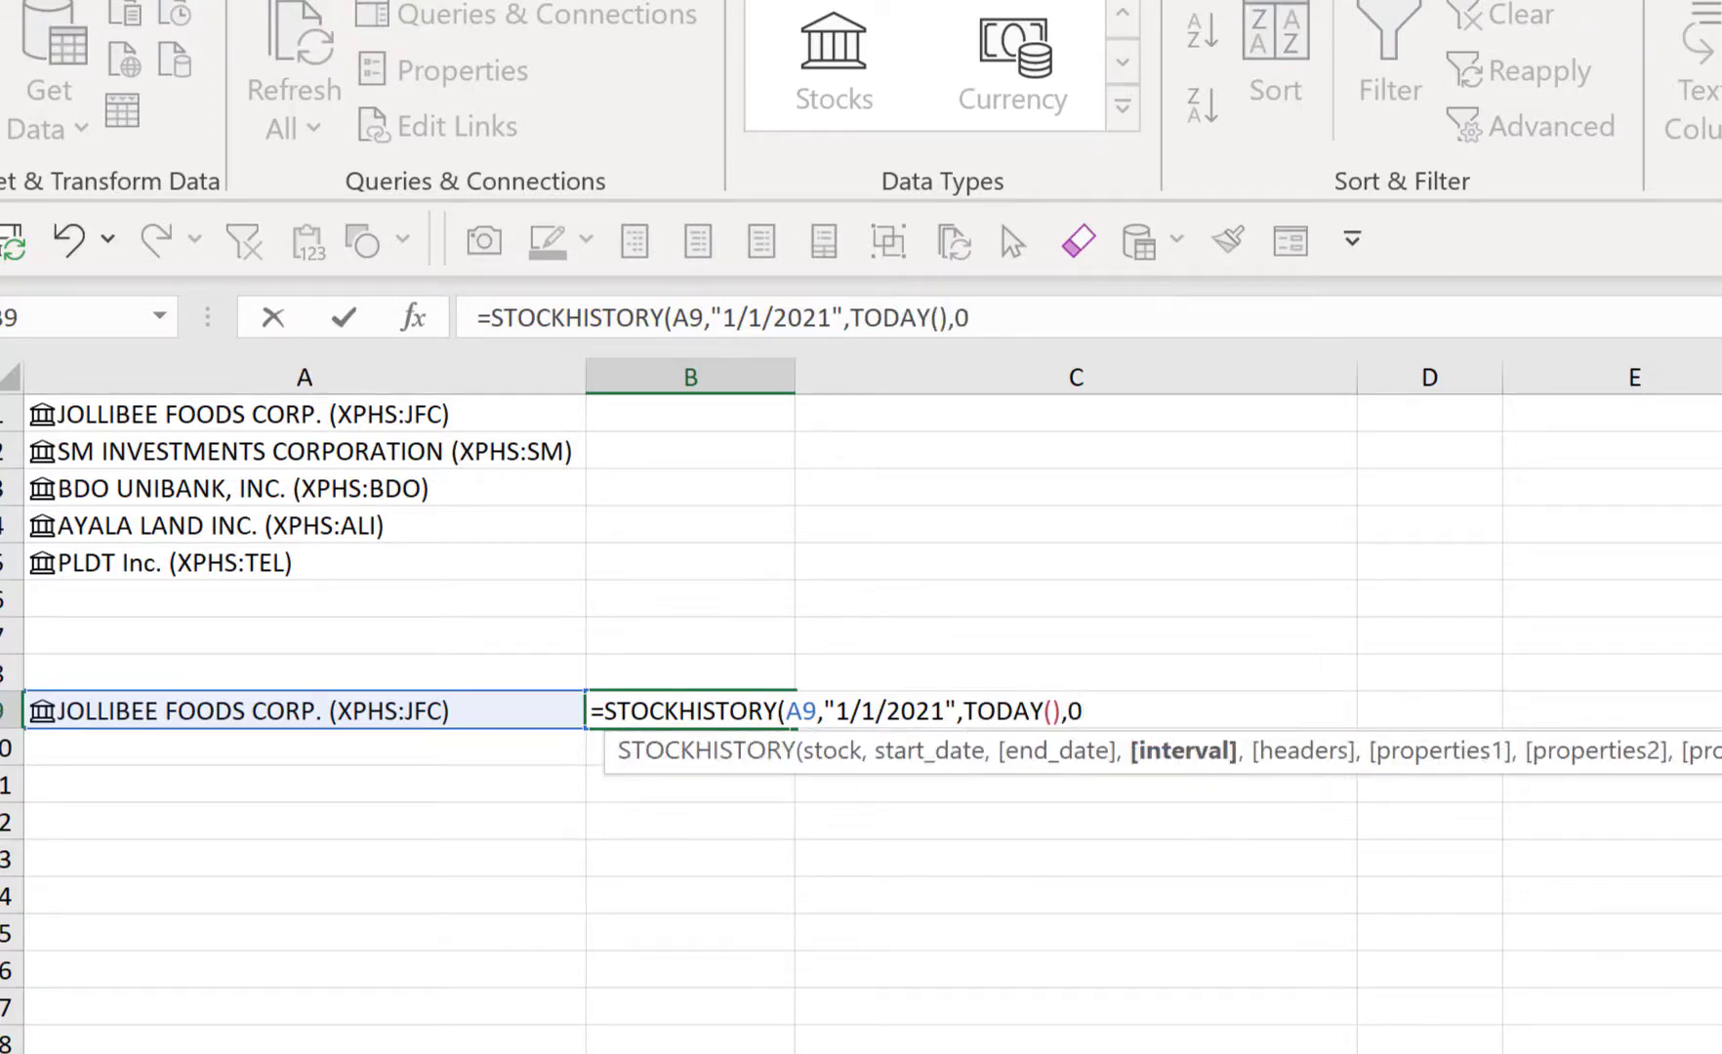
text(,1)
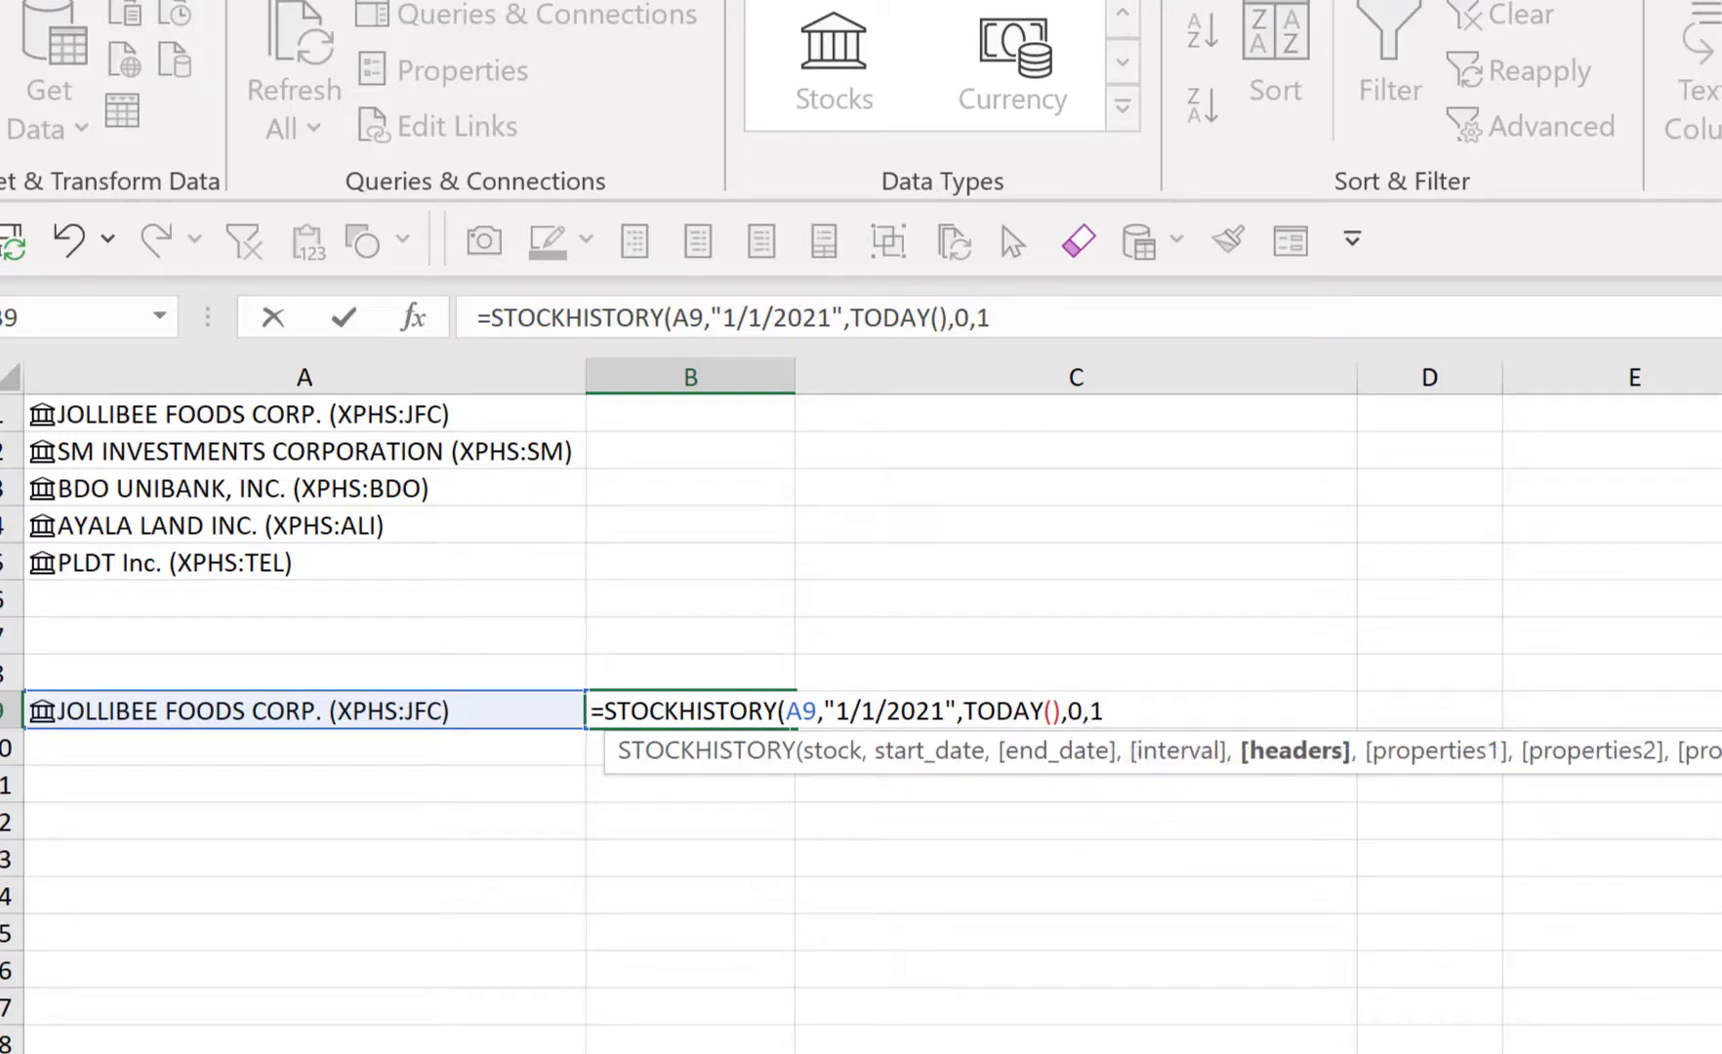
text(,)
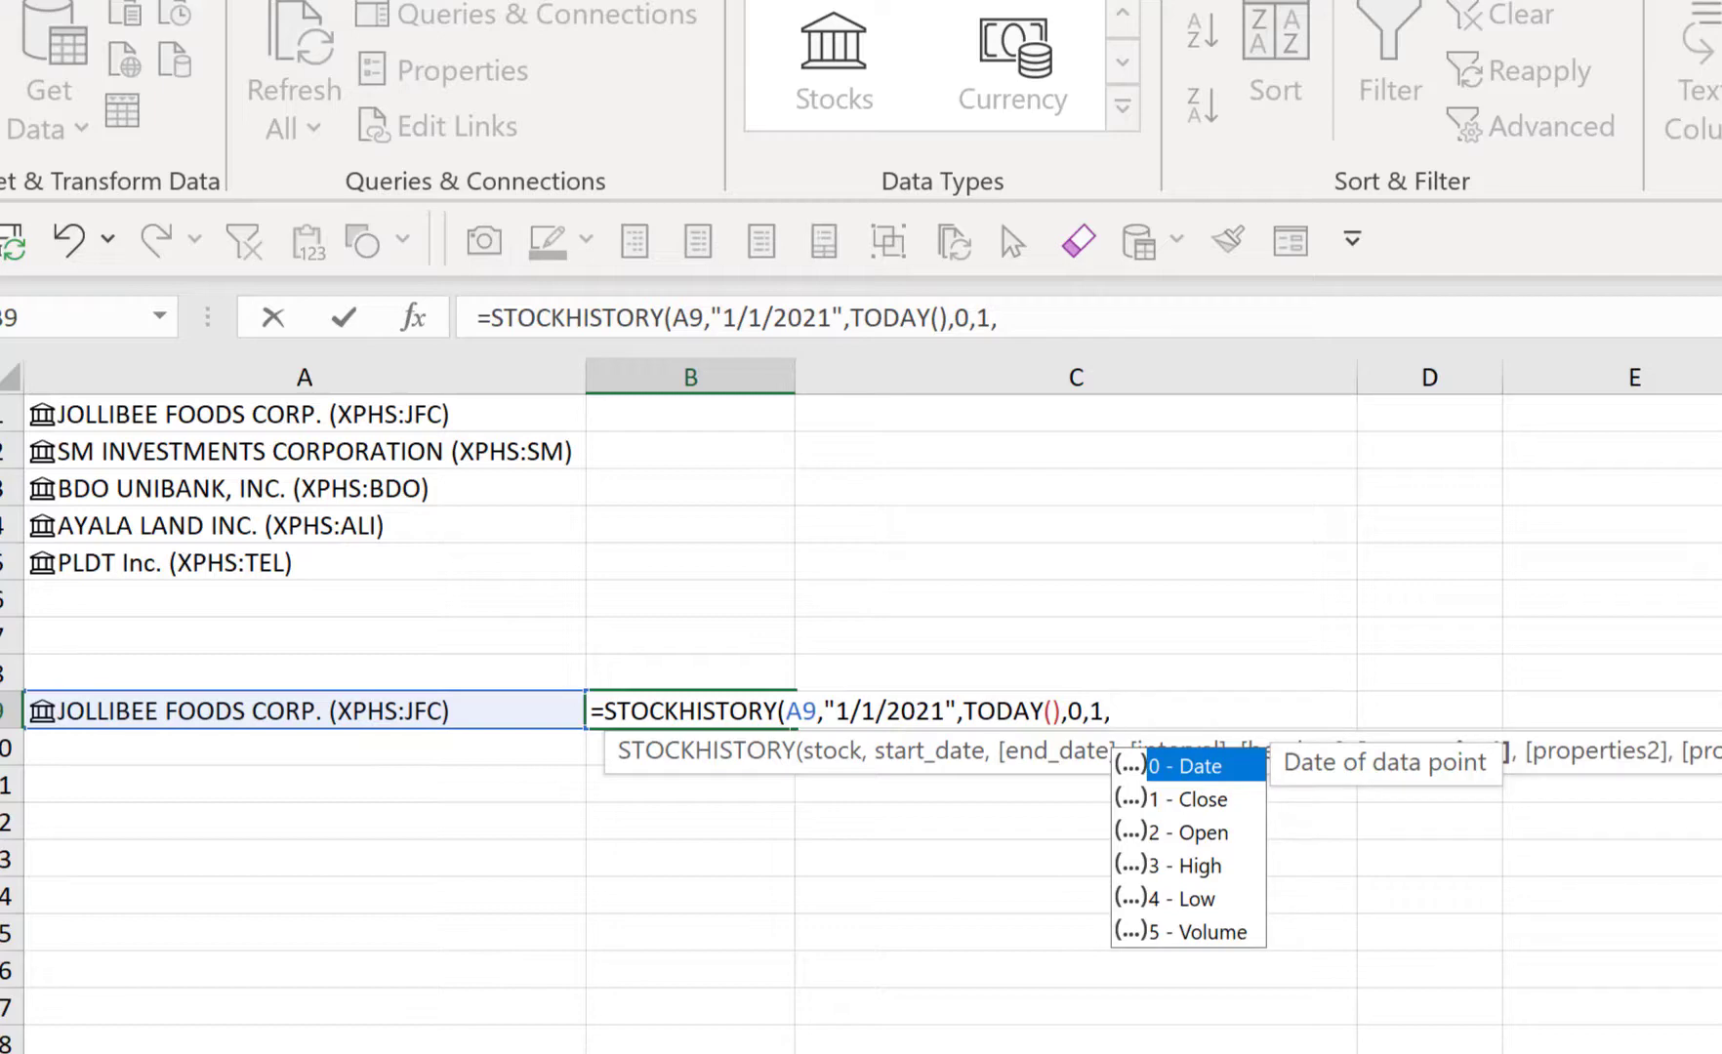
text(0)
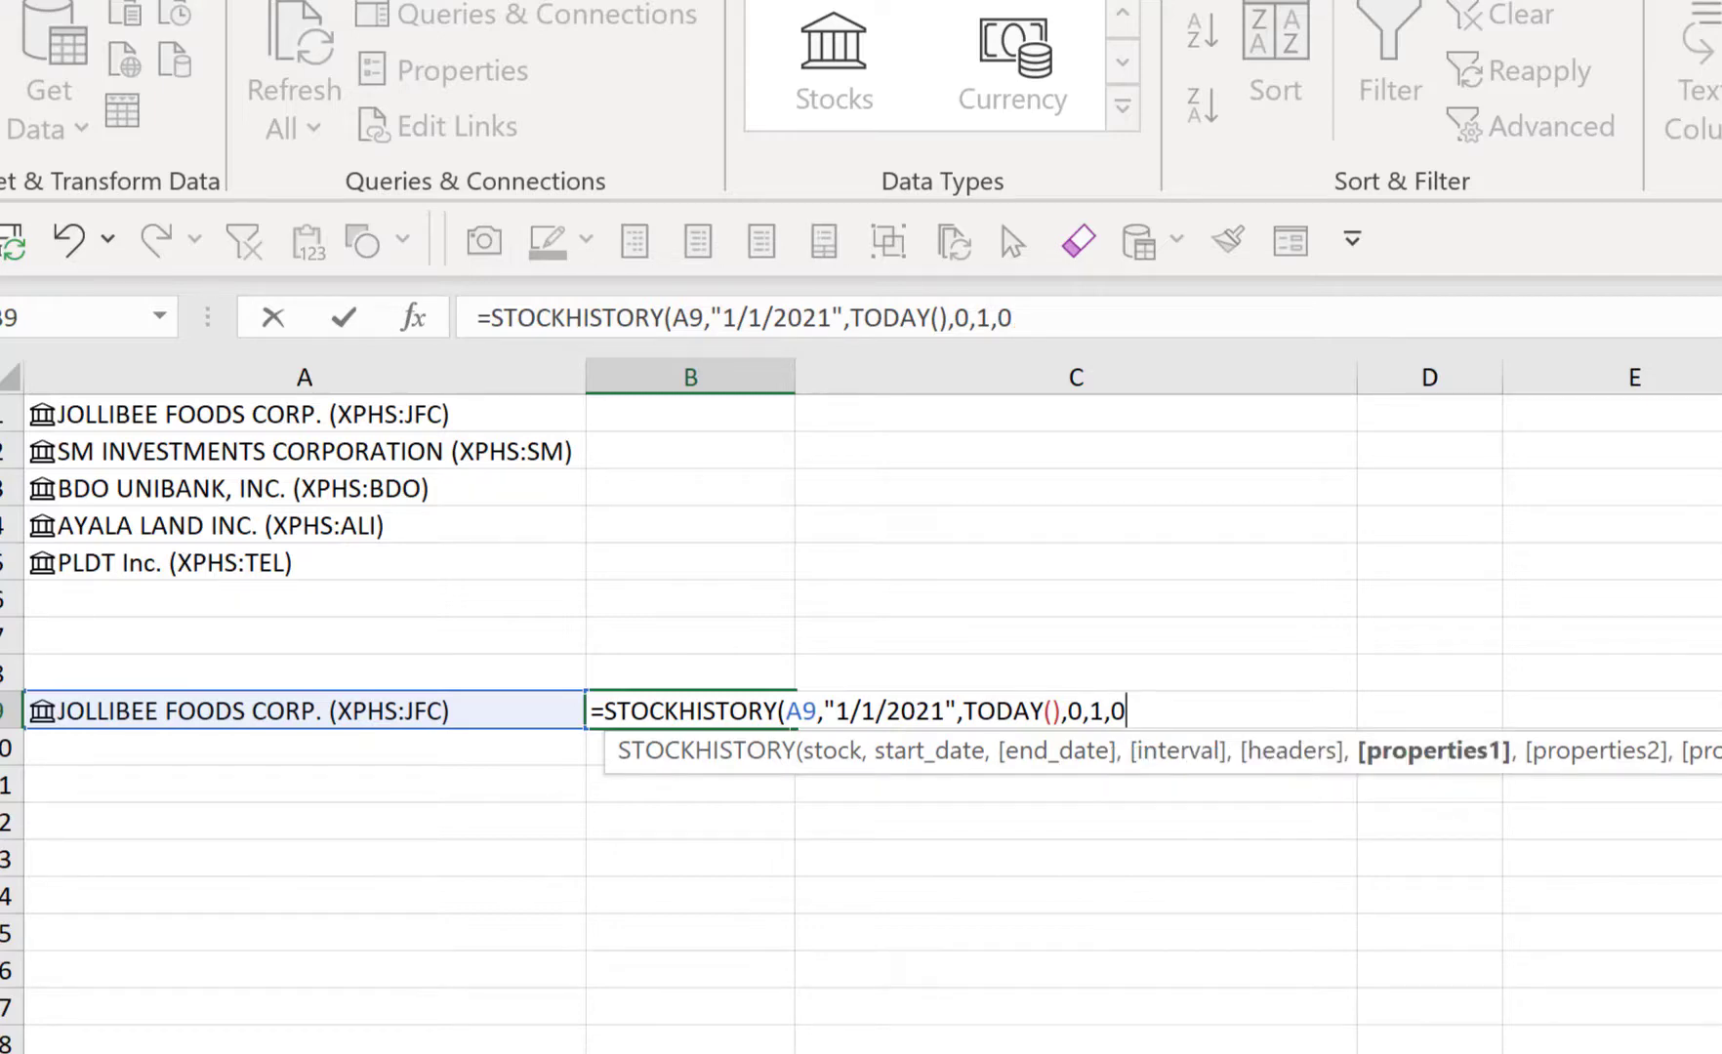
text(,)
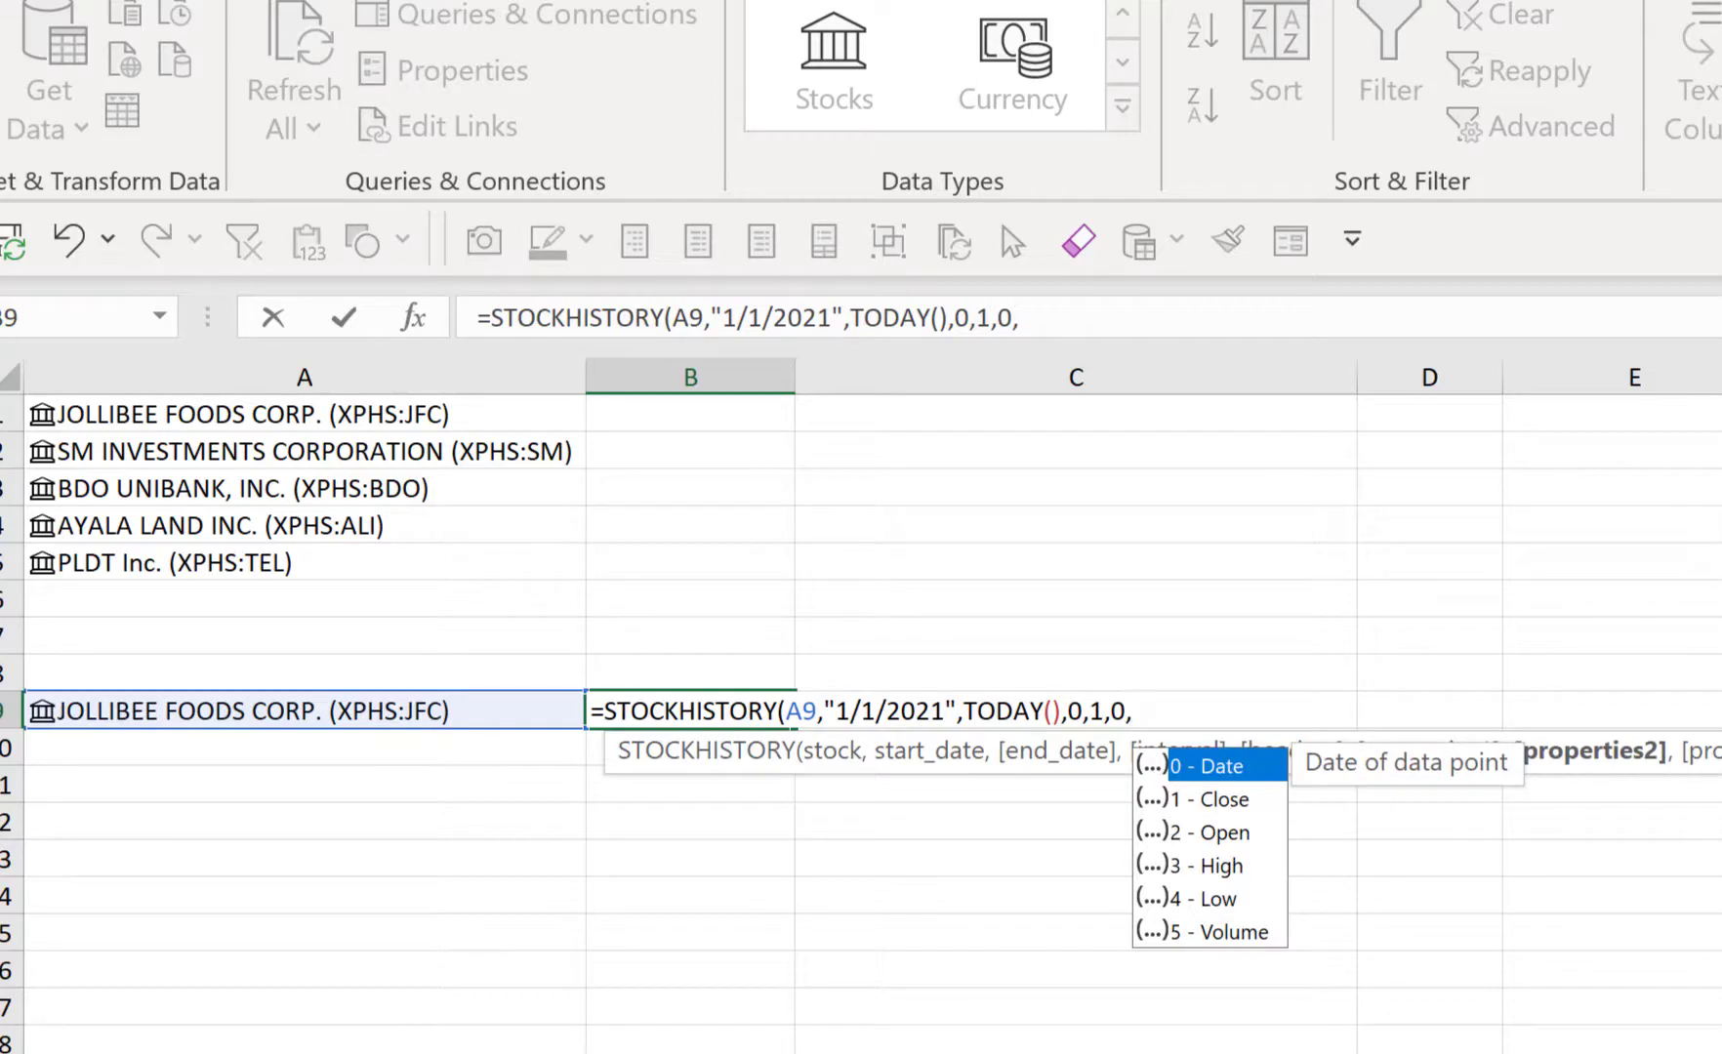
key(Down)
key(Escape)
- Finish the B9 formula with 1, then insert a taller Line with Markers chart of the closes
text(1)
key(Return)
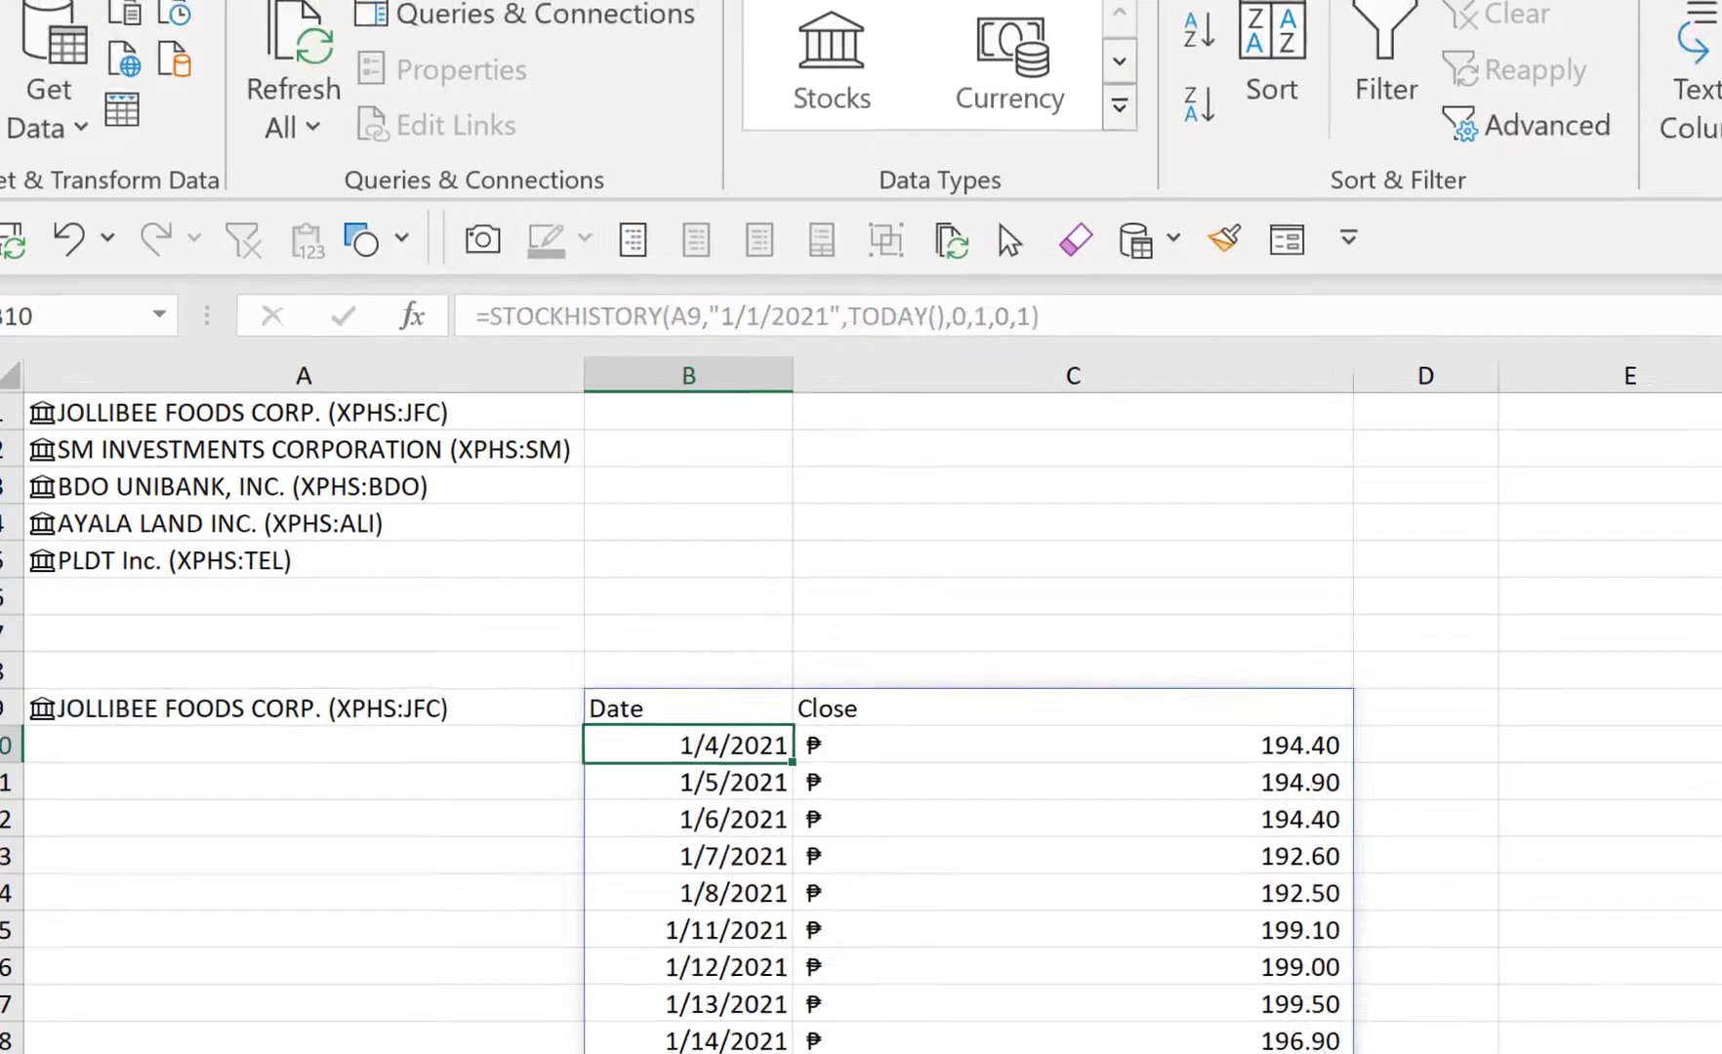
scroll(1239, 622, down, 1)
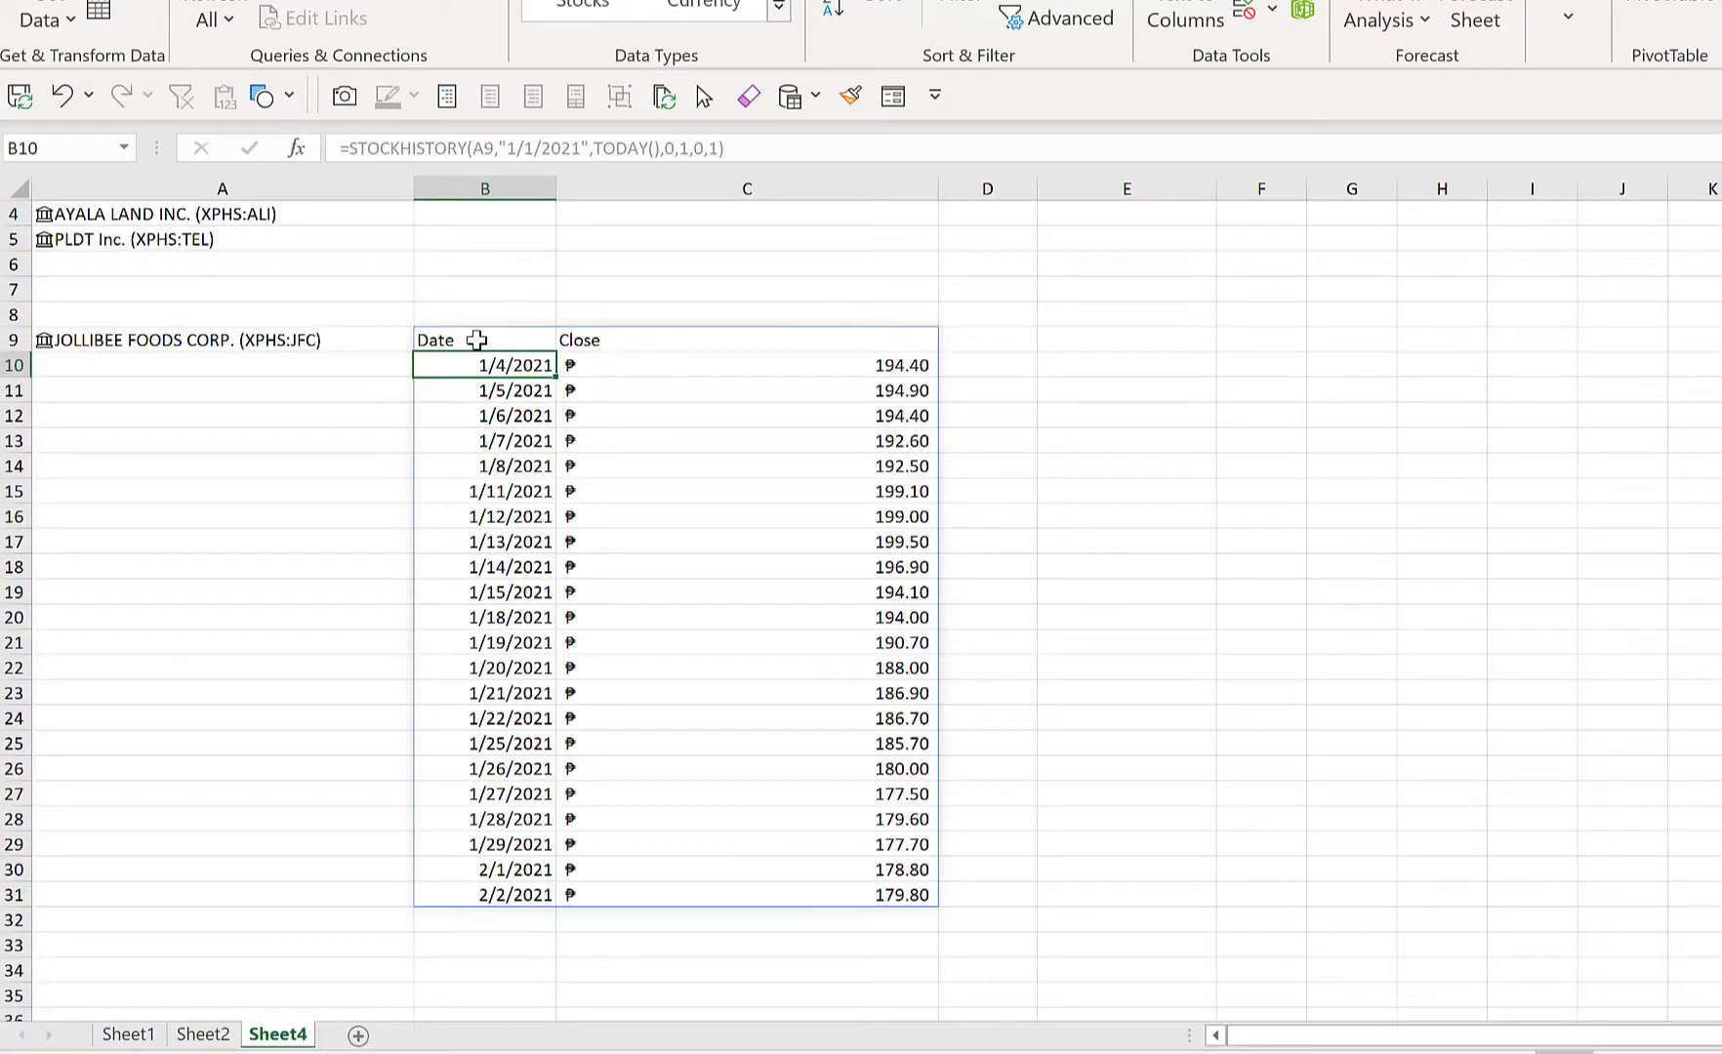
click(477, 340)
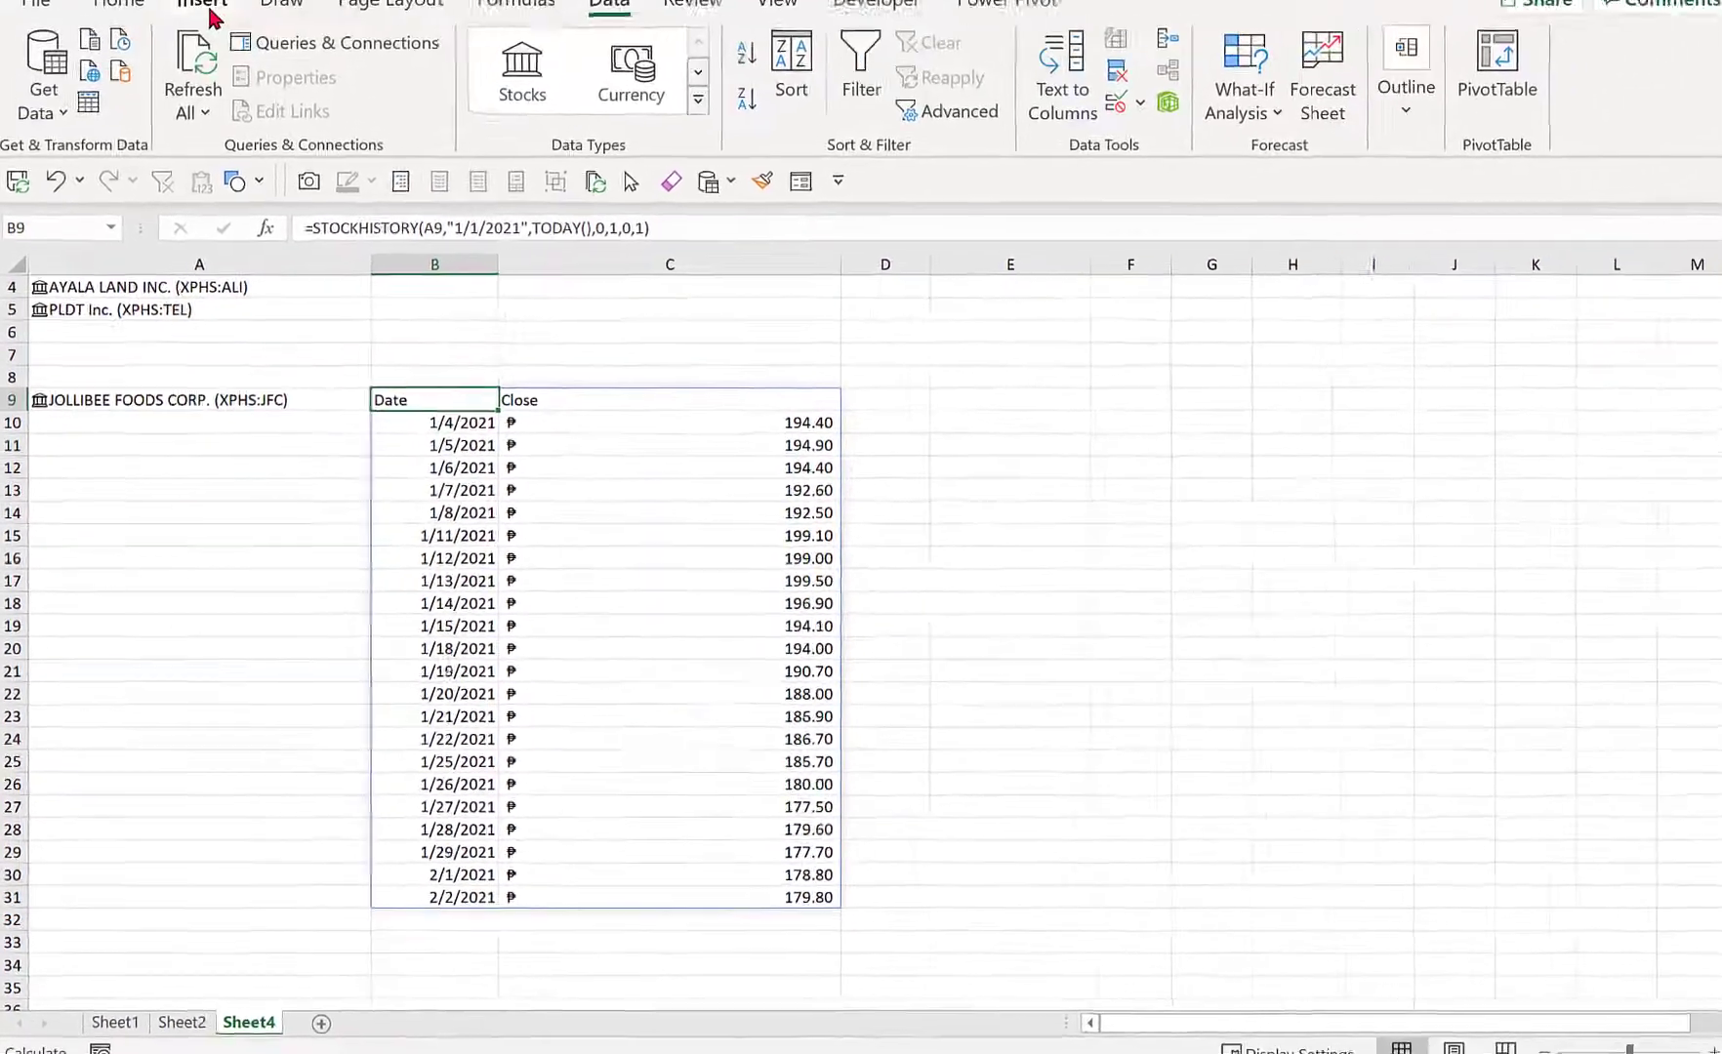
click(200, 24)
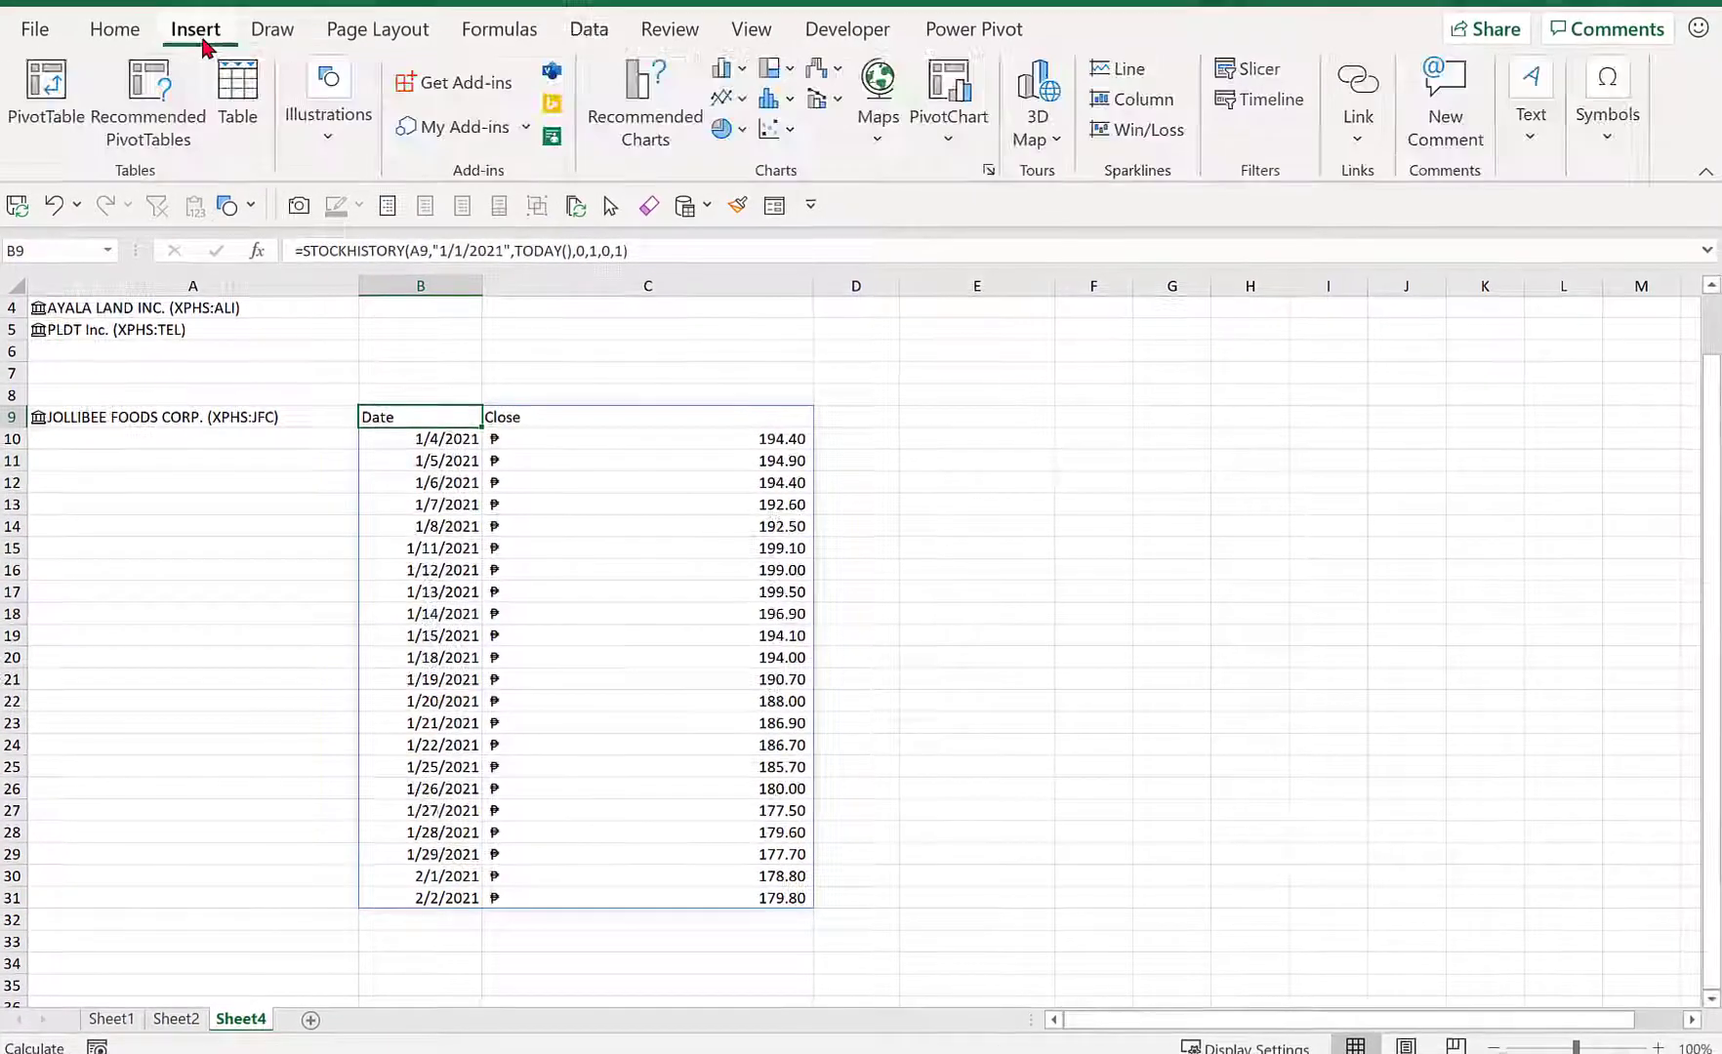
click(727, 98)
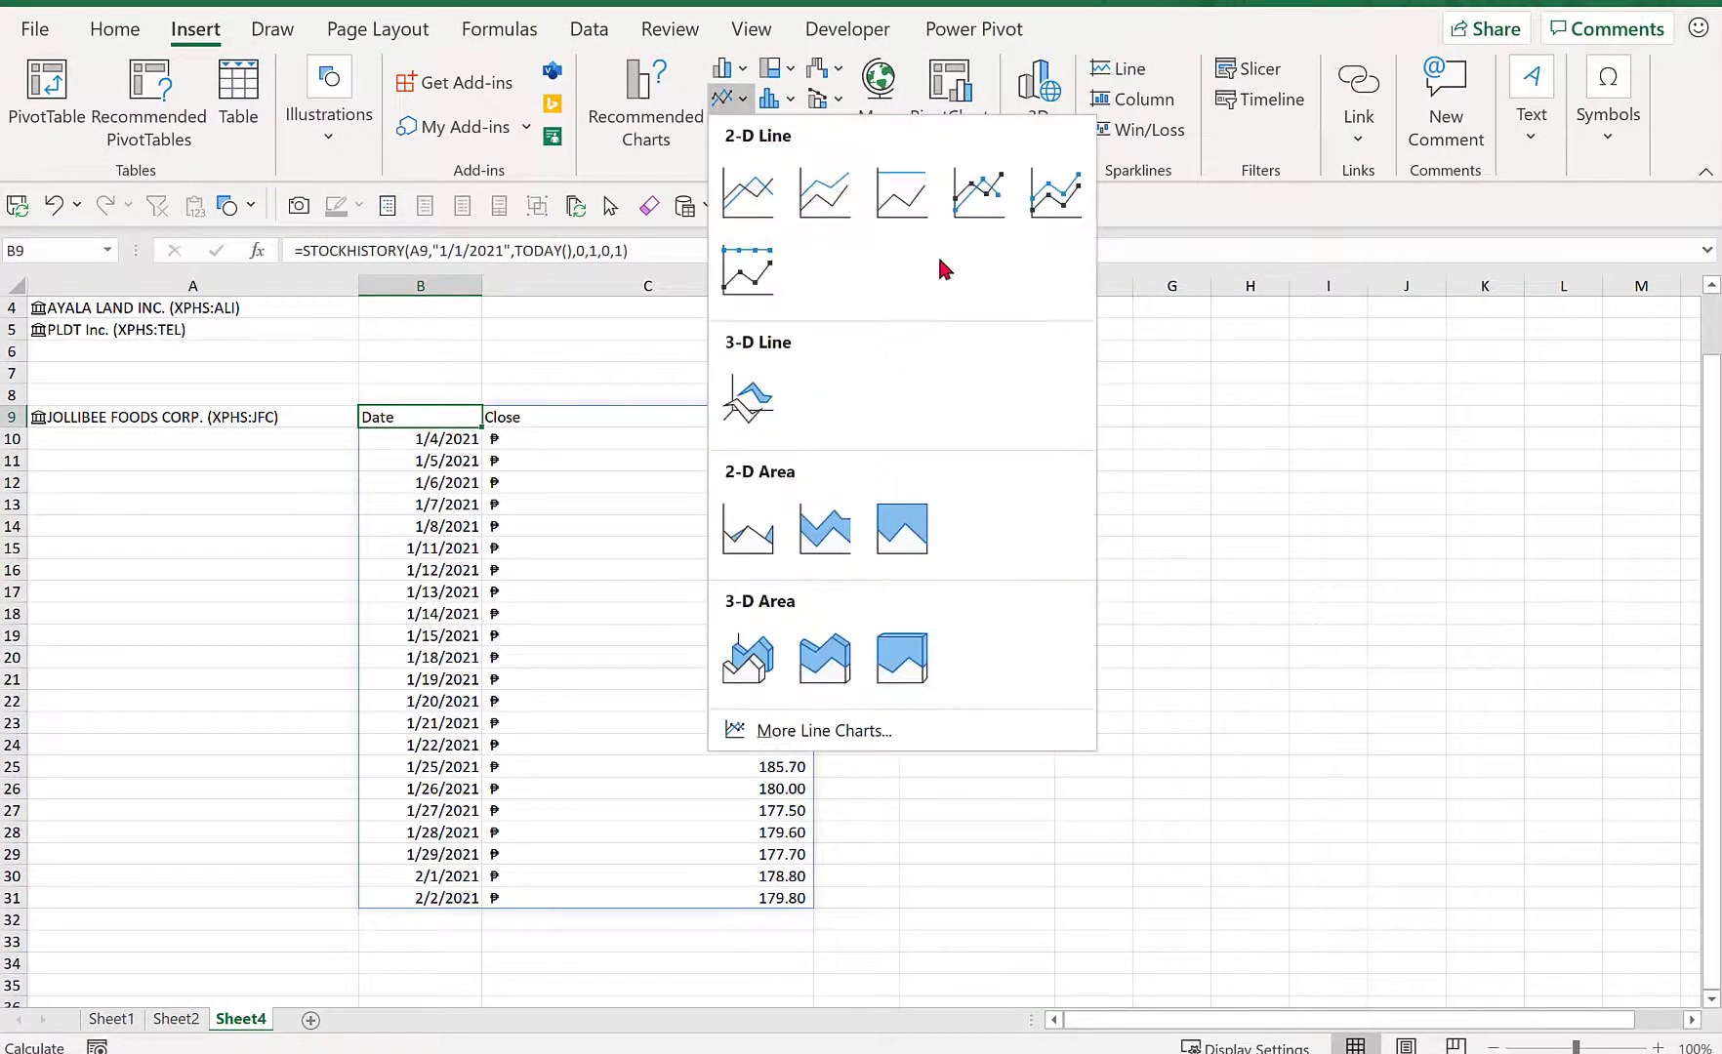
click(977, 200)
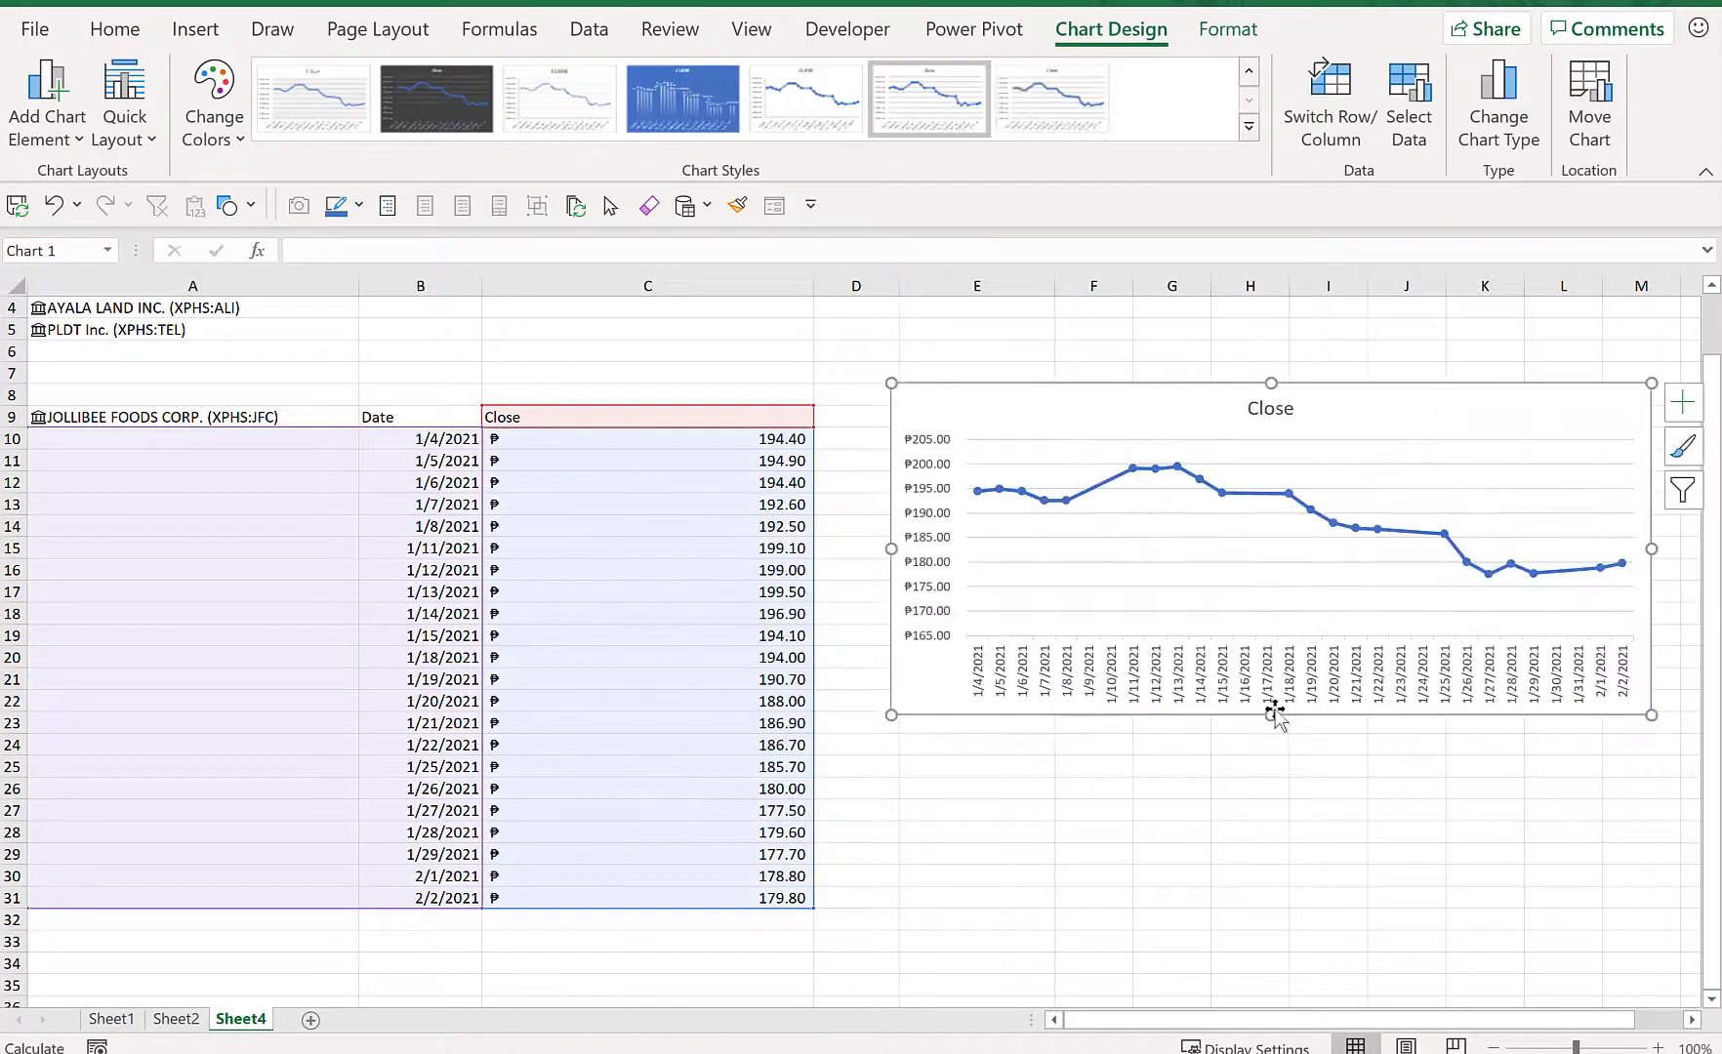
drag(1273, 713, 1254, 861)
- Switch the A9 stock to BDO UNIBANK, INC., then to PLDT Inc. (XPHS:TEL)
click(826, 350)
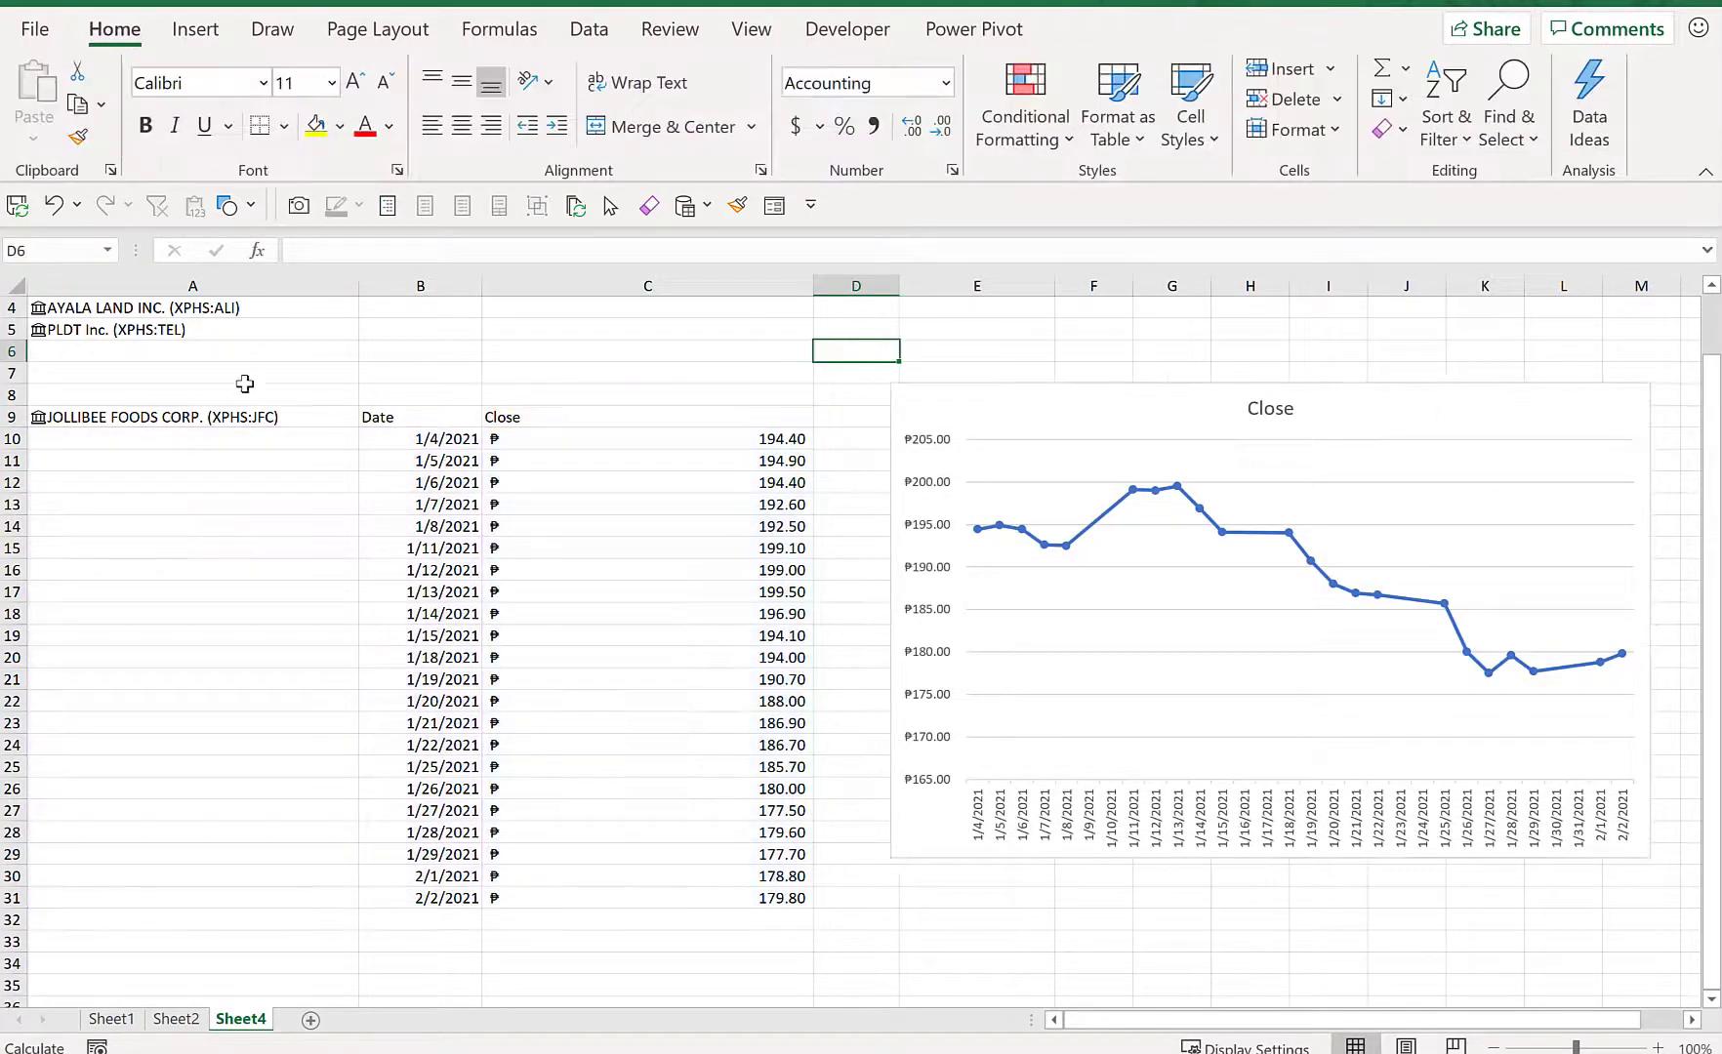
click(311, 417)
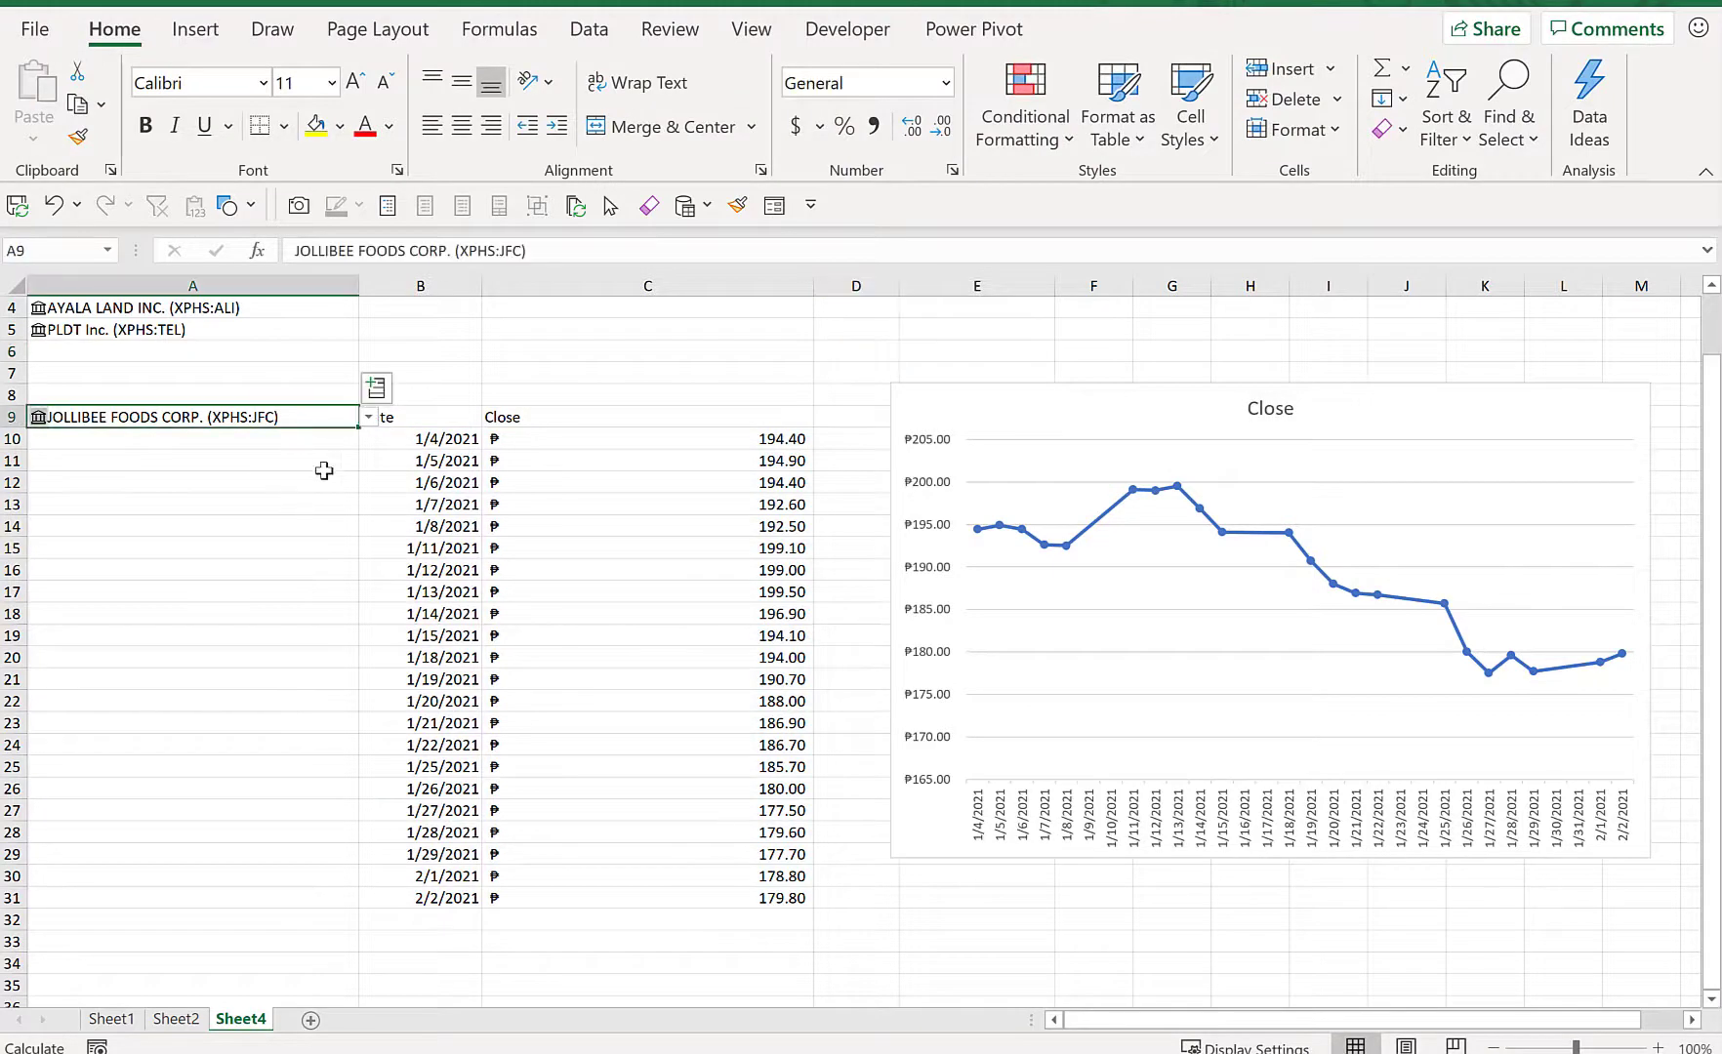
click(370, 419)
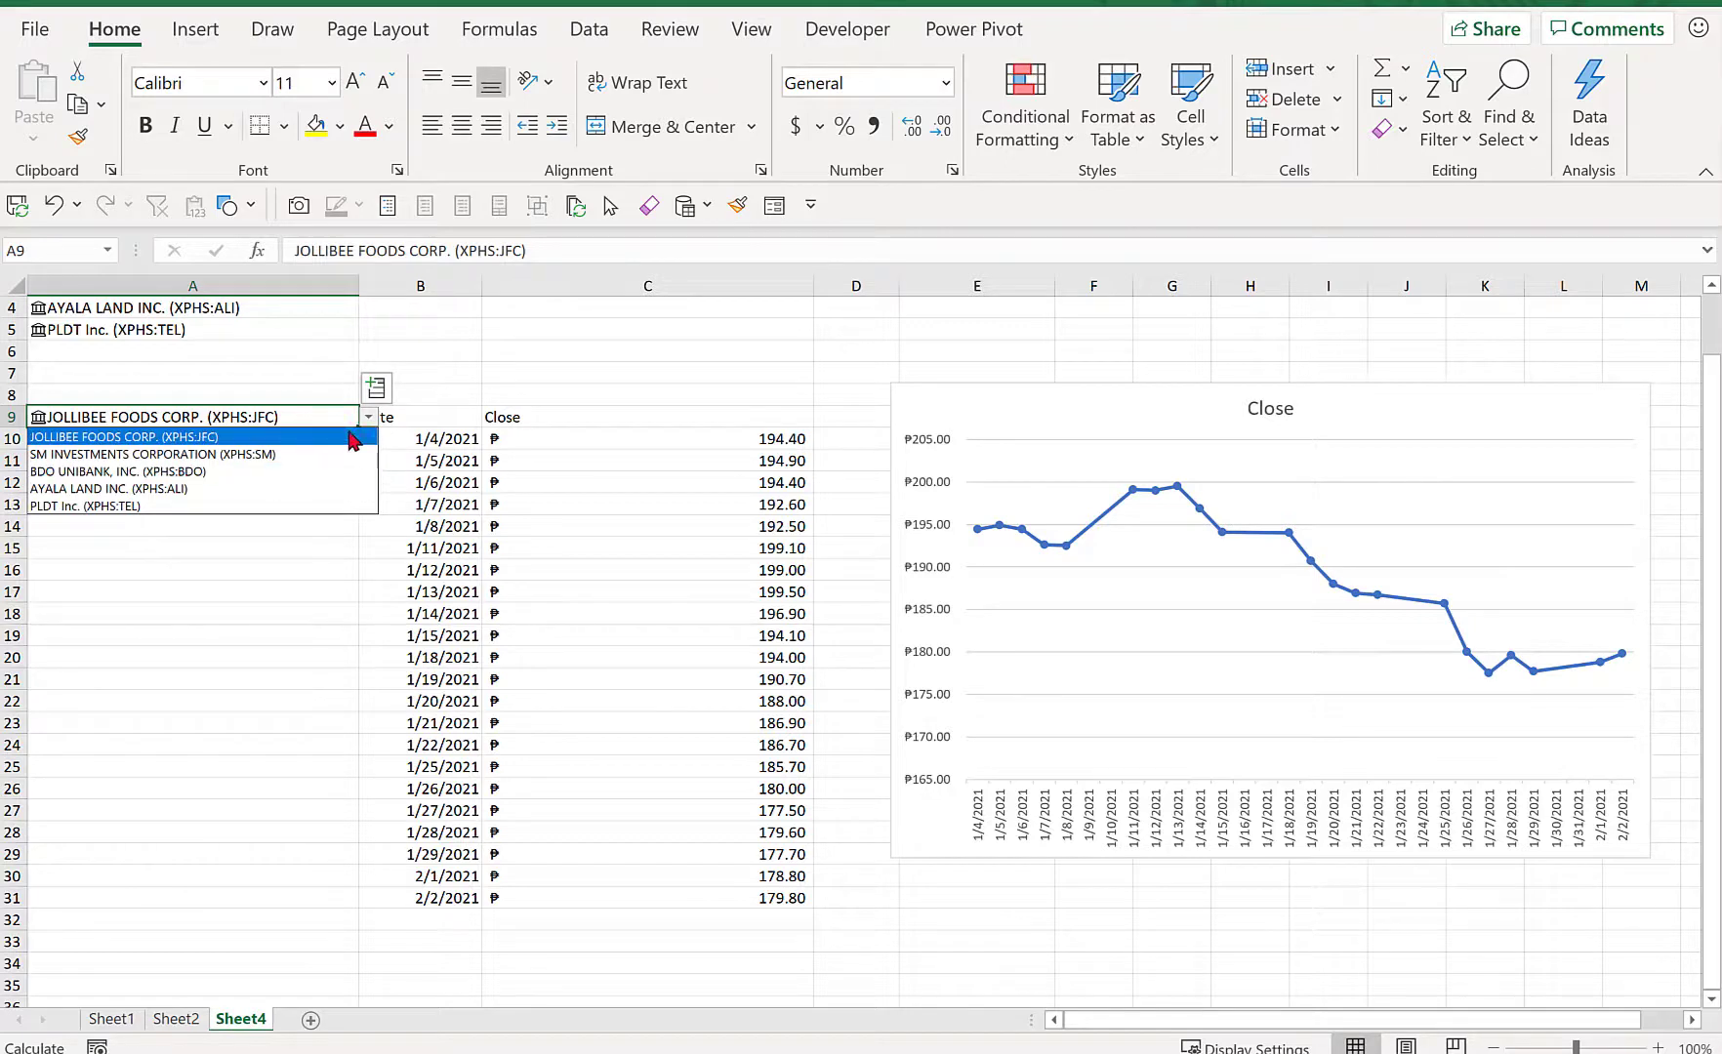
click(280, 478)
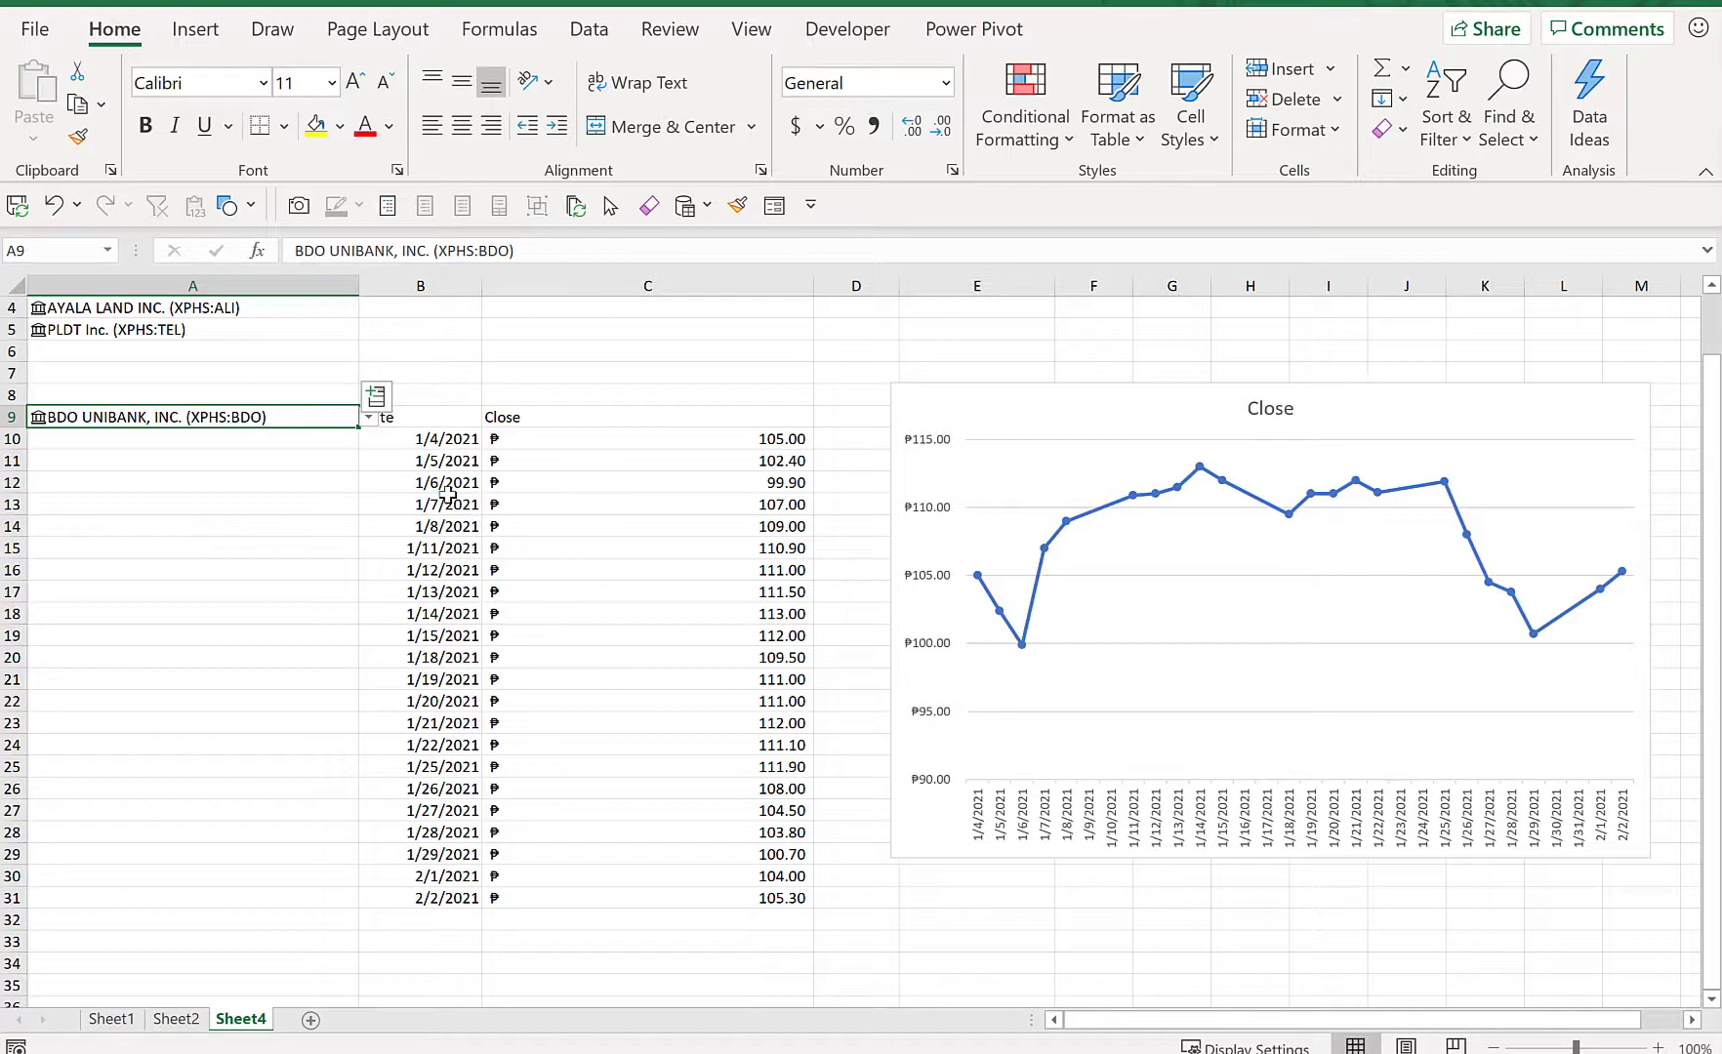
click(369, 418)
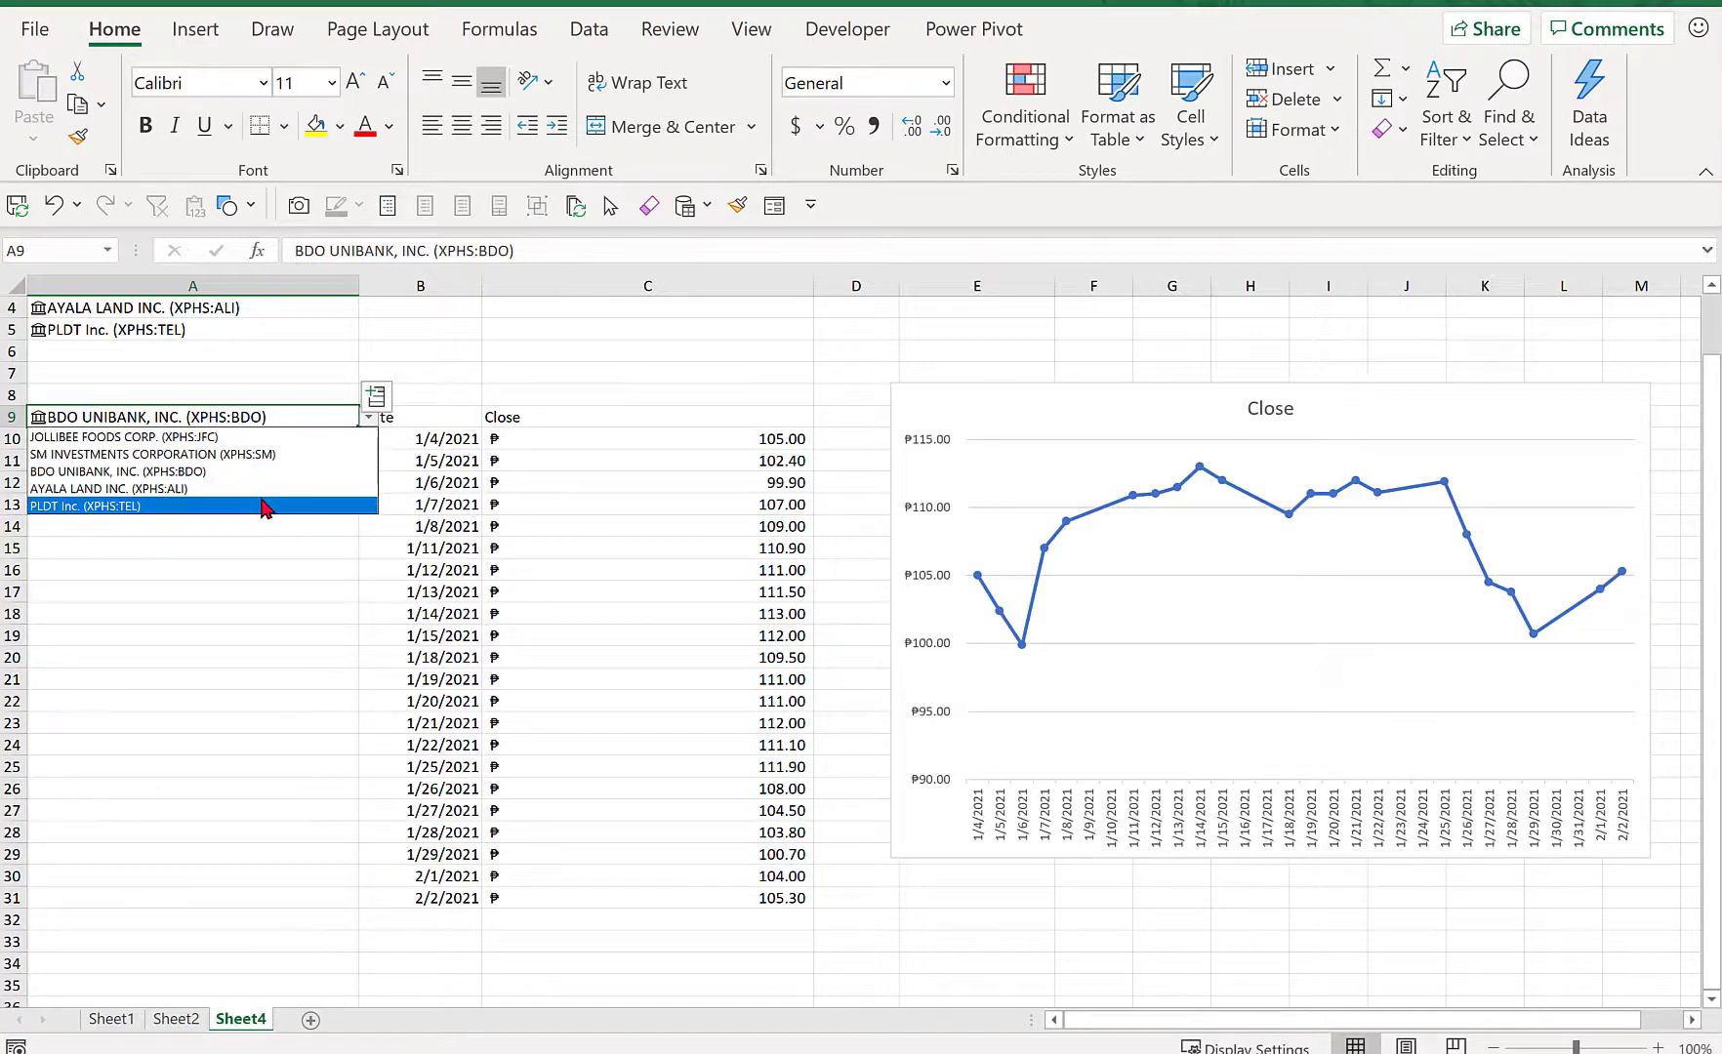
click(266, 506)
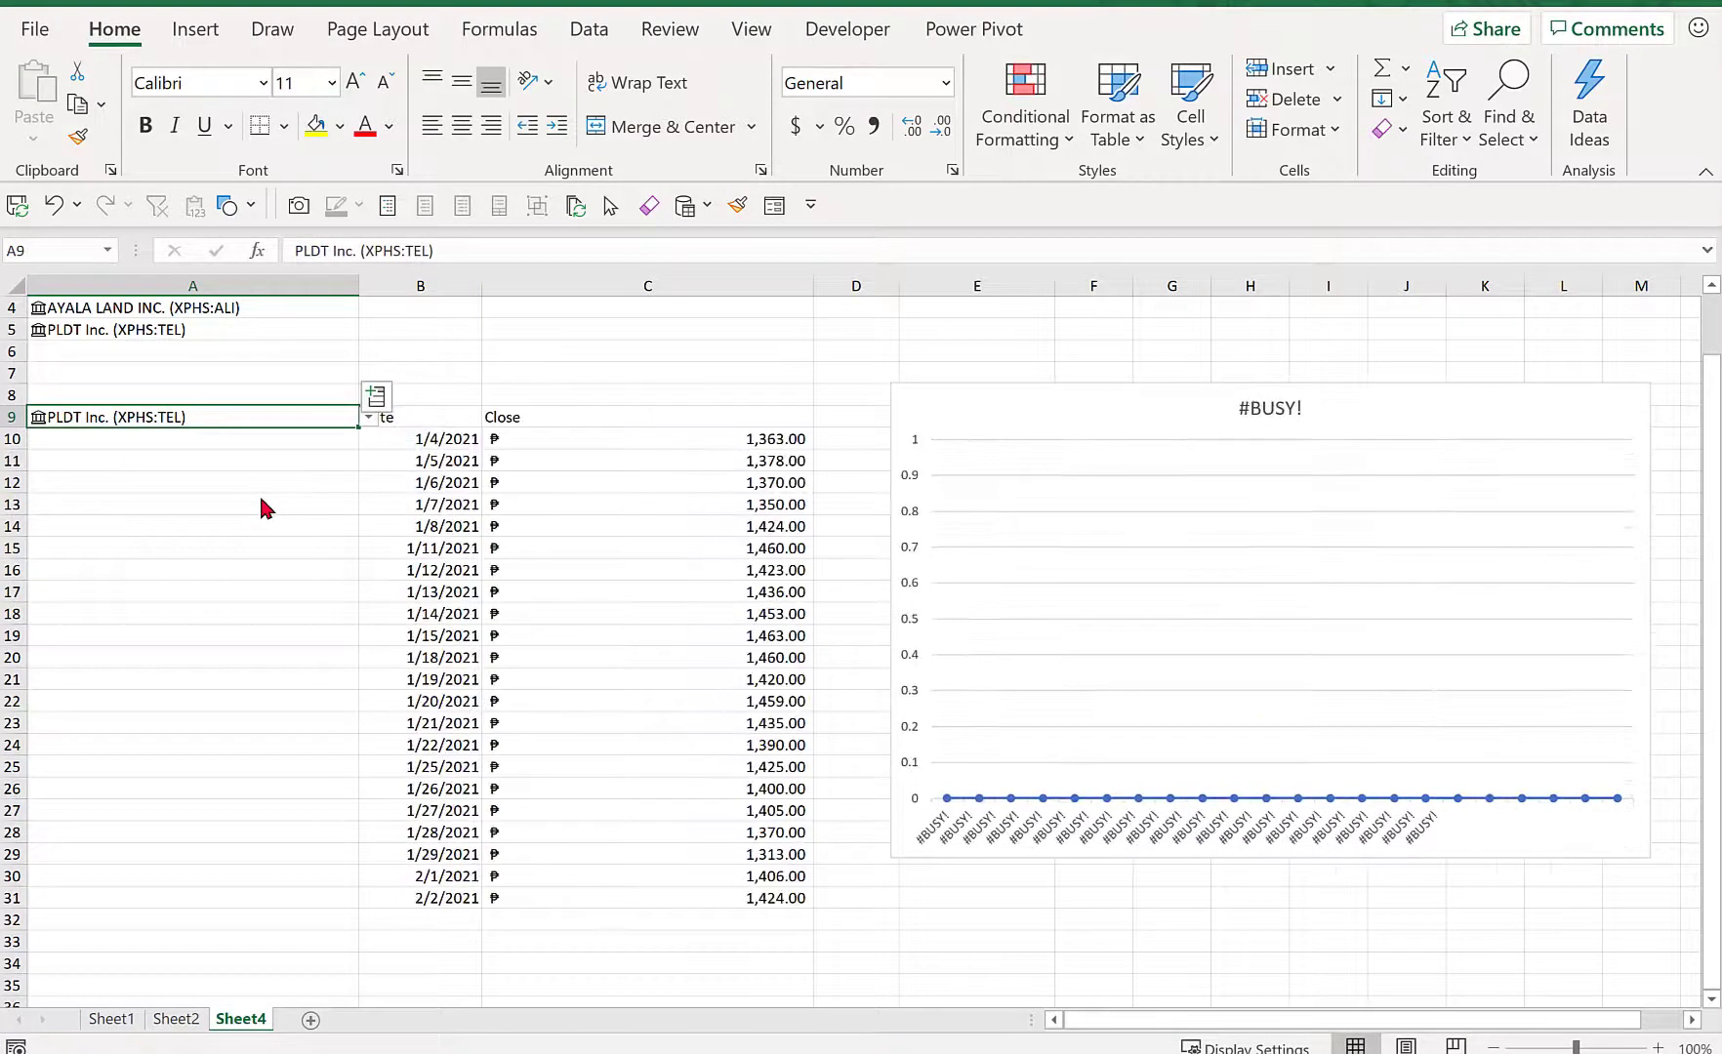
- Enter the start date 1/1/2021 in cell B4
key(Up)
key(Up)
key(Up)
key(Up)
key(Up)
key(Right)
text(1/1/2021)
key(Return)
- Swap B9's hard-coded date for B4, making =STOCKHISTORY(A9,B4,TODAY(),0,1,0,1)
key(Down)
key(Down)
key(Down)
key(Down)
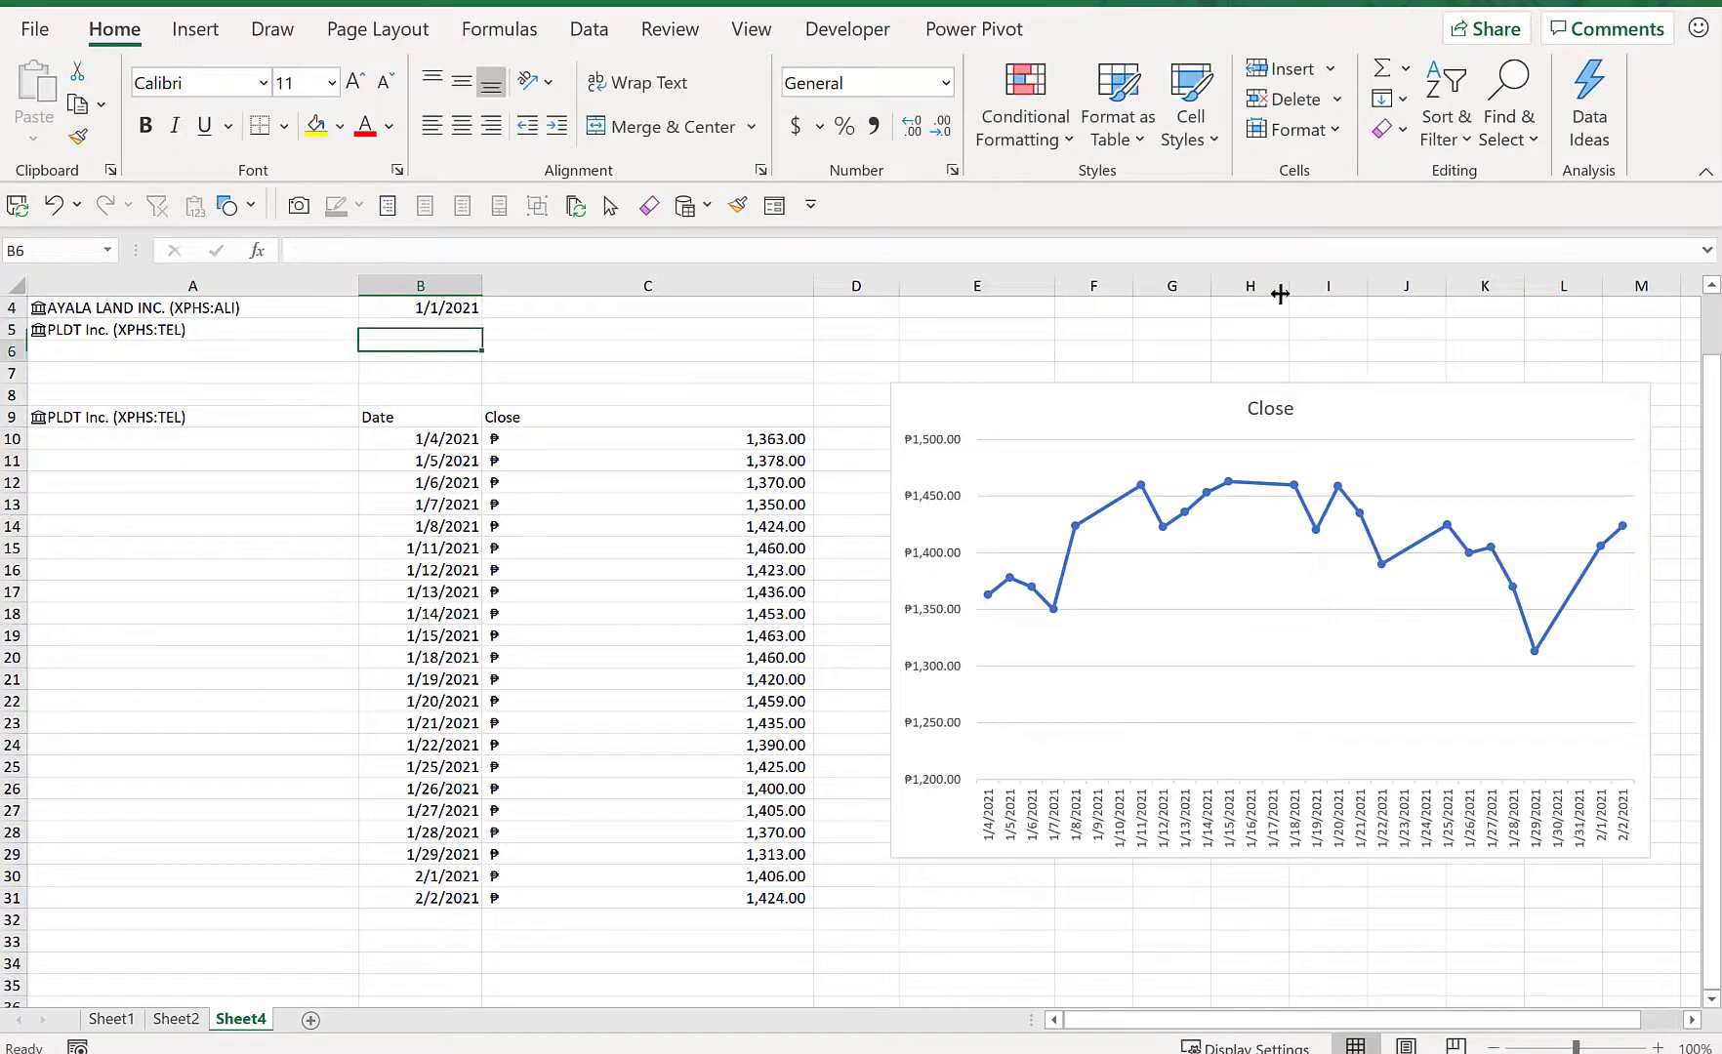
click(430, 251)
key(Delete)
key(Delete)
key(Delete)
key(Delete)
key(Delete)
key(Delete)
key(Delete)
key(Delete)
key(Delete)
key(Delete)
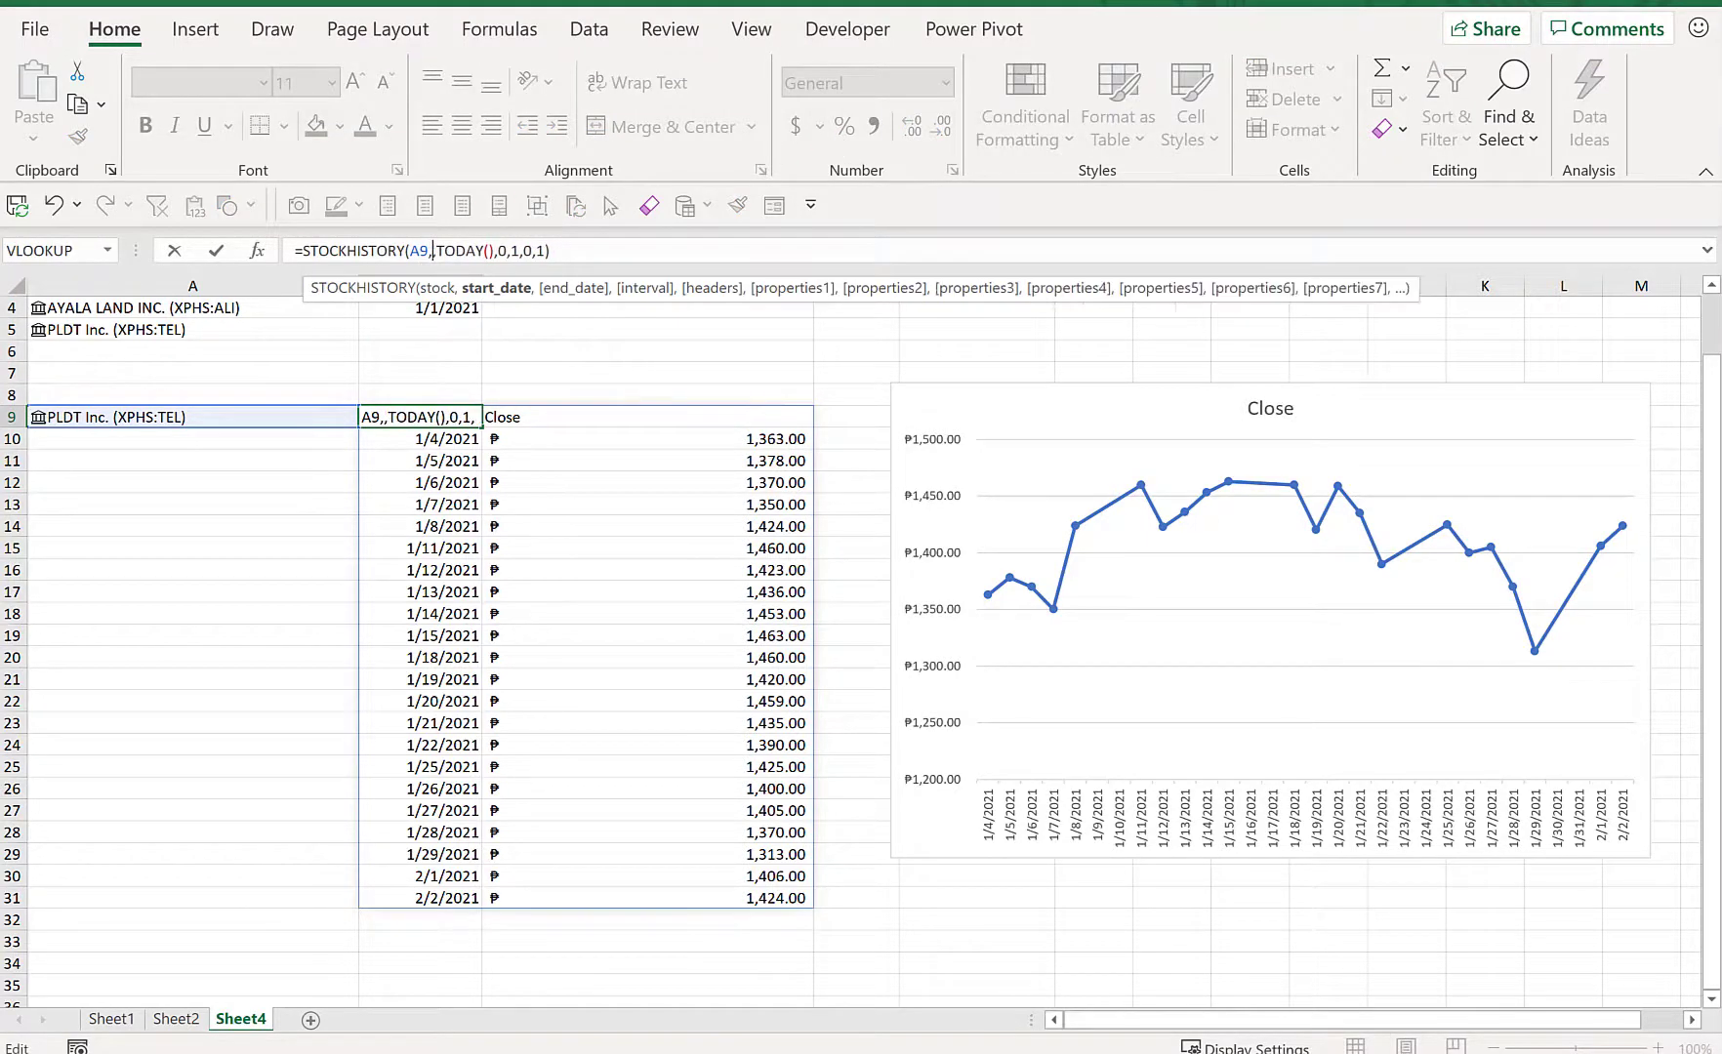
click(384, 311)
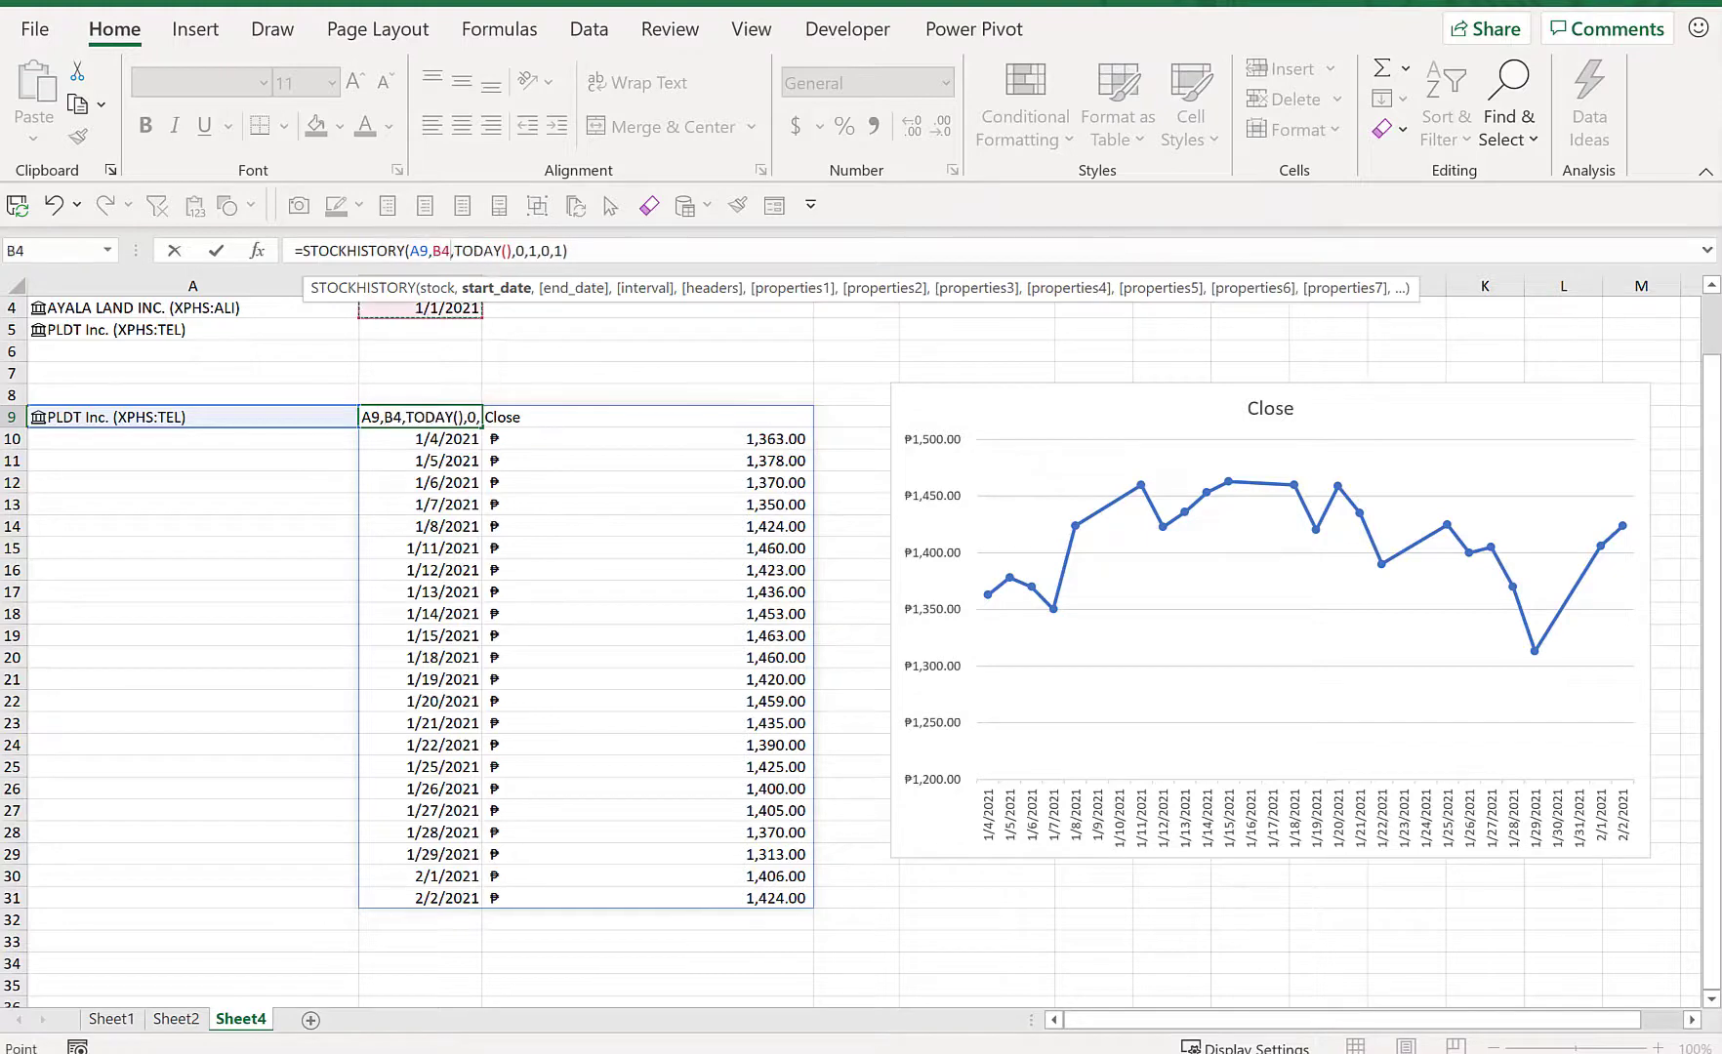
key(Return)
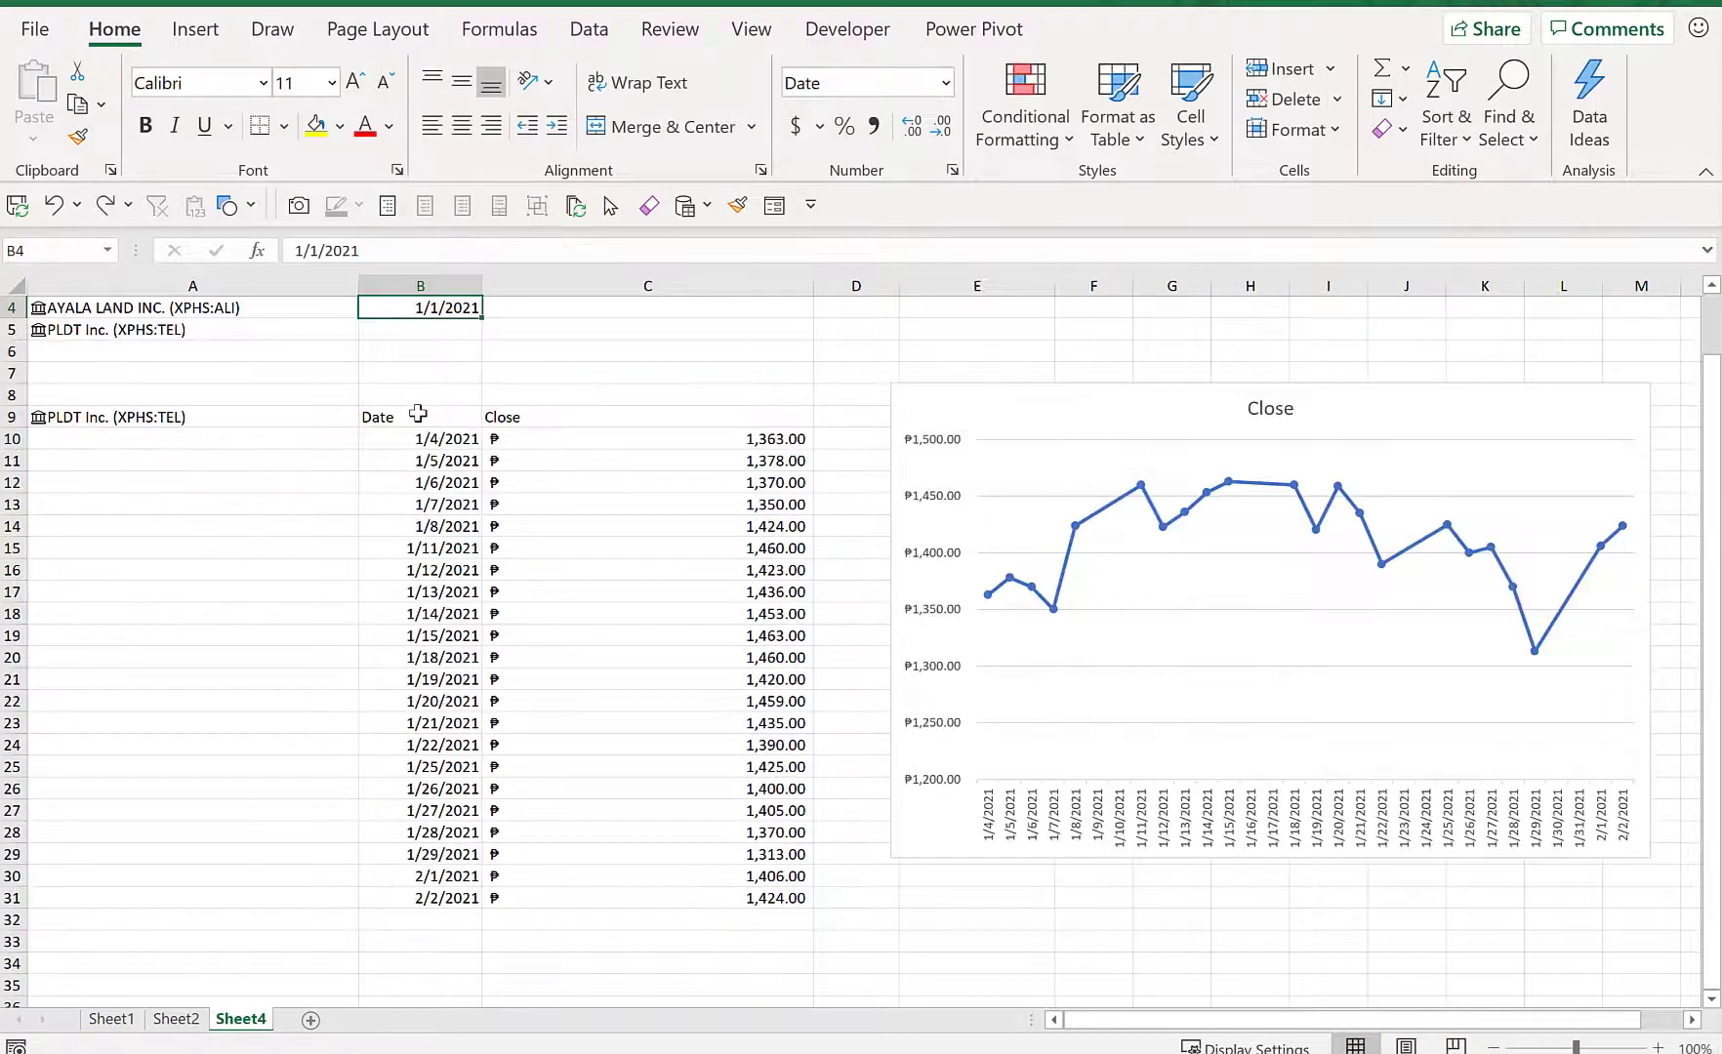
click(420, 416)
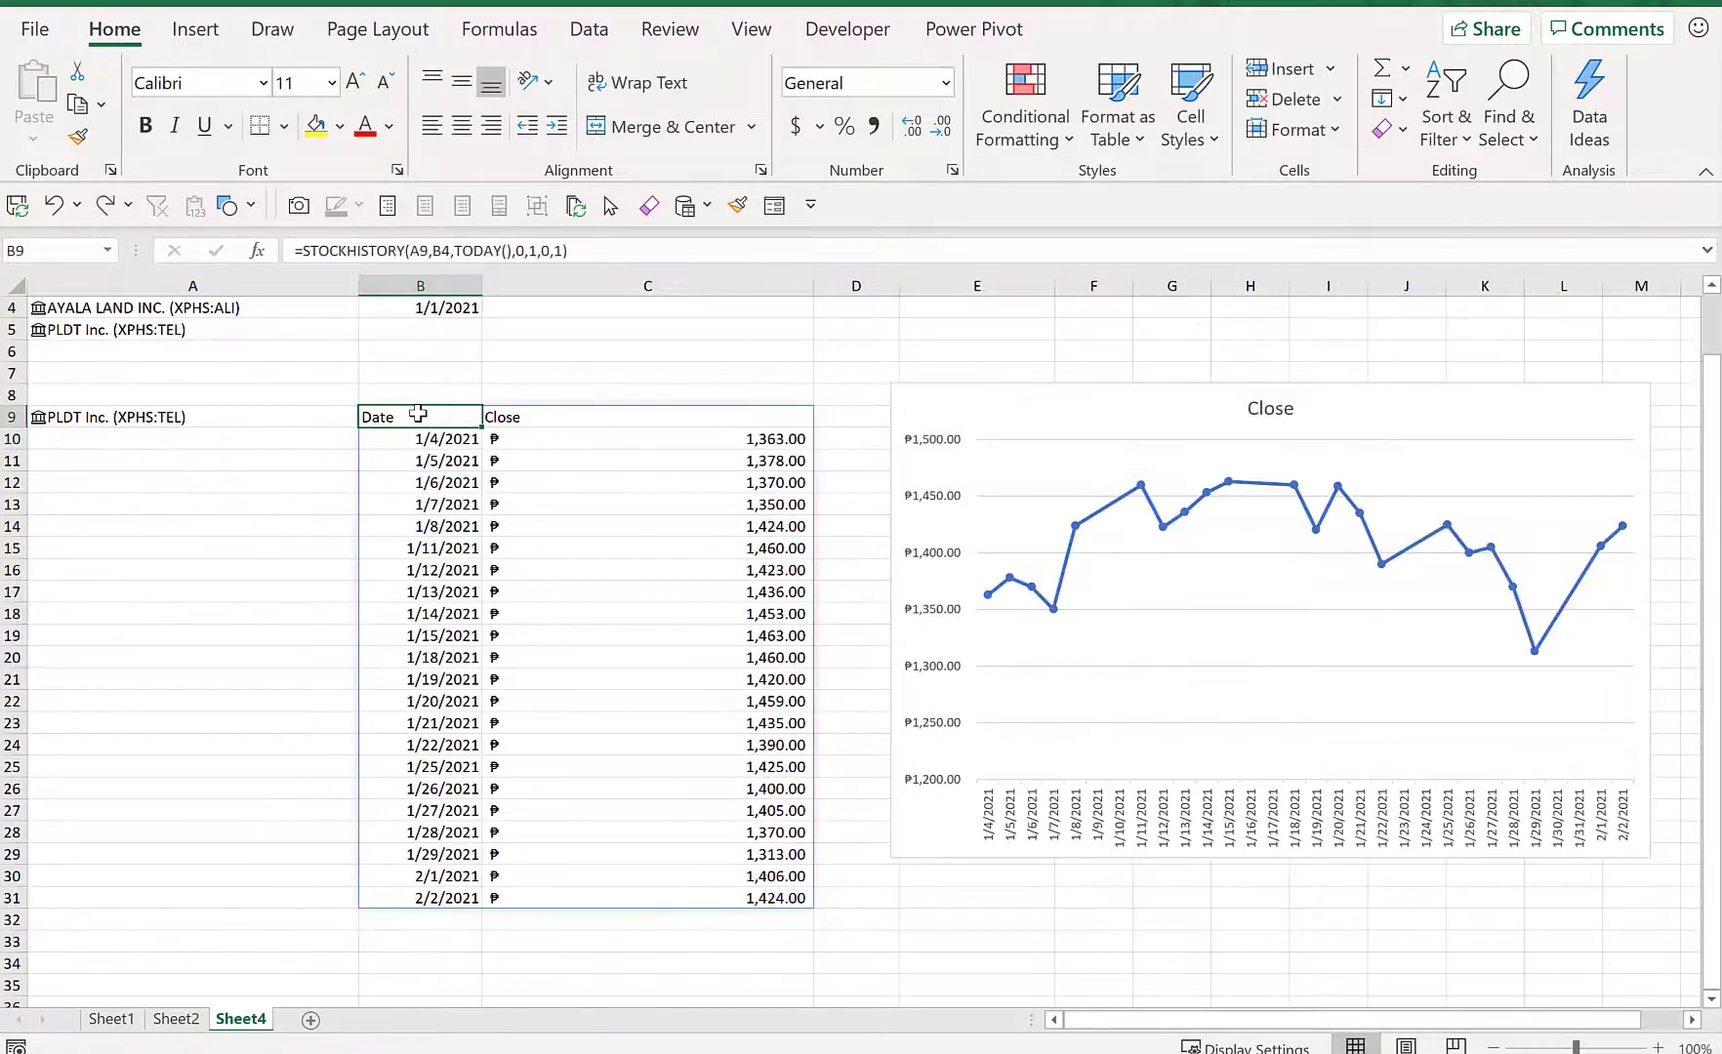
click(195, 29)
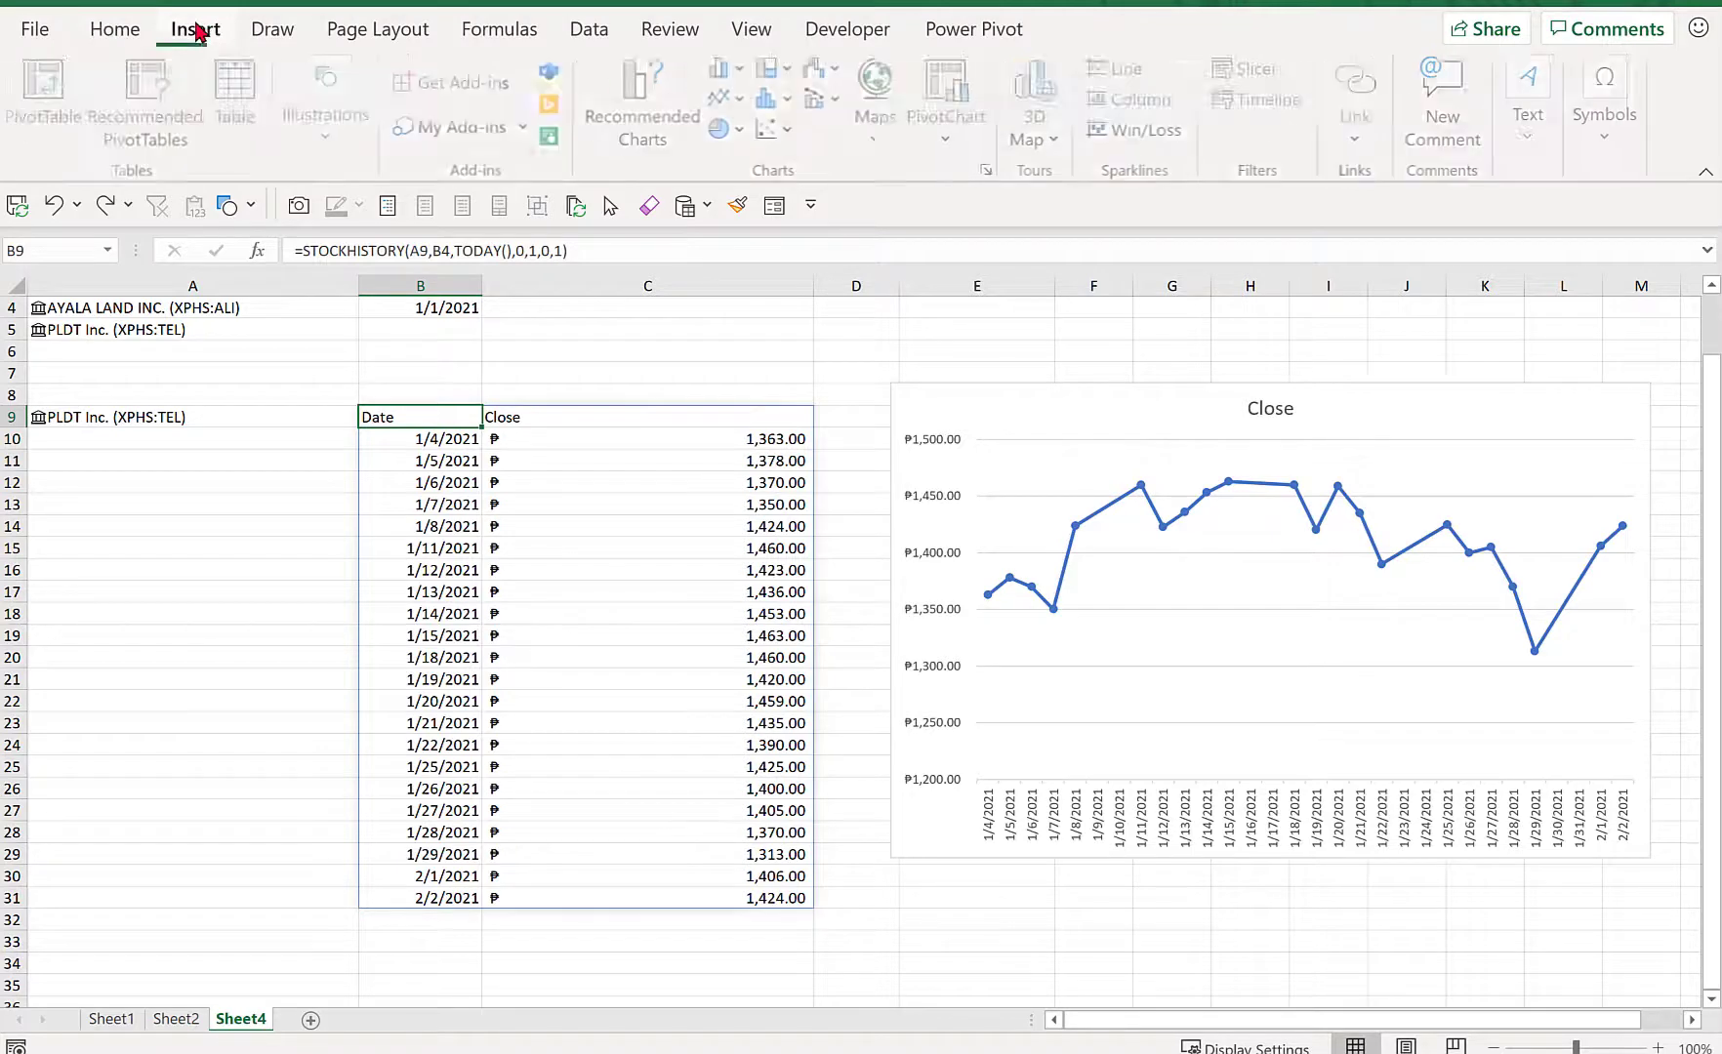
click(989, 170)
click(602, 134)
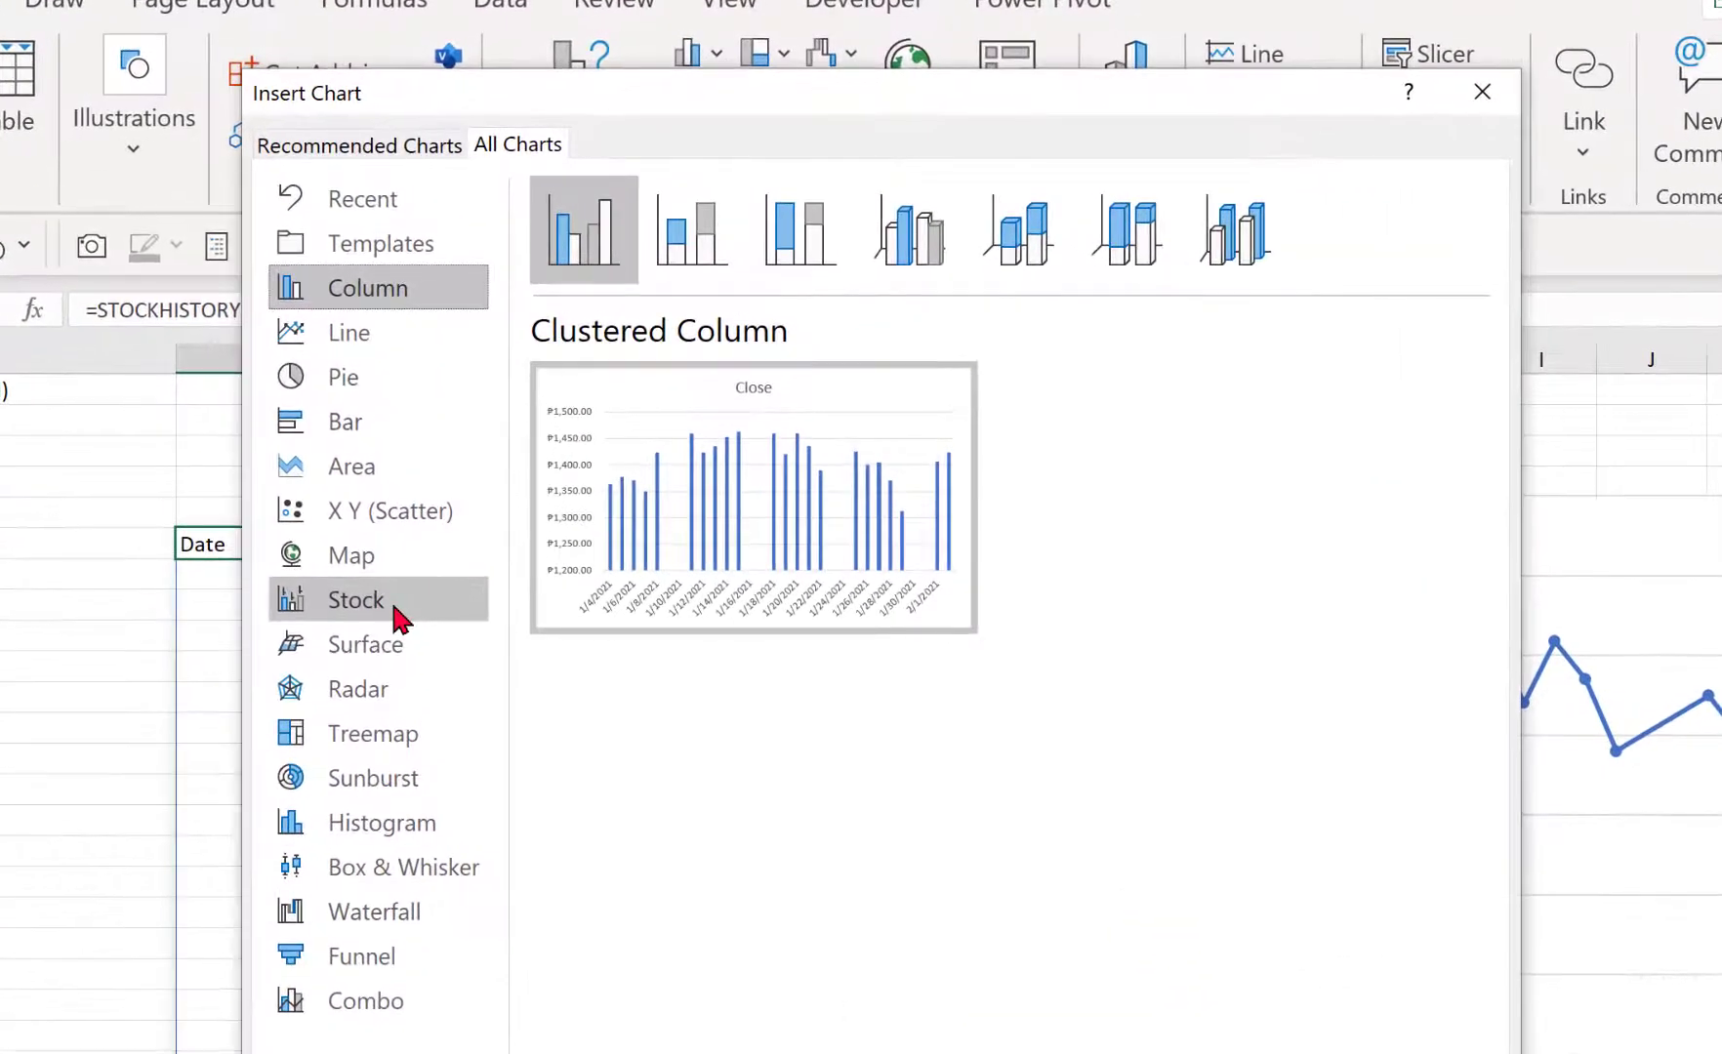
click(395, 608)
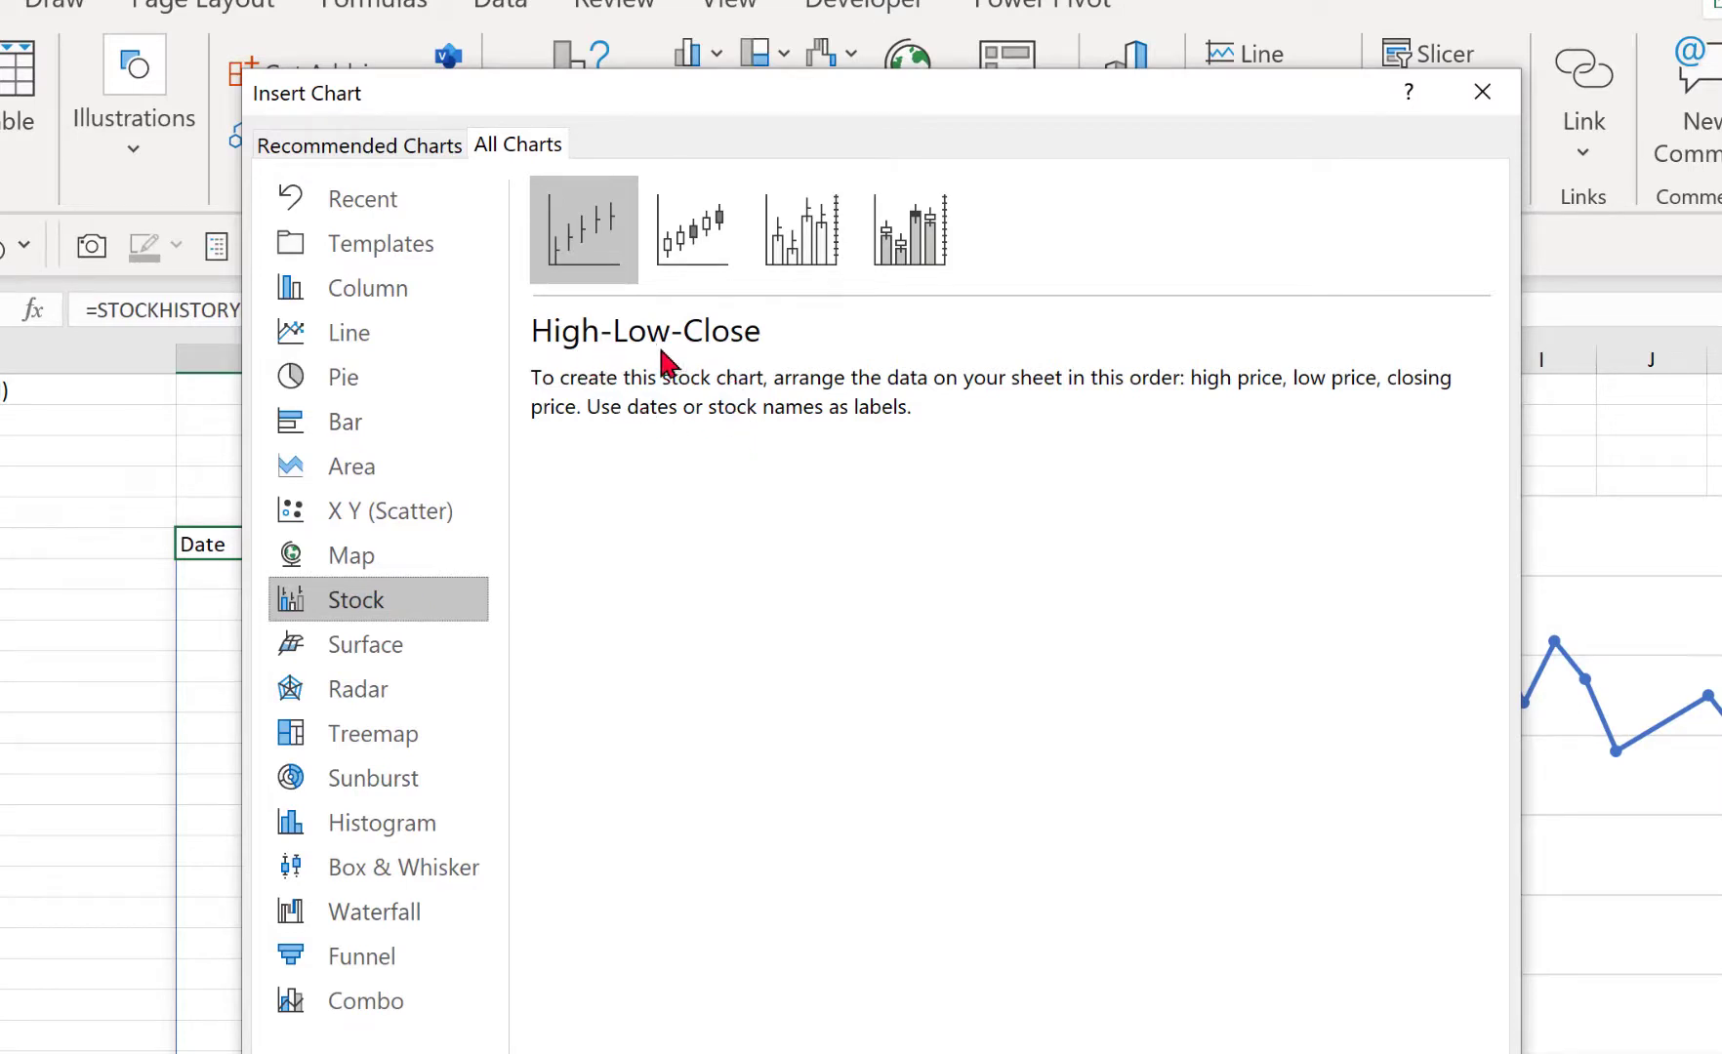
click(722, 249)
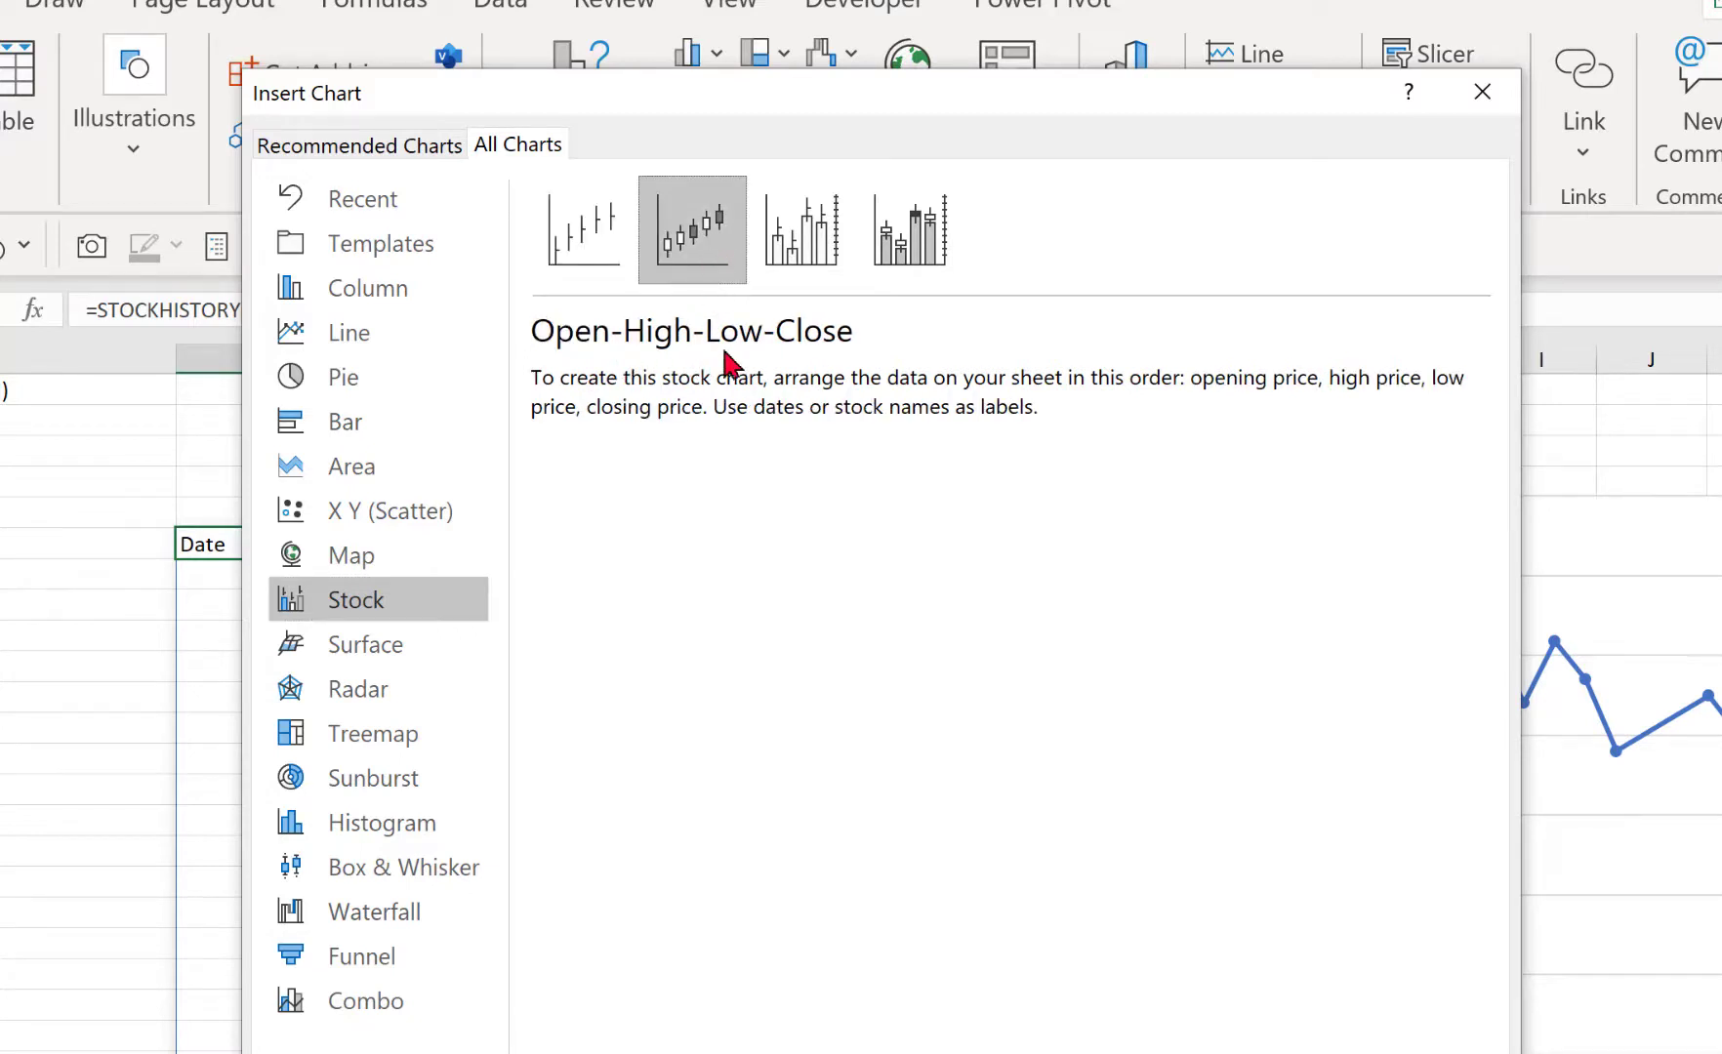
click(808, 242)
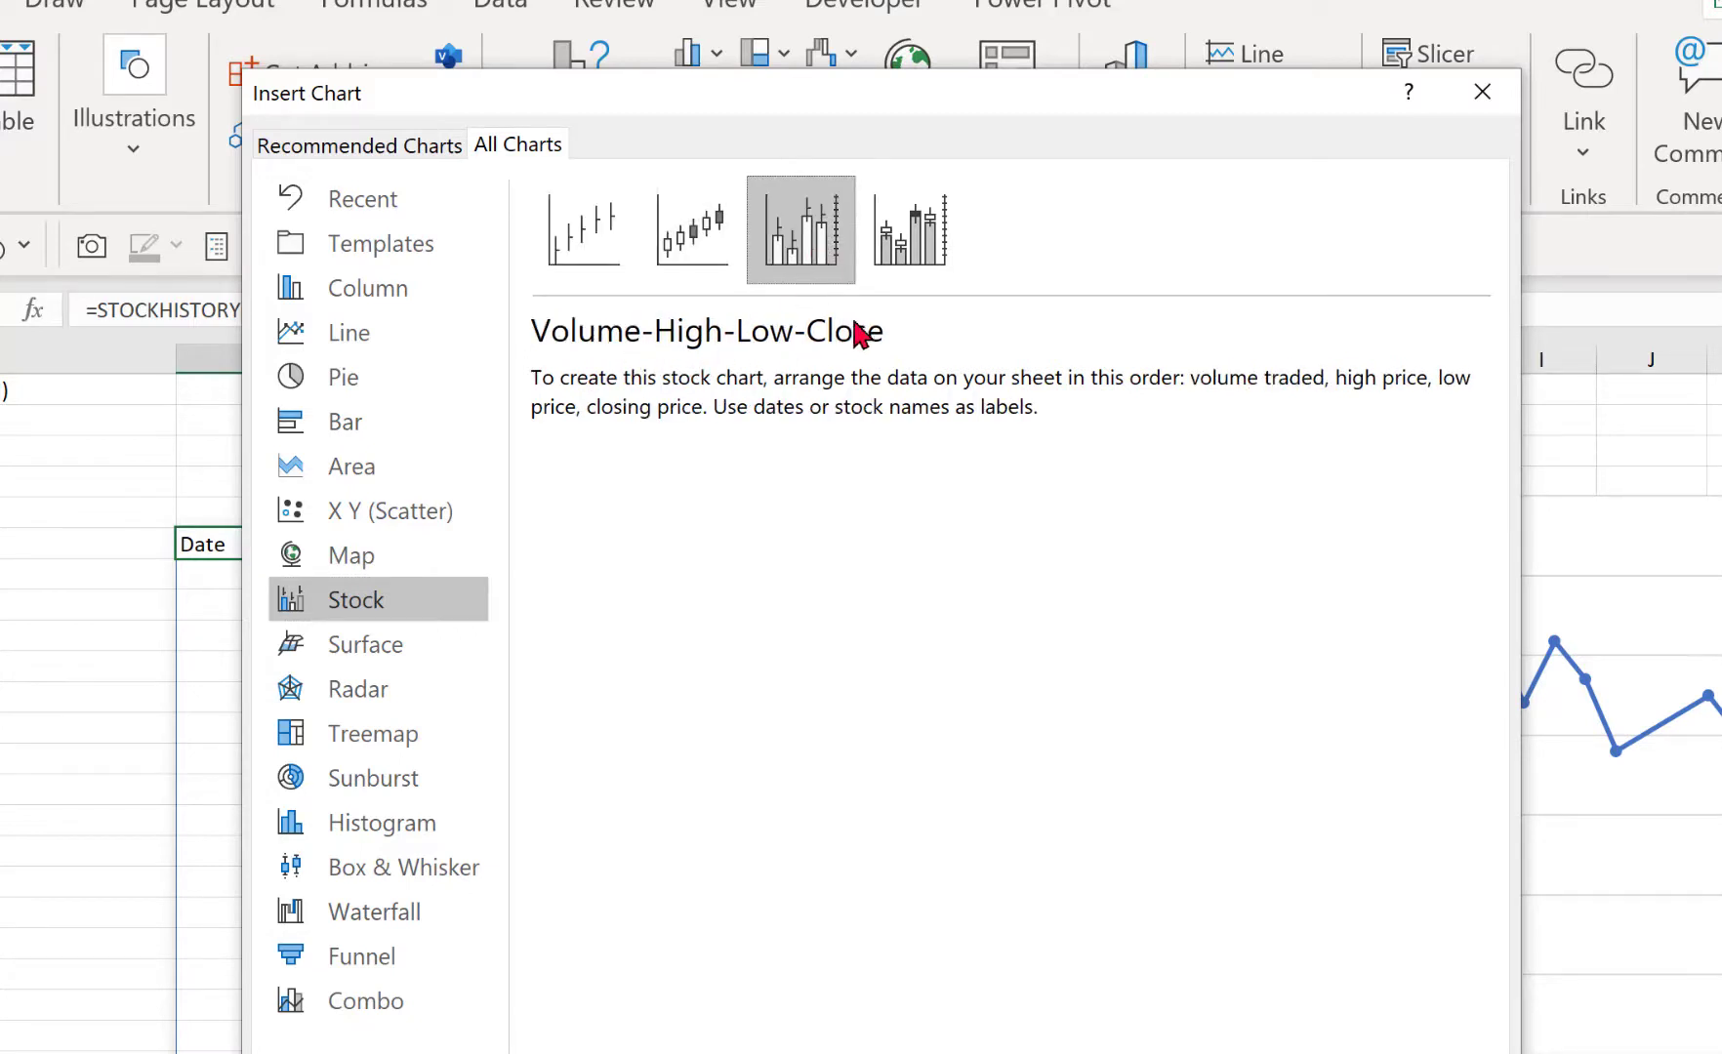
click(894, 259)
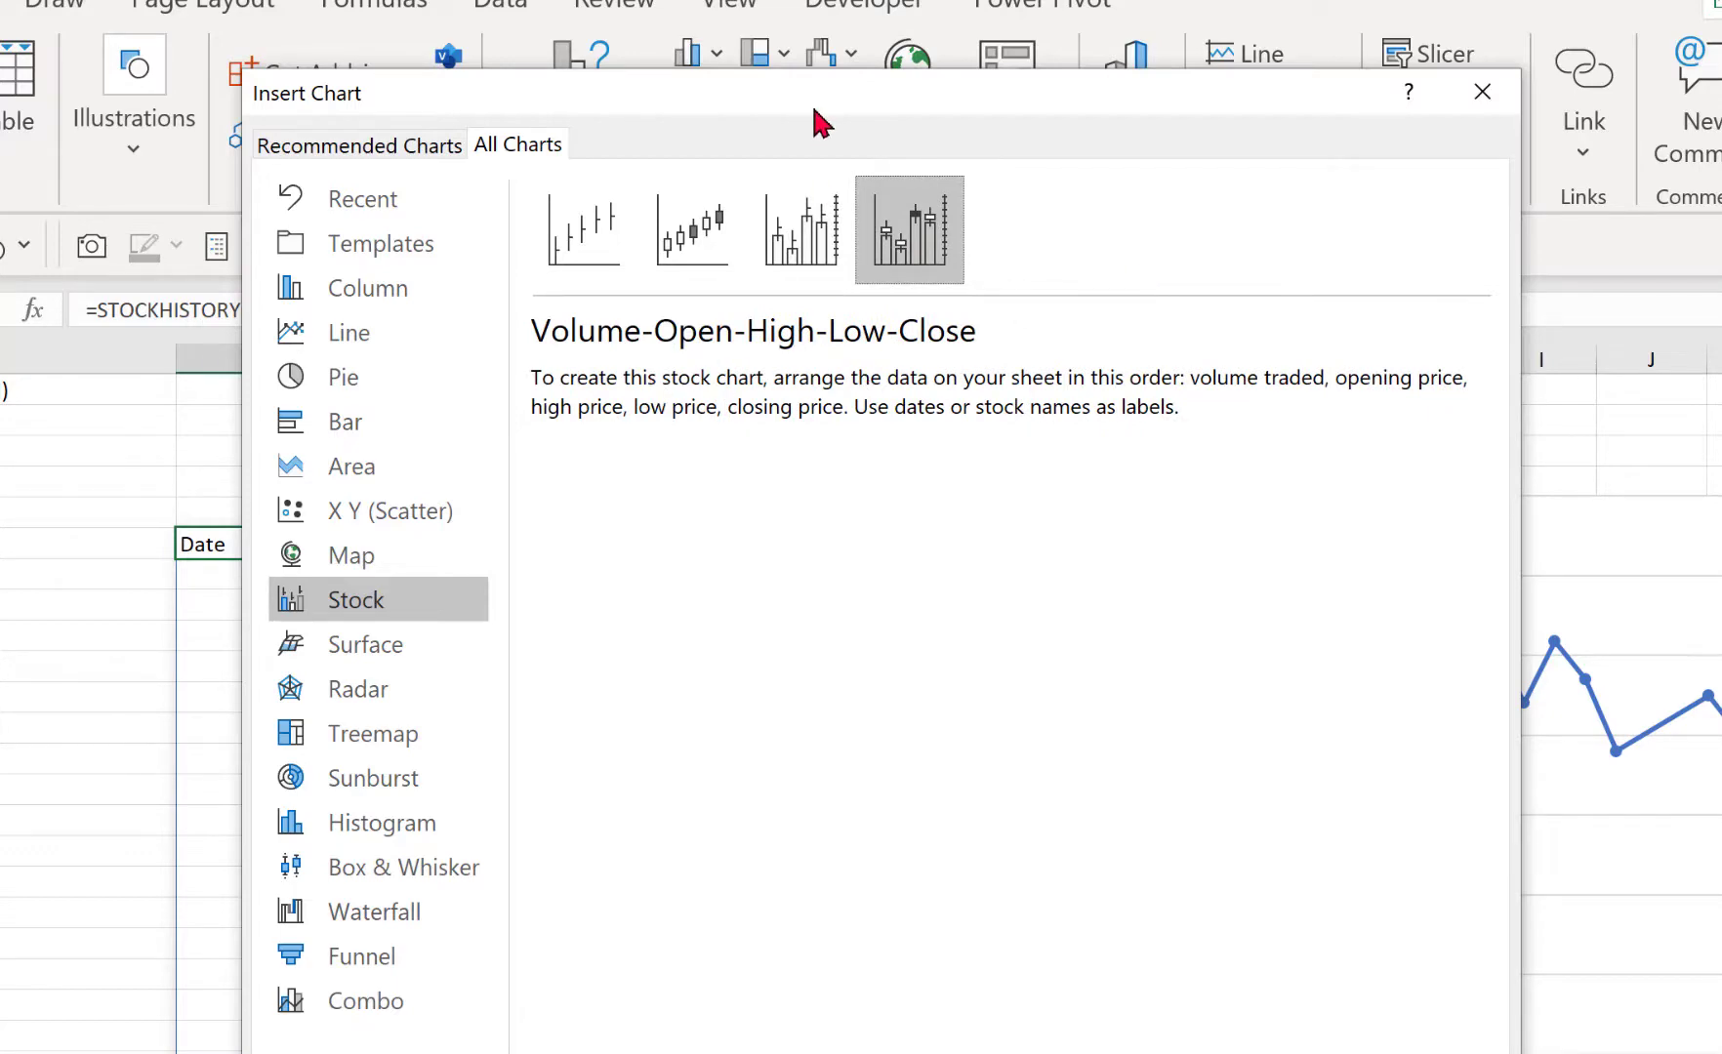
drag(816, 115, 676, 18)
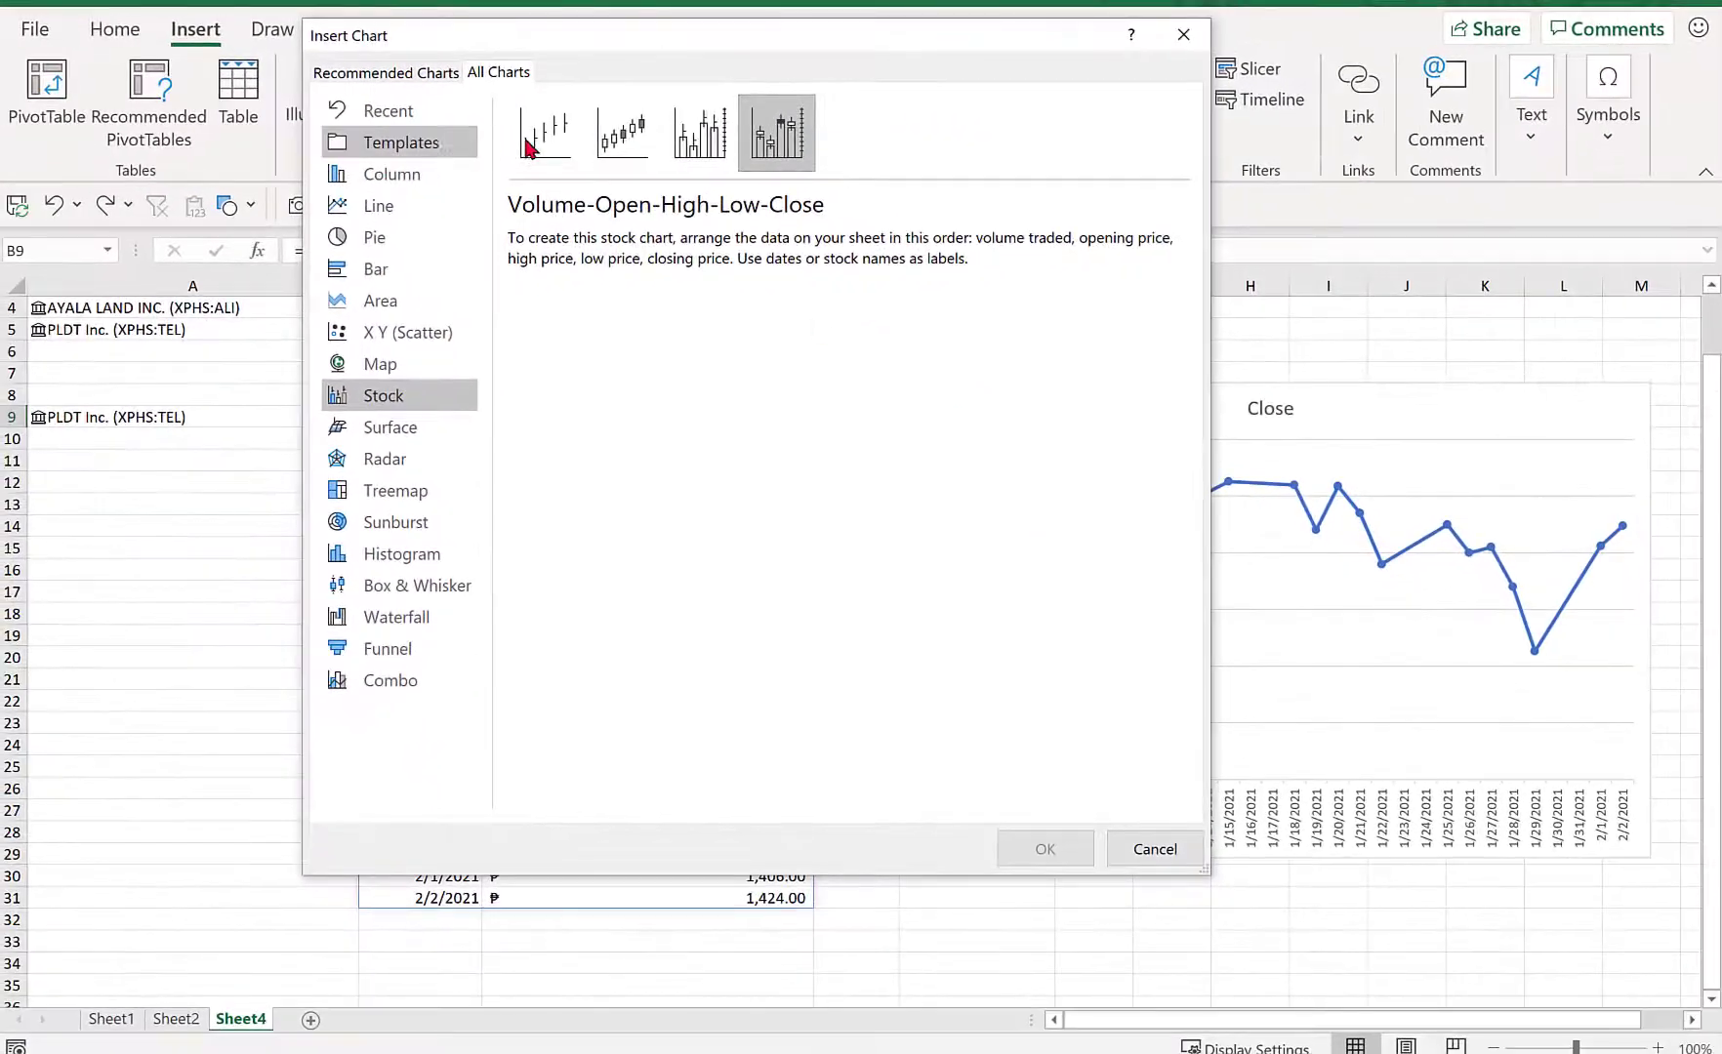
click(645, 144)
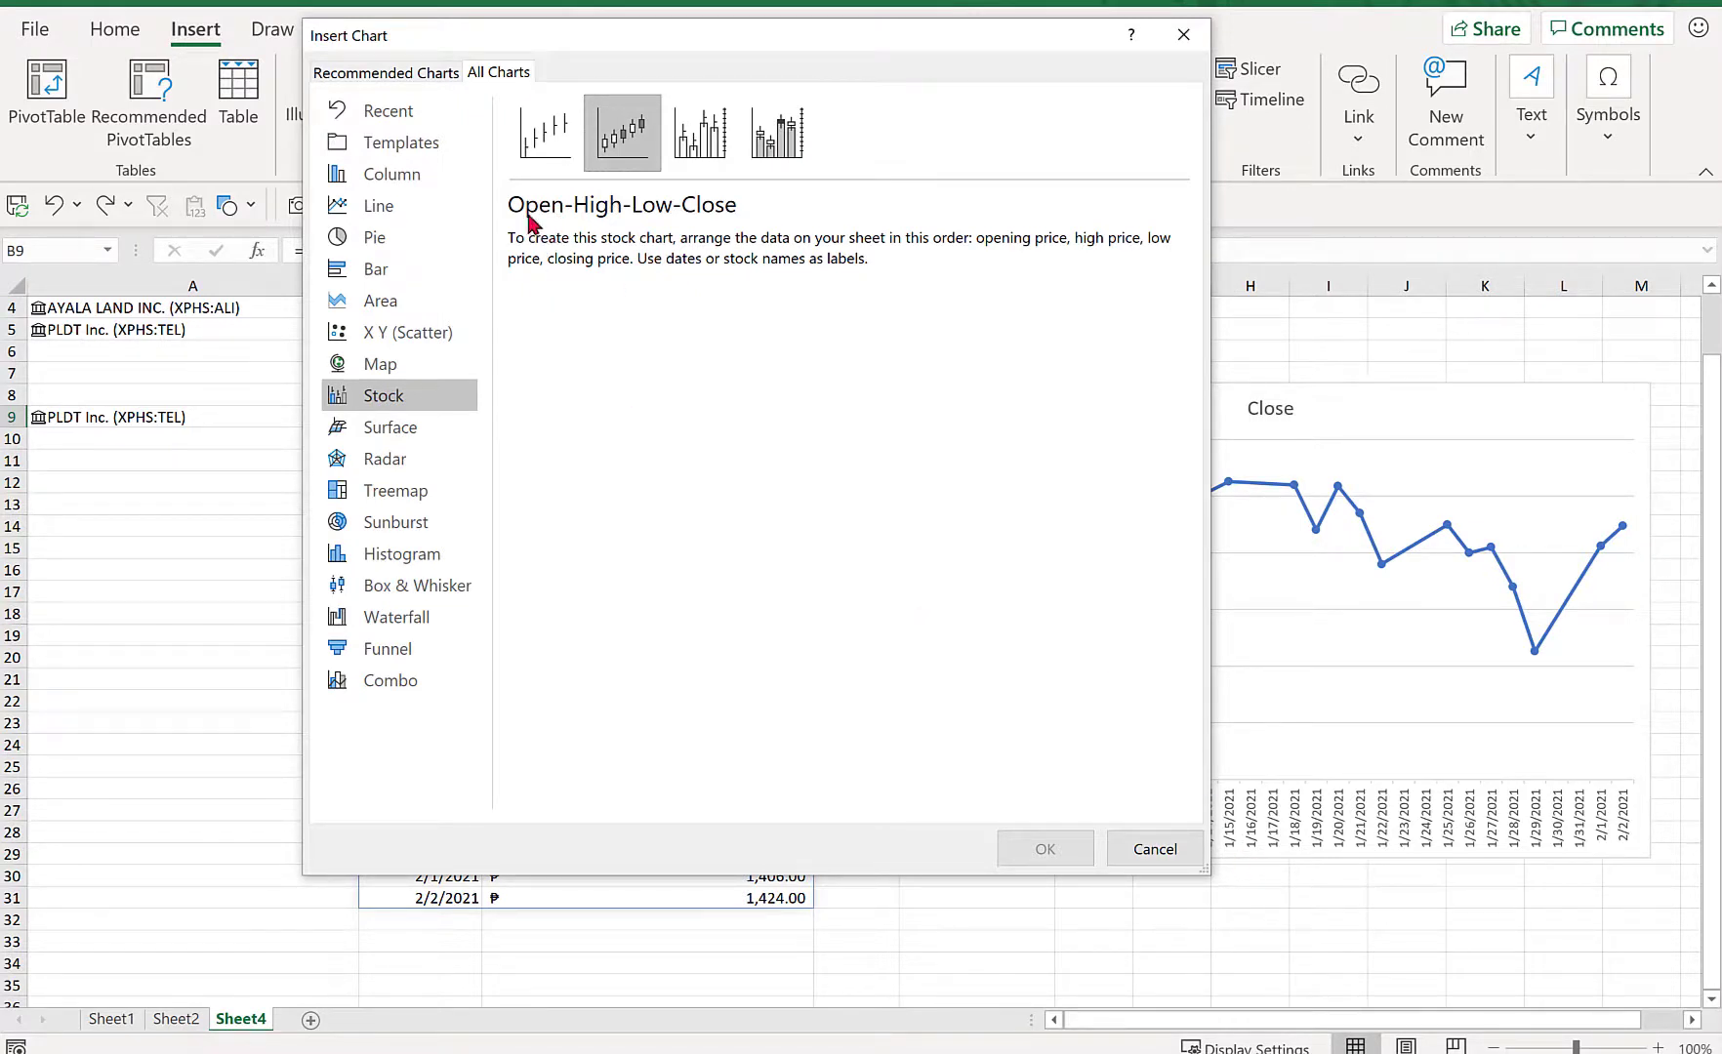
- Delete the close-price line chart and clear the existing formula in B9
click(1155, 848)
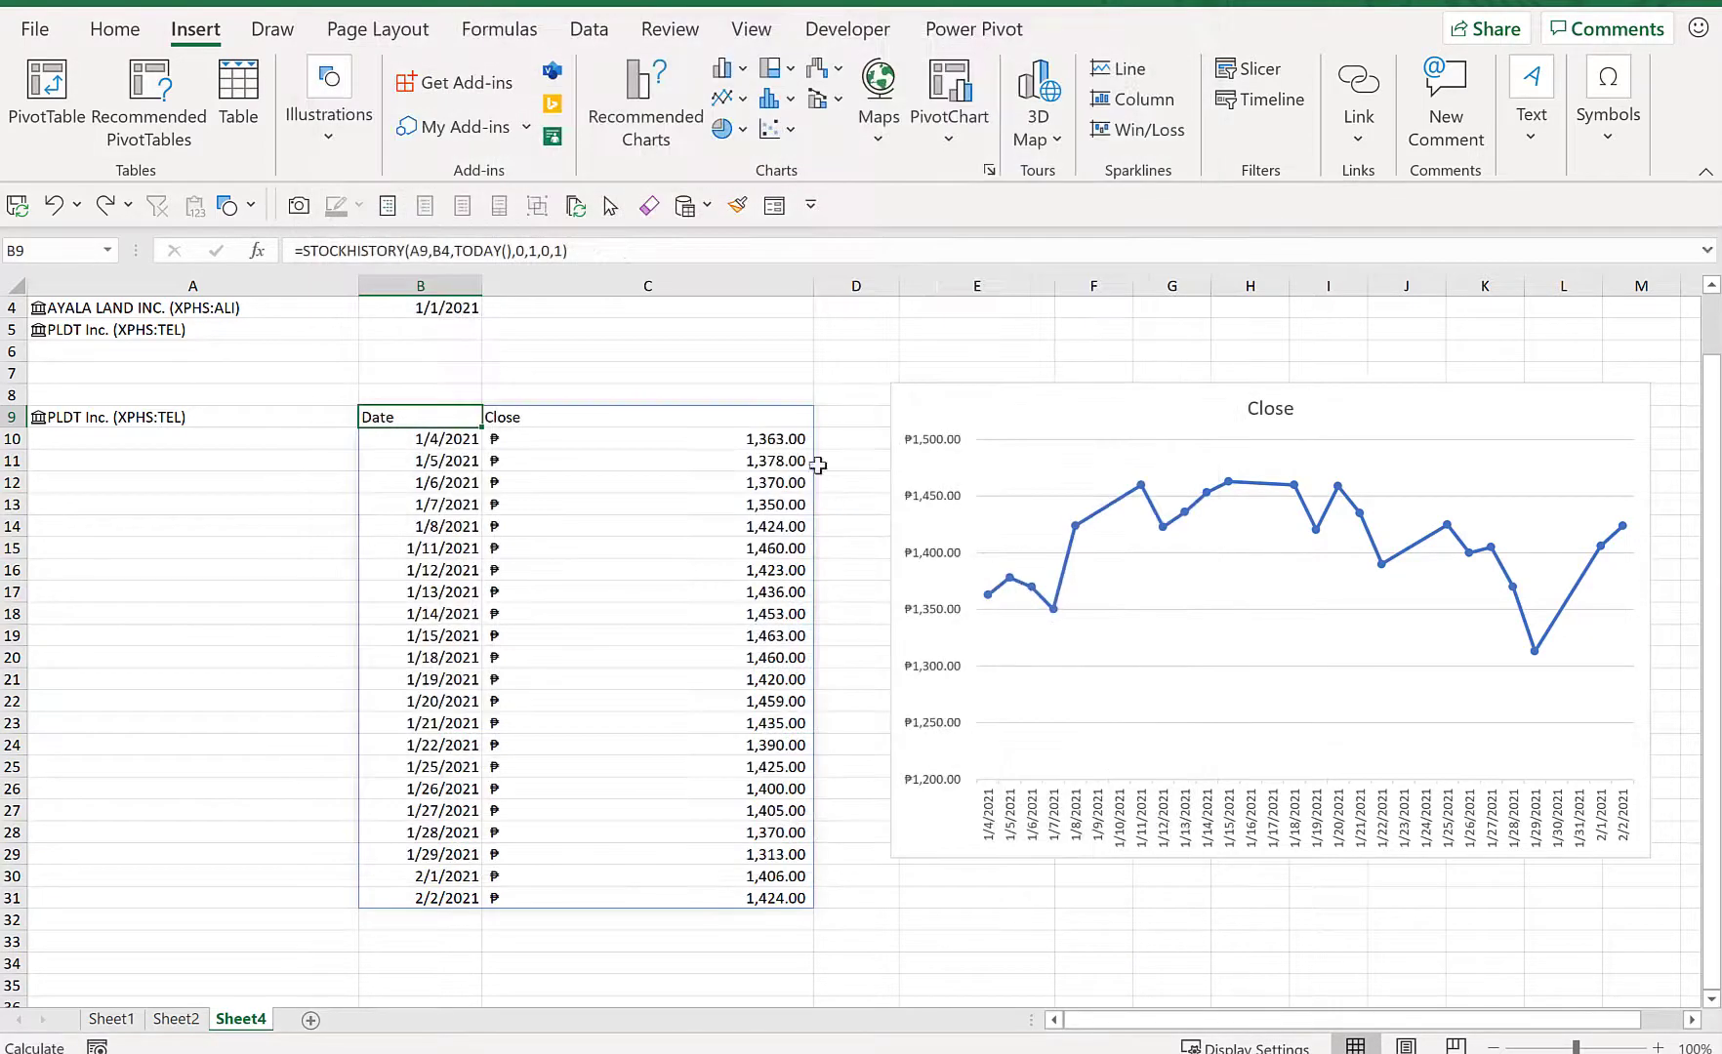
click(825, 330)
click(1019, 386)
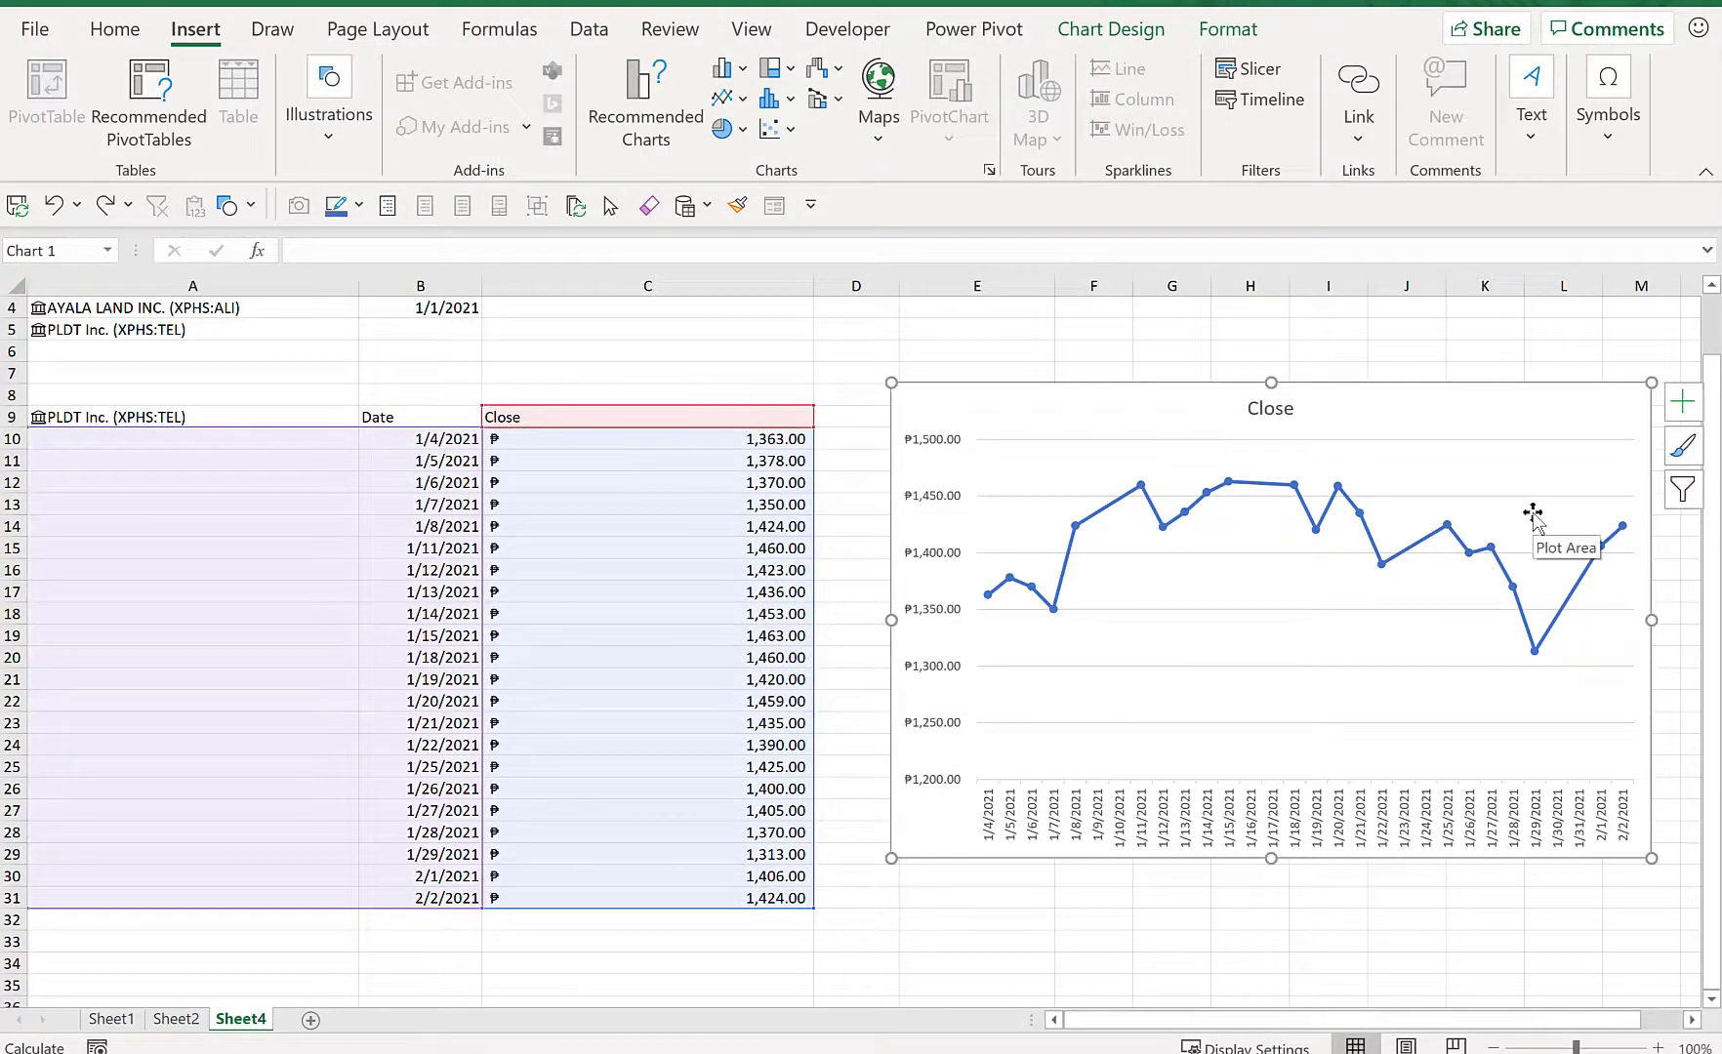
key(Delete)
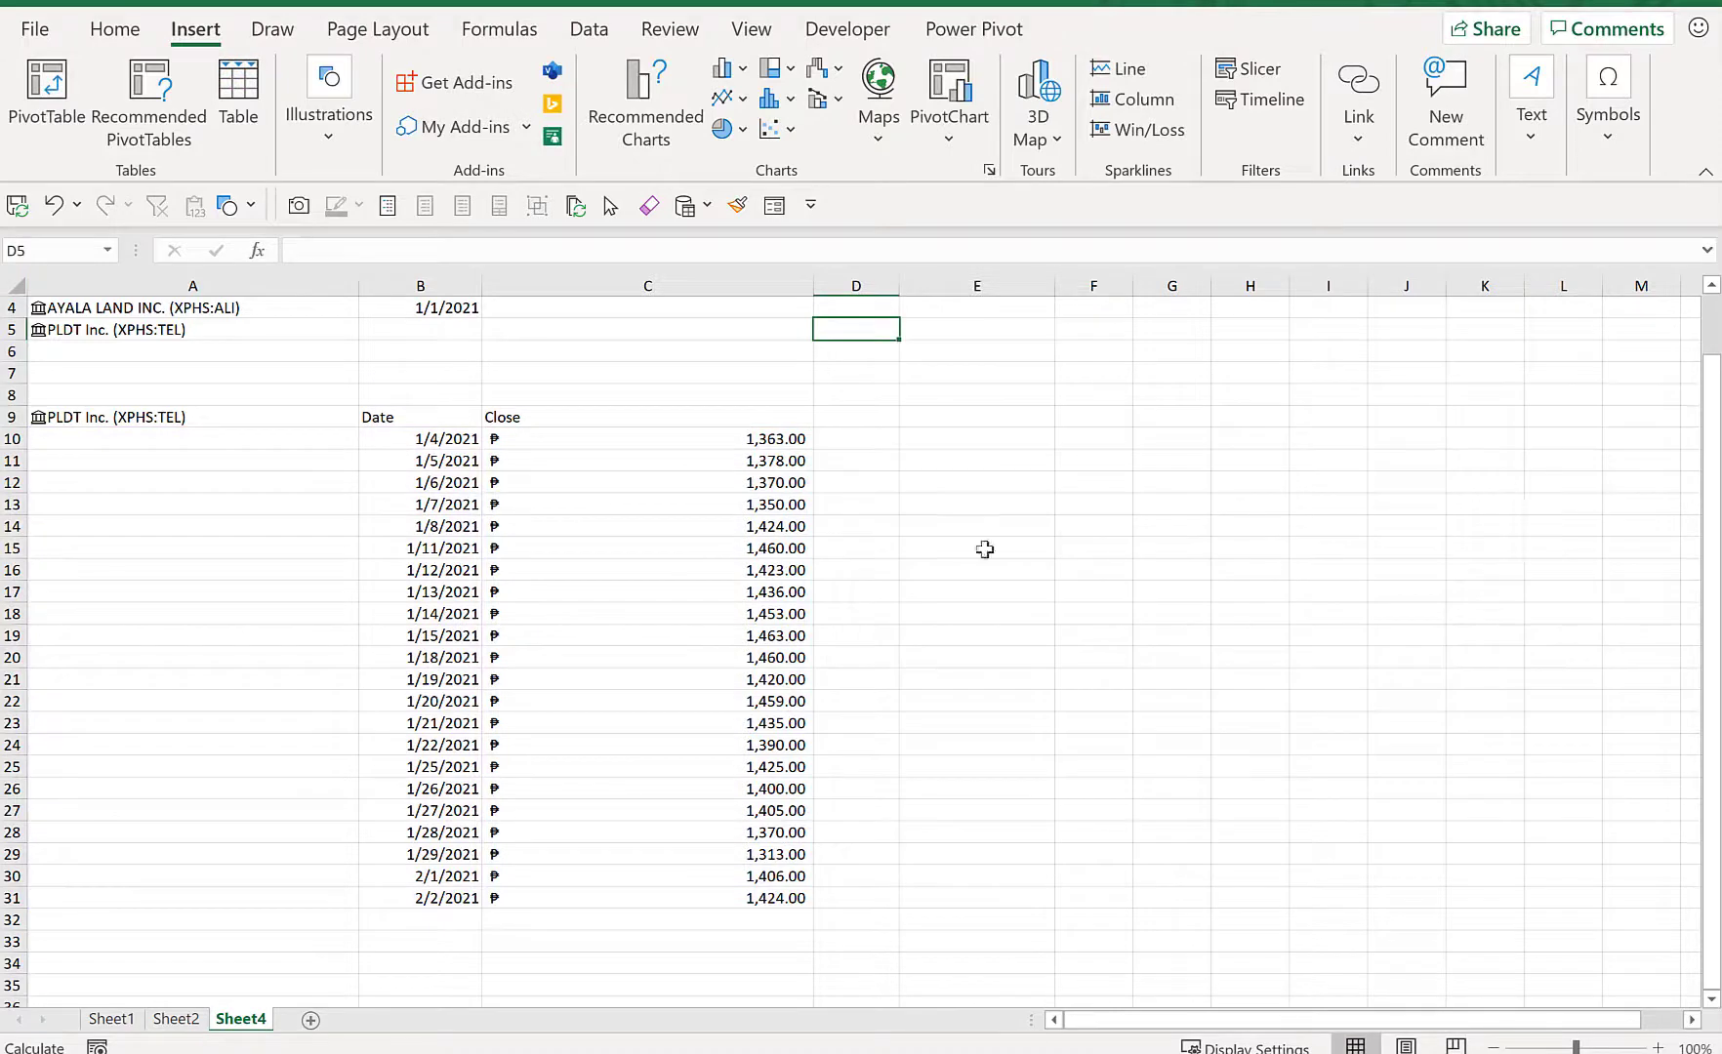
click(387, 415)
click(696, 252)
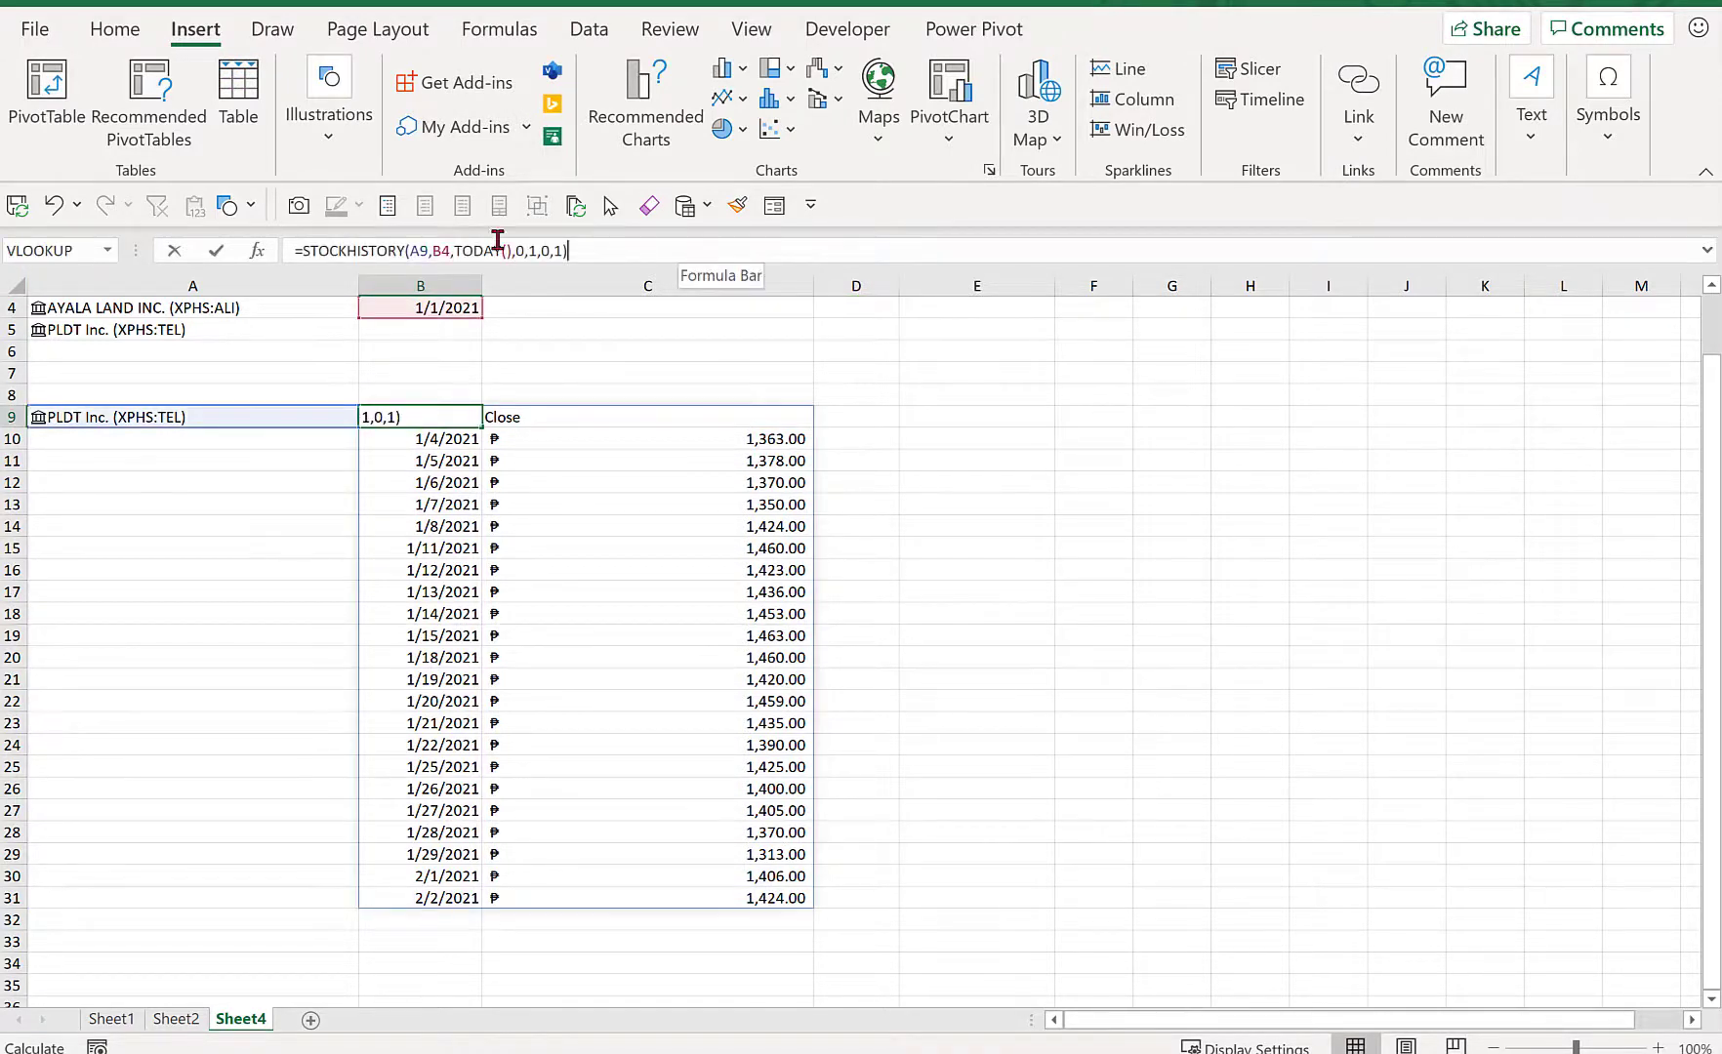
key(shift+Home)
text(=)
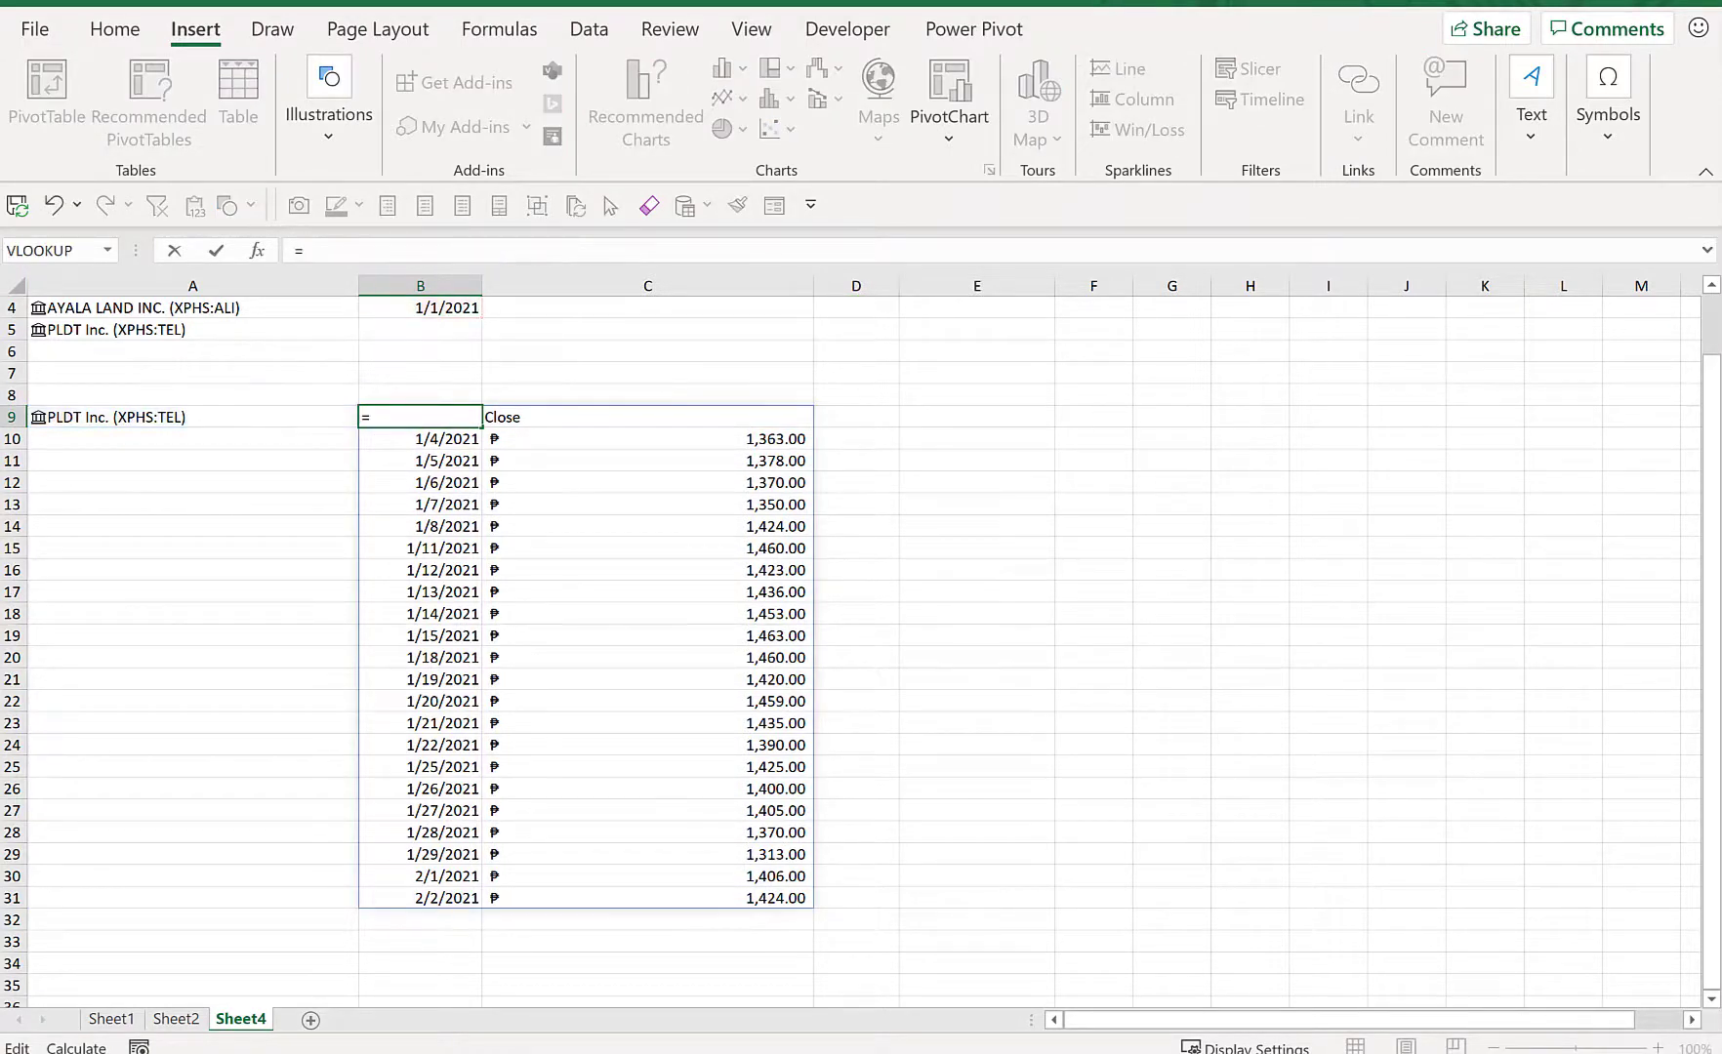
key(Escape)
key(Delete)
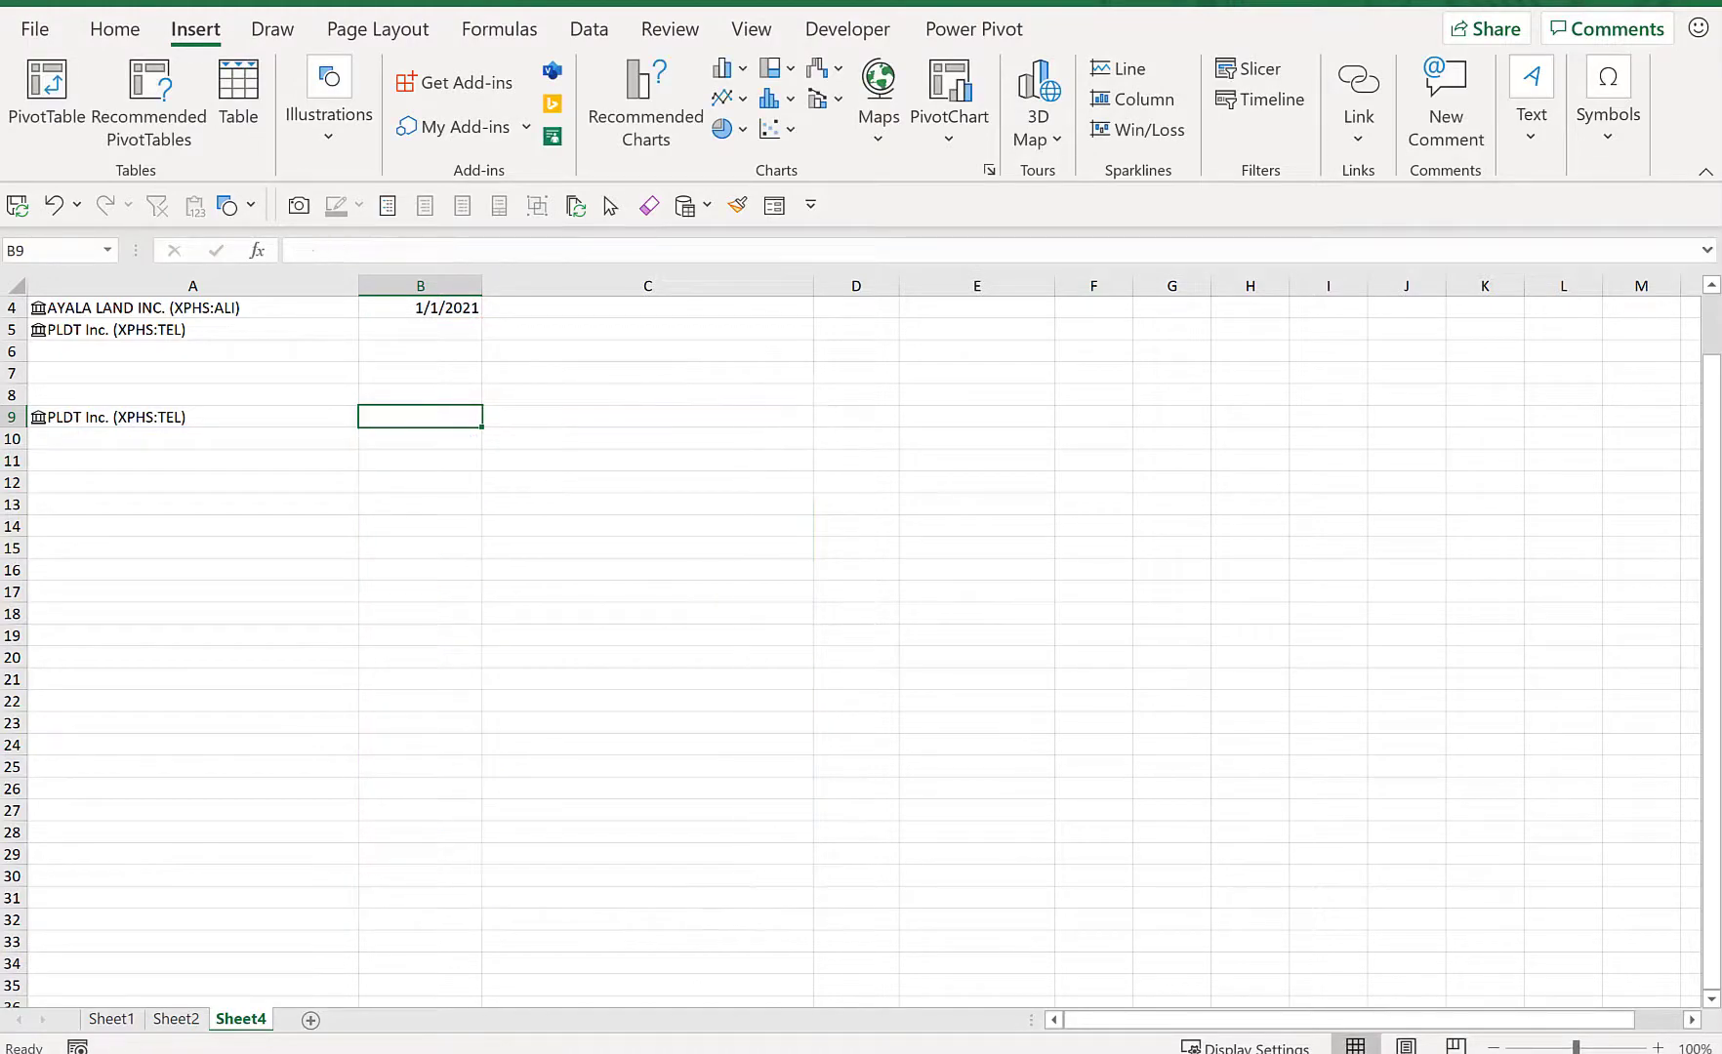
- Start a new B9 formula =STOCKHISTORY(A9,B4,TODAY(),0,1, with daily interval and headers shown
text(=STOCK)
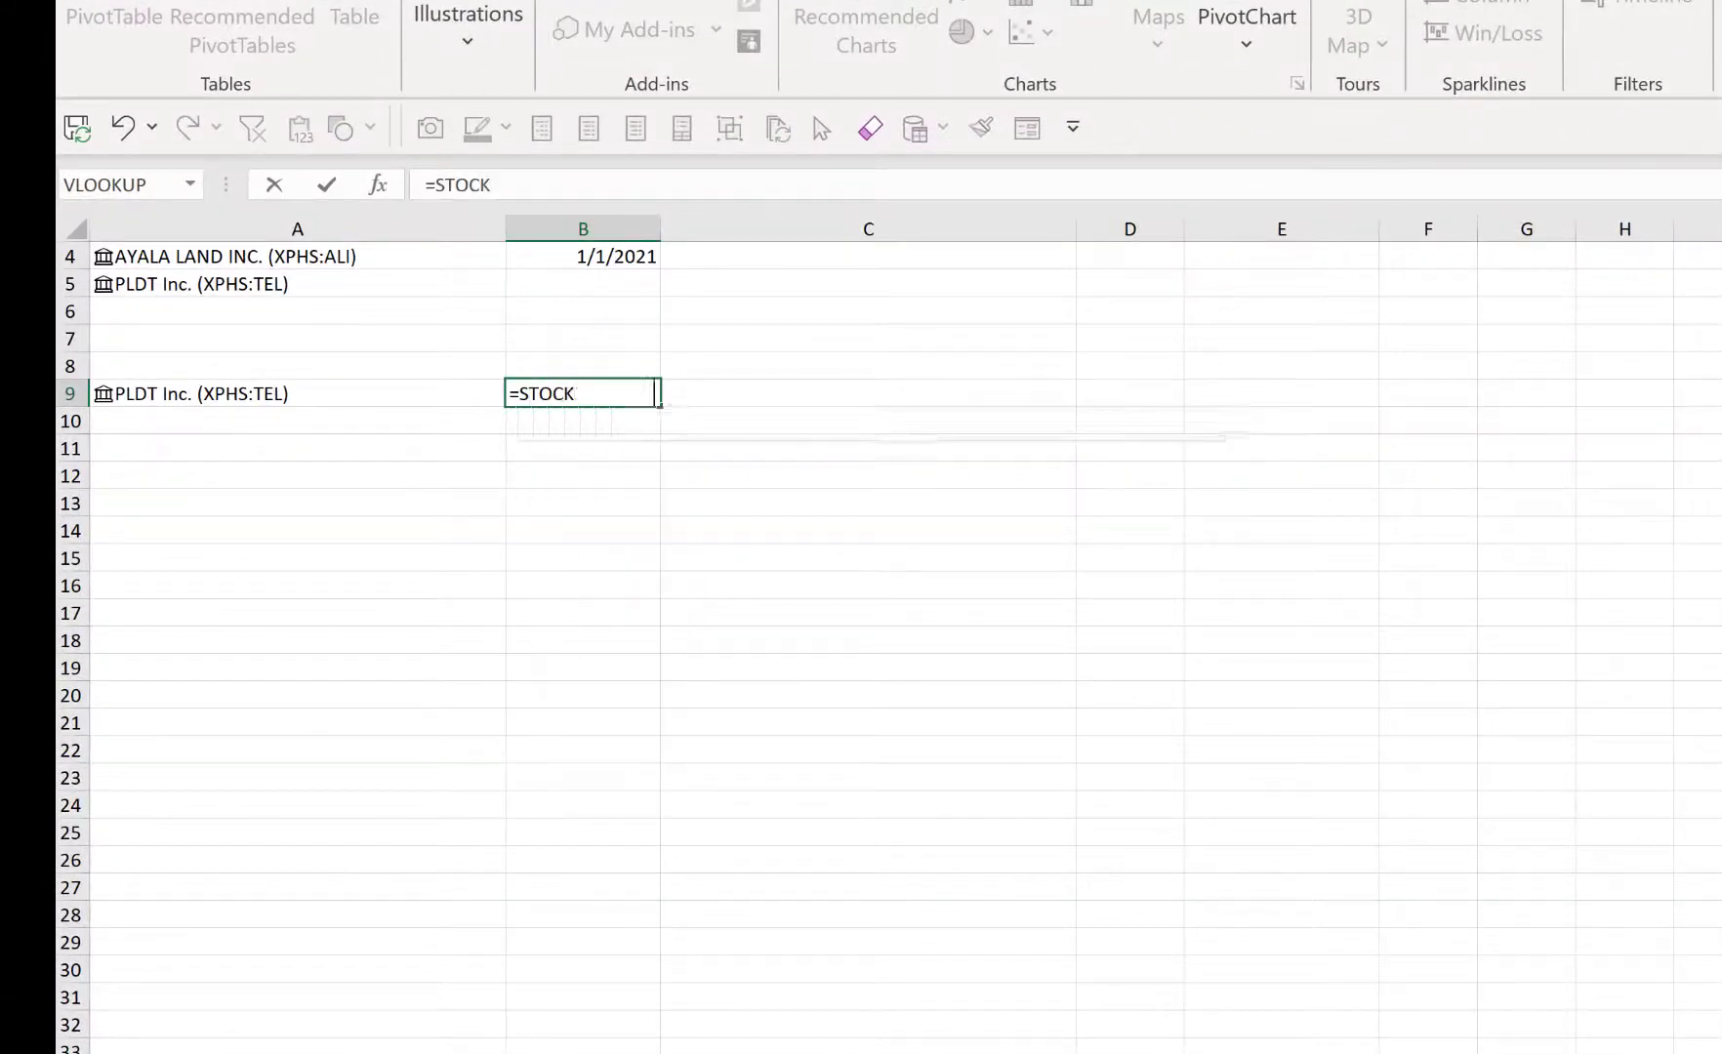
key(Tab)
key(Left)
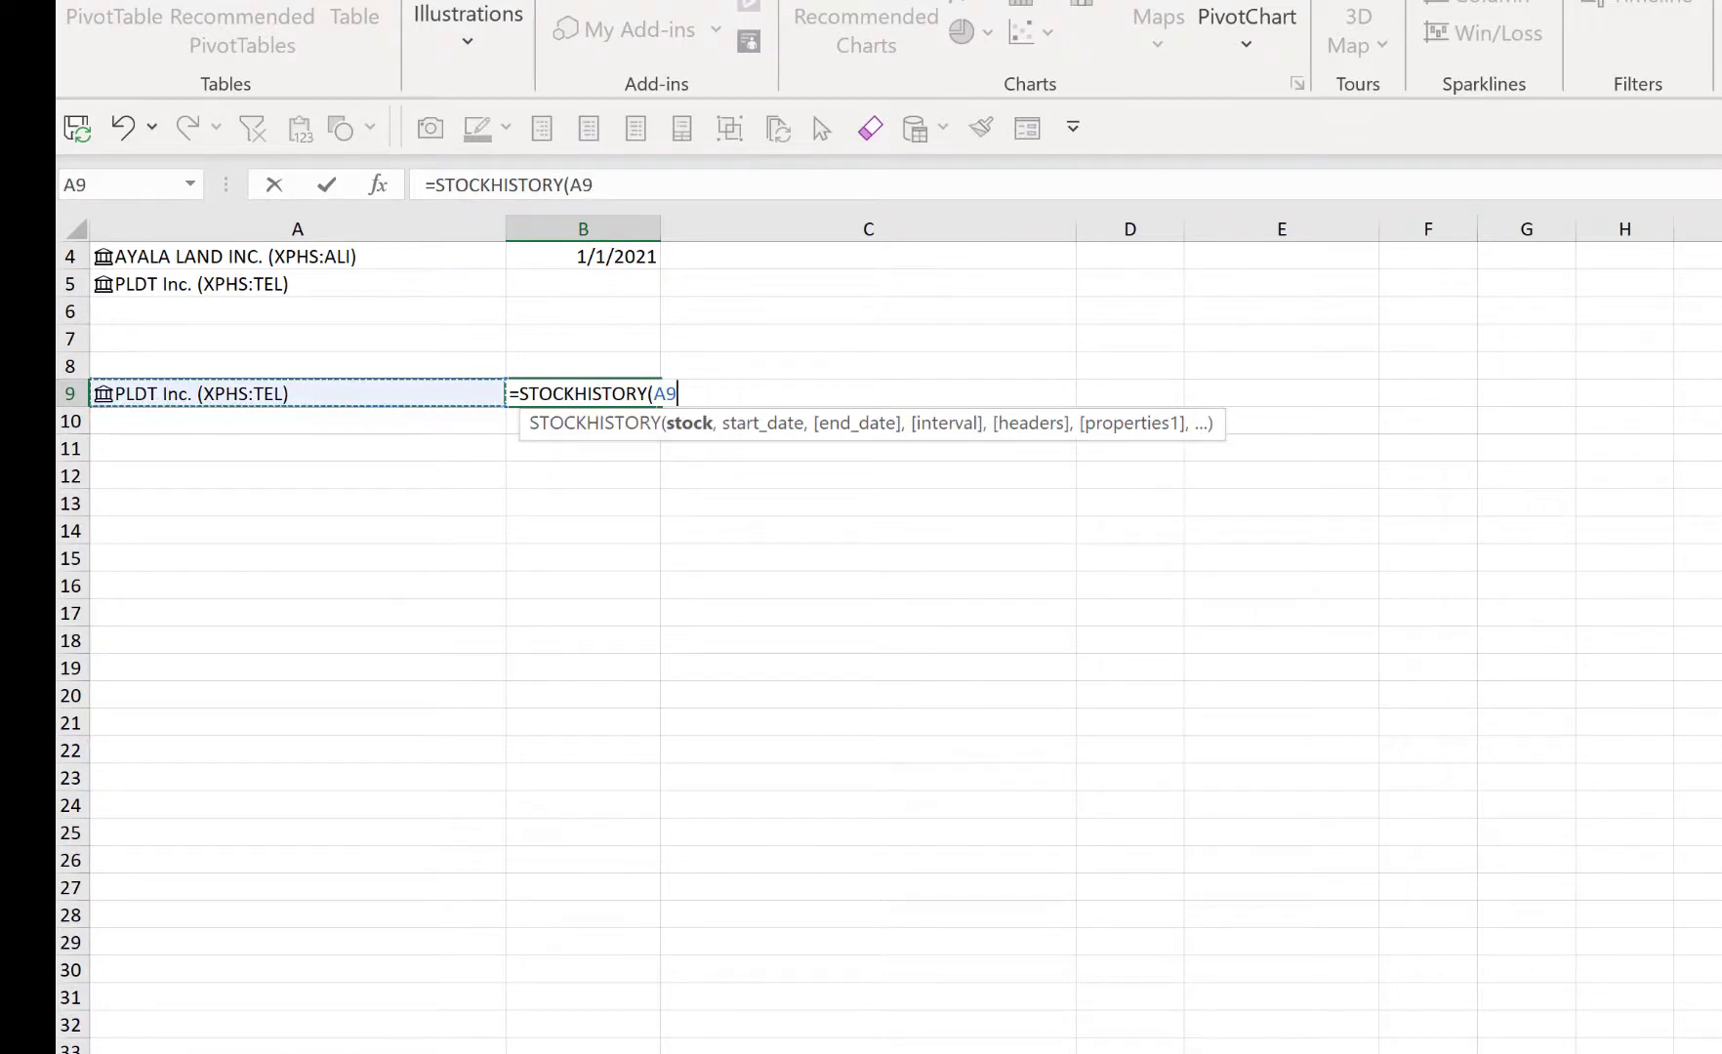
text(,)
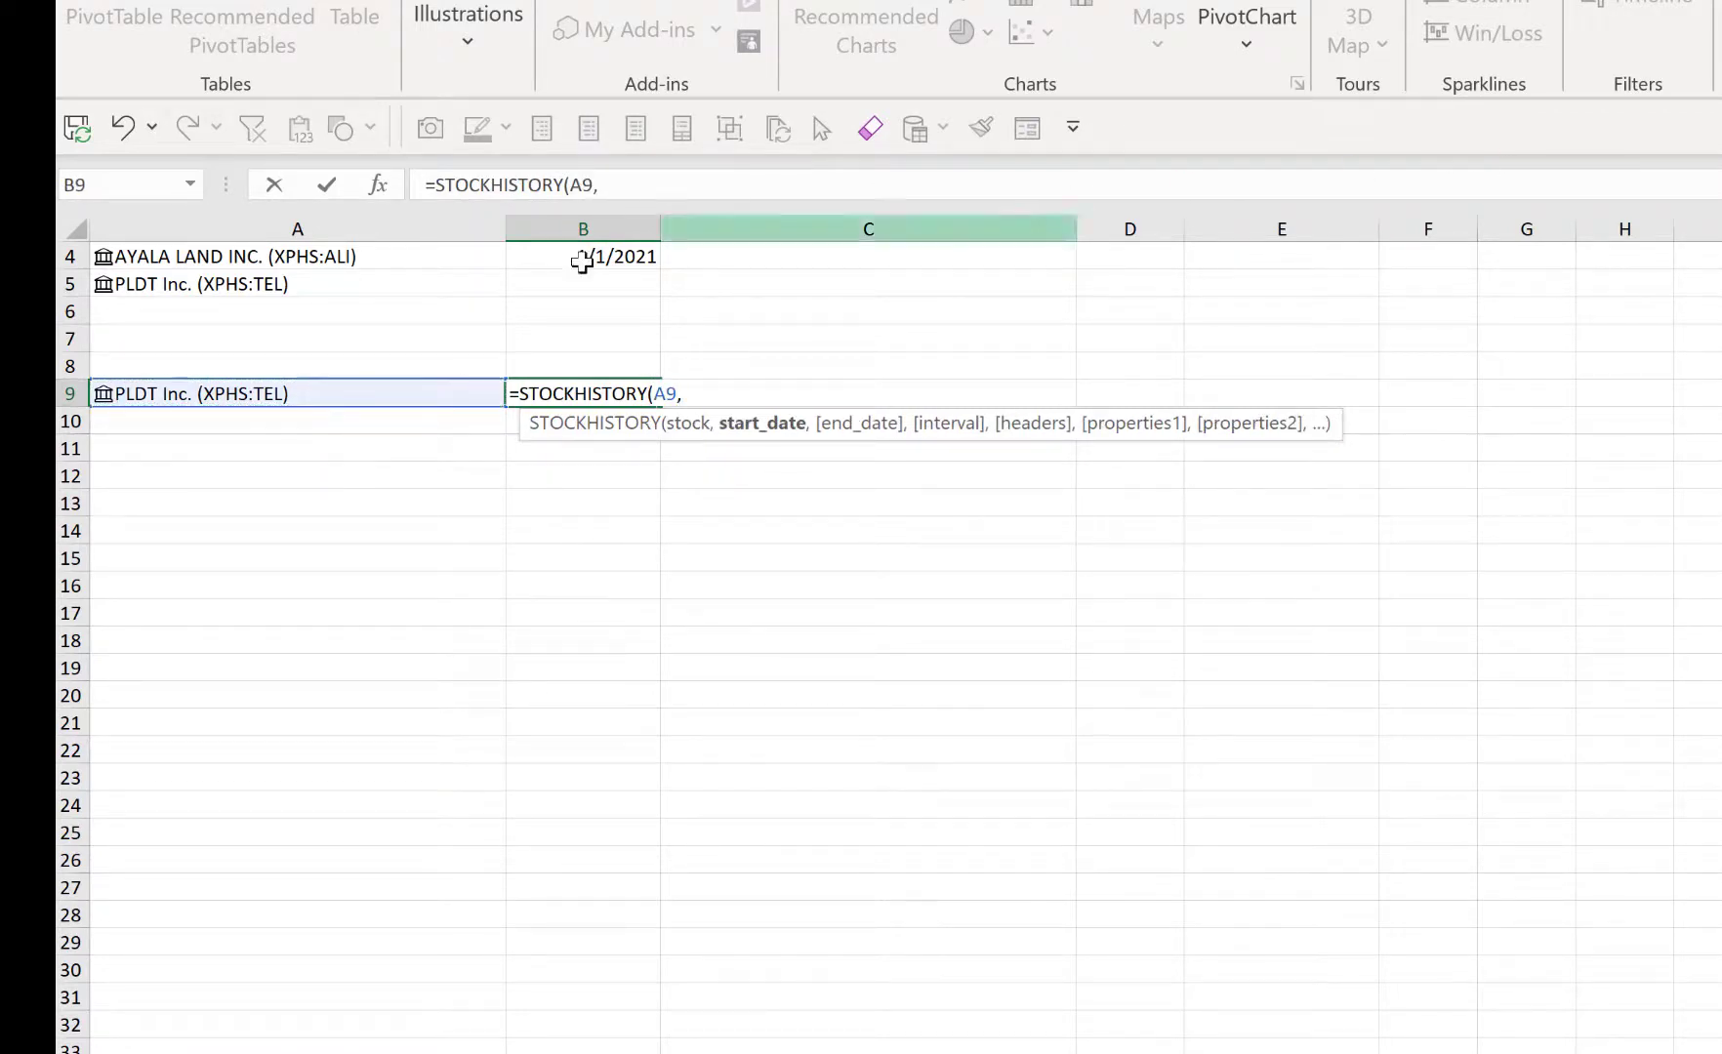
click(532, 261)
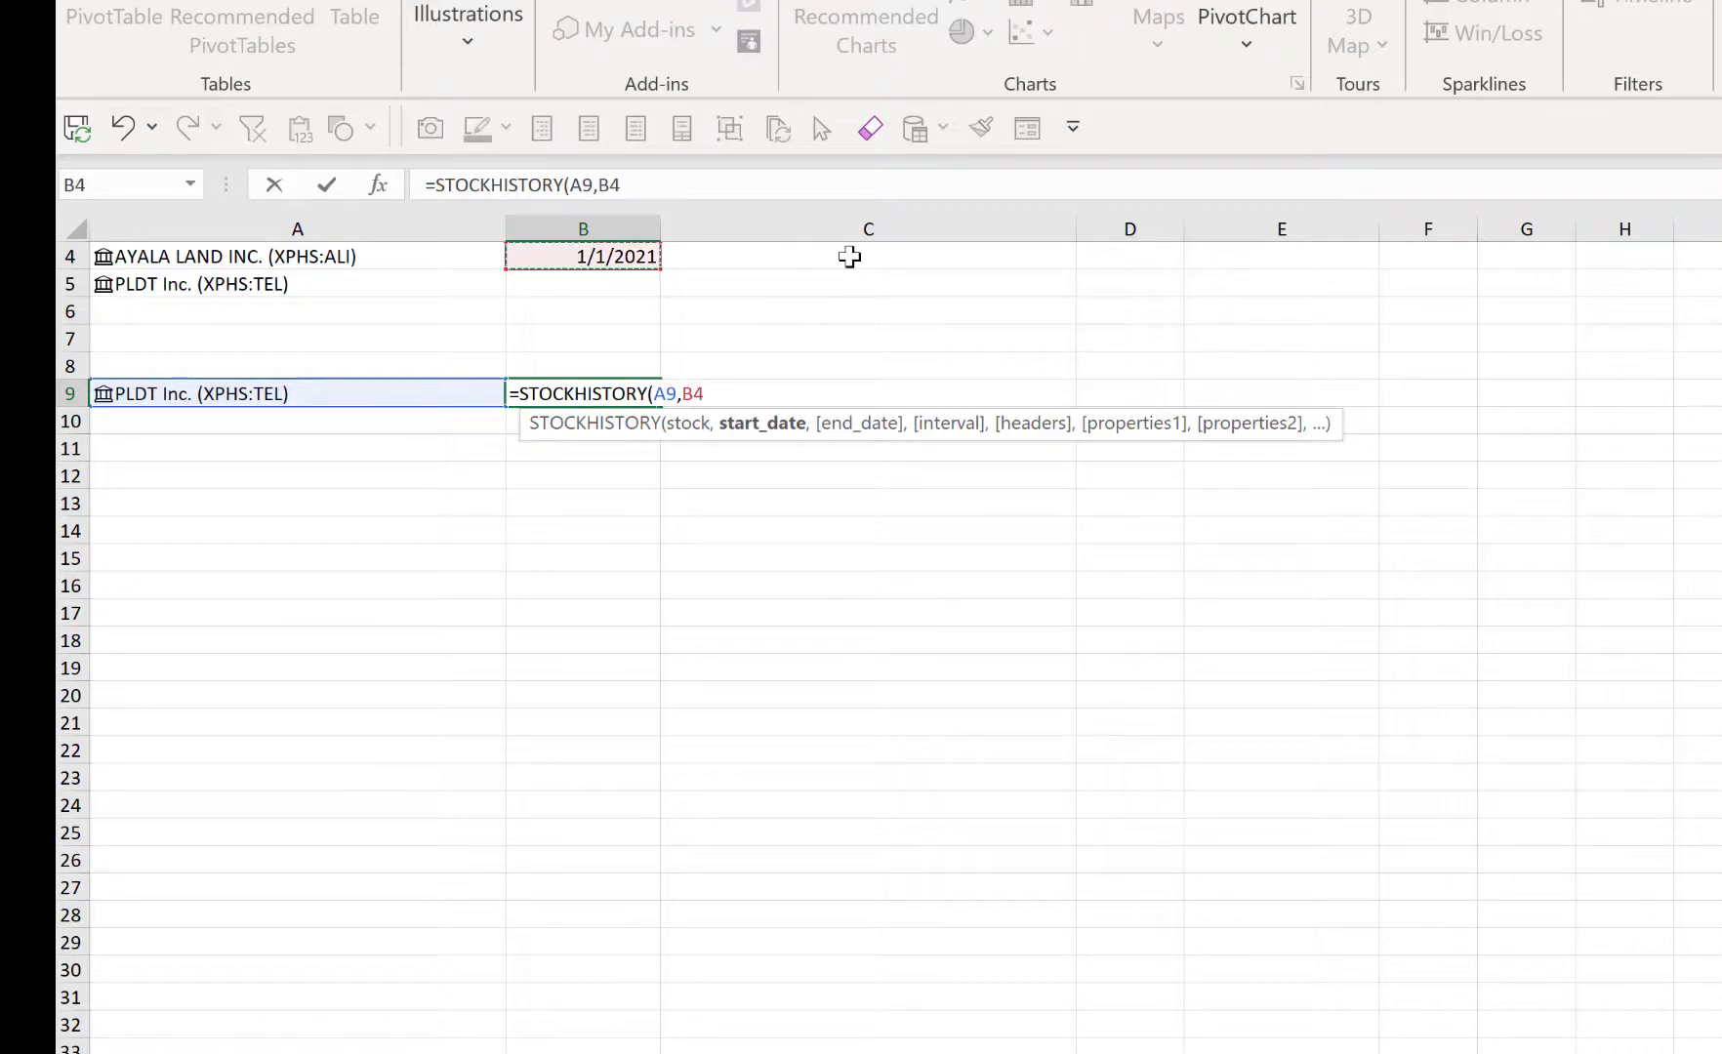
text(,)
text(TODAY)
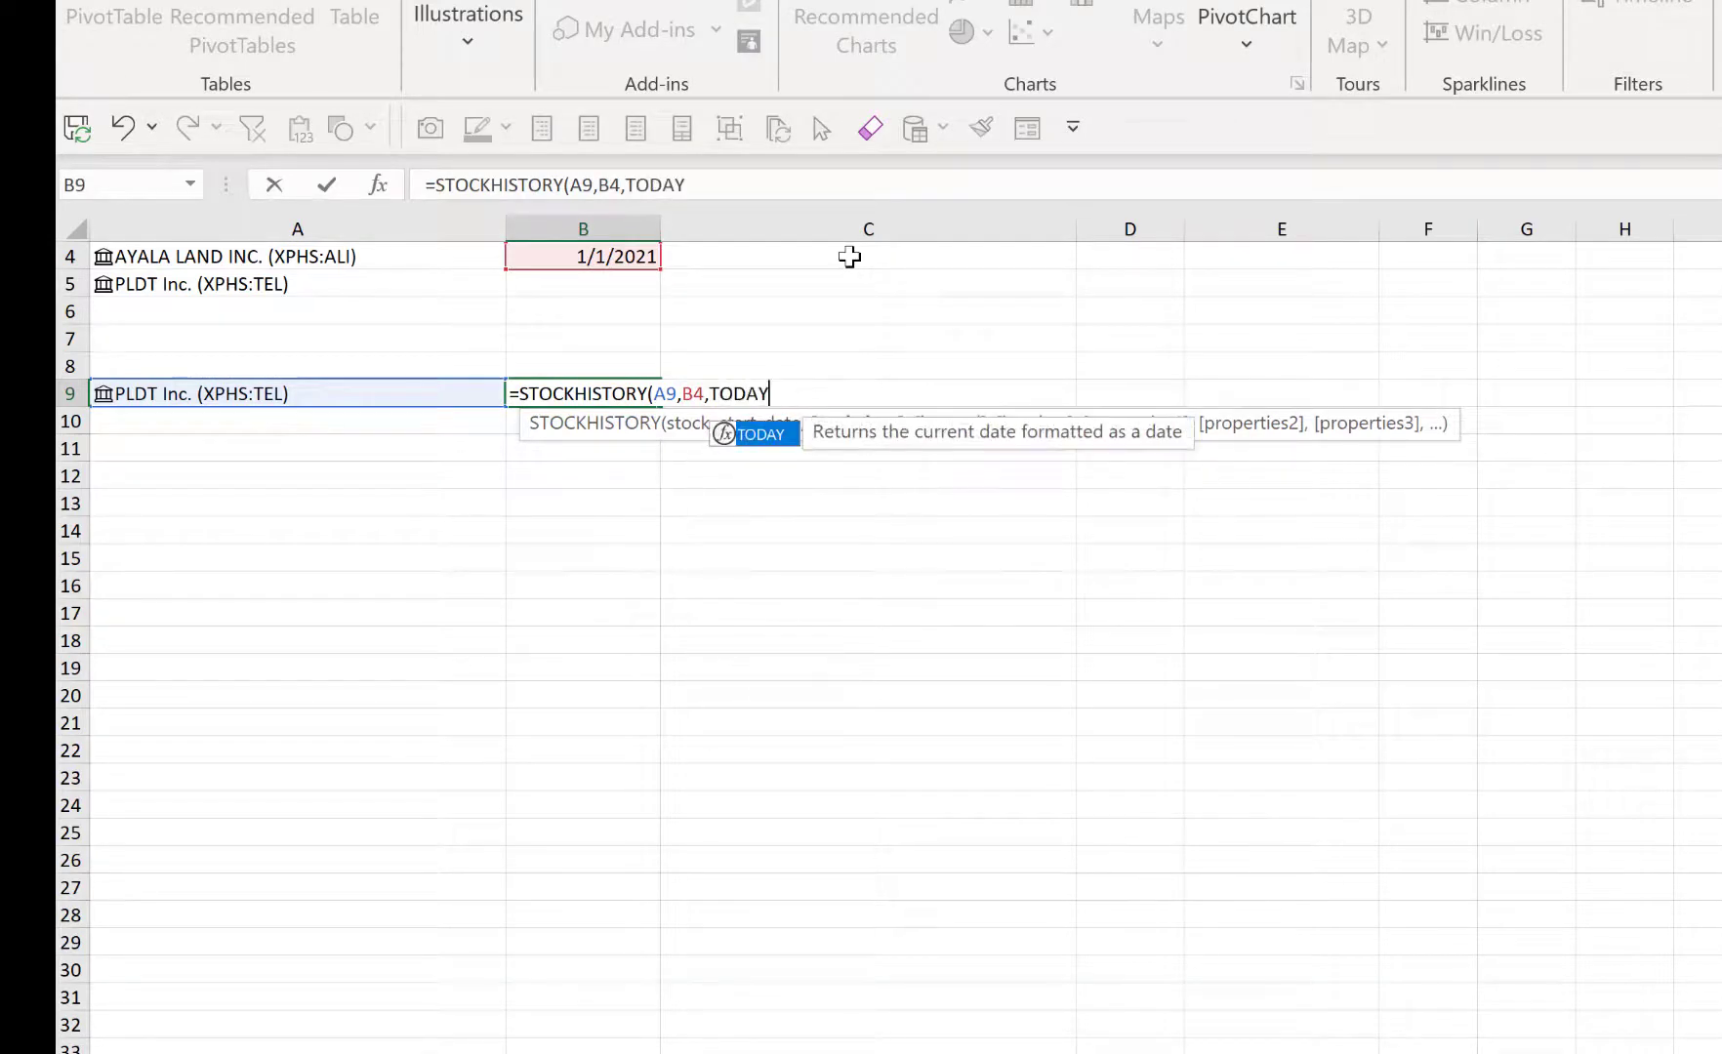
text((),)
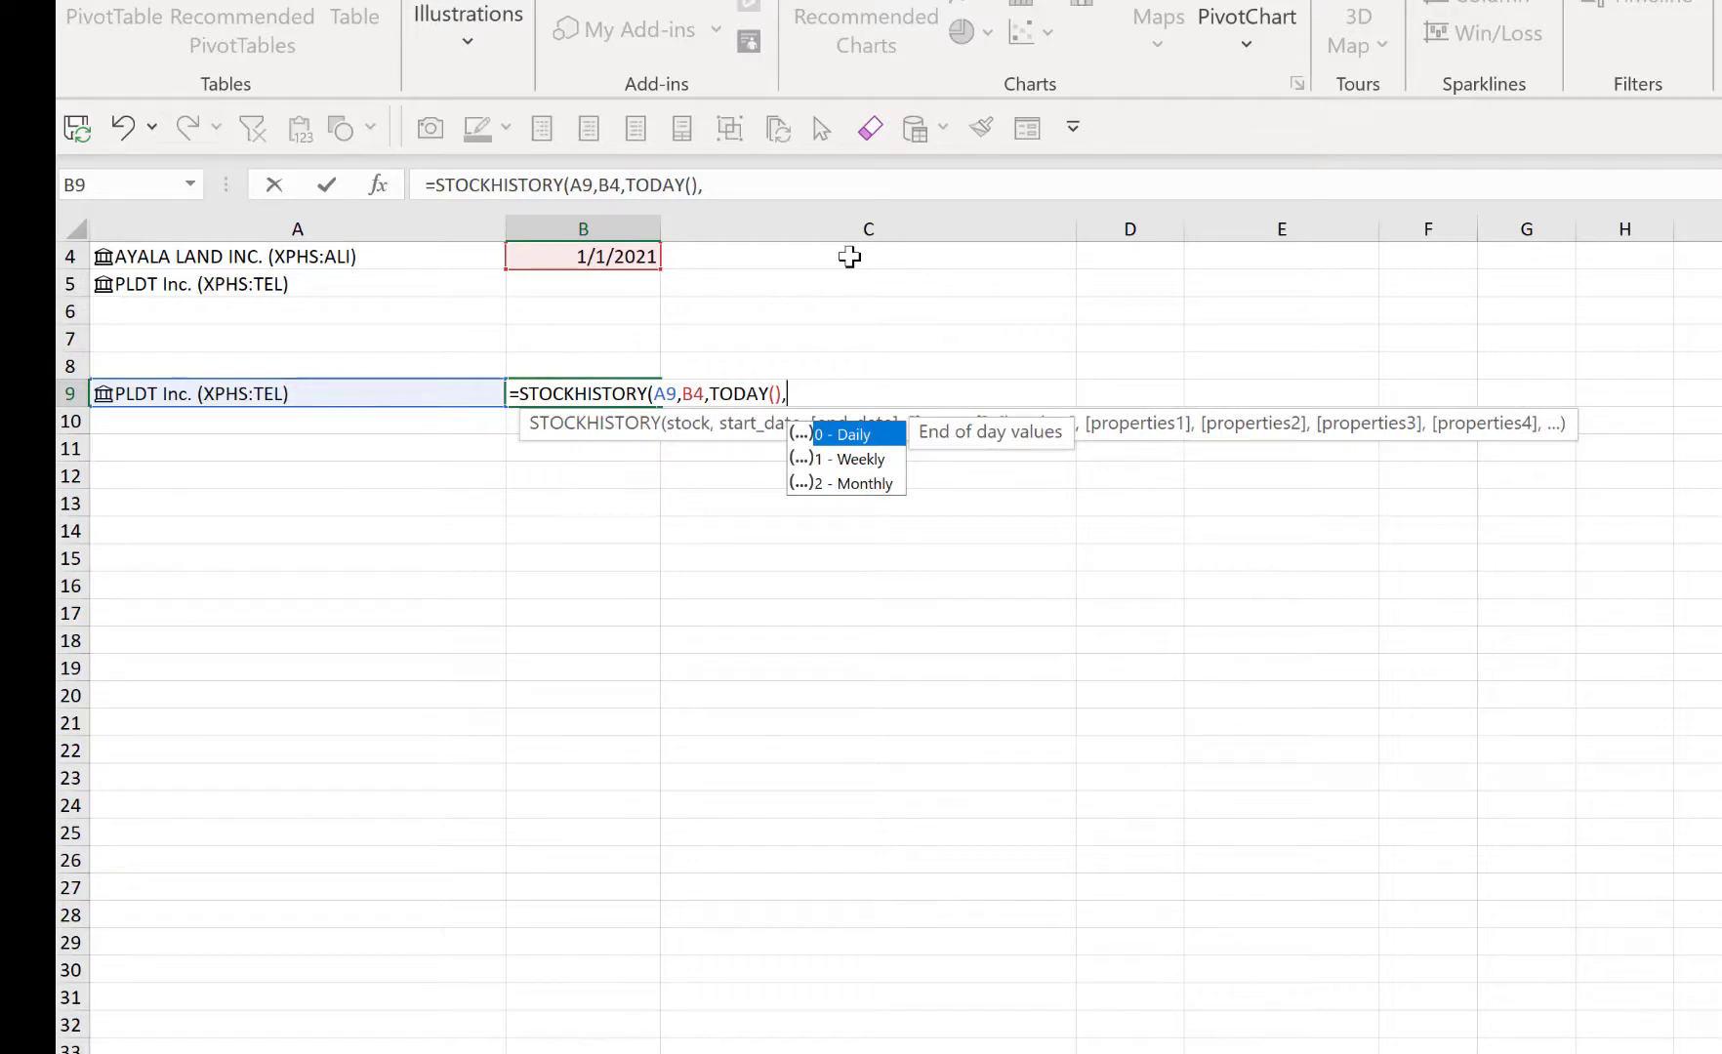
text(0)
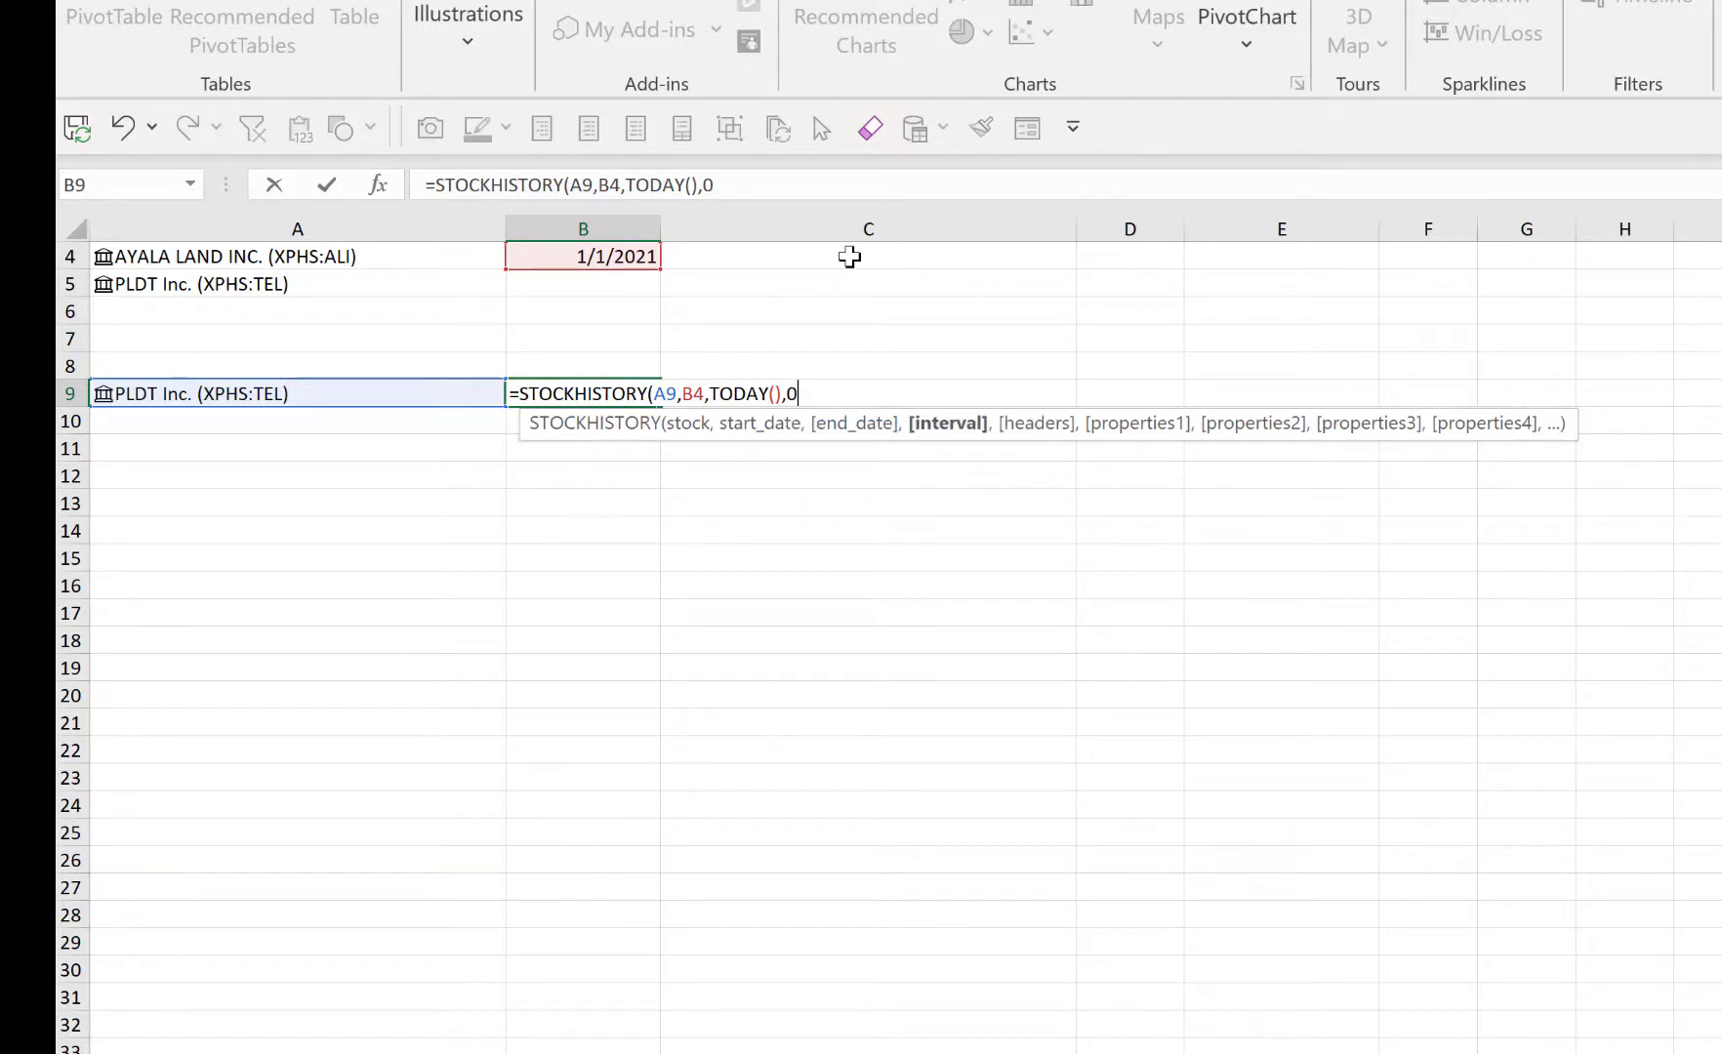
text(,)
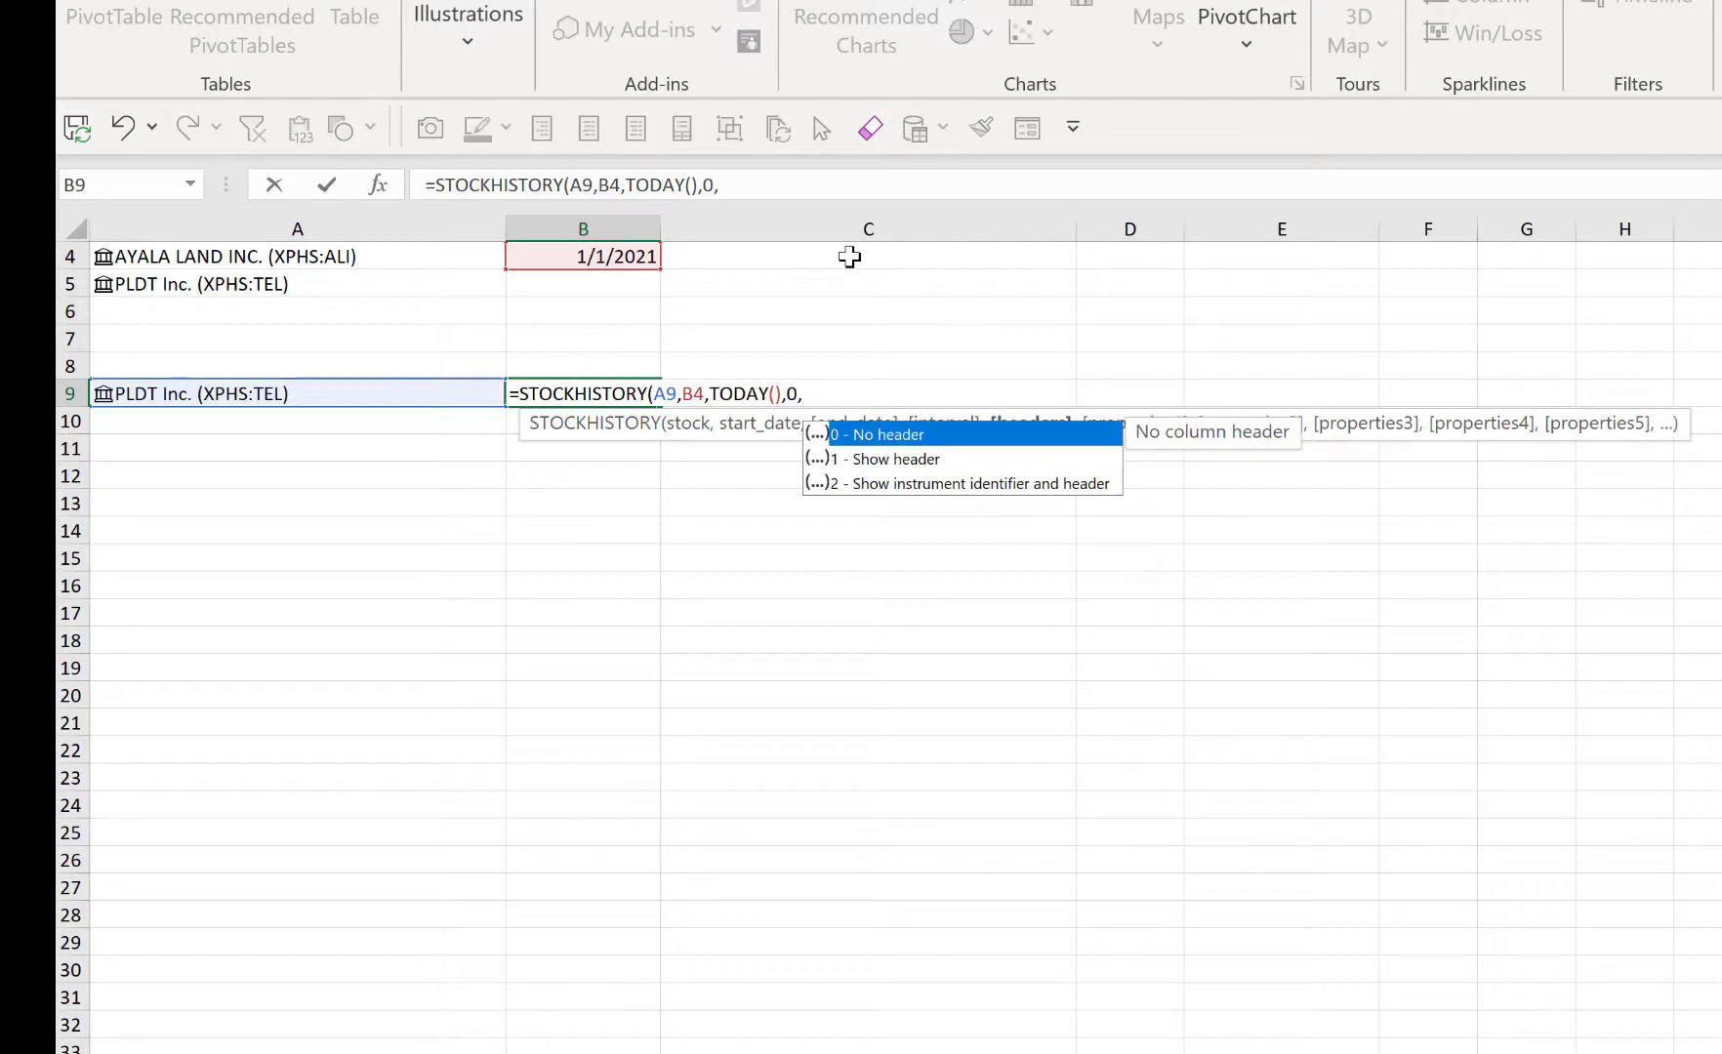
key(Down)
key(Tab)
text(,)
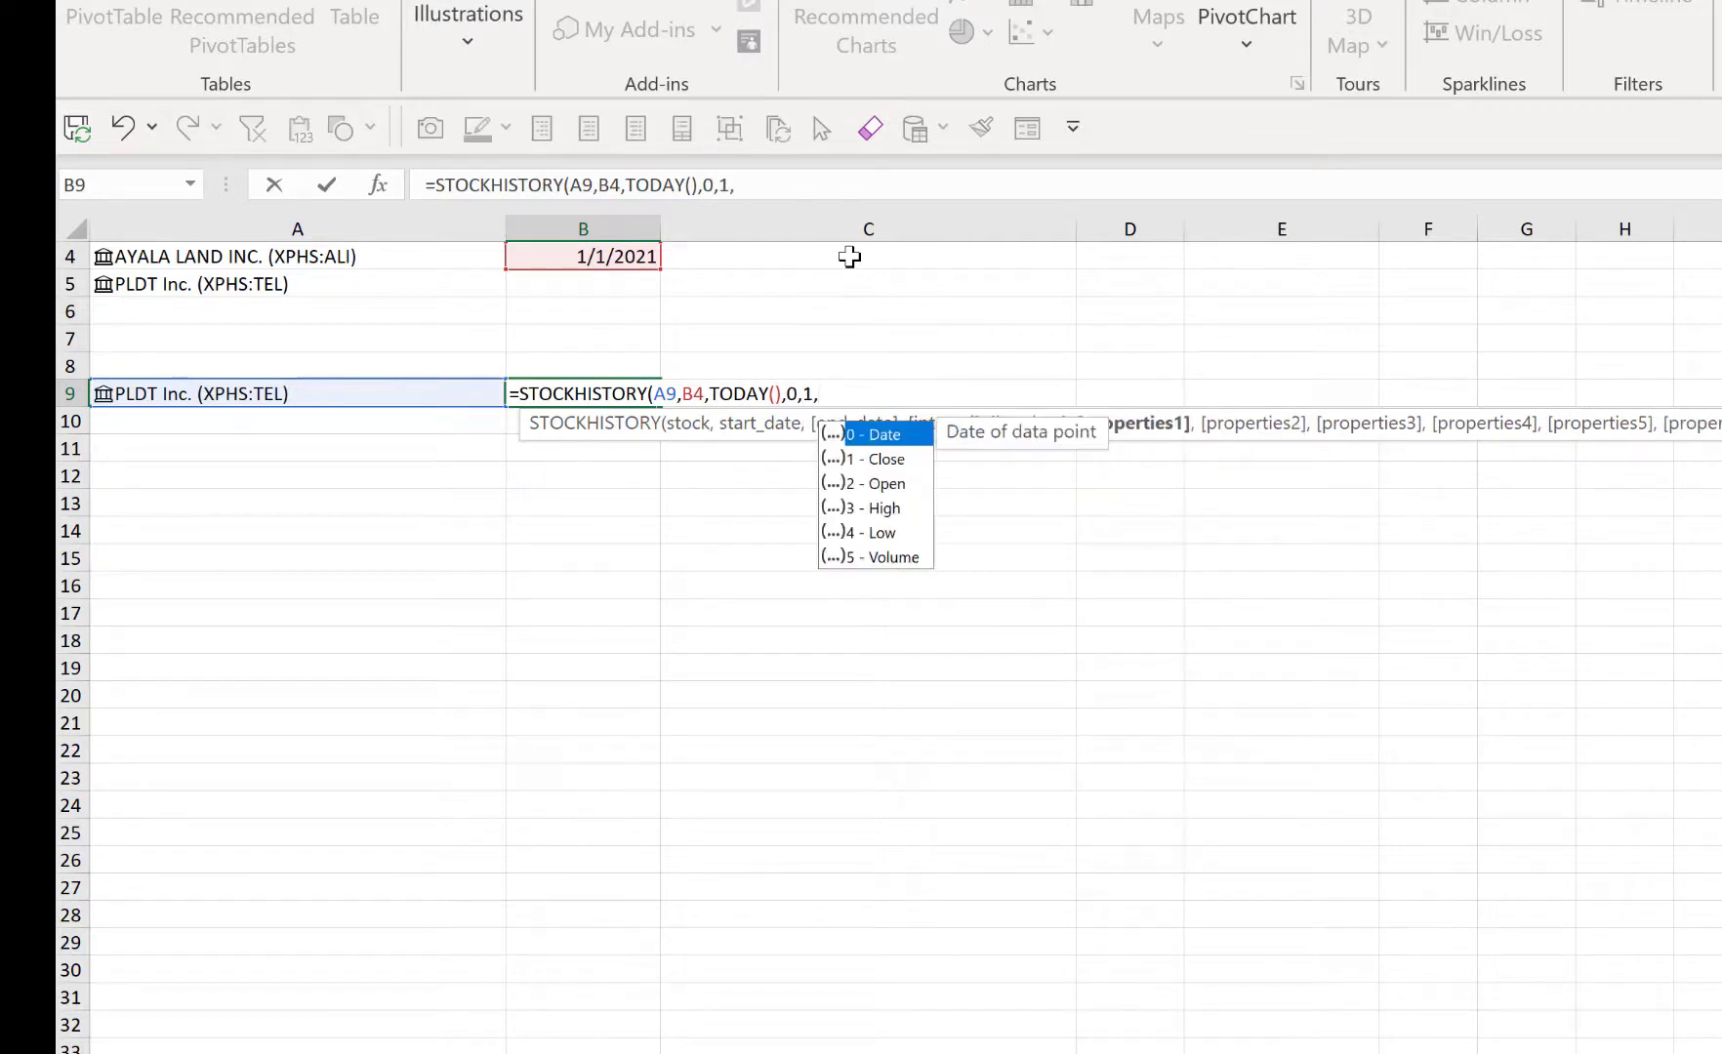
- Add properties Date, Open, High, Low, Close (0,2,3,4,1) and enter the formula
key(Tab)
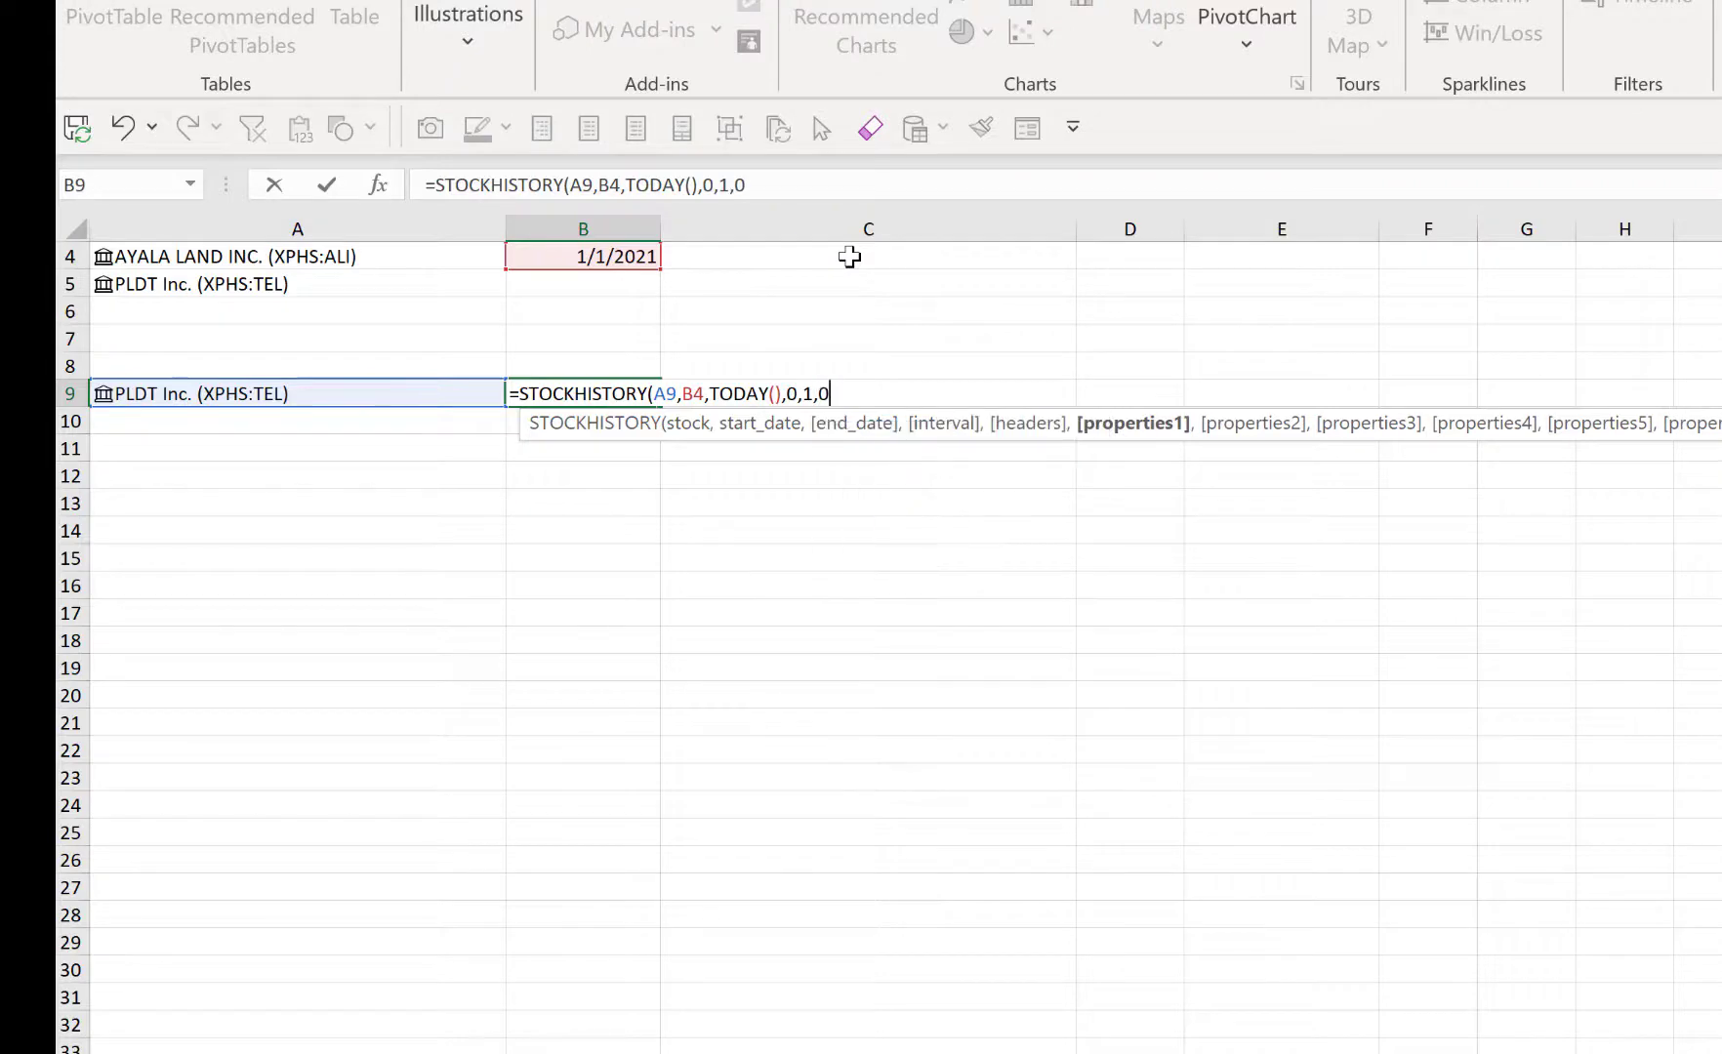
text(,)
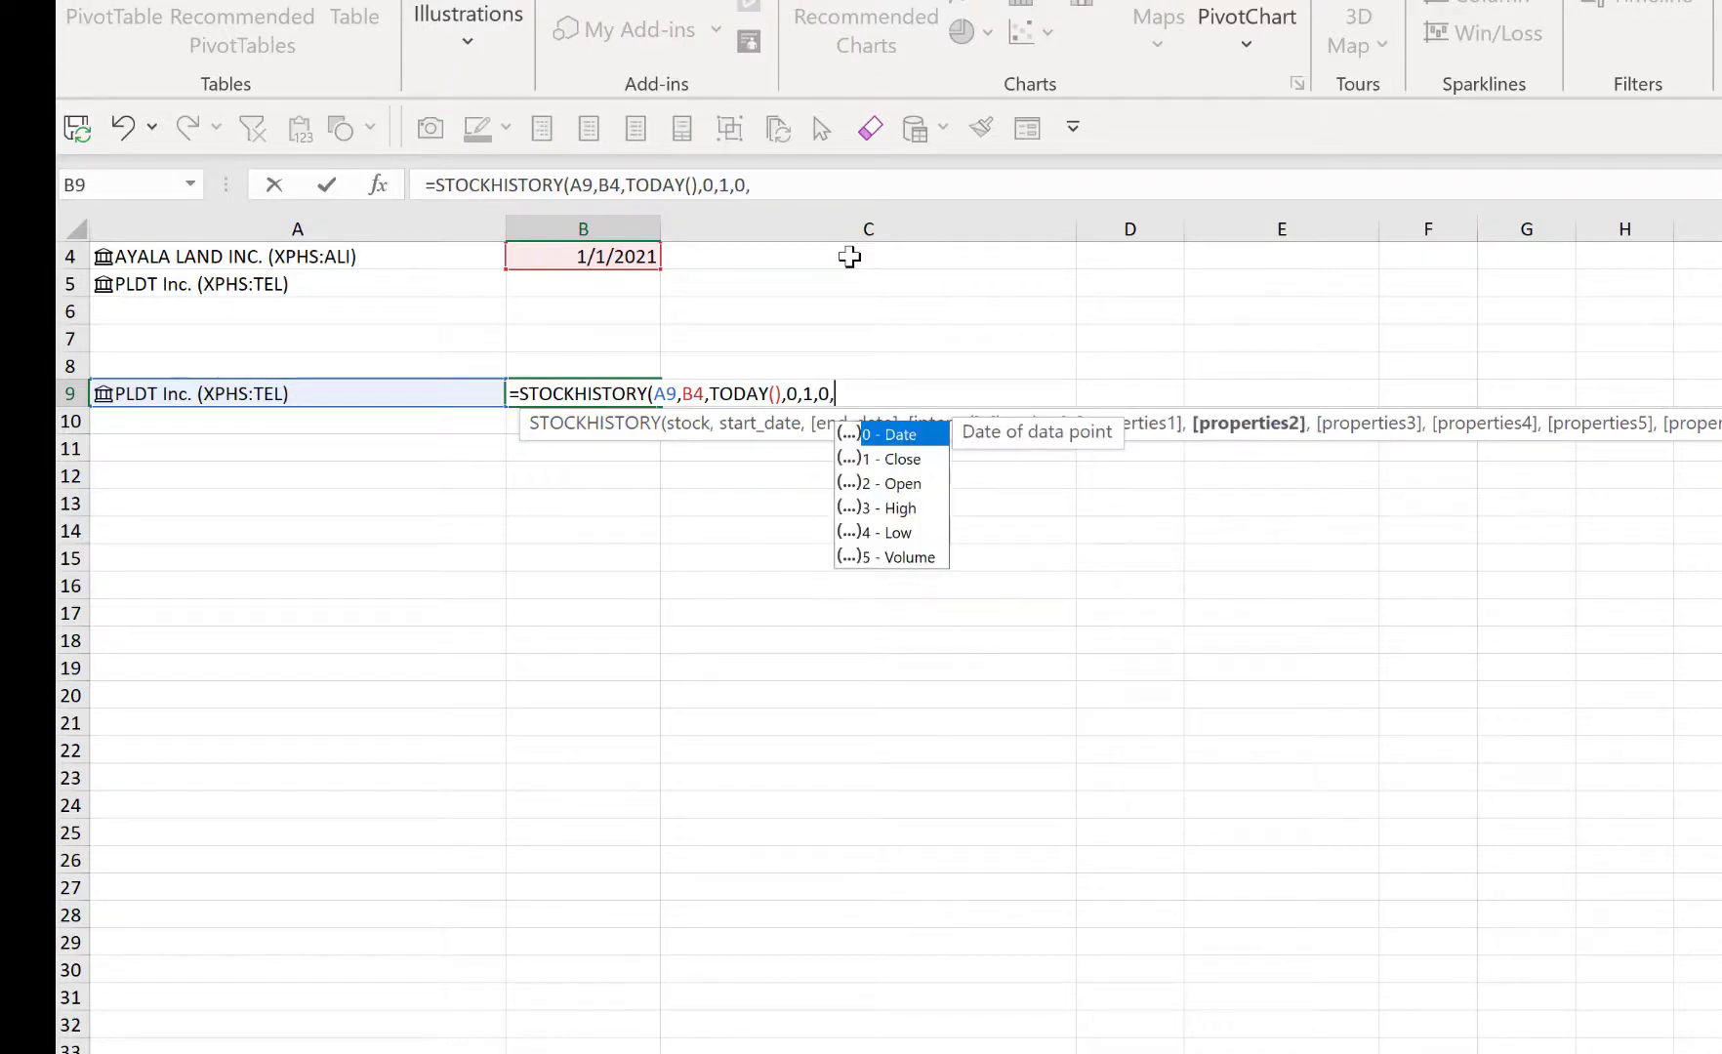
key(Down)
key(Down)
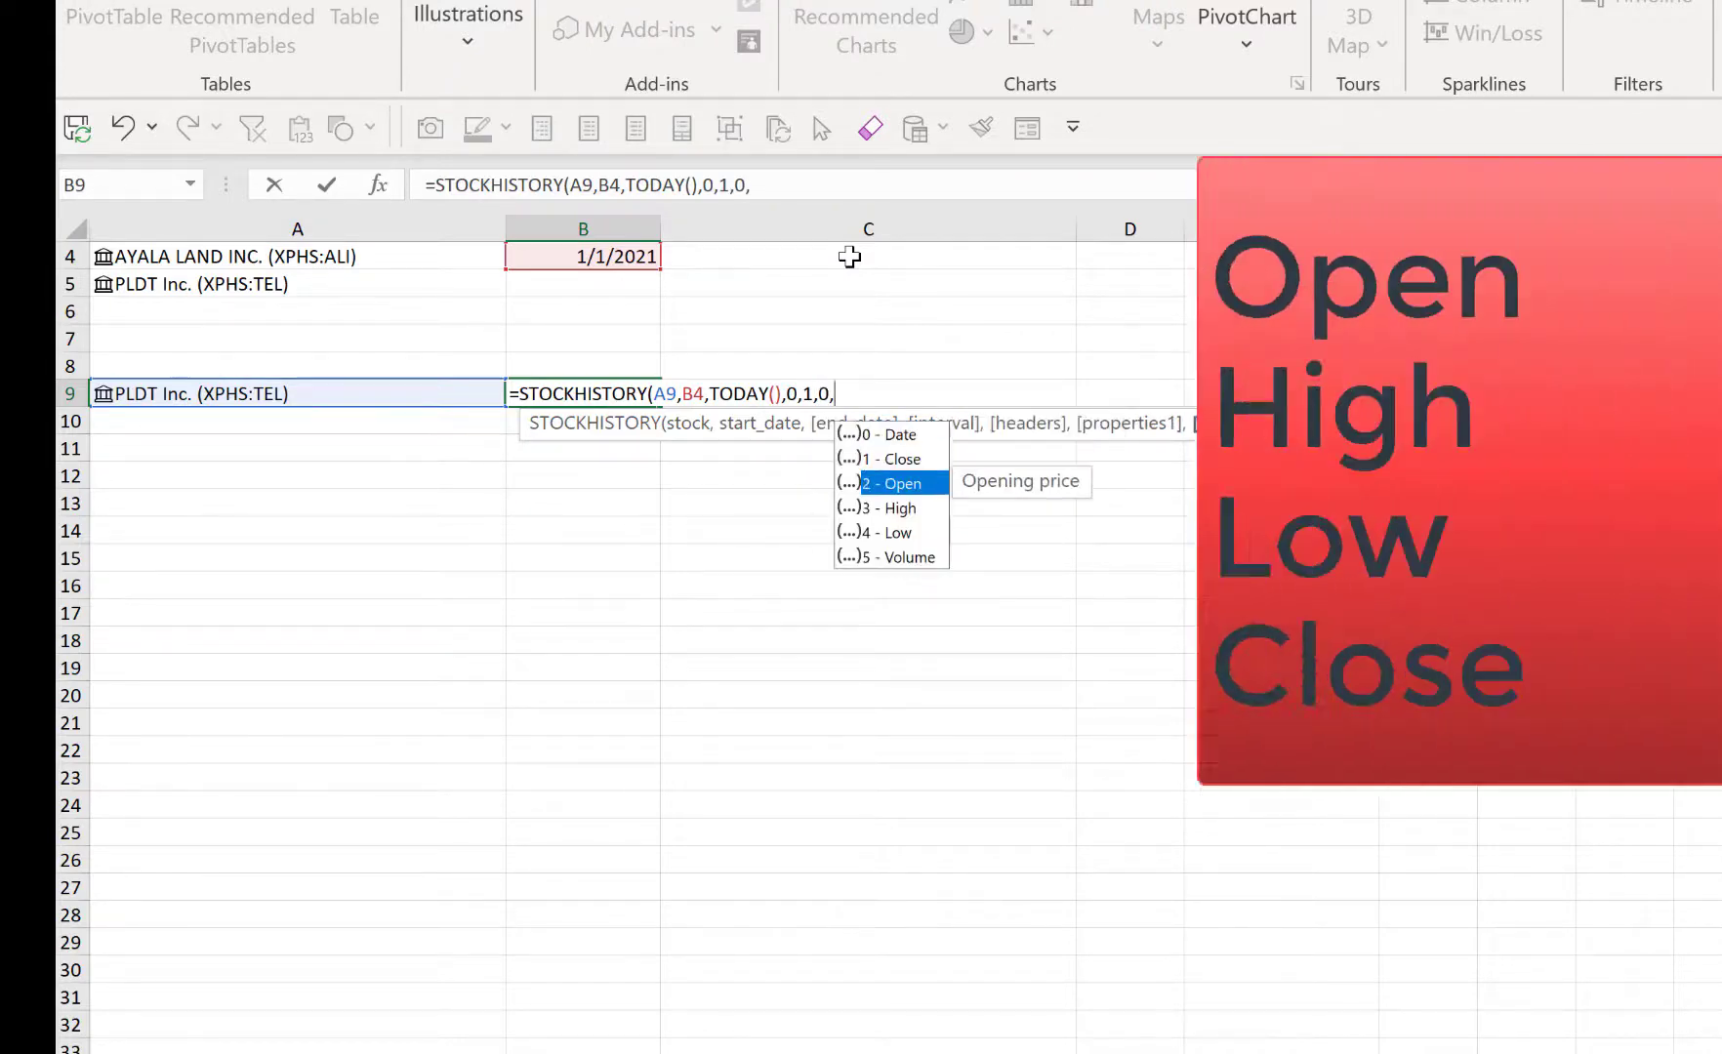
key(Tab)
text(,)
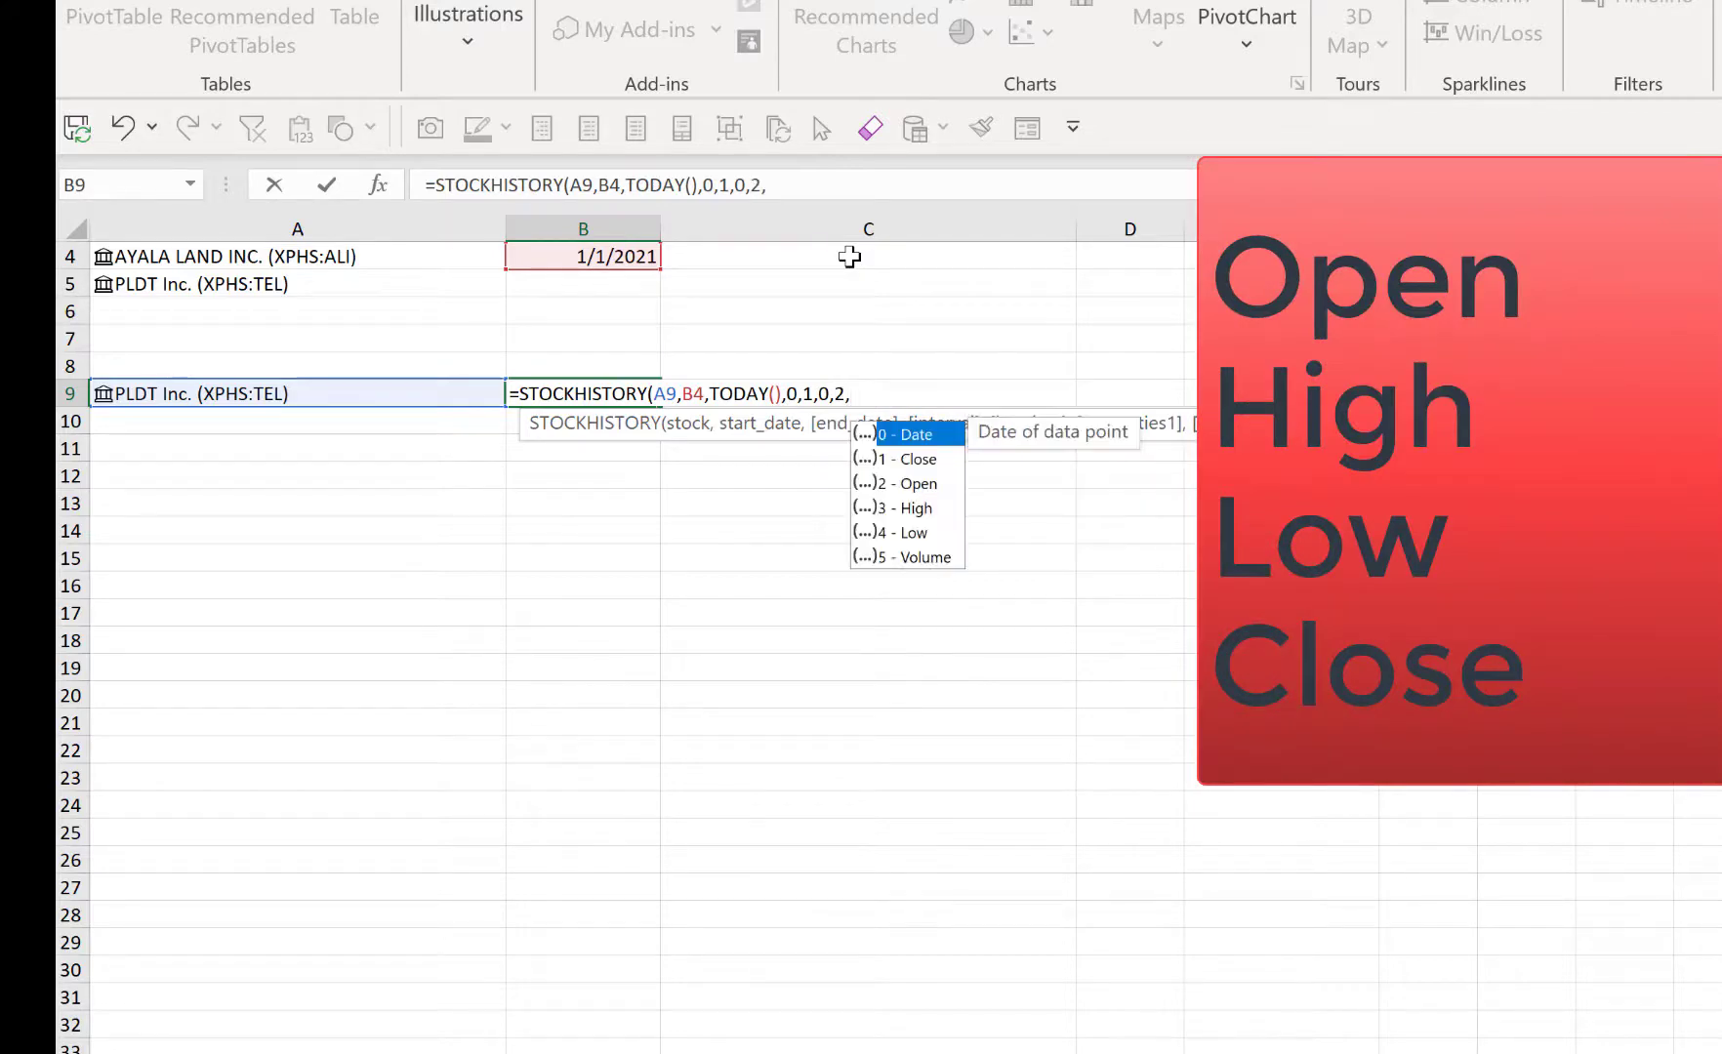
key(Down)
key(Down)
key(Down)
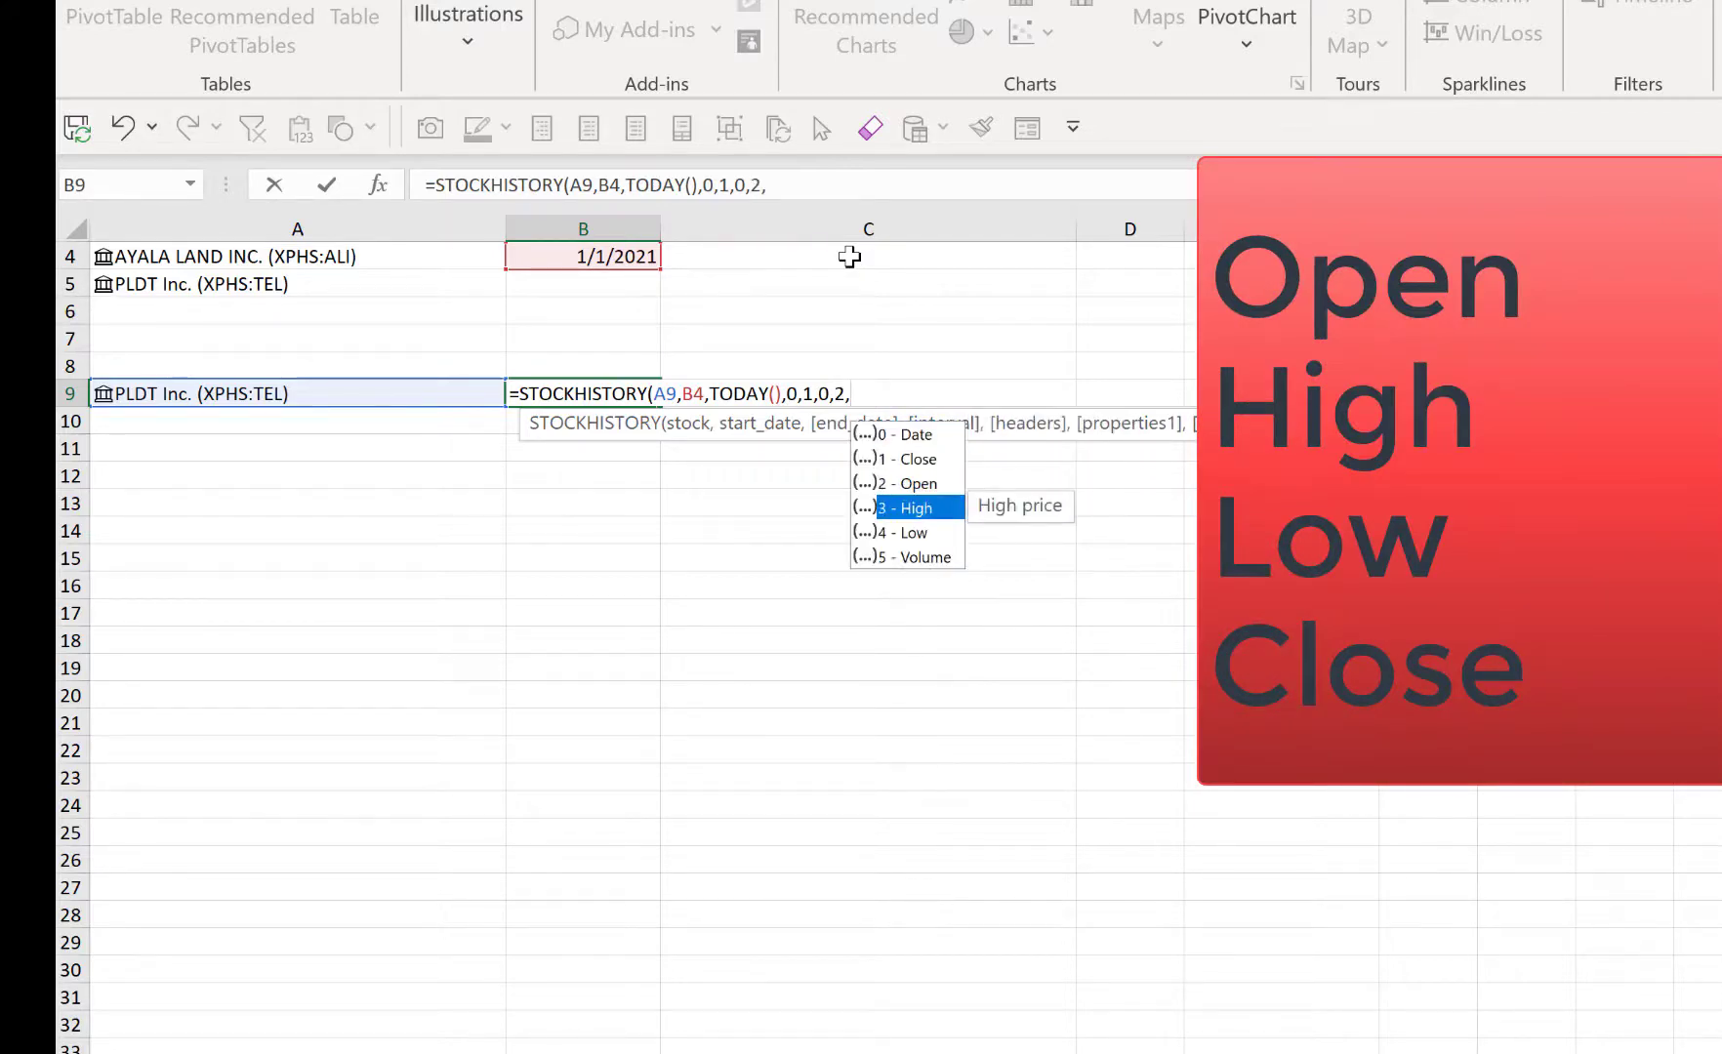
key(Tab)
text(,)
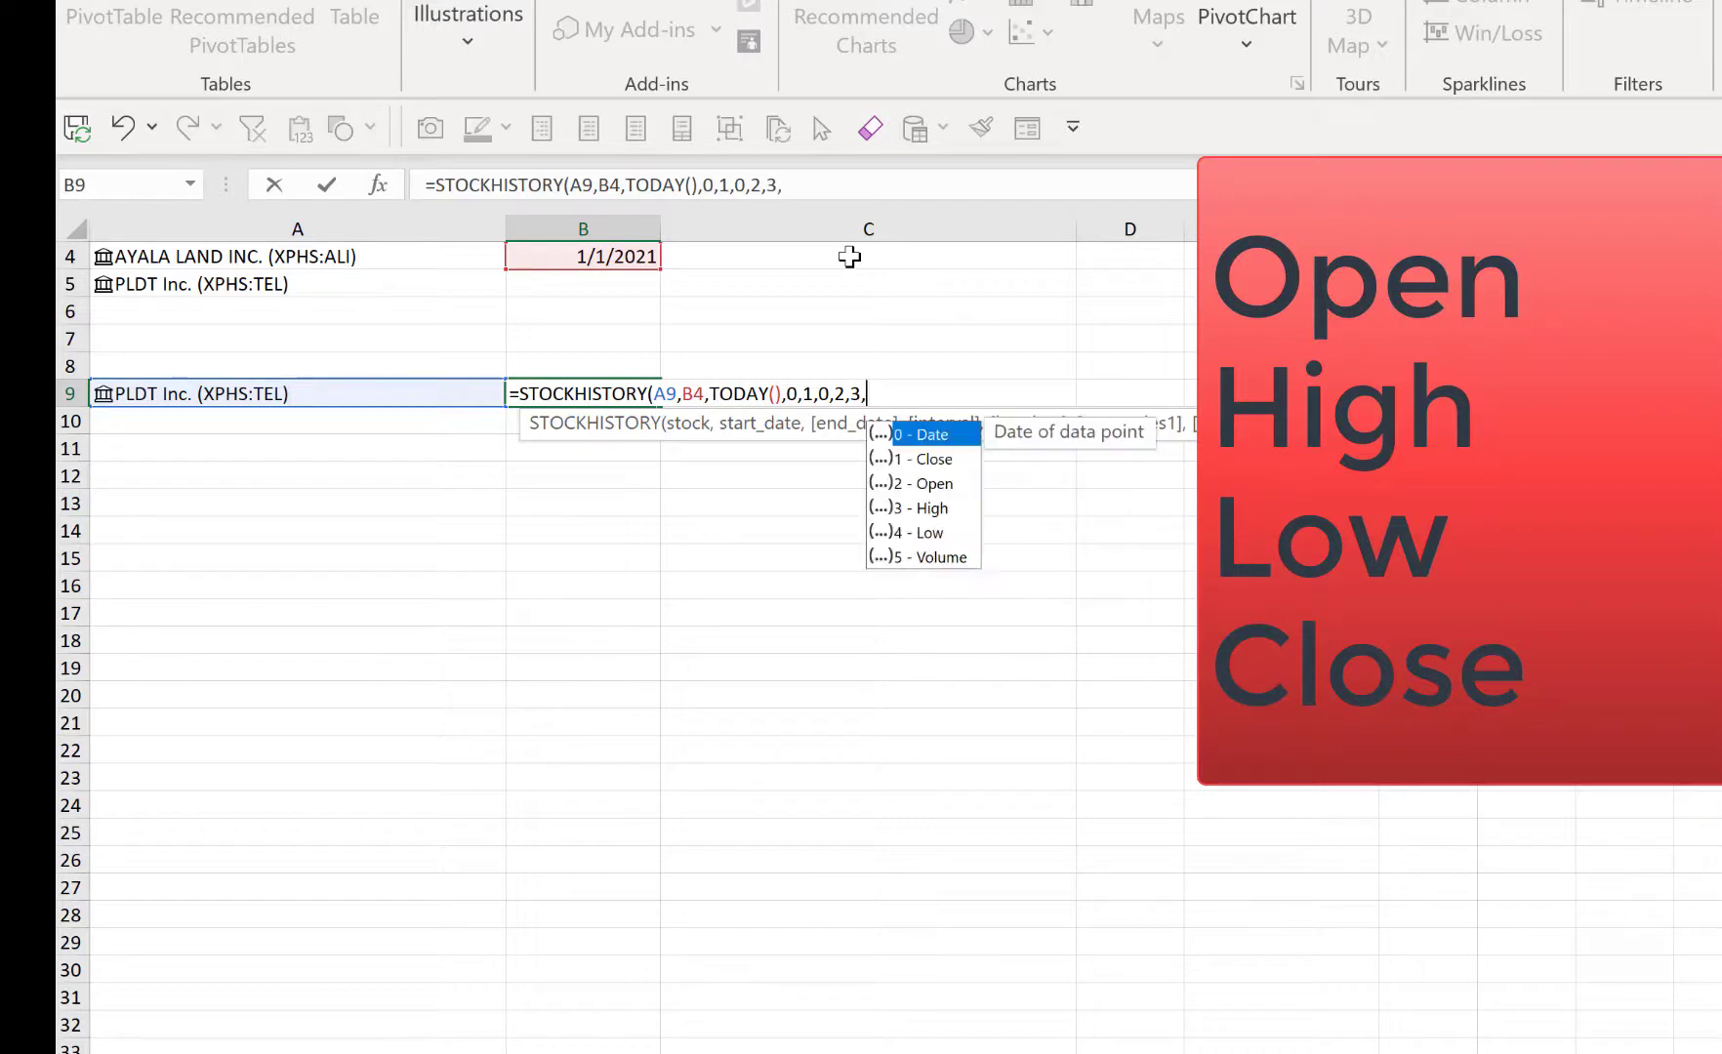
key(Down)
key(Down)
key(Down)
key(Down)
key(Tab)
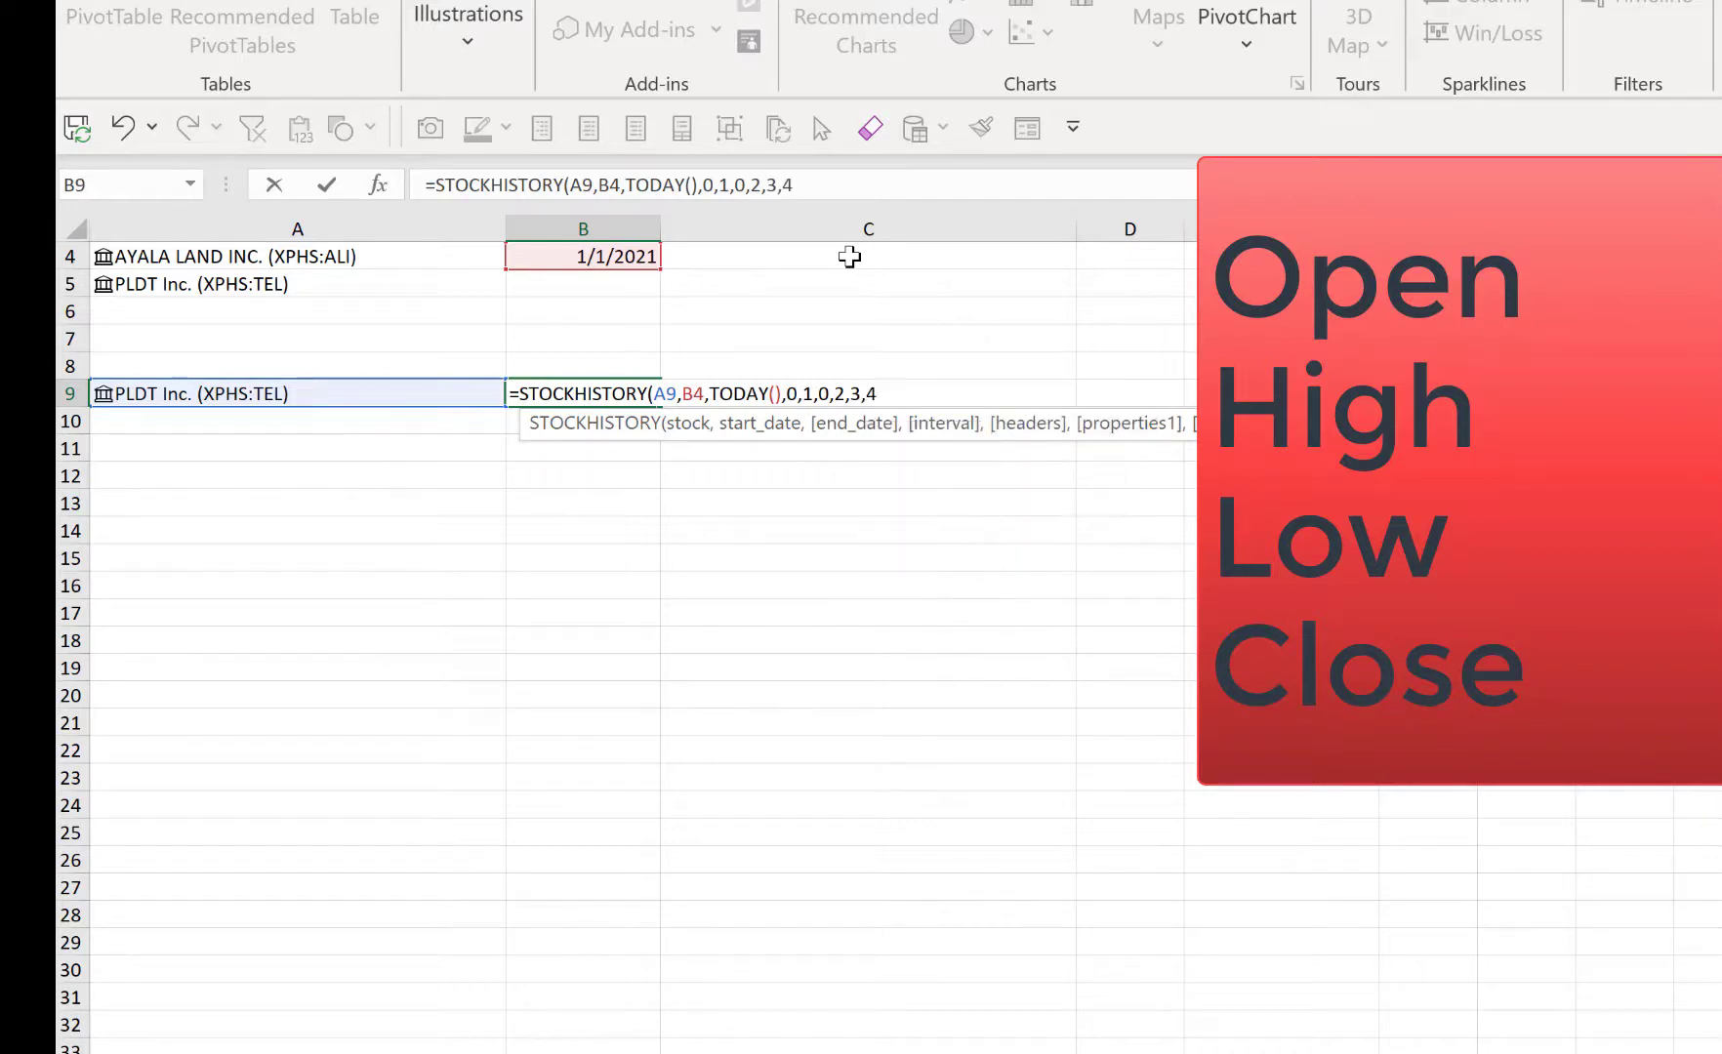
text(,)
key(Down)
key(Tab)
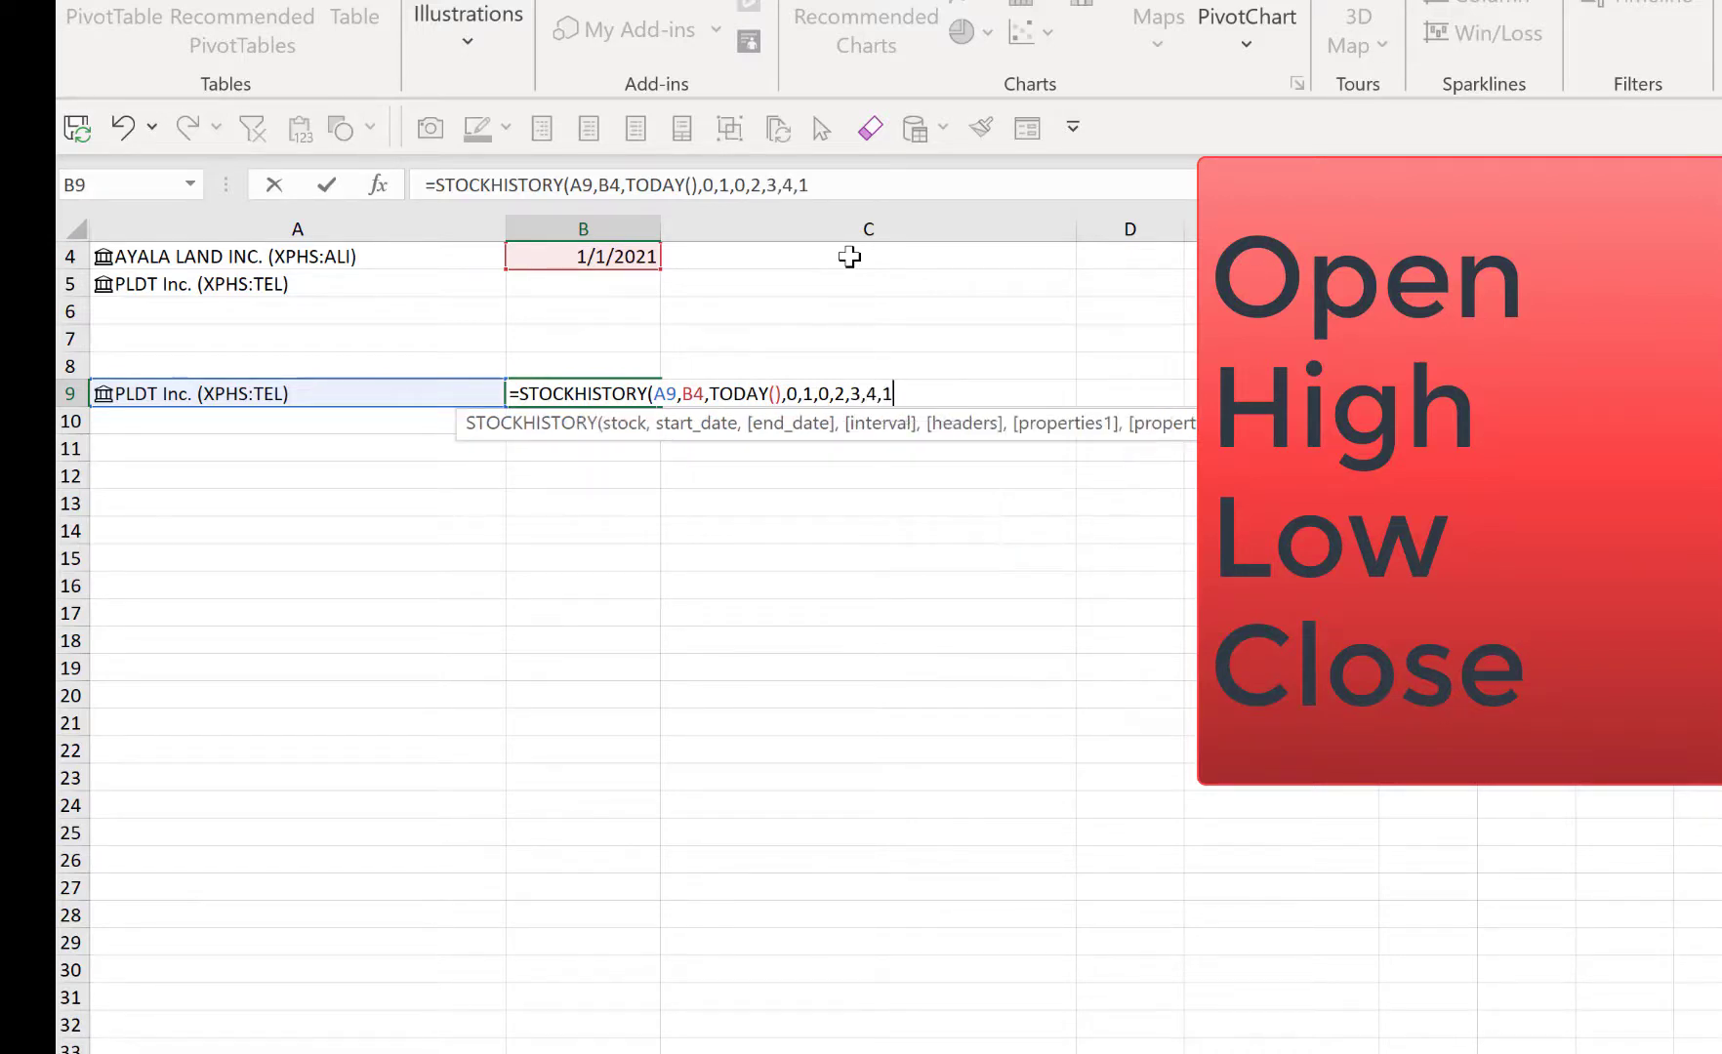
text())
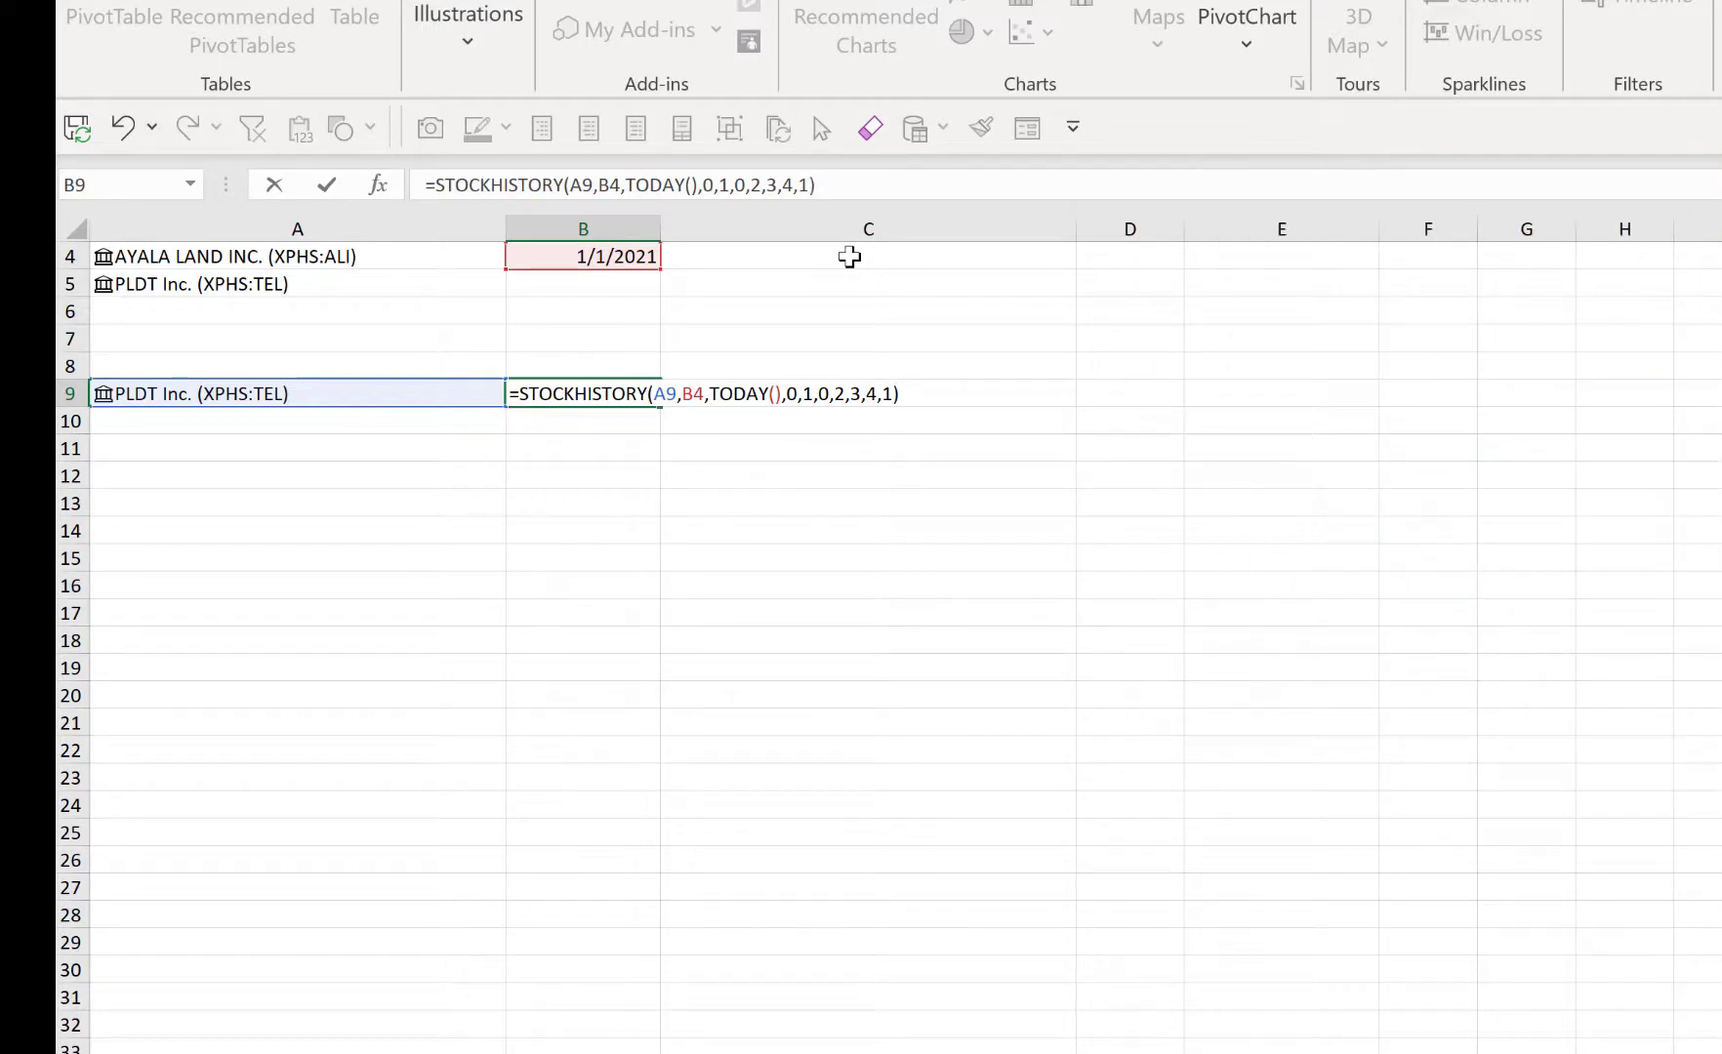
key(Return)
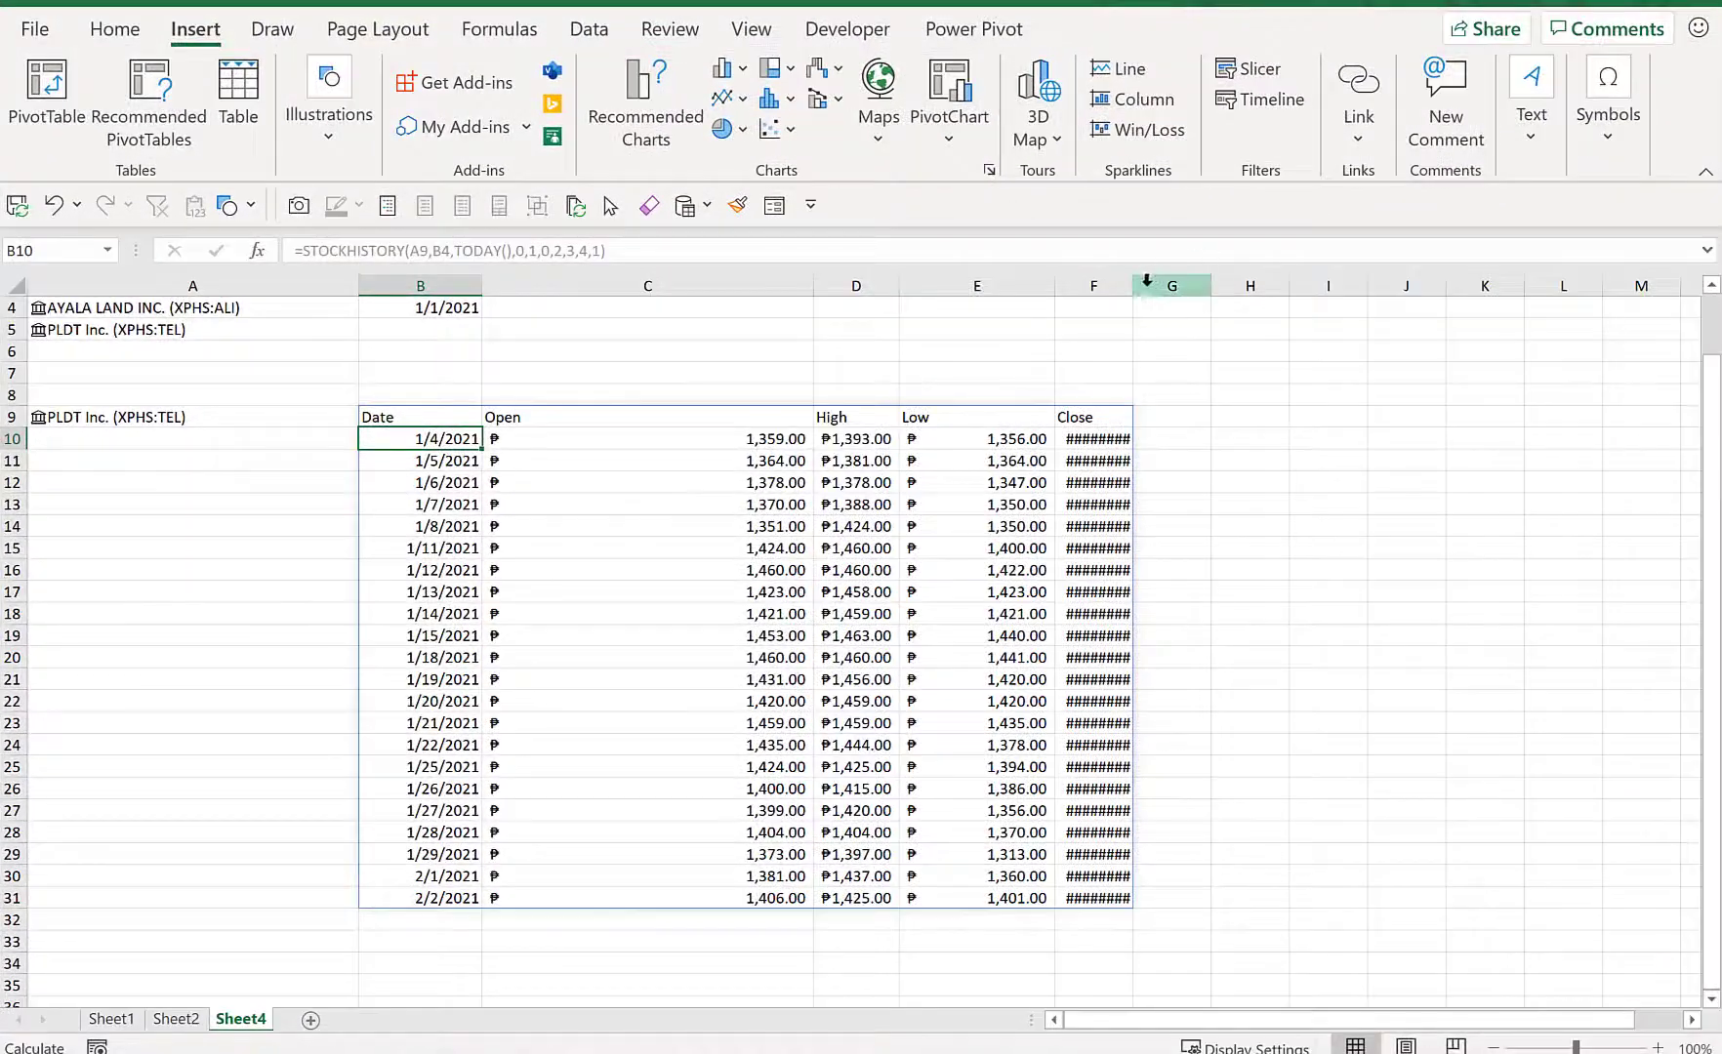
- AutoFit columns C through F so every Close price displays, then select the price table
drag(1123, 285, 648, 285)
double_click(1133, 285)
click(1034, 394)
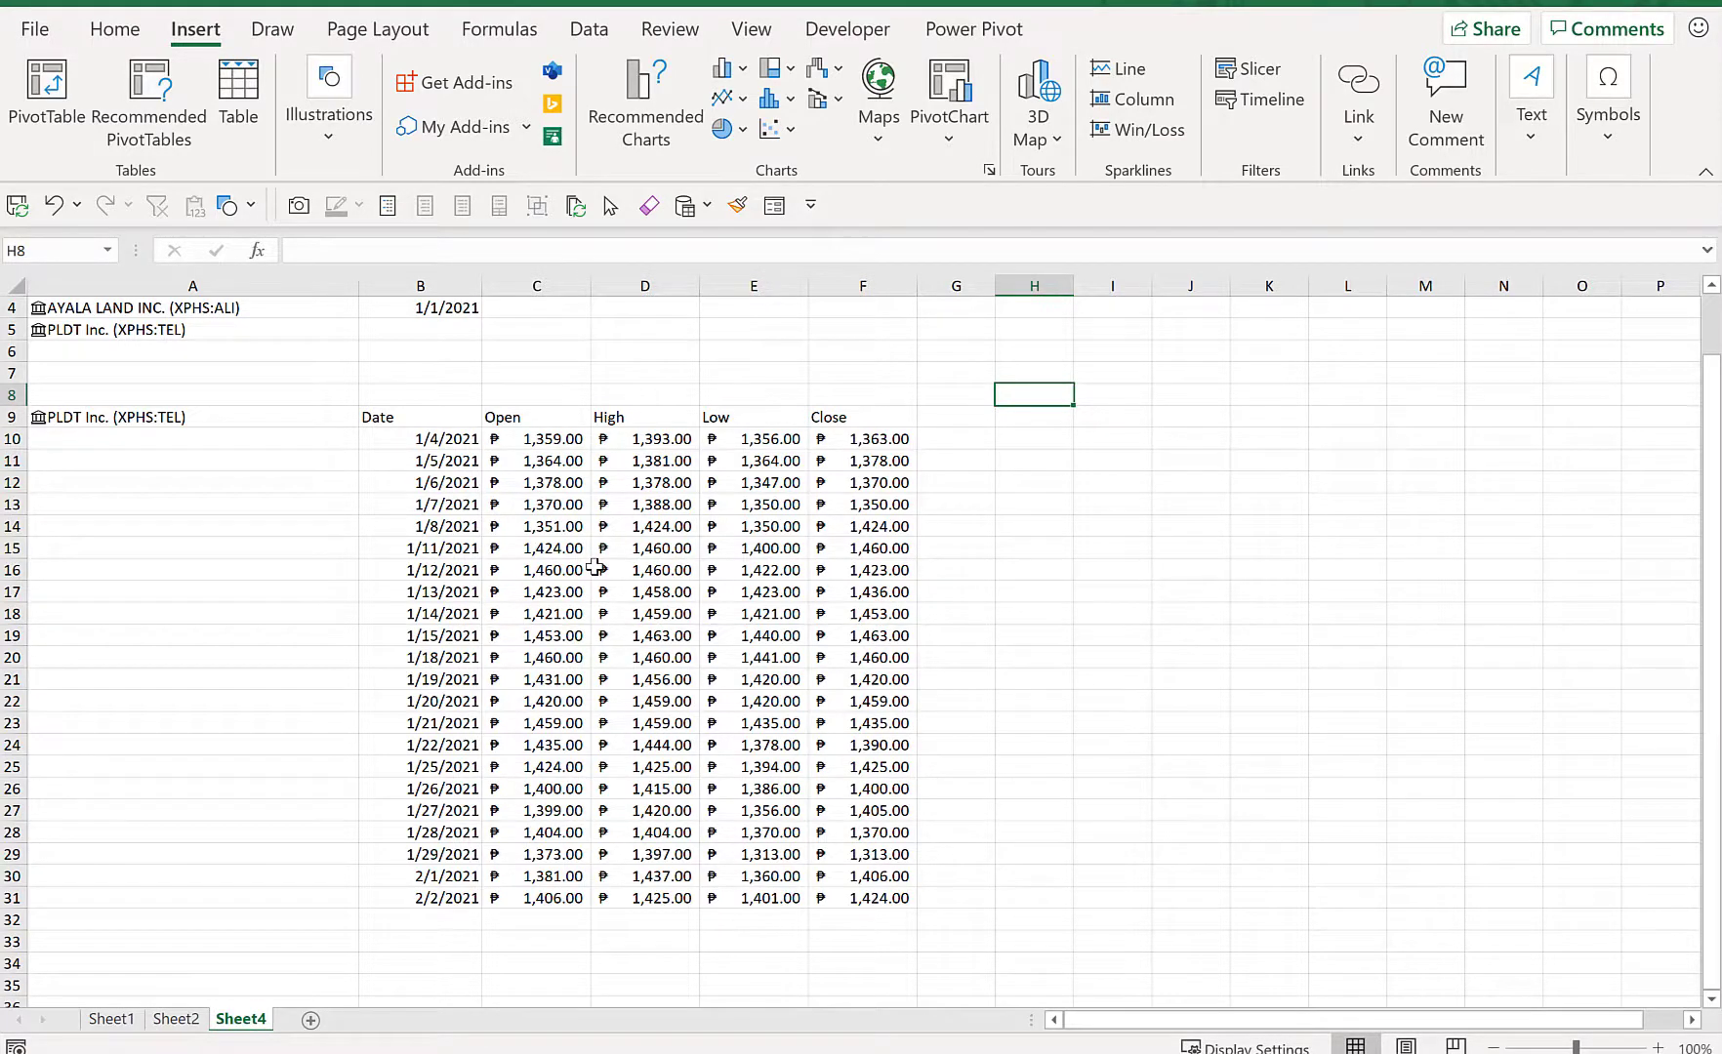
click(414, 419)
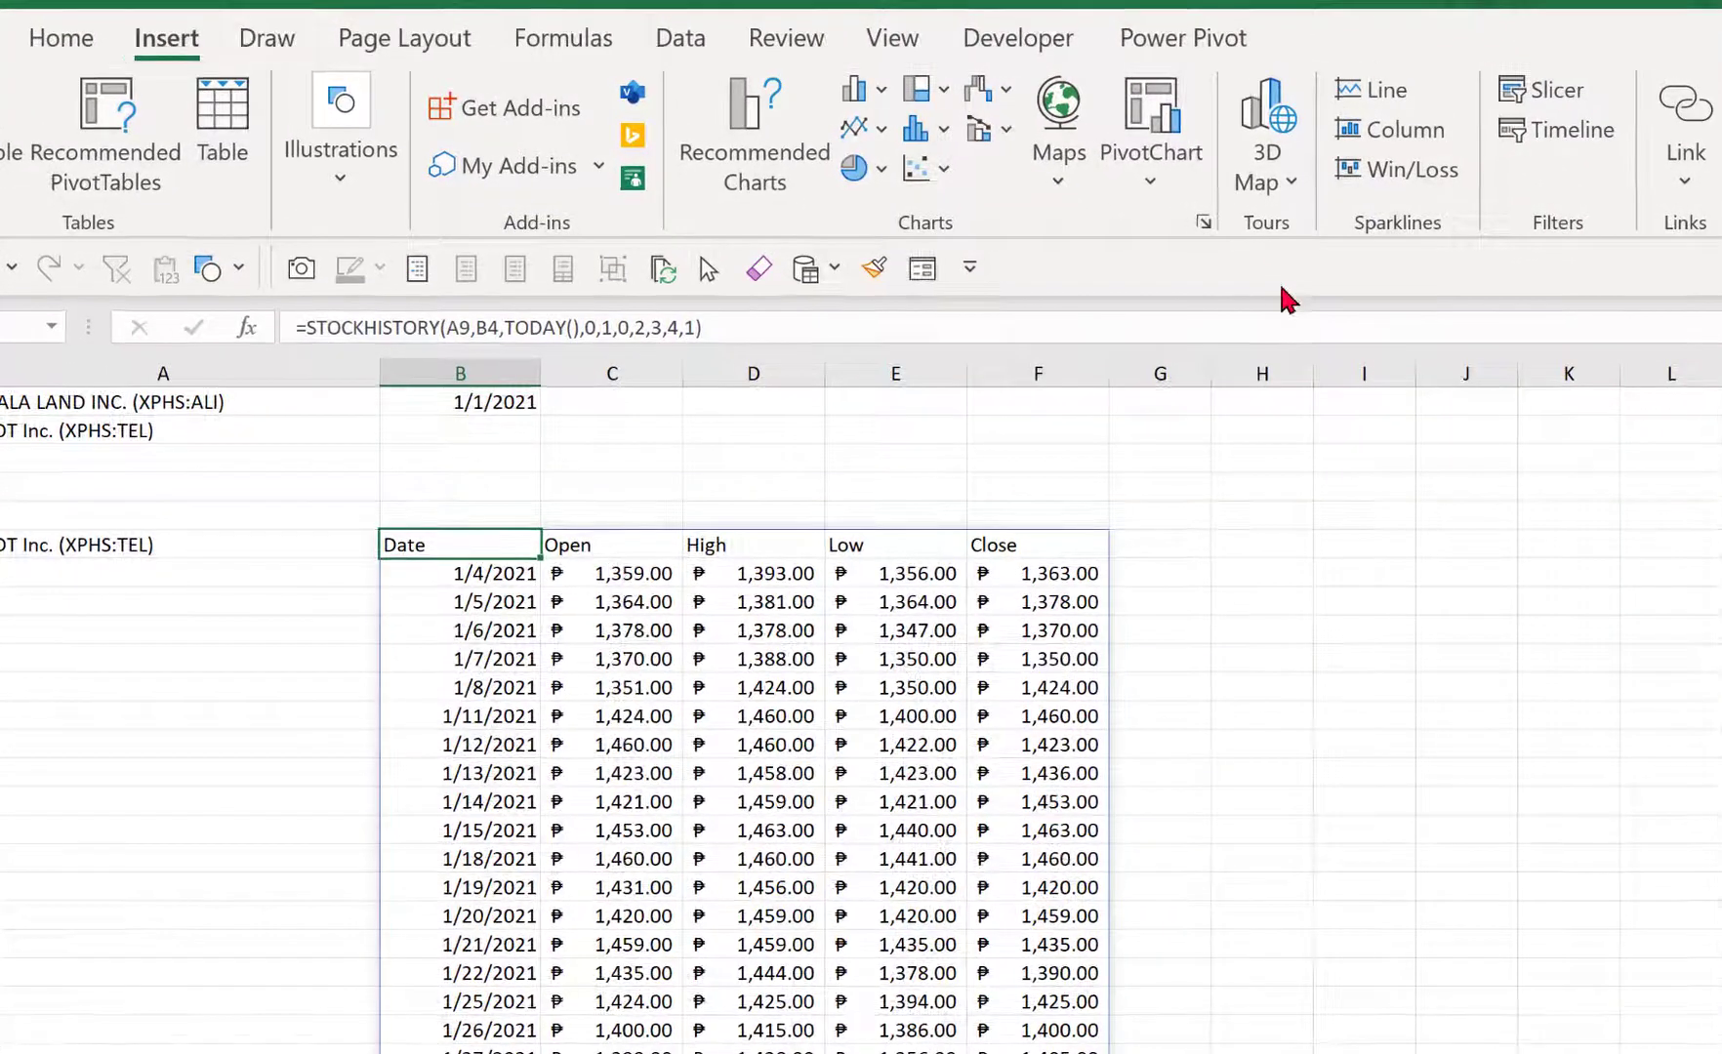
- Insert an Open-High-Low-Close stock chart, then move it beside the table and widen it
click(755, 146)
click(696, 173)
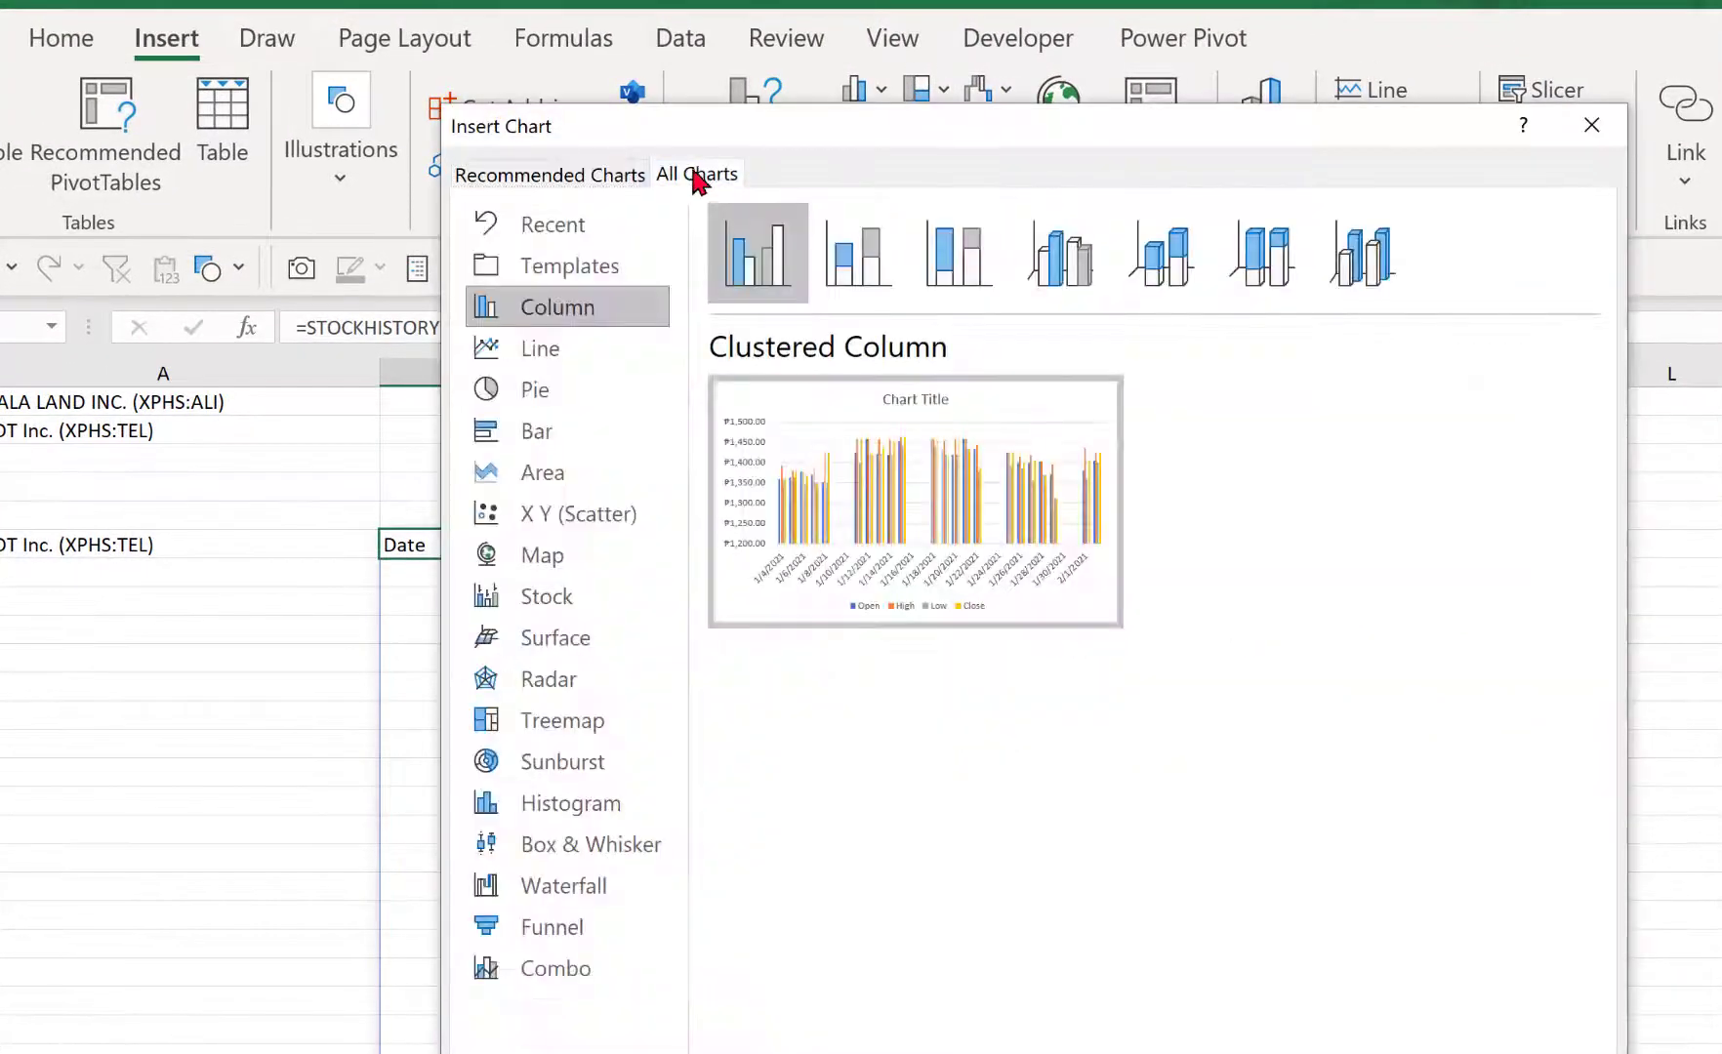
click(584, 603)
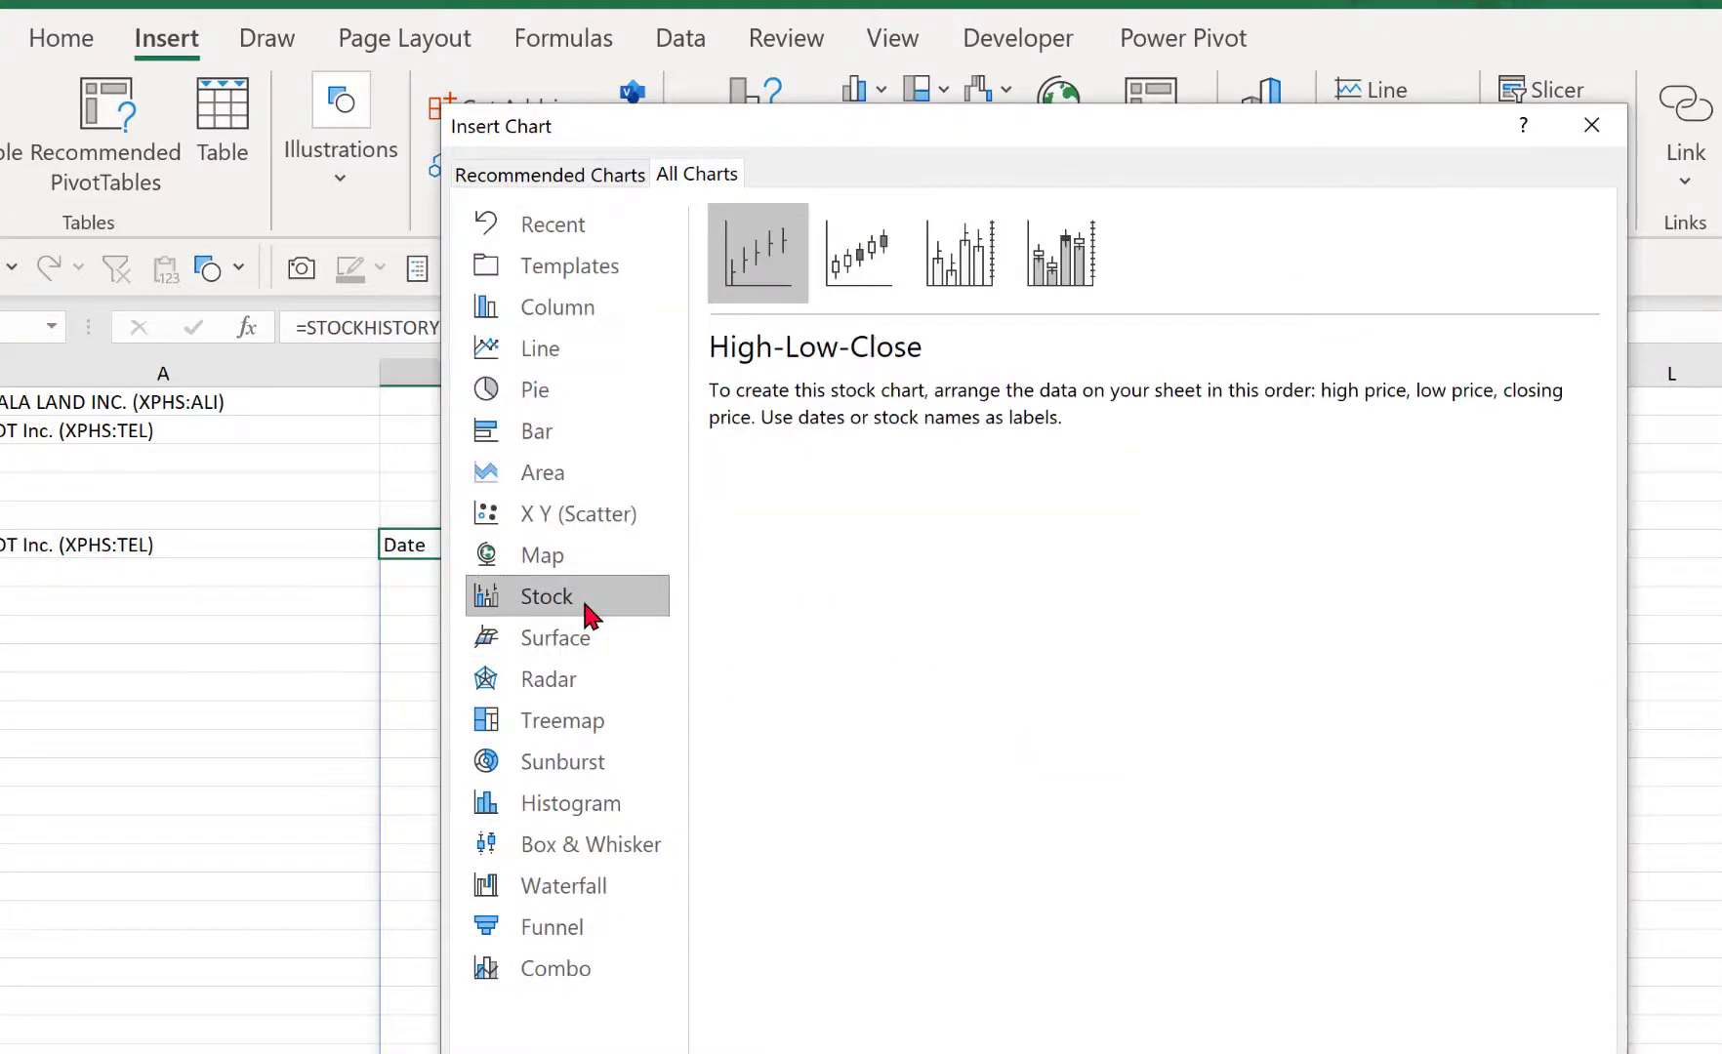
click(874, 249)
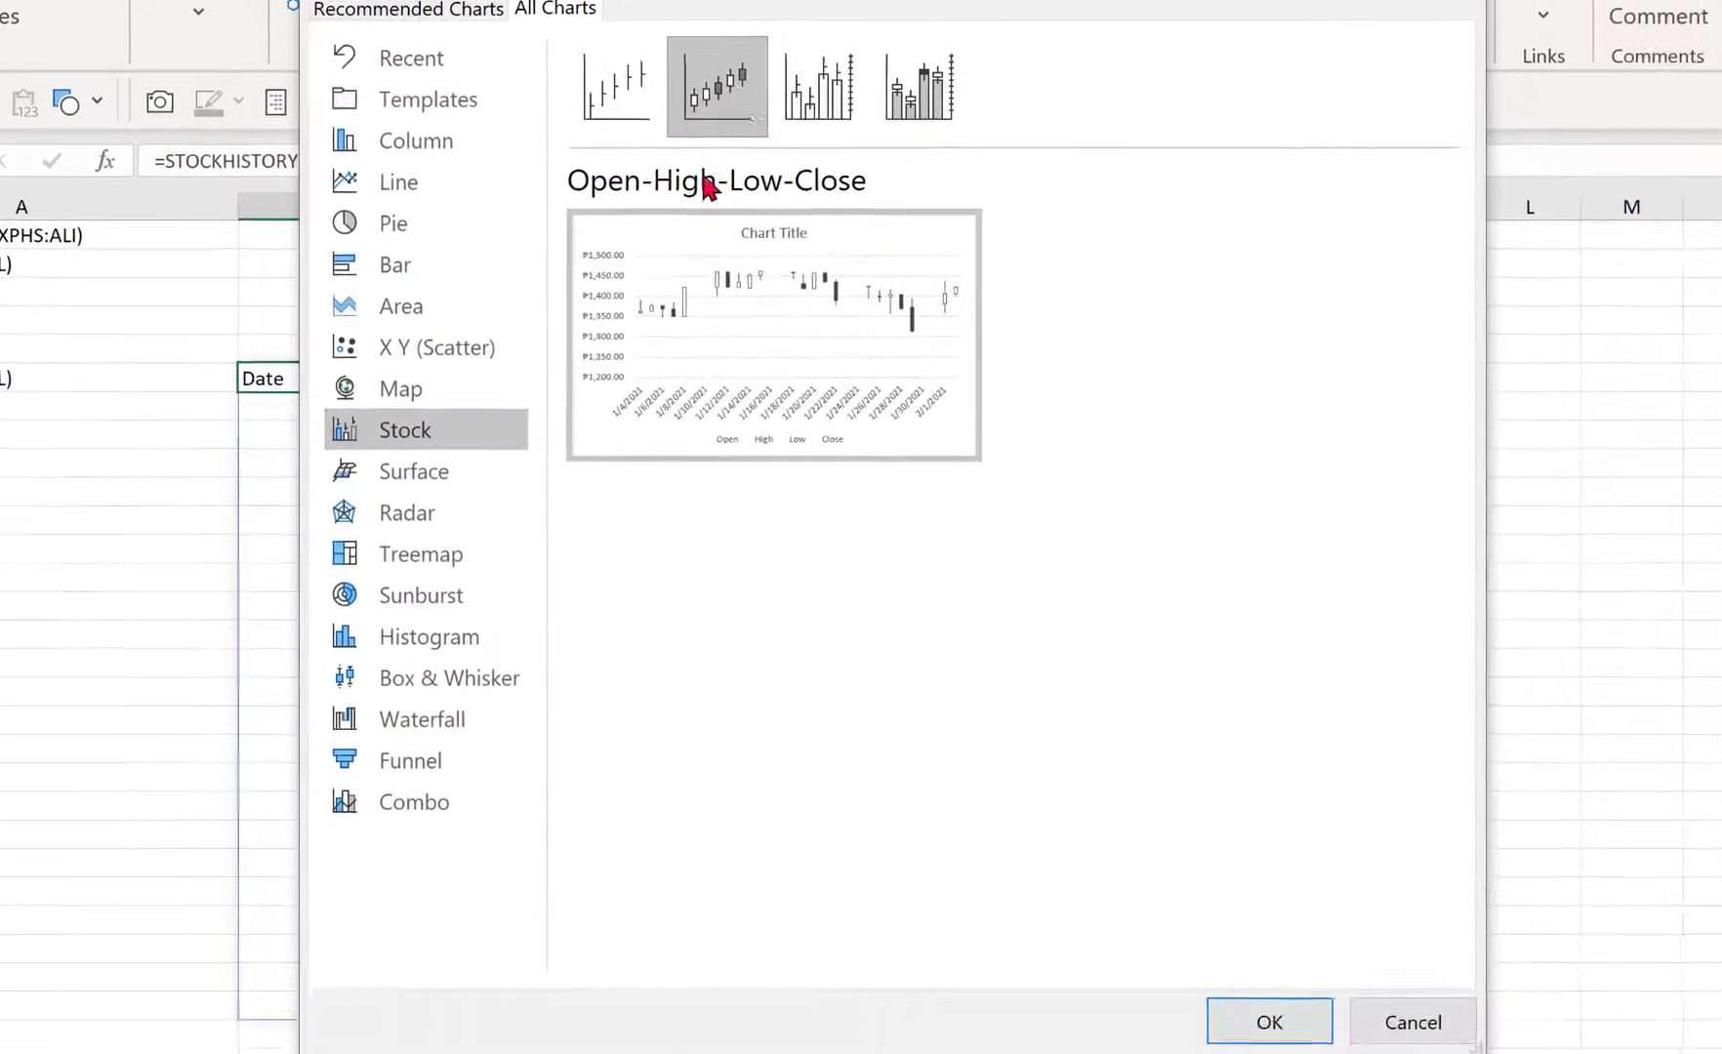
click(1244, 1005)
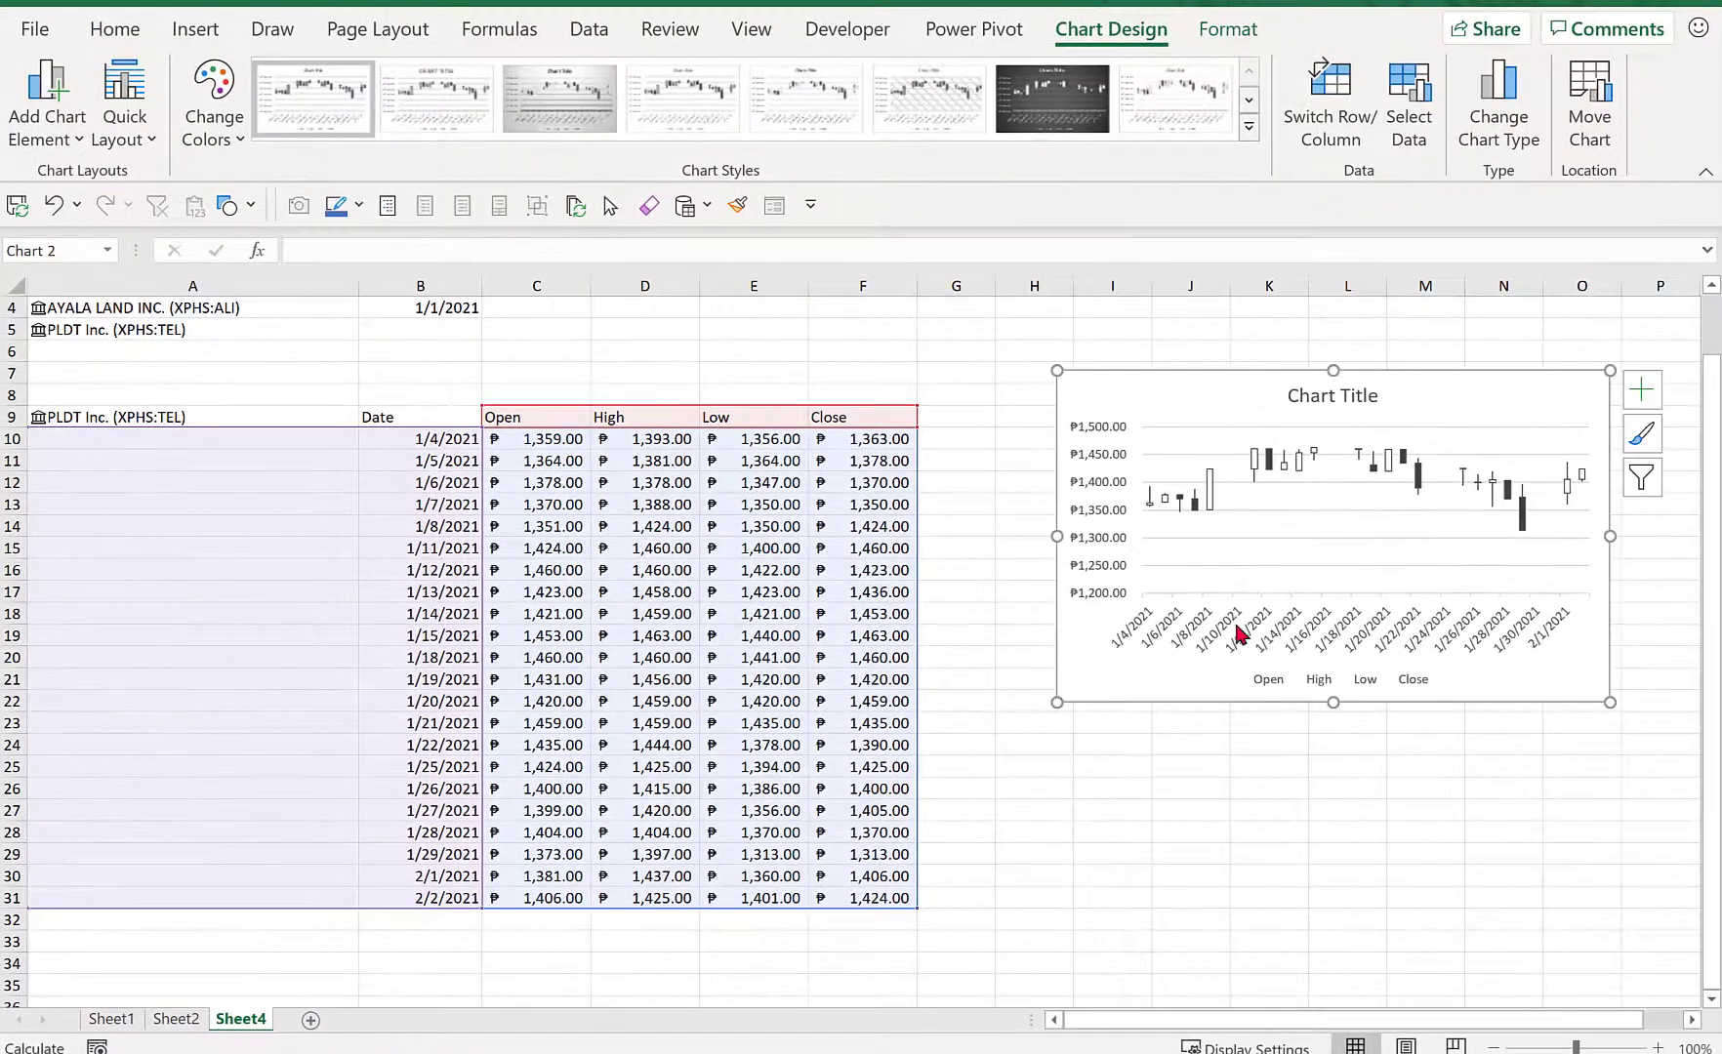
drag(1215, 373, 1147, 414)
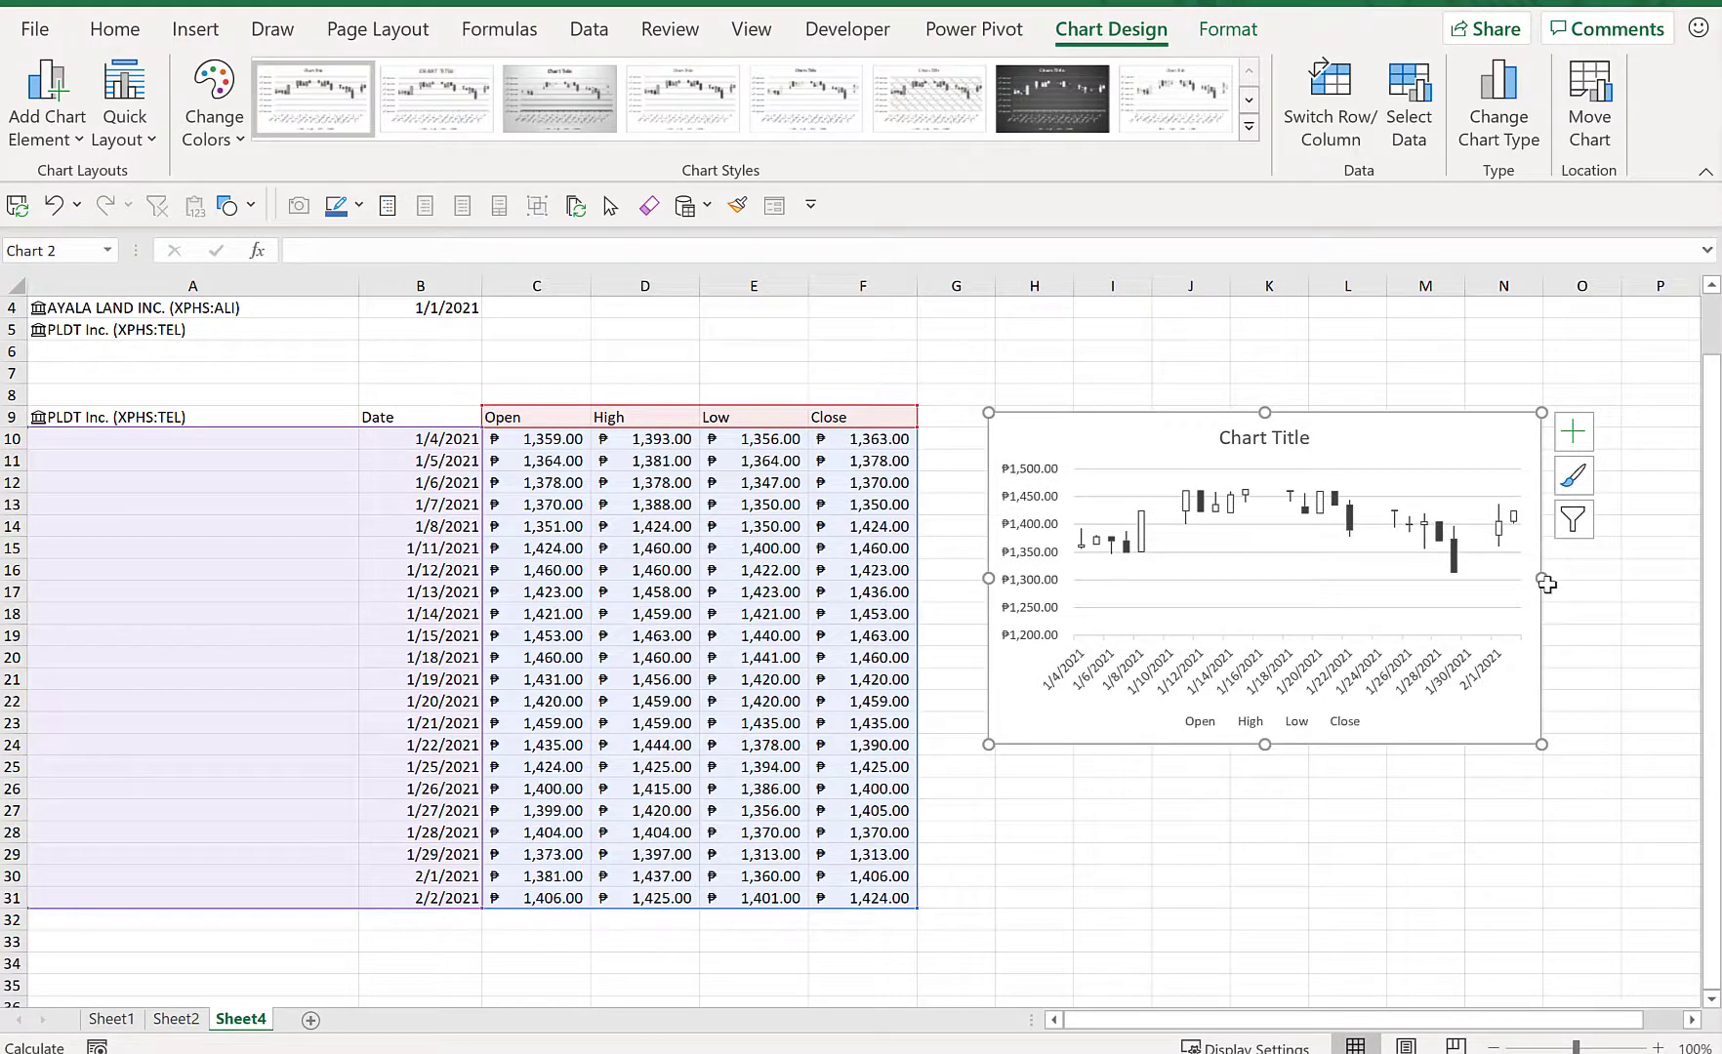
drag(1548, 584, 1670, 571)
click(1360, 873)
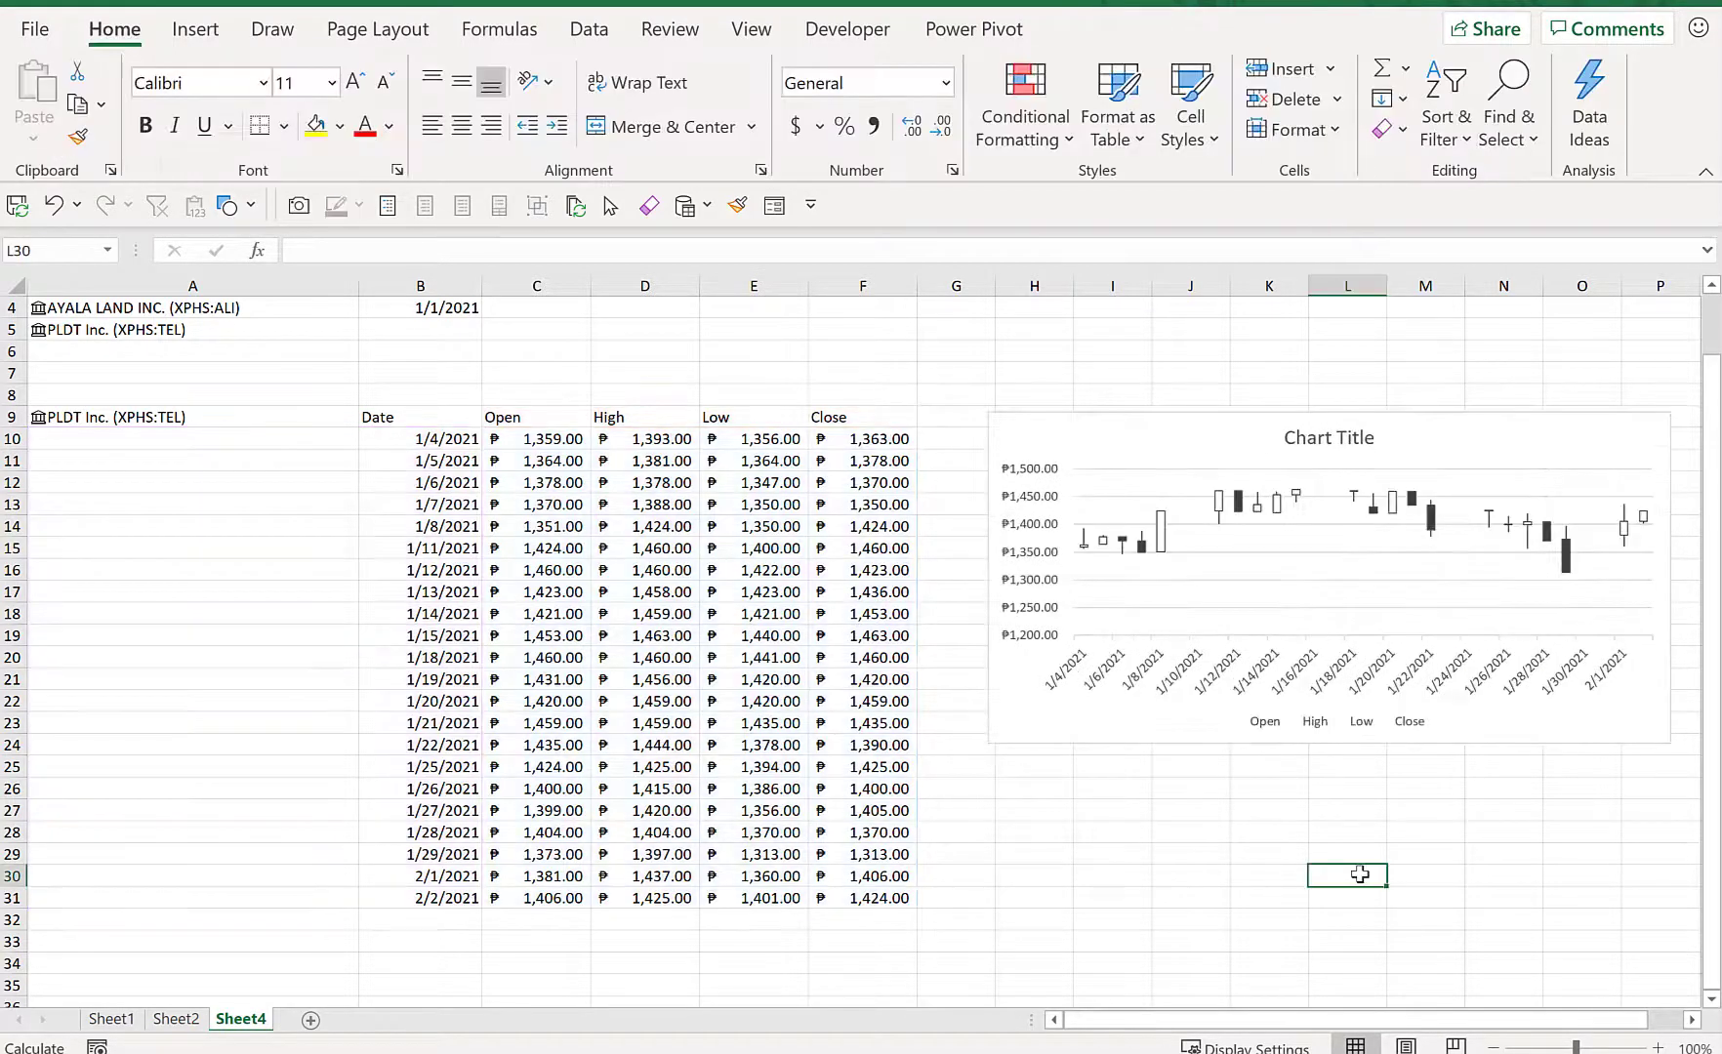
- Hide the worksheet gridlines and select the stock cell A9
click(752, 32)
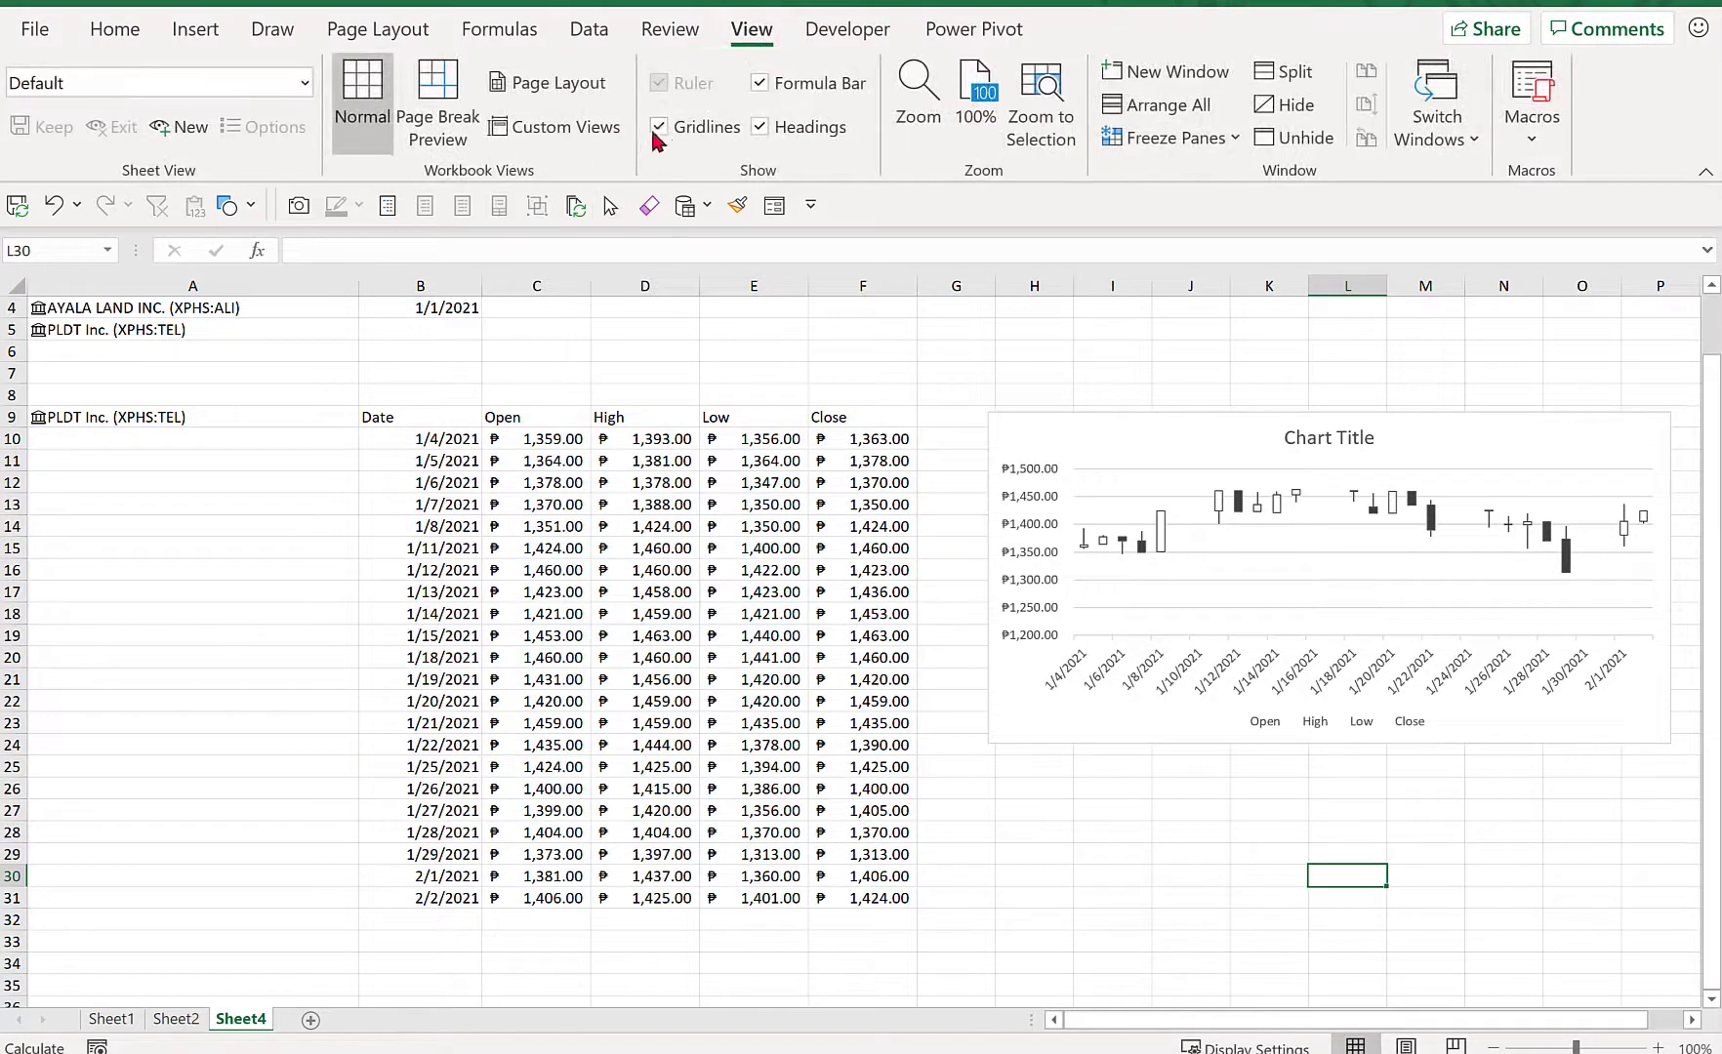
click(659, 127)
click(814, 365)
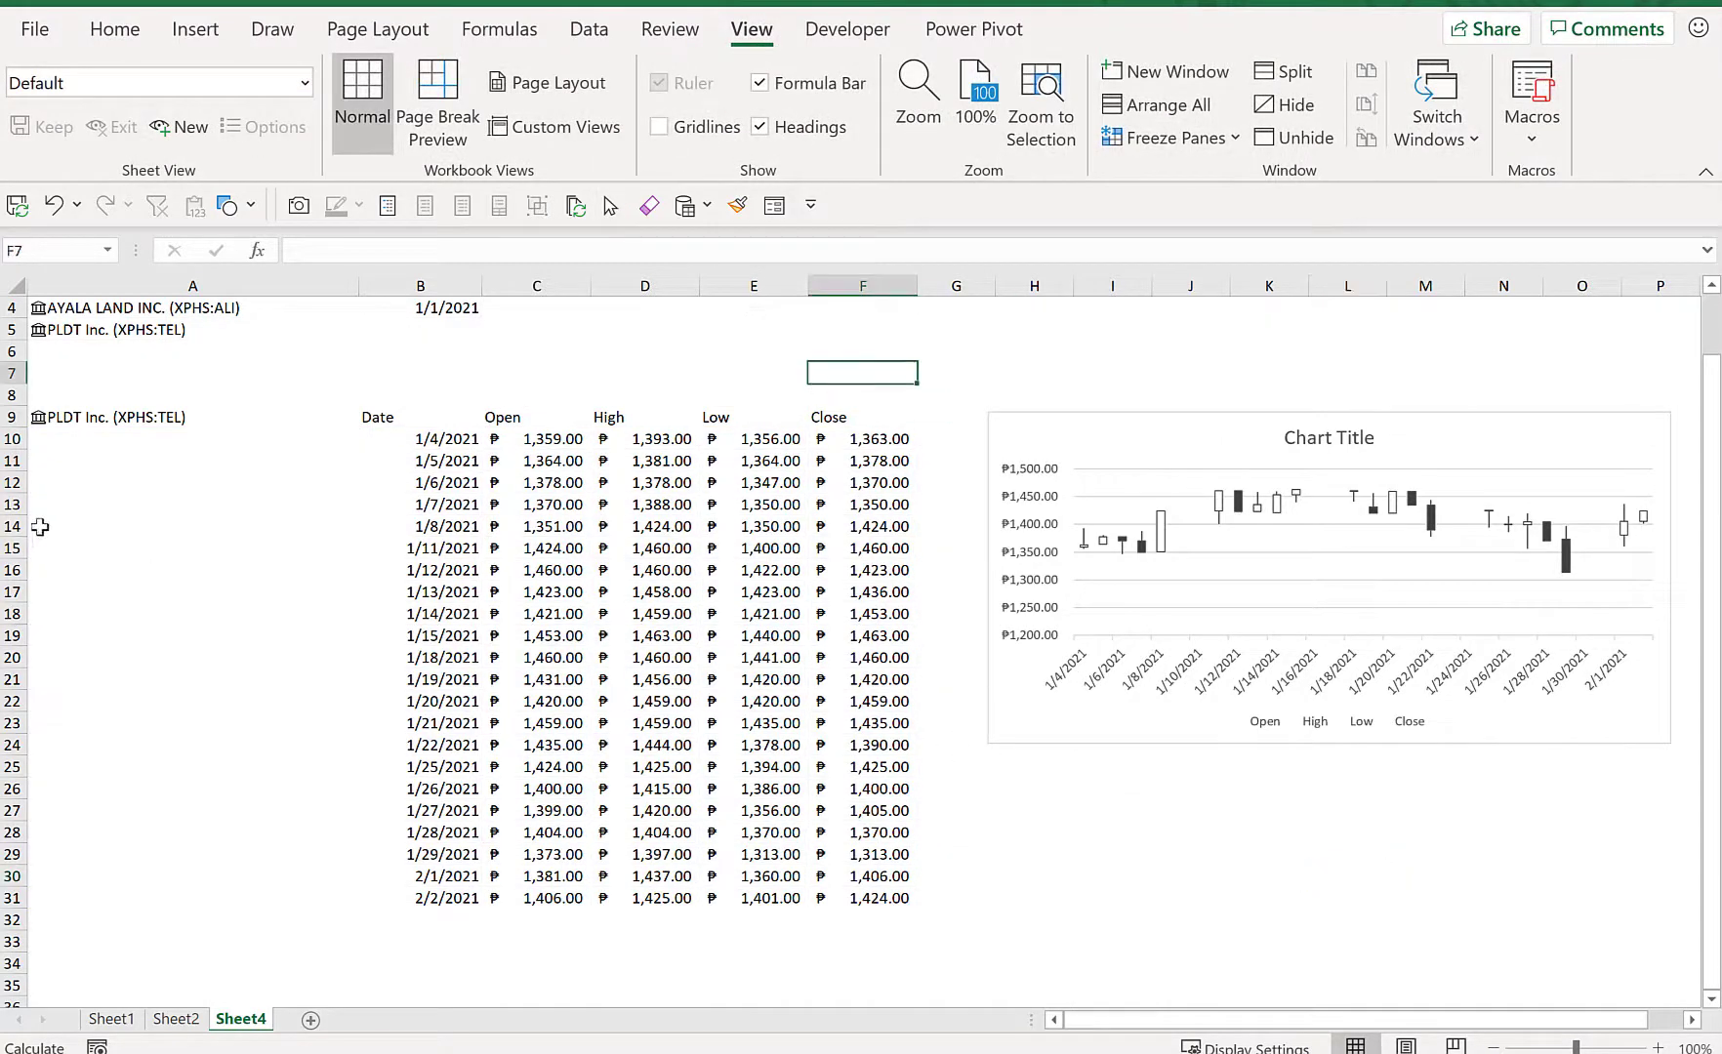
click(44, 526)
key(Up)
key(Up)
key(Up)
key(Up)
key(Up)
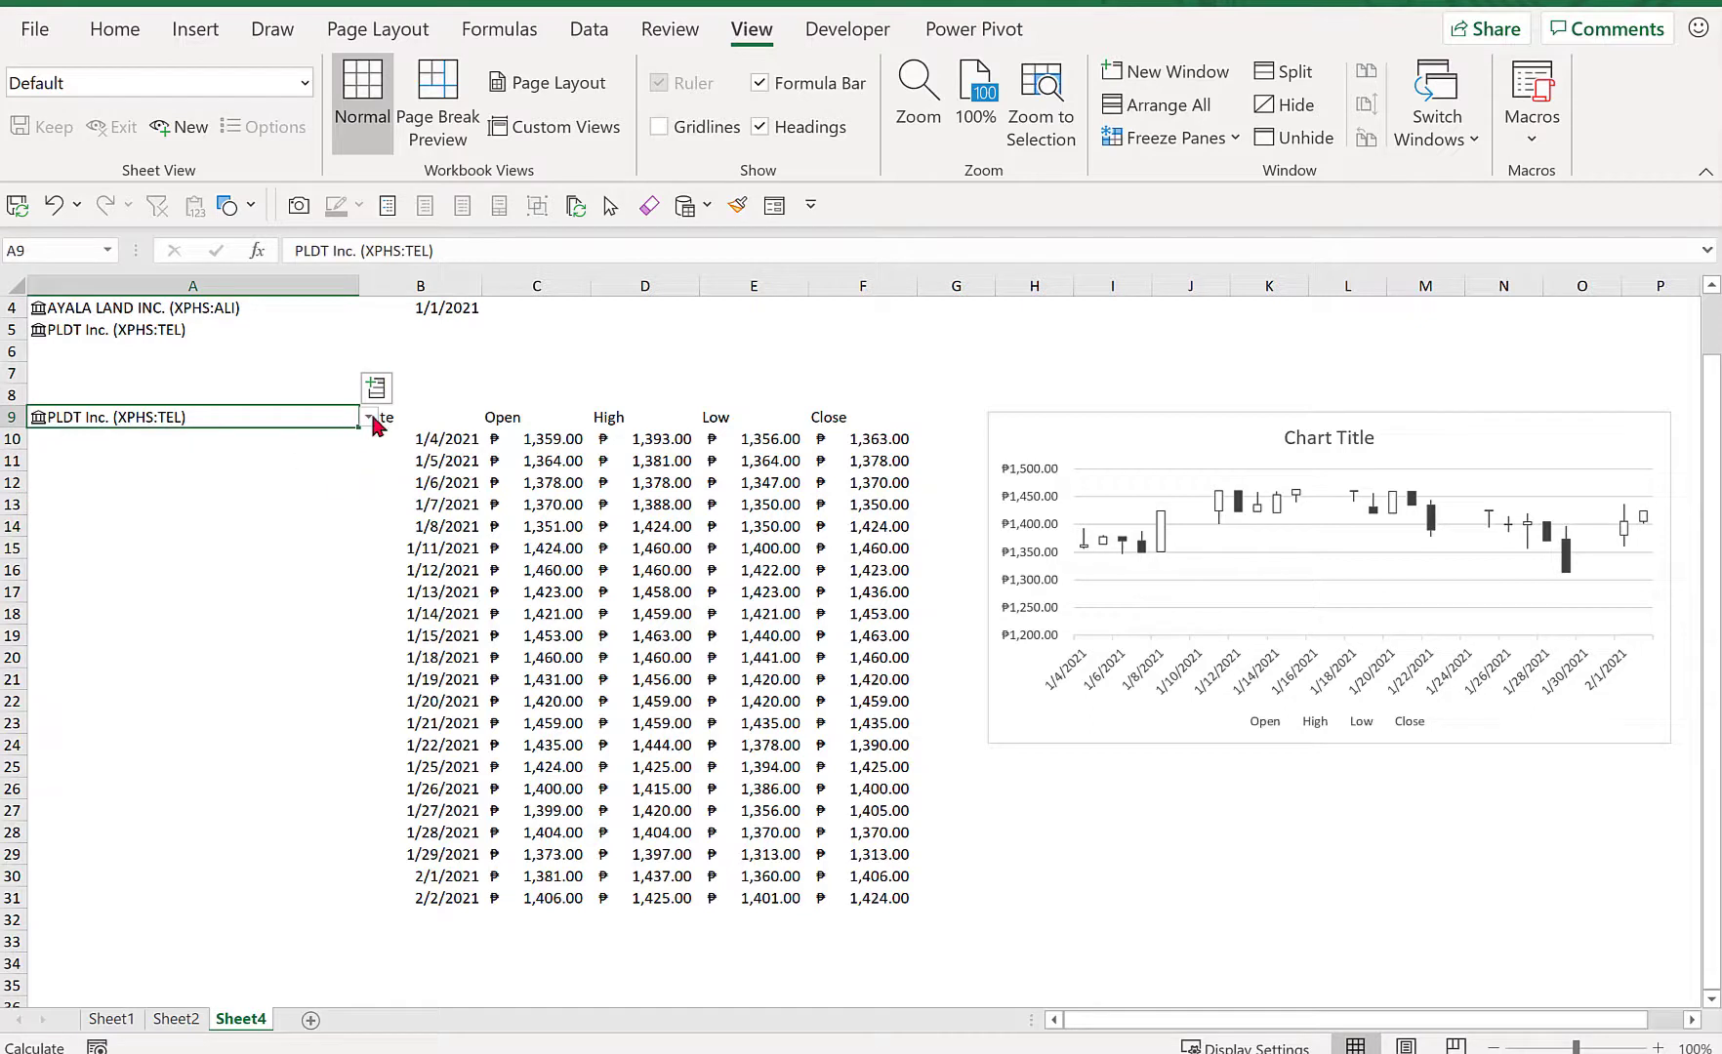
- Switch A9 to JOLLIBEE FOODS CORP., then SM INVESTMENTS CORPORATION, finally AYALA LAND INC
click(370, 419)
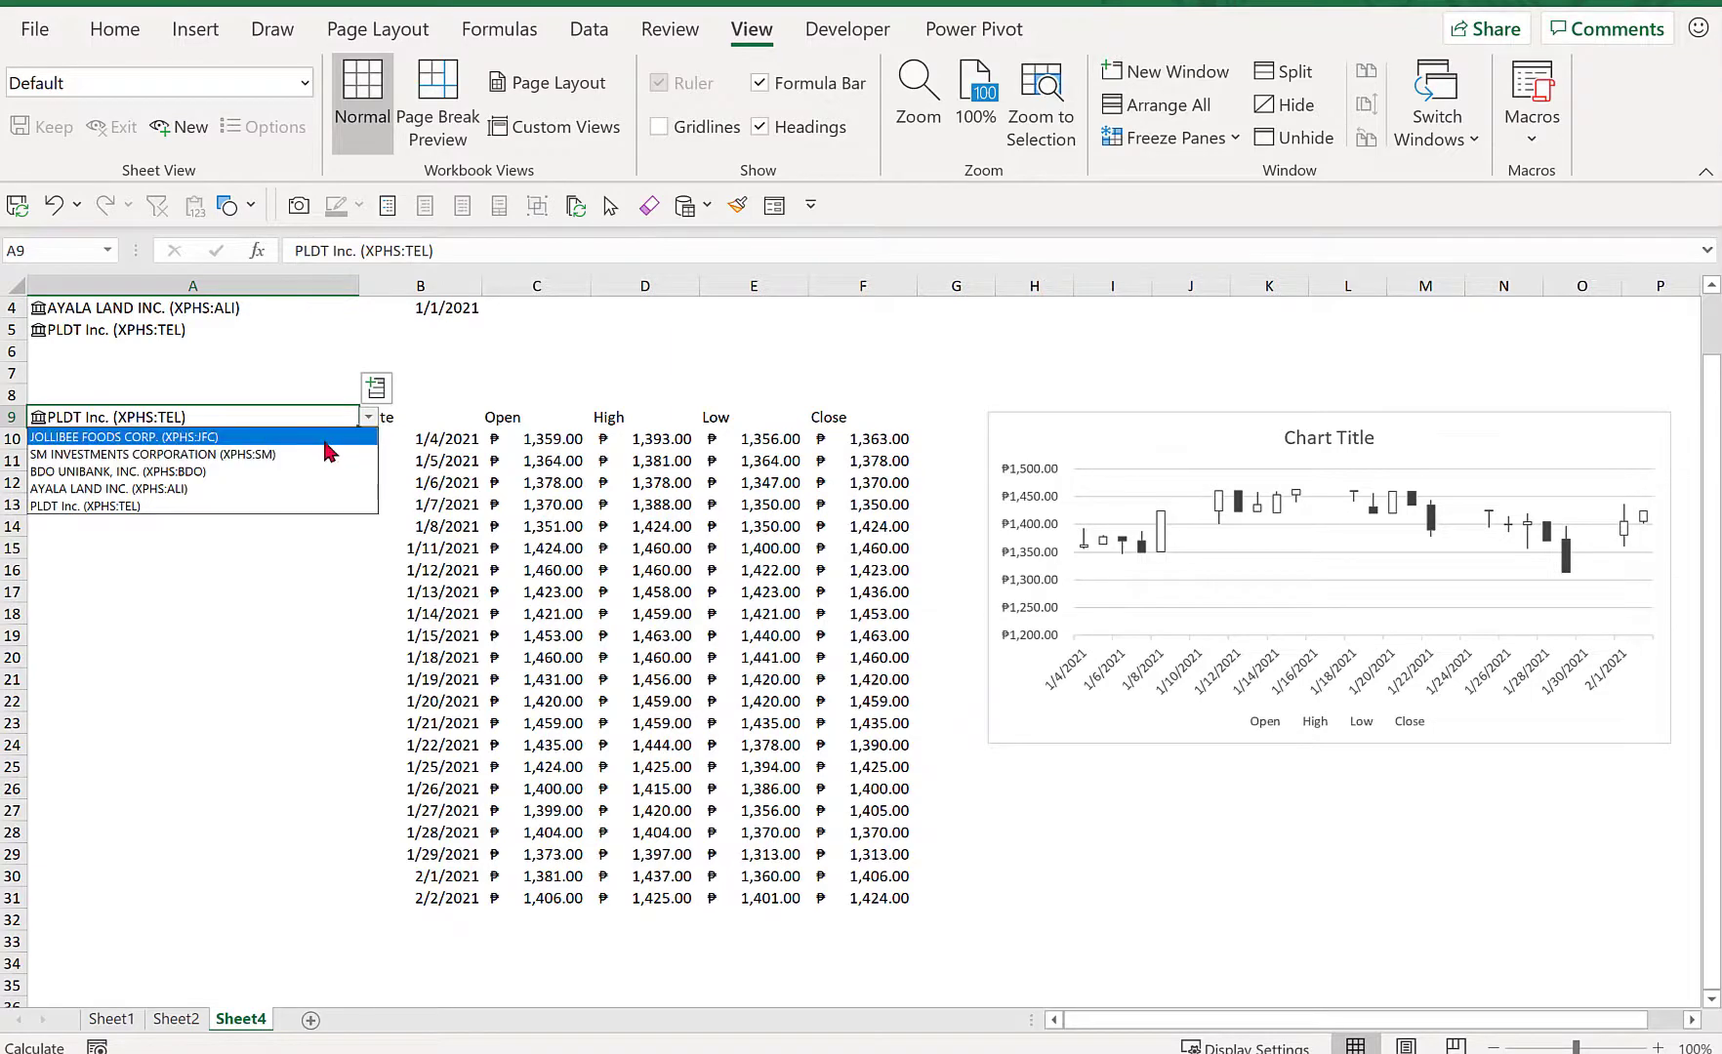
click(328, 439)
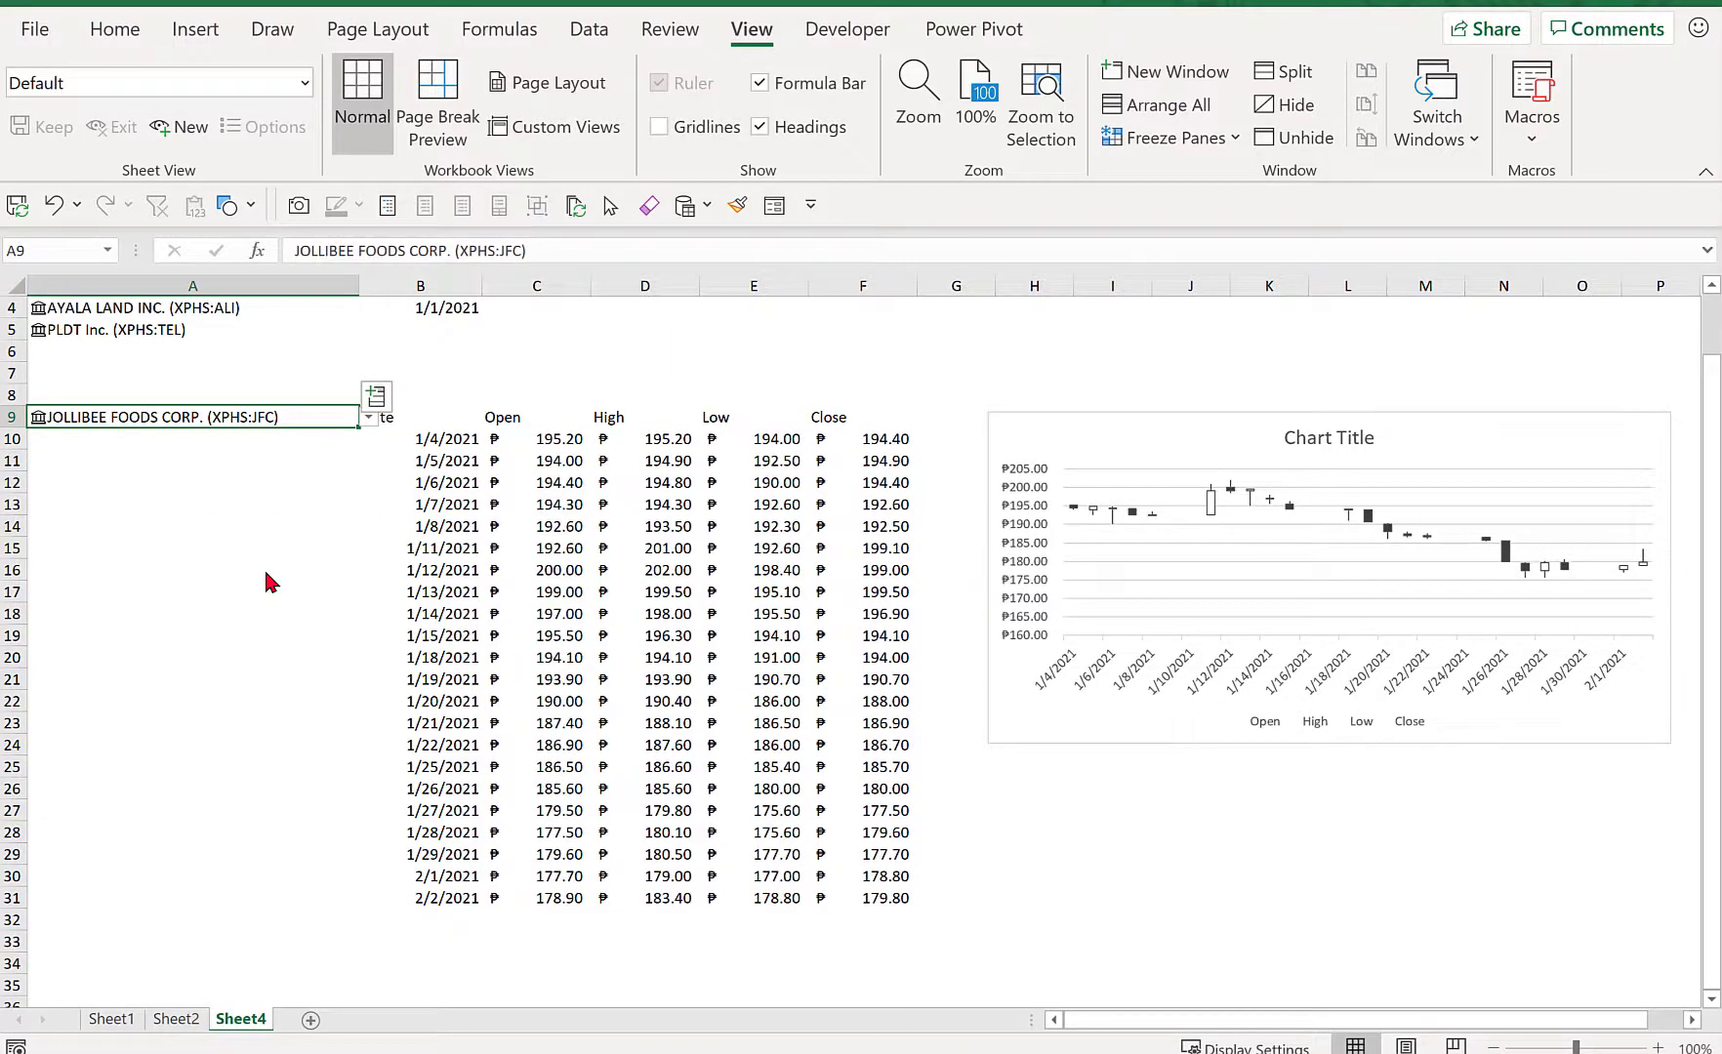
click(369, 419)
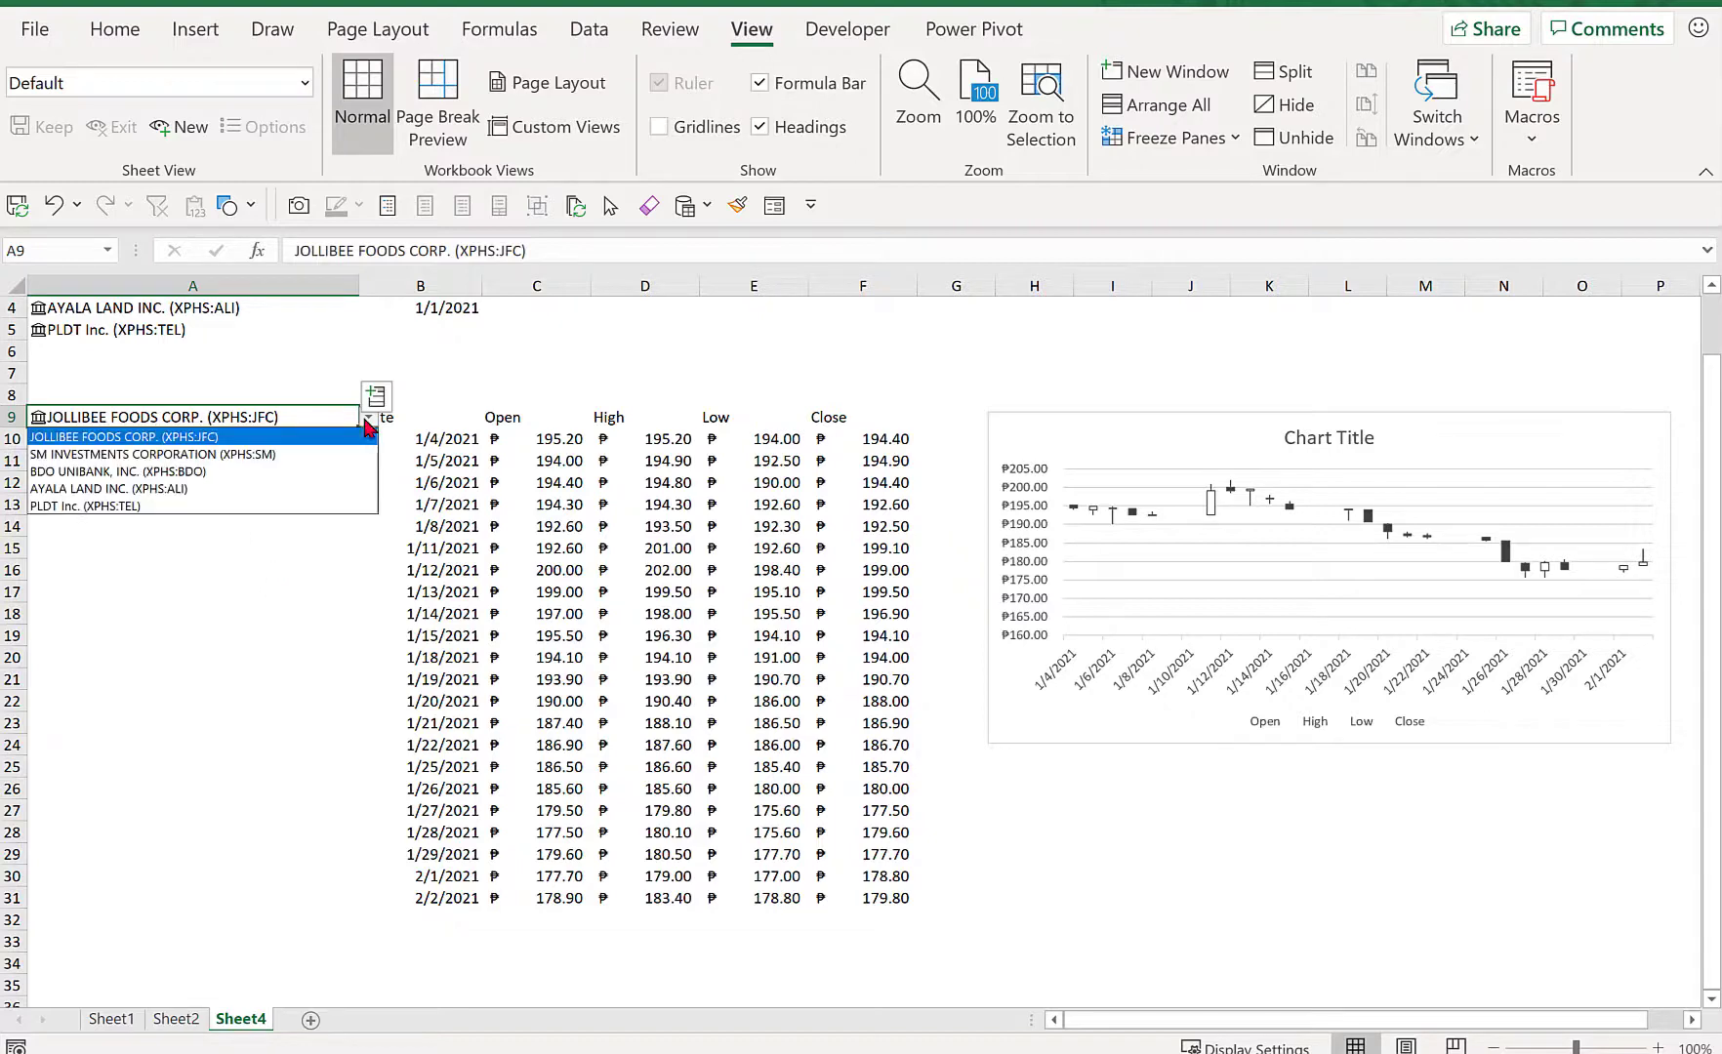
click(337, 456)
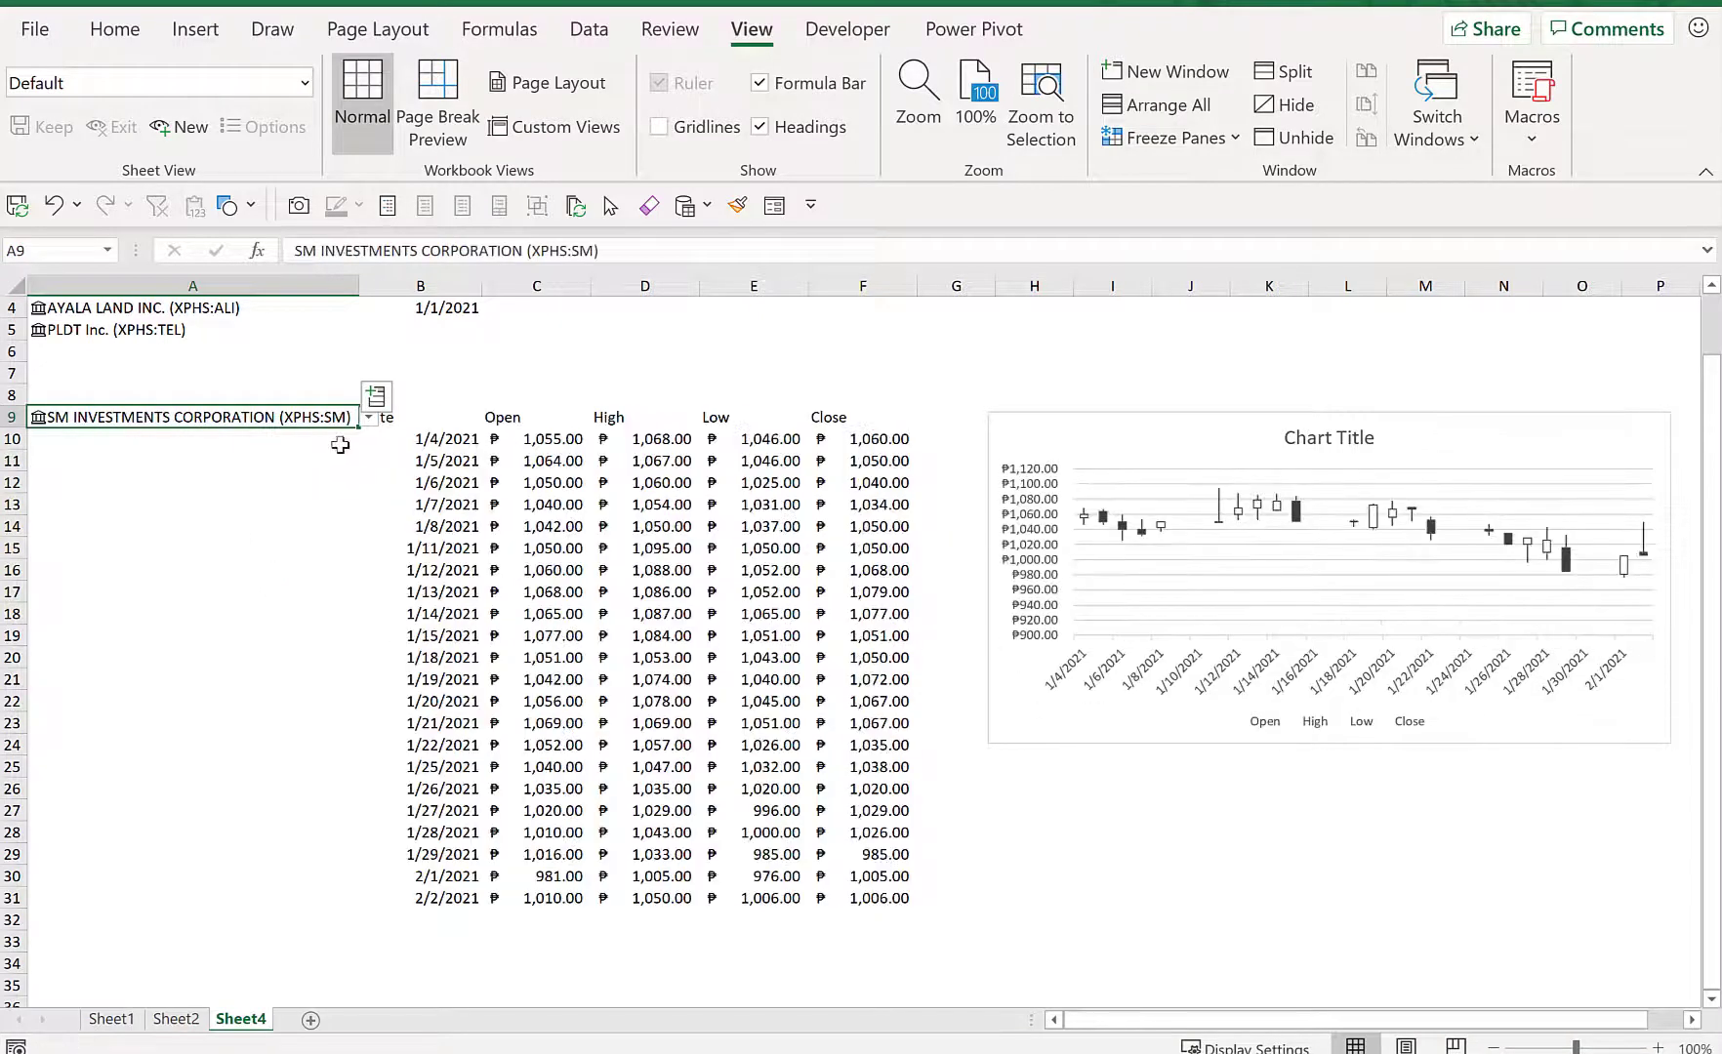
click(369, 419)
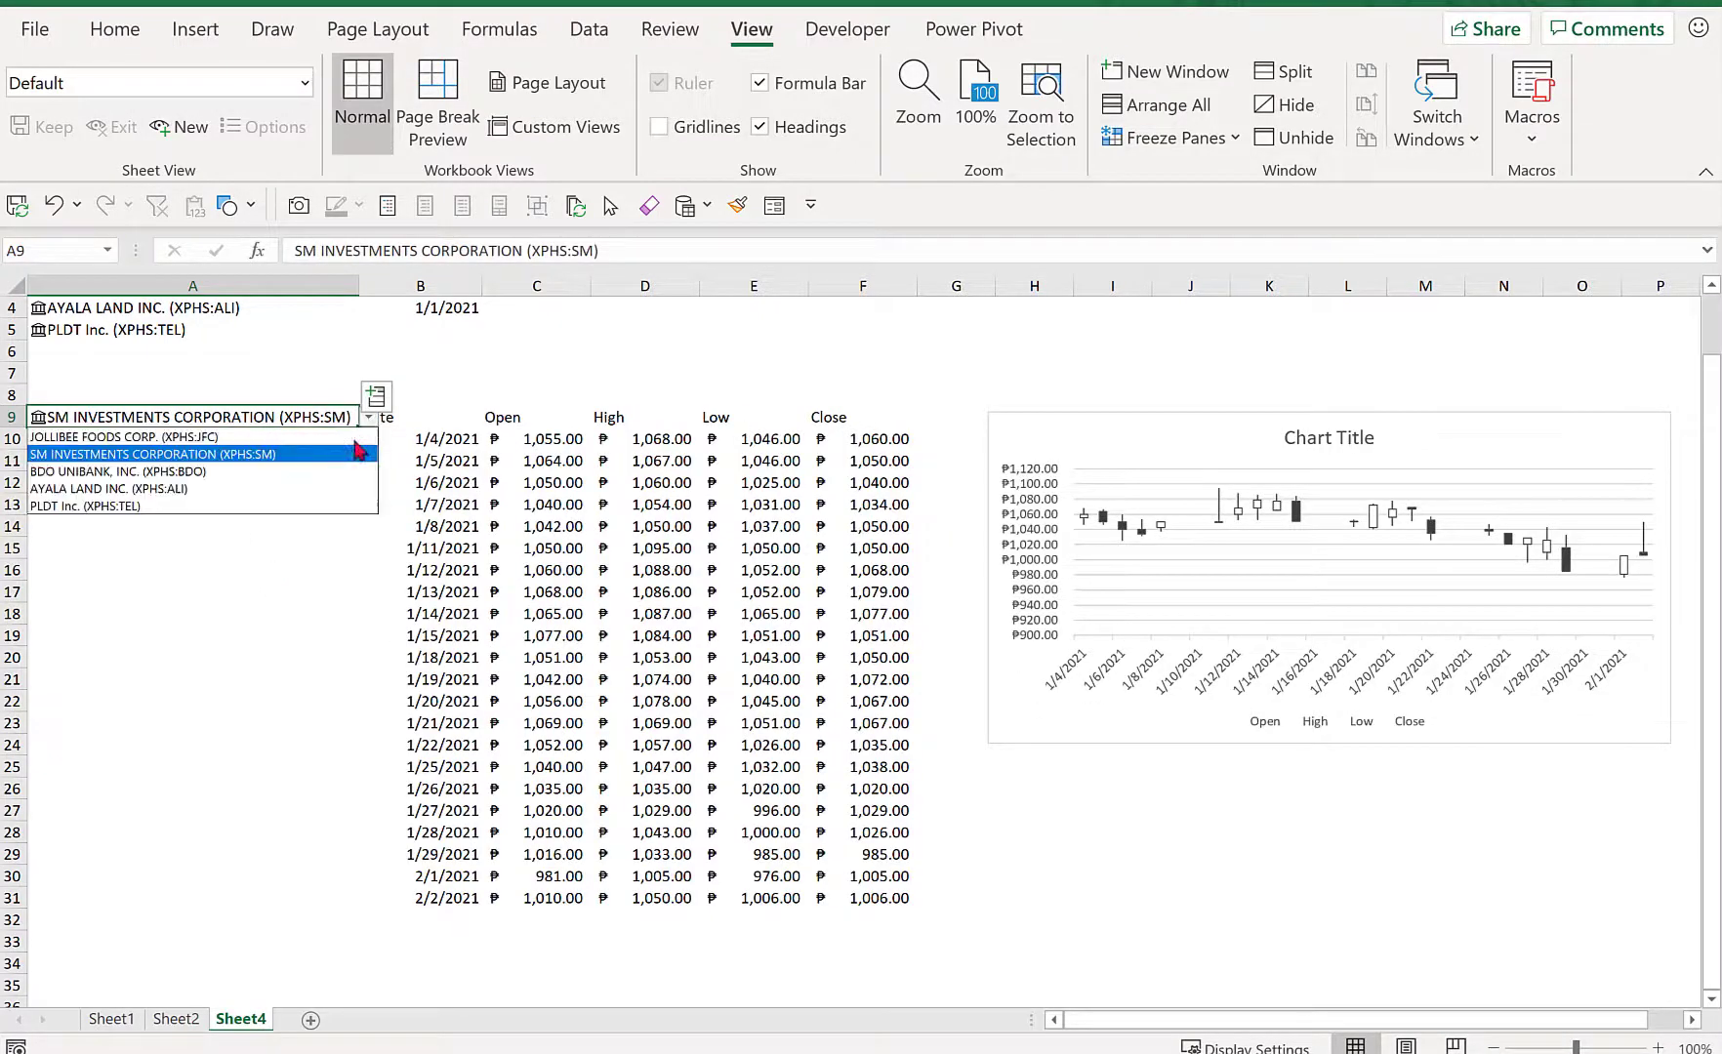
click(314, 478)
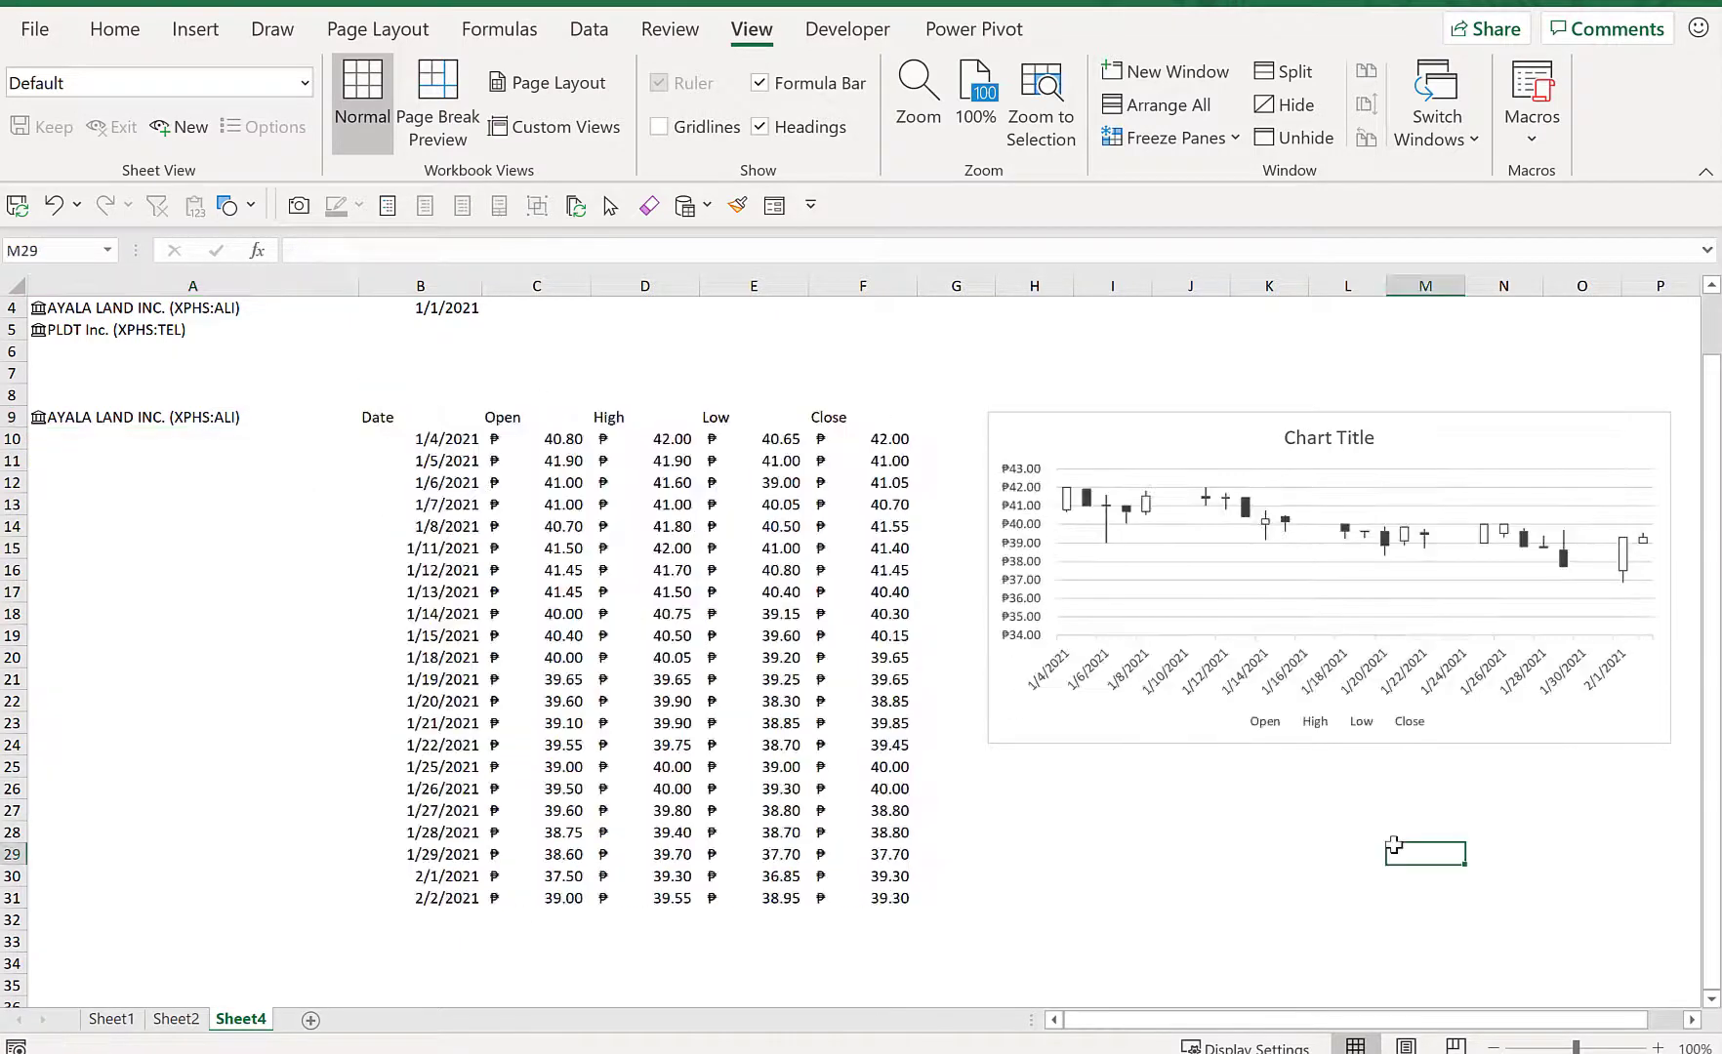